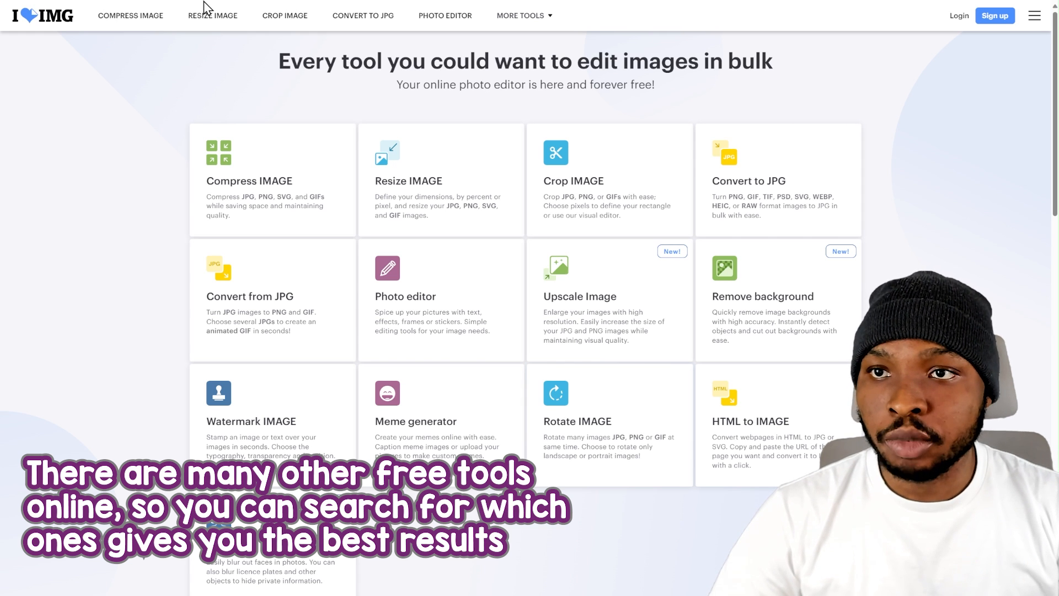
- Upscale the desk screenshot in iLoveIMG with a 4x size multiplier and download the resulting image
mouse_move(142, 5)
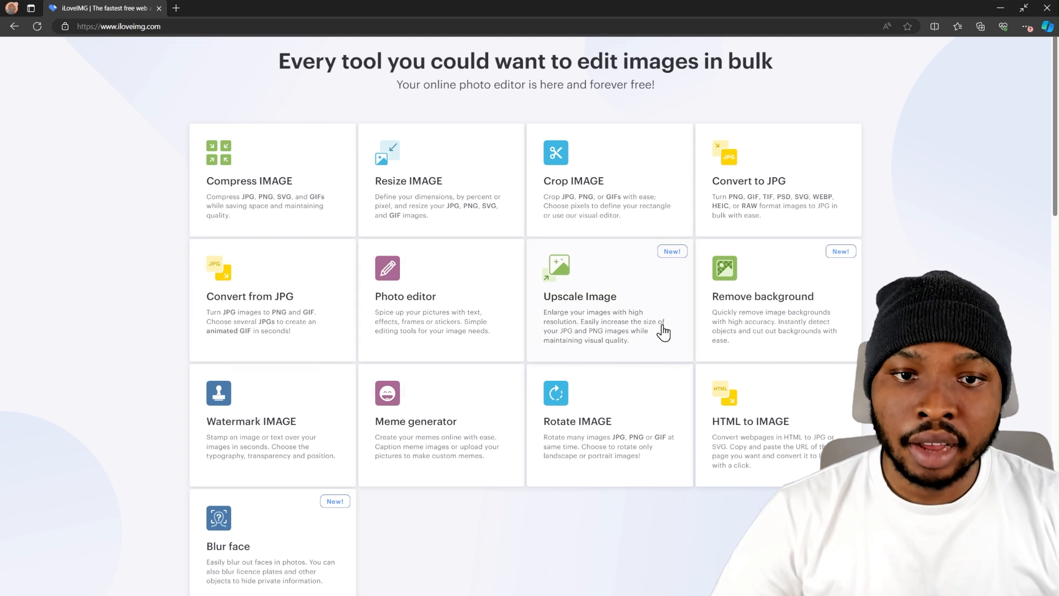
click(613, 301)
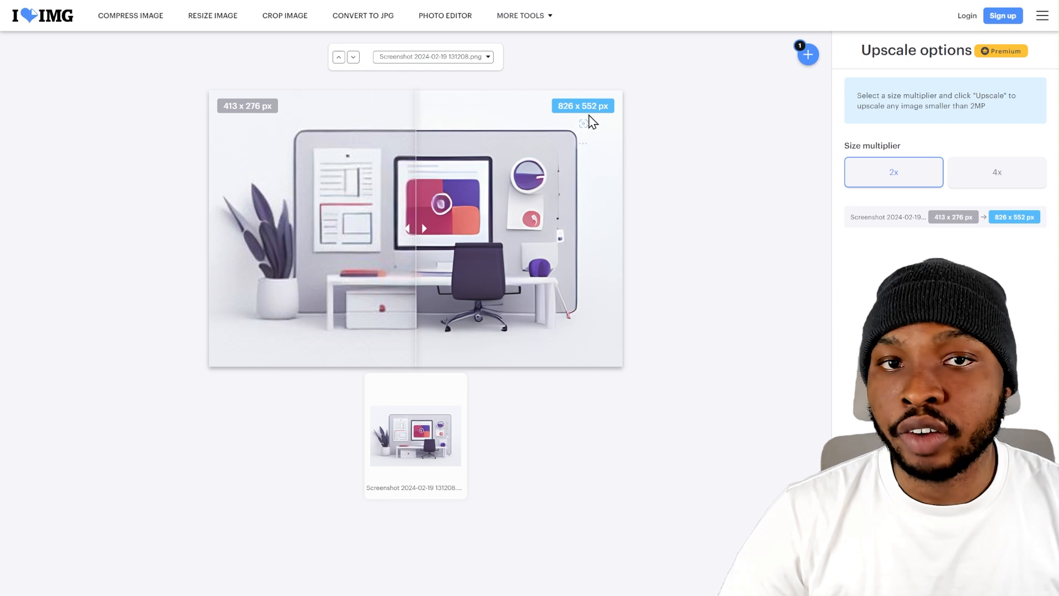
click(981, 179)
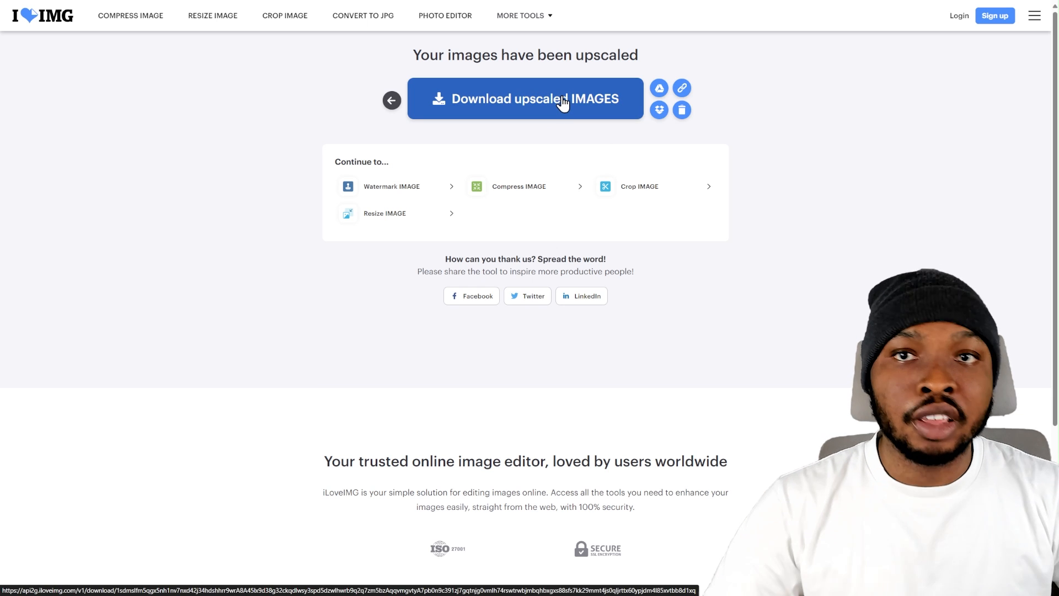
click(563, 104)
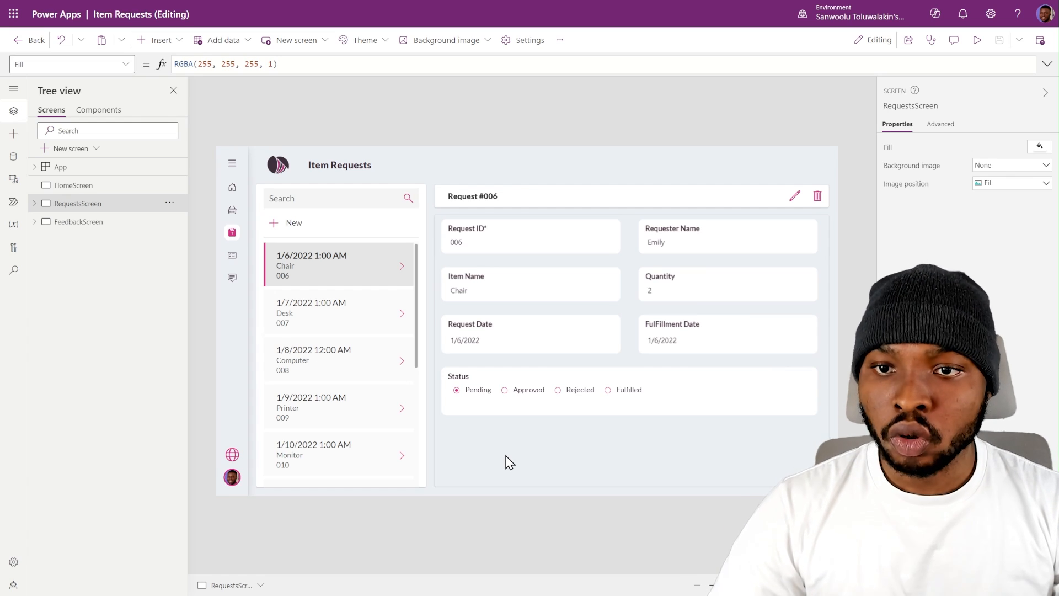
- In Power Apps, have Copilot add a full-size horizontal container at 0,0 to HomeScreen, holding a 70-wide container with zero fill portions and a vertical container
click(77, 185)
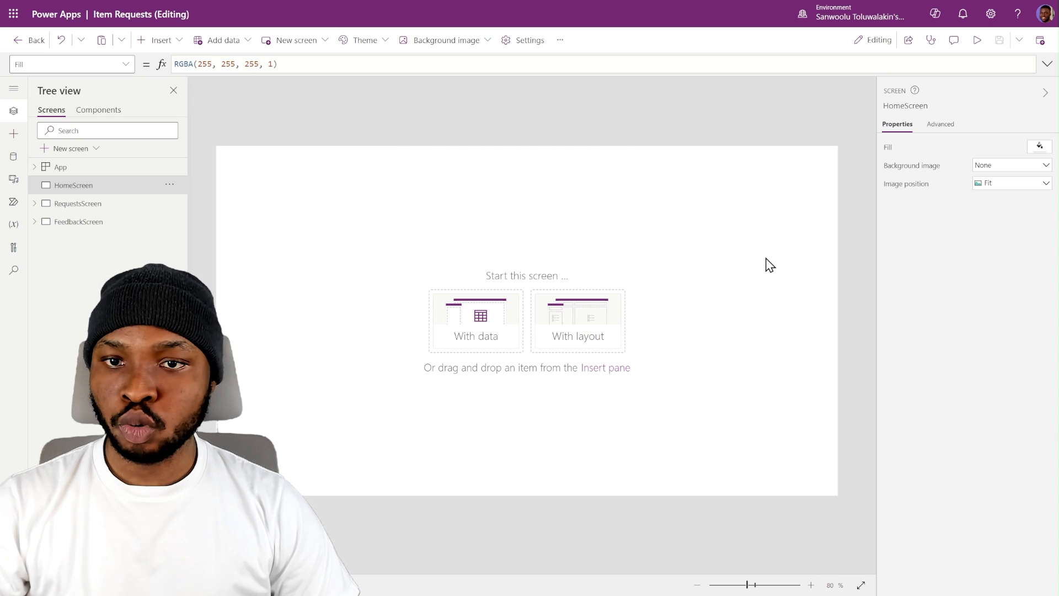
click(936, 16)
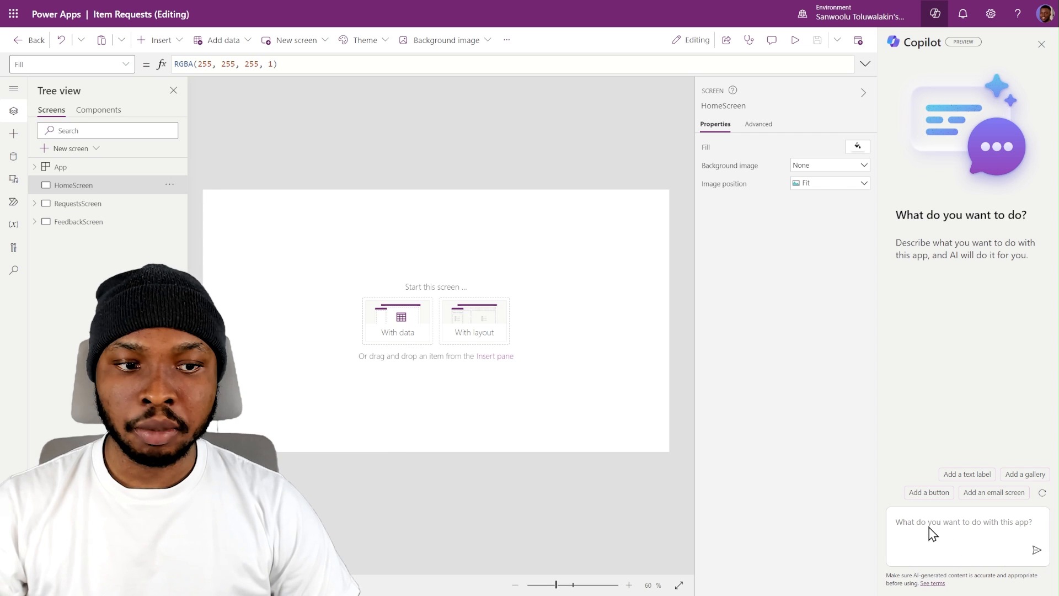
click(927, 528)
text(add a horizontal container, its X and Y value should be 0, its width and height should be "Parent.Width" and "Parent.Height" respectively. It should have 2 containers inside of it. One should be a "Container" with fillportions set to 0 and a width of 70. The other container should be a vertical container)
click(1037, 551)
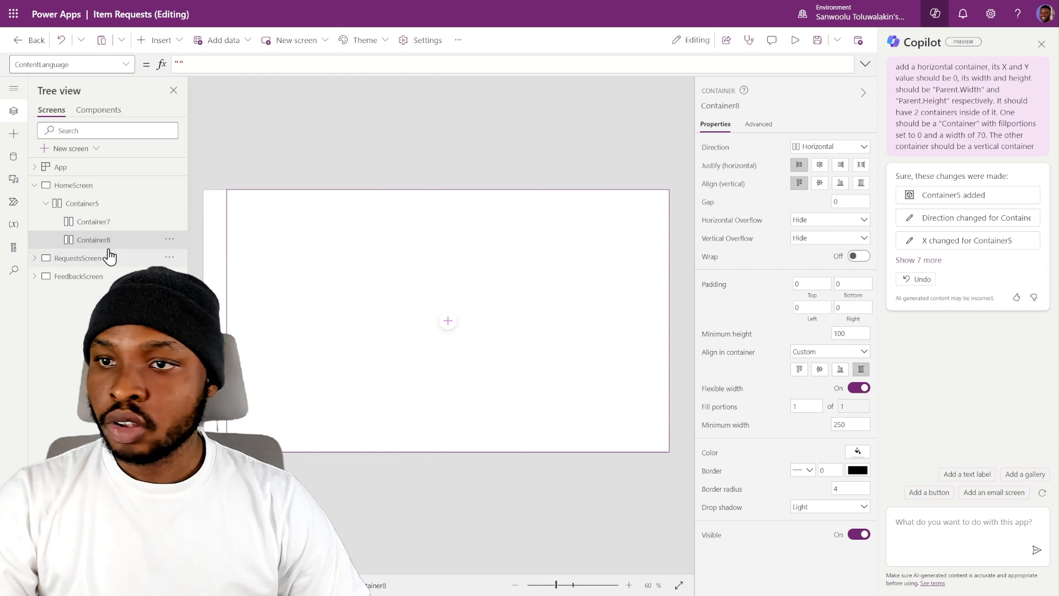
- Set Container8's direction to Vertical, its gap to 15 and its padding to 16 on all sides
click(810, 147)
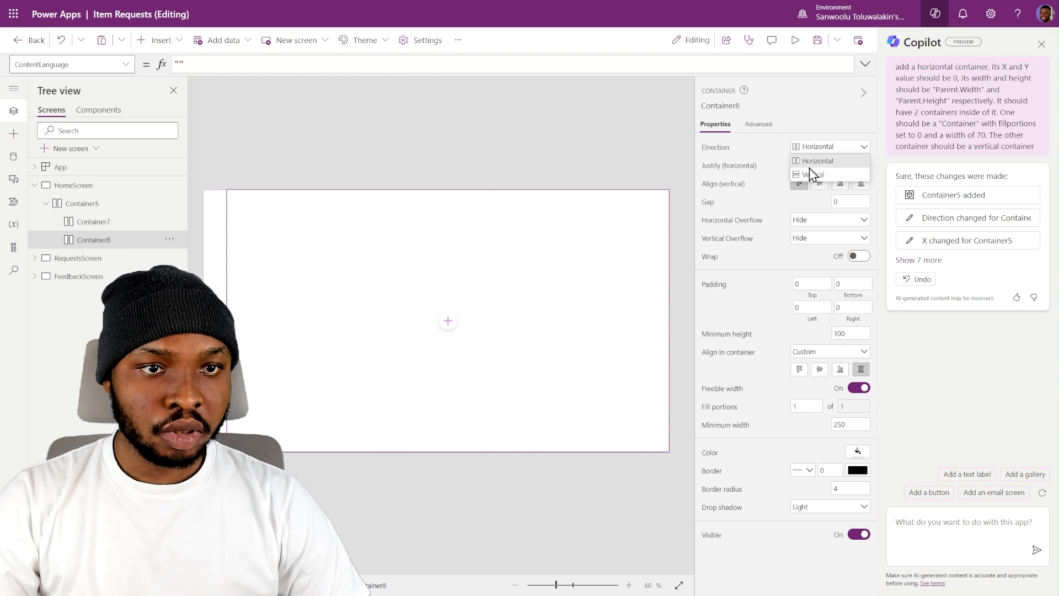
click(810, 170)
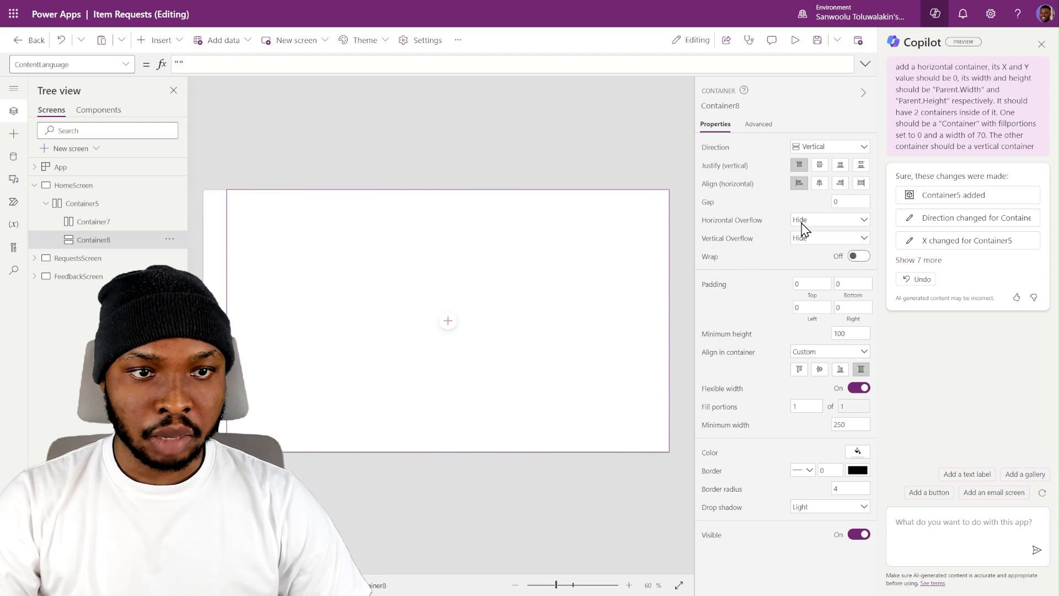
click(845, 203)
text(15)
key(Return)
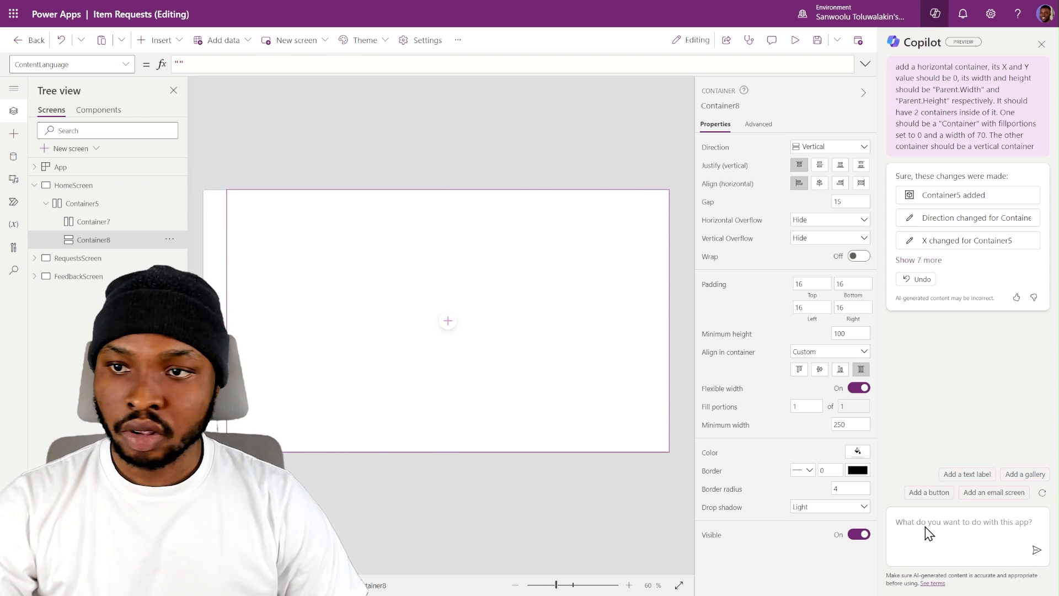
- Ask Copilot to add 3 containers in "Container8"
text(add a )
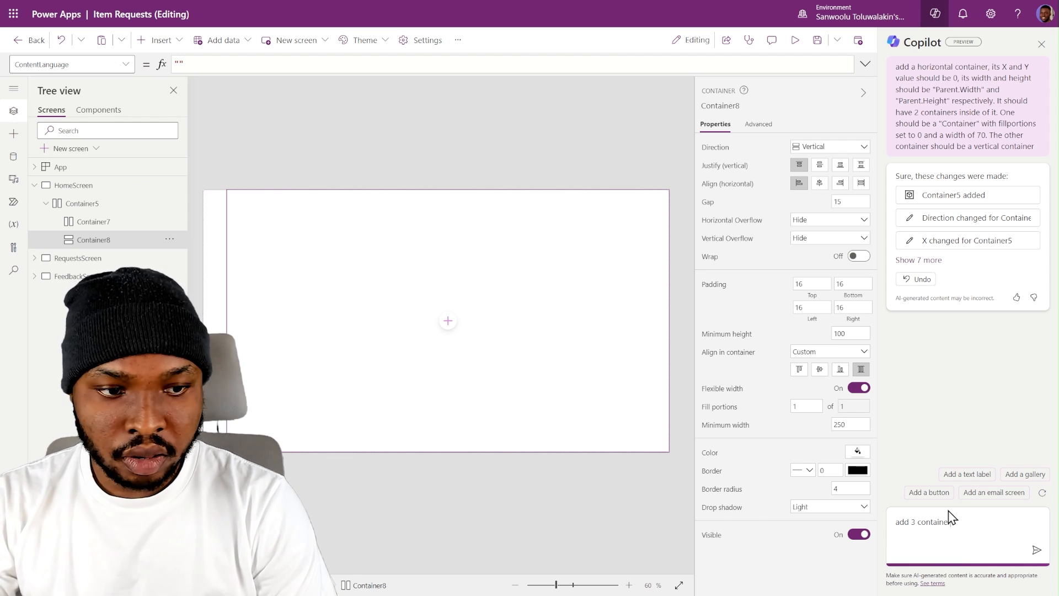
text(containers )
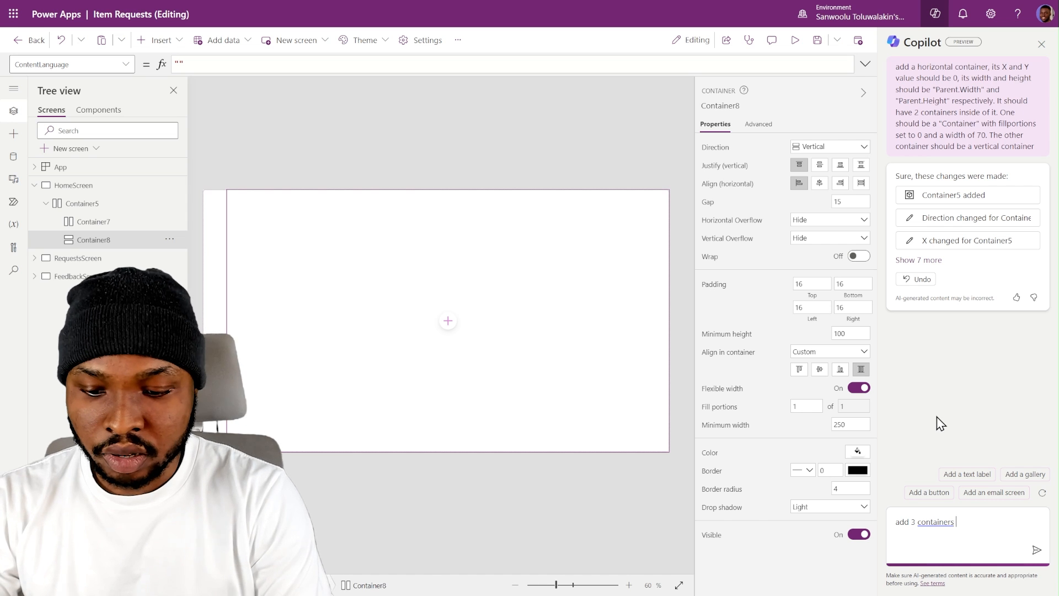
text(in "Con)
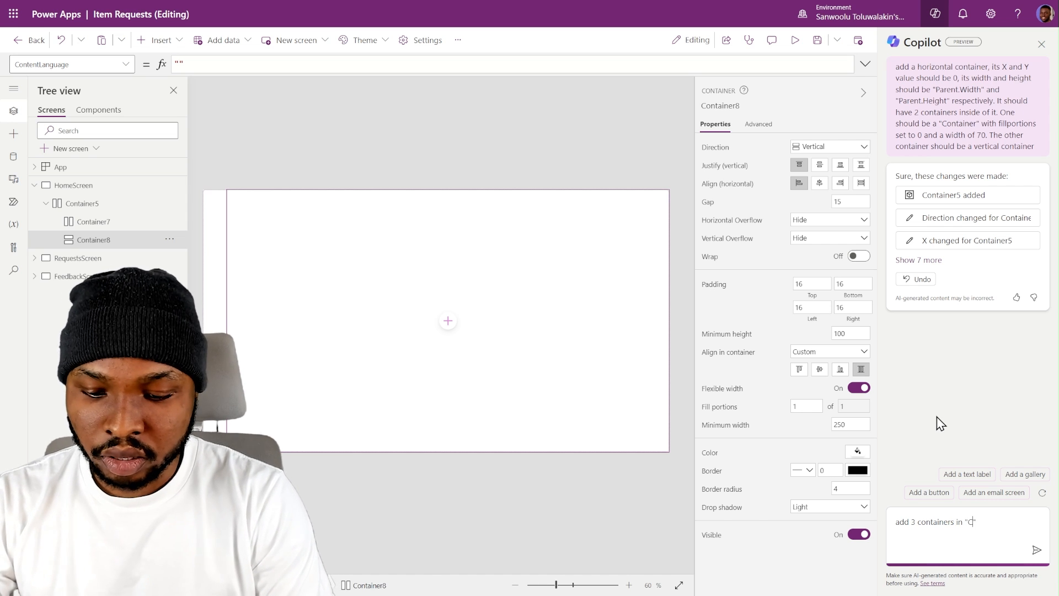
text(tainer8)
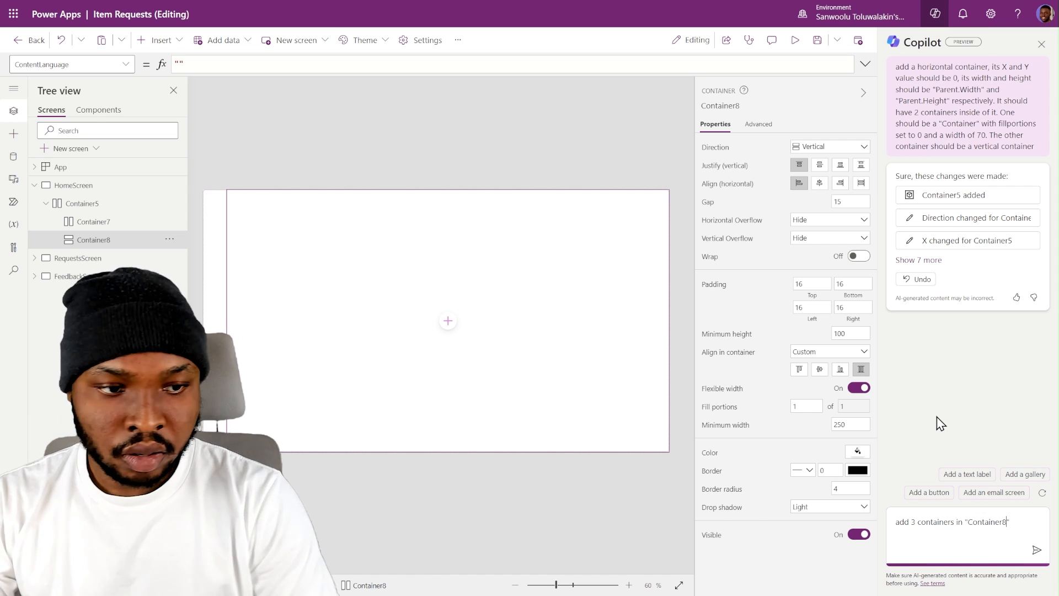
key(Return)
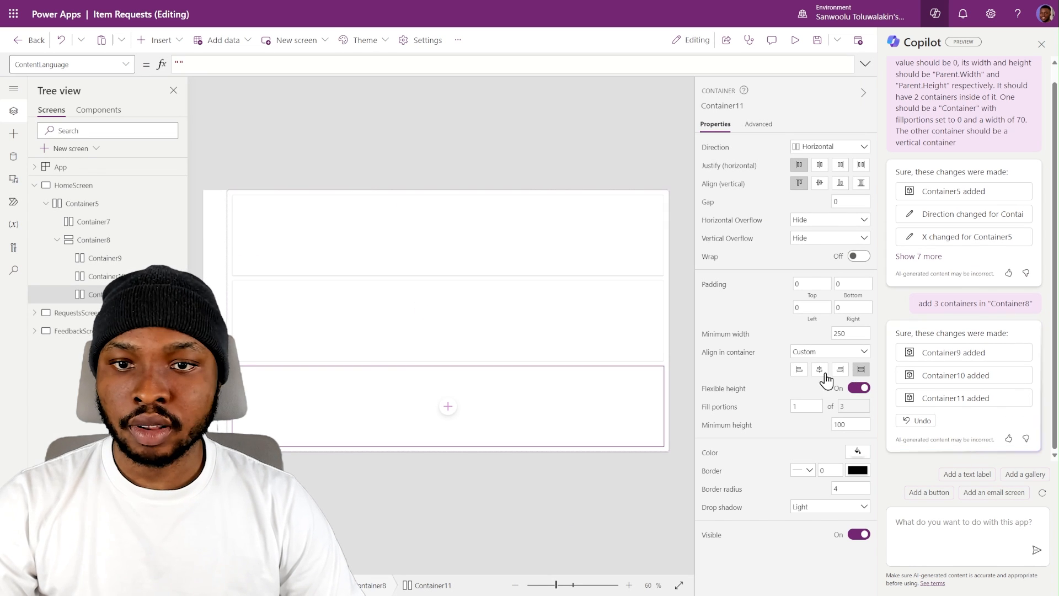
- Turn off flexible height for Container9, the uppermost of the three stacked containers, and set its height to 50
click(371, 246)
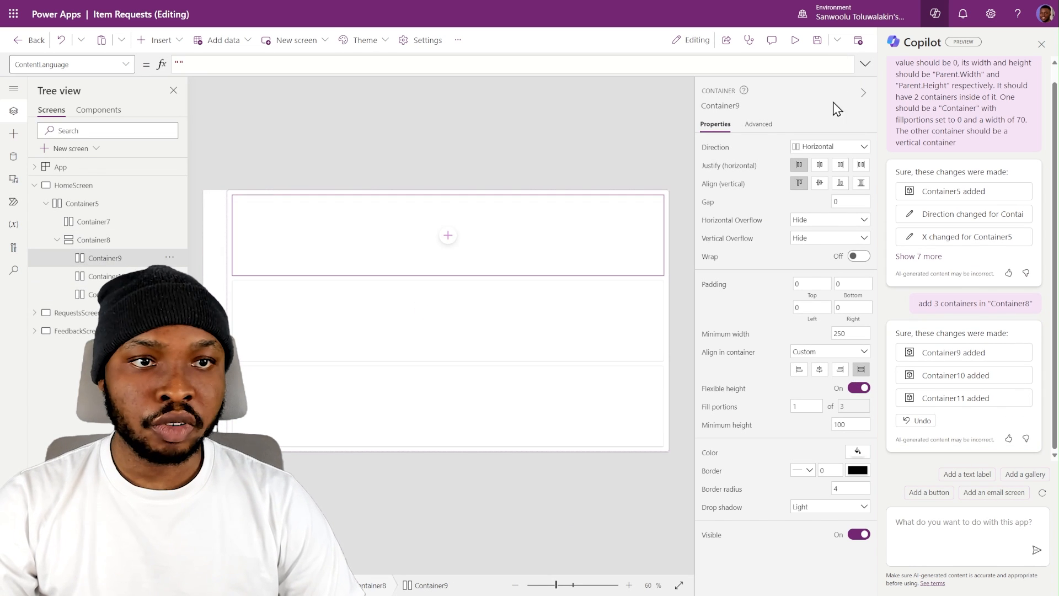
click(858, 389)
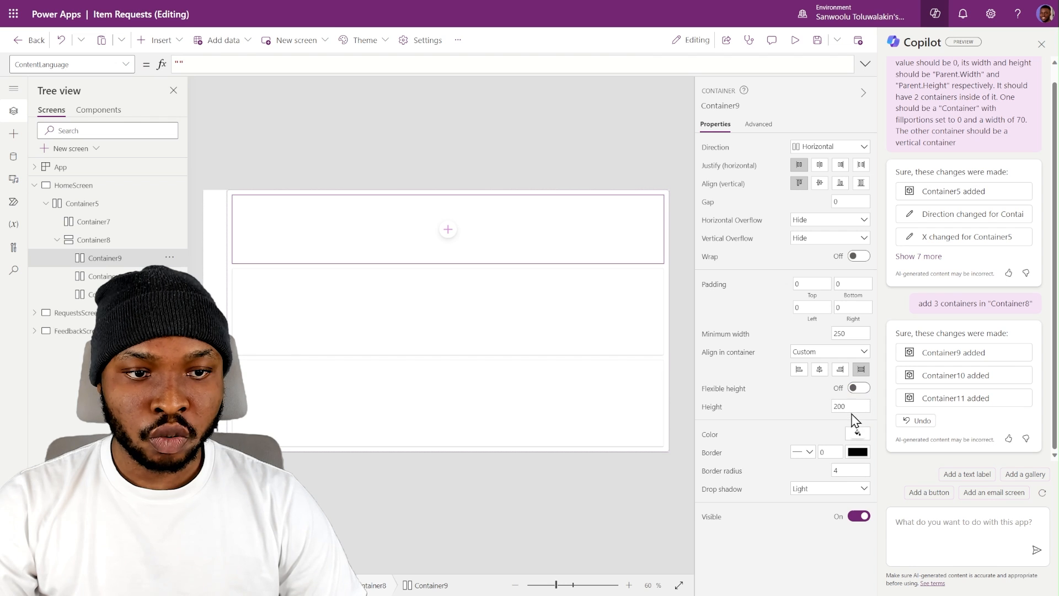
double_click(841, 406)
text(50)
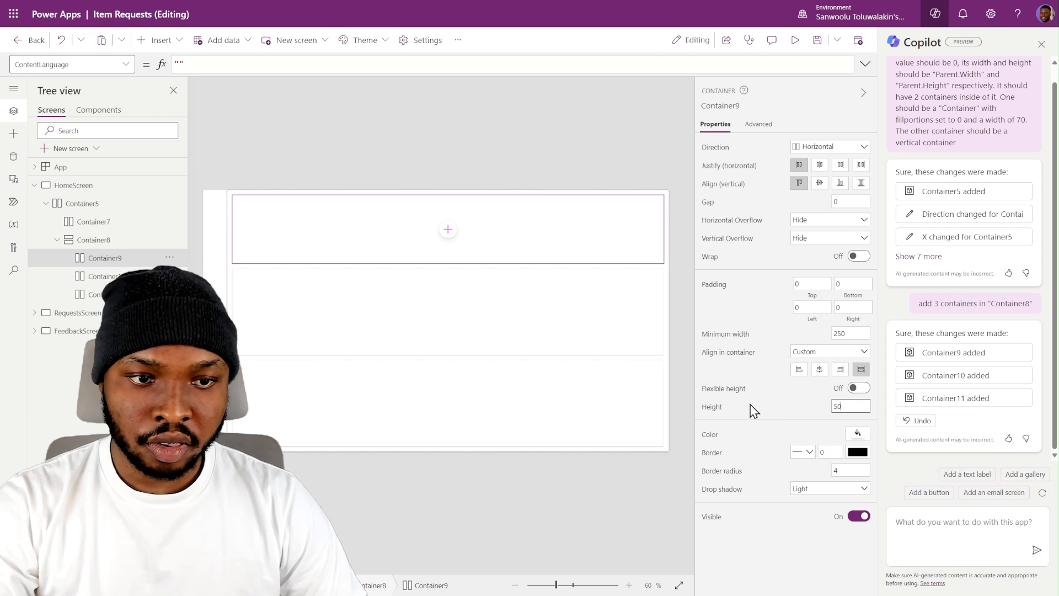
click(756, 406)
click(680, 153)
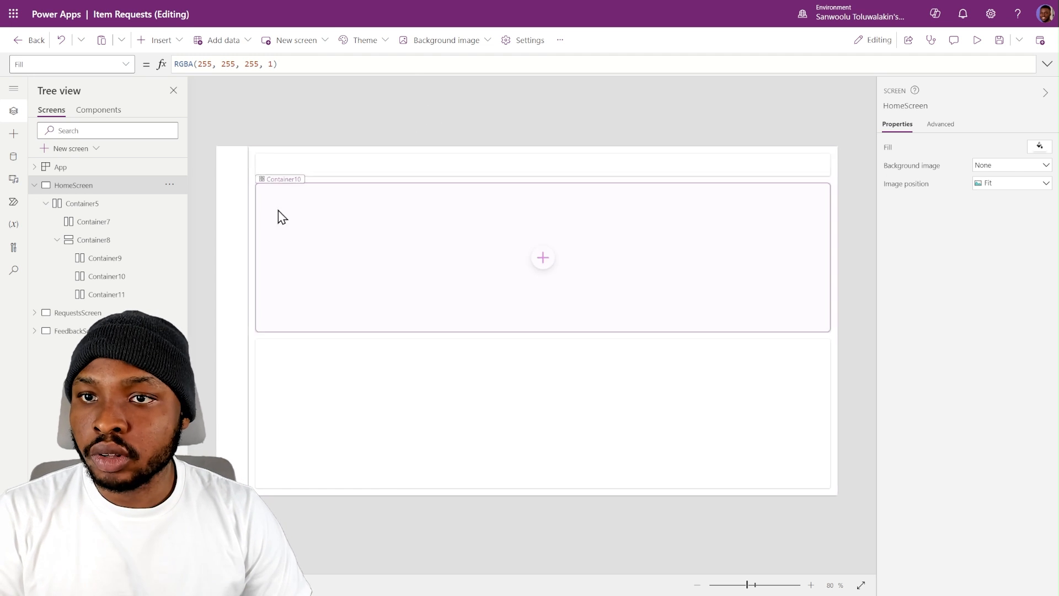
- Set the drop shadow of Container9, Container10 and Container11 to None in one go
click(117, 259)
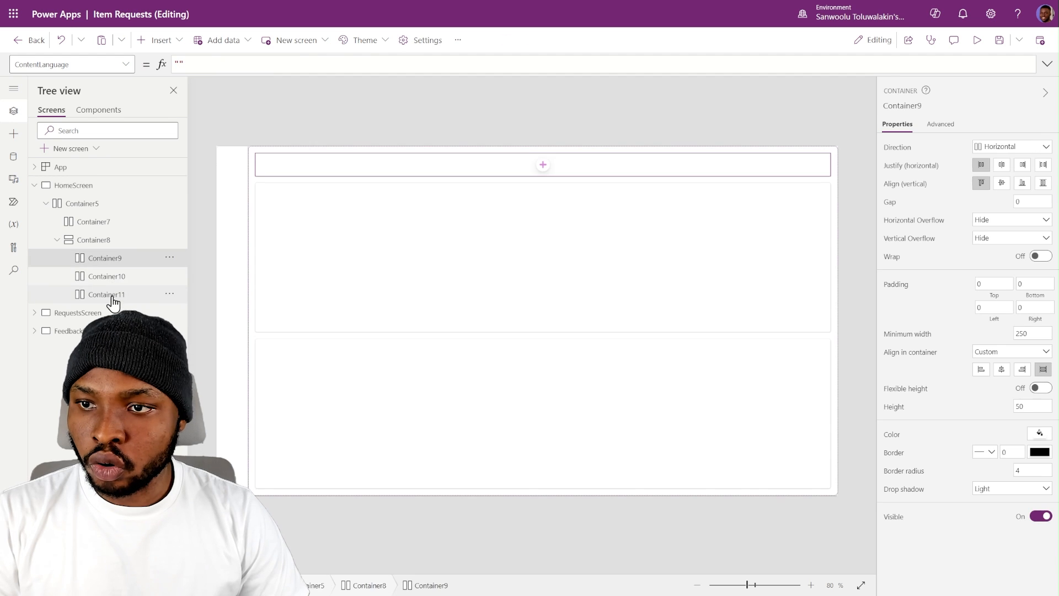
ctrl+click(113, 295)
ctrl+click(113, 277)
click(1024, 489)
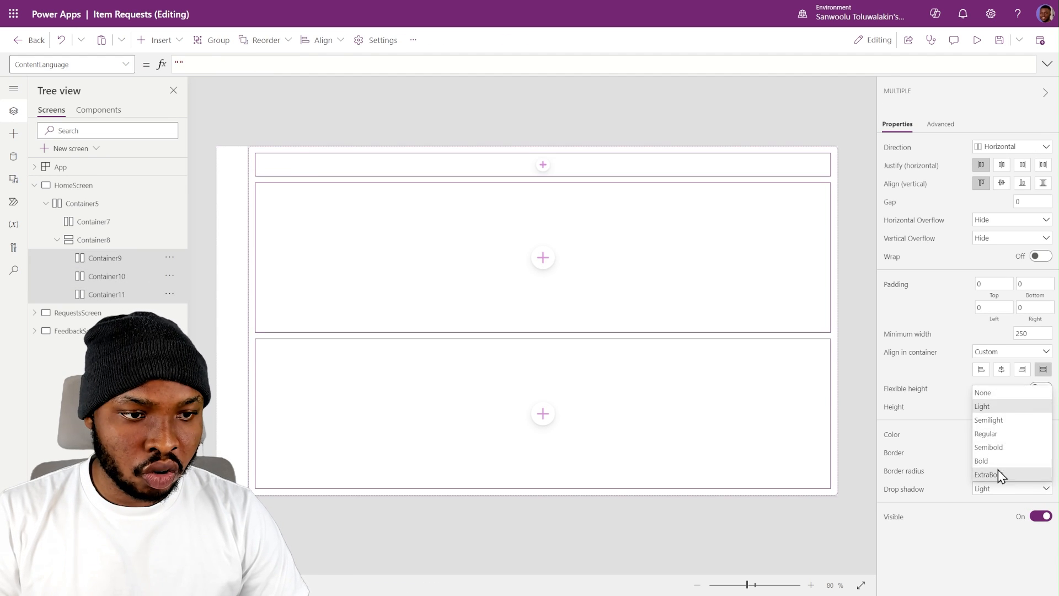
click(993, 393)
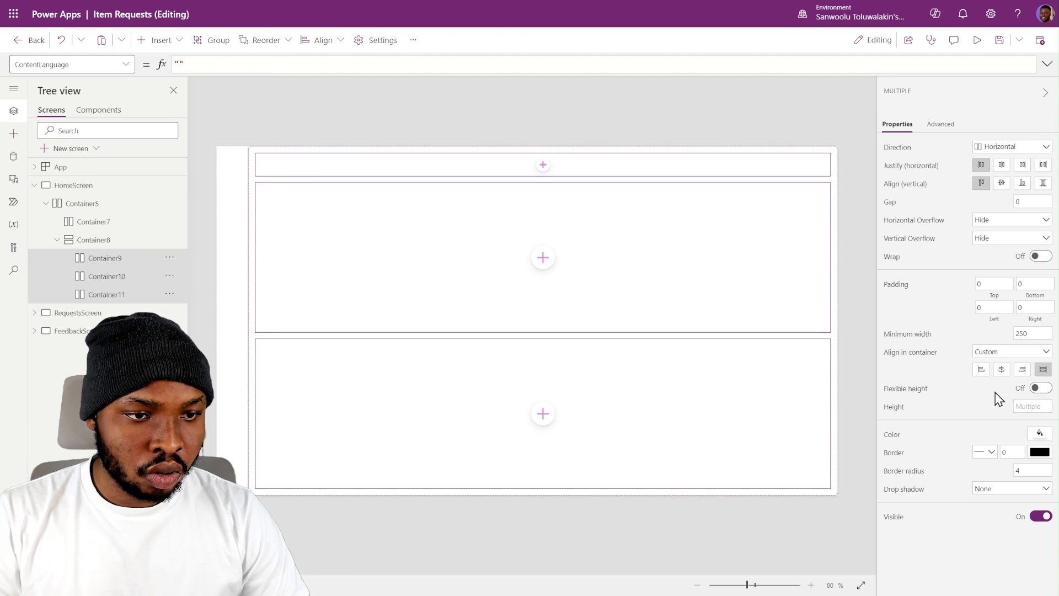
click(511, 117)
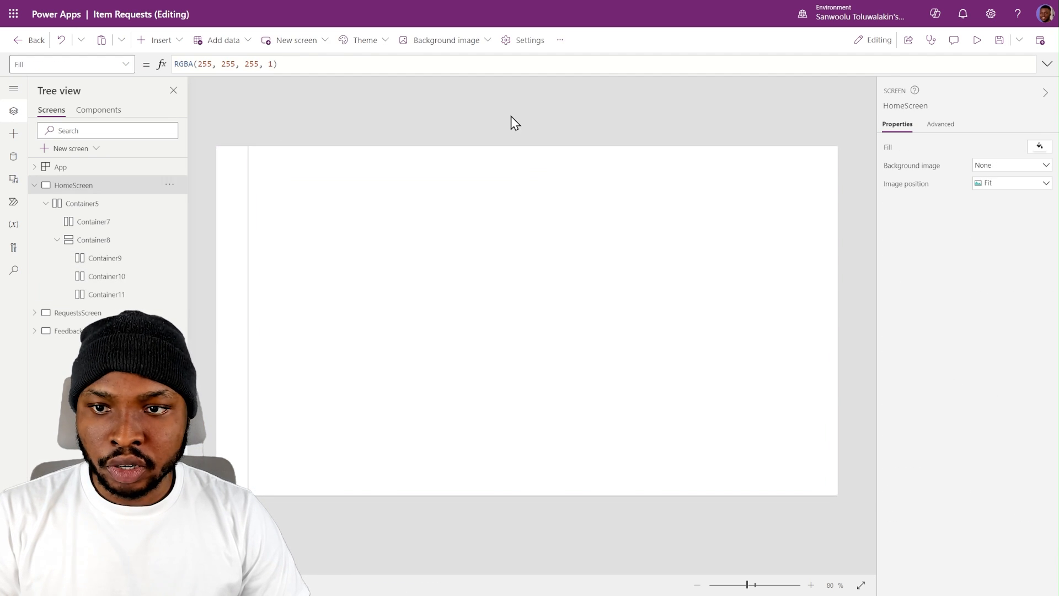
- Copy the side navigation component from RequestsScreen into Container7 on HomeScreen and stretch it to the container's full height
click(226, 214)
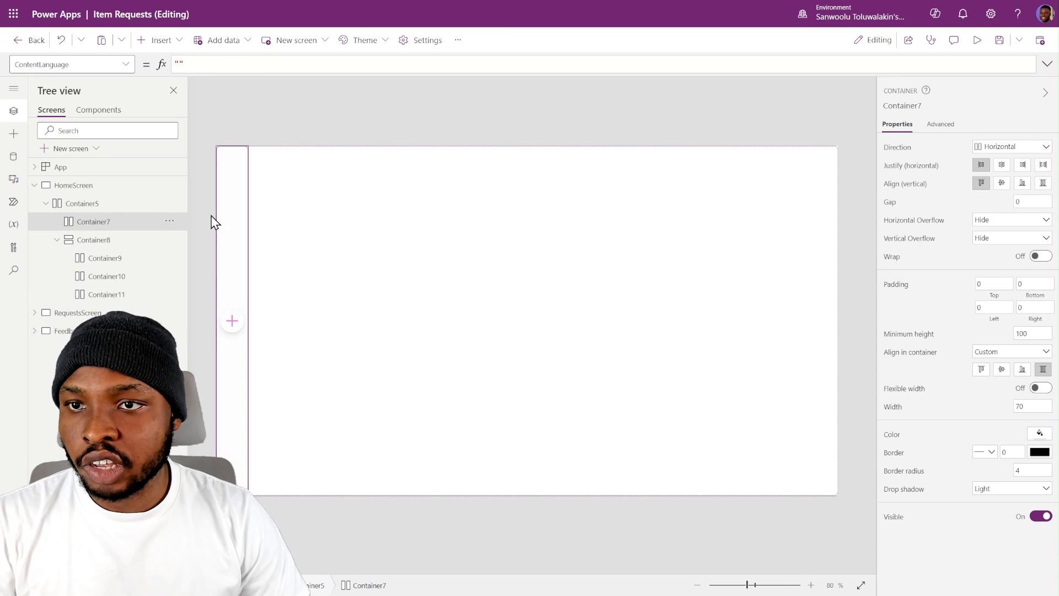
click(113, 314)
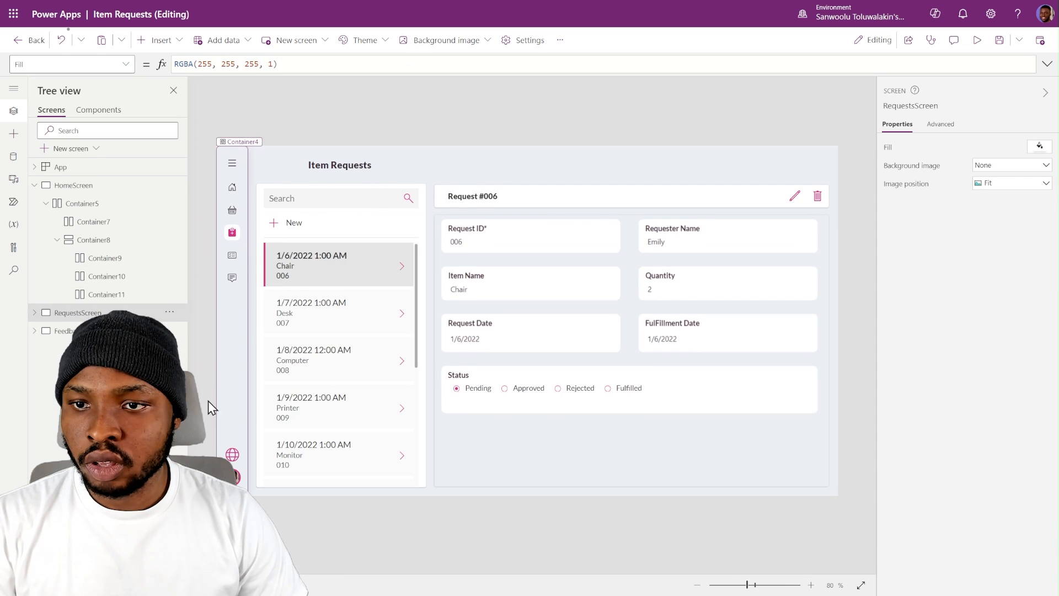
click(222, 374)
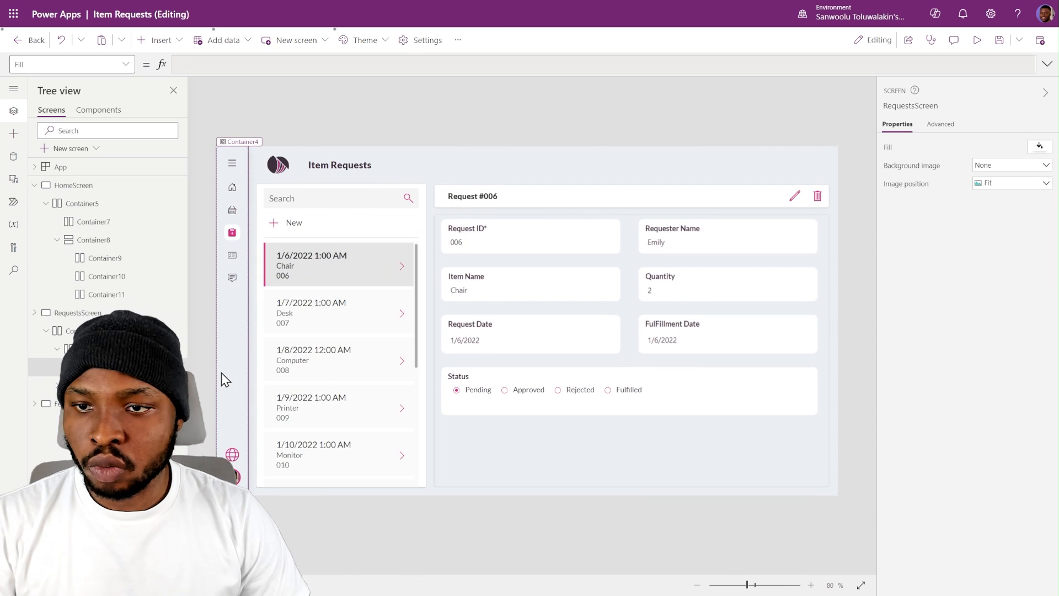
click(72, 185)
click(234, 251)
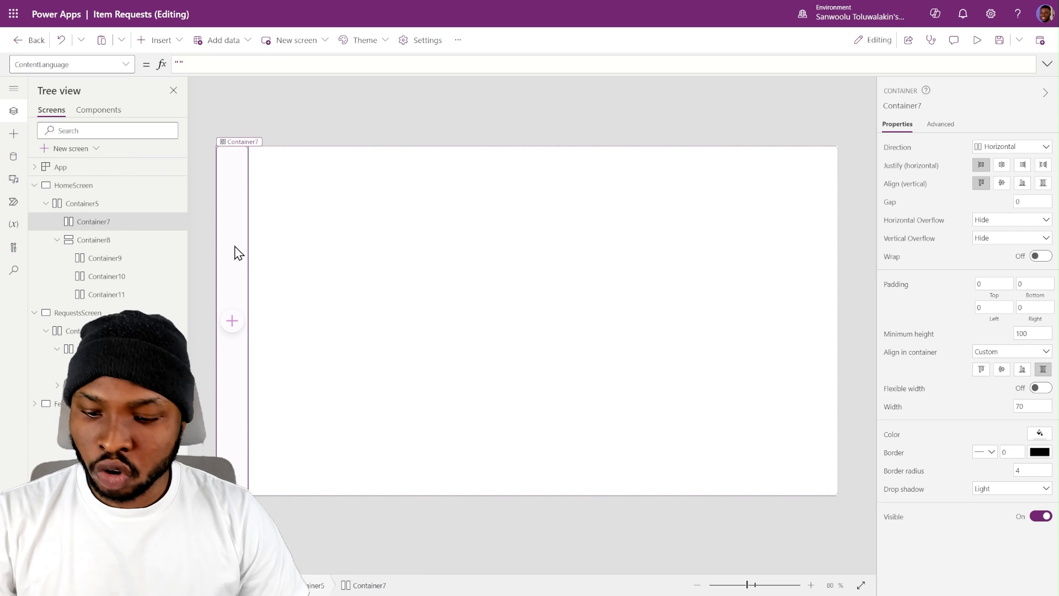
key(ctrl+v)
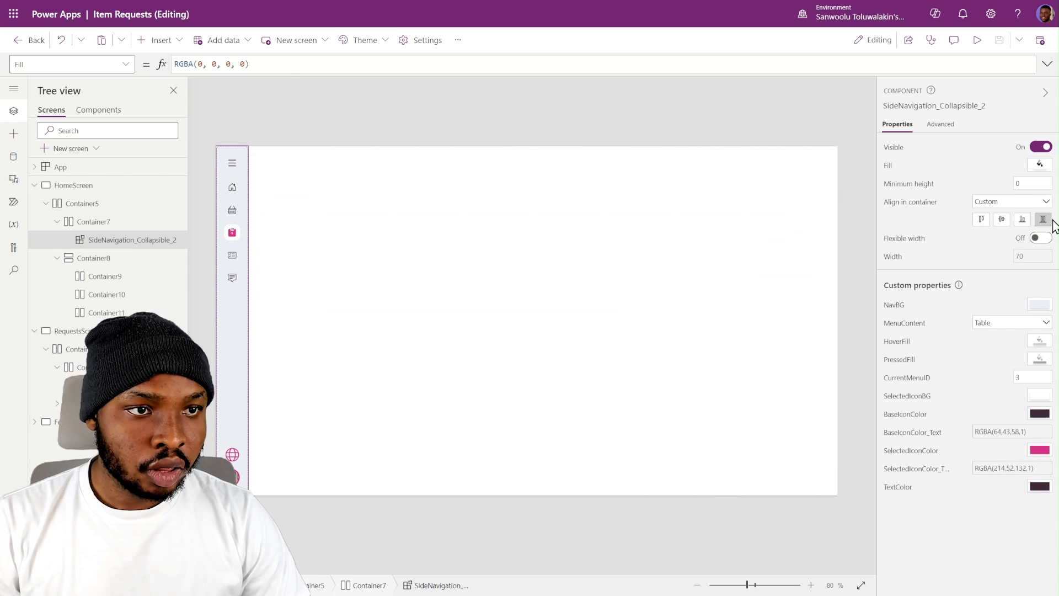
click(1044, 223)
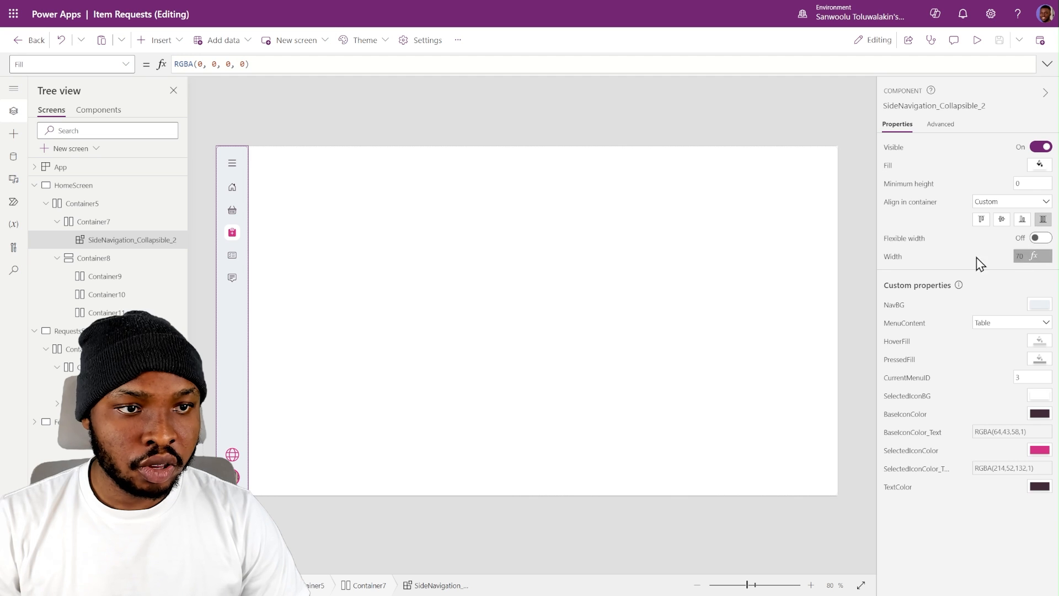
- Set Container7's width to SideNavigation_Collapsible_2.Width and test it by toggling the navigation menu
click(894, 256)
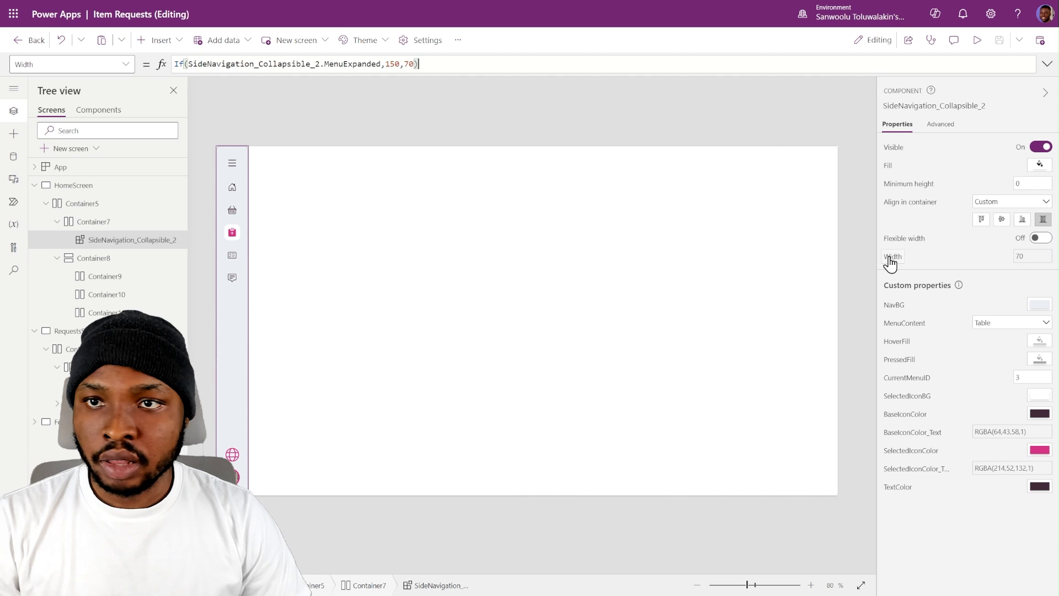
double_click(115, 242)
click(116, 222)
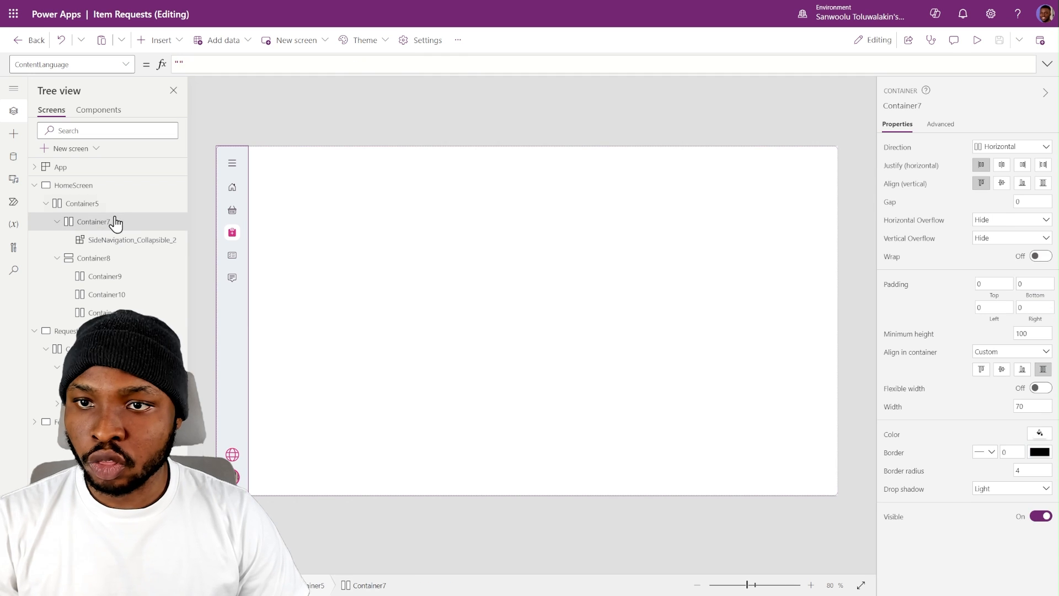
click(897, 408)
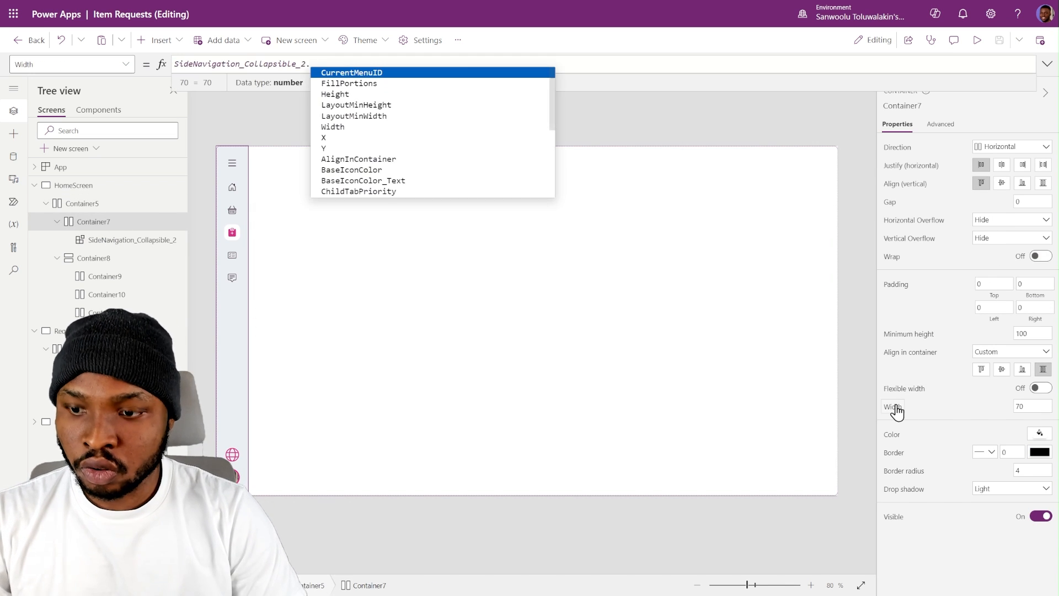
text(Width)
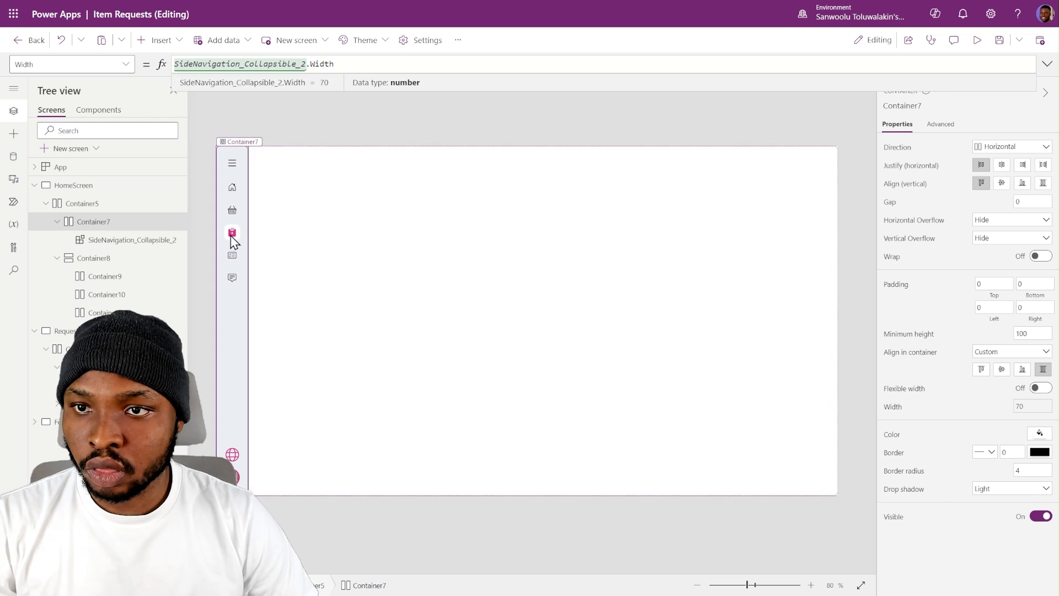
alt+click(232, 161)
alt+click(232, 165)
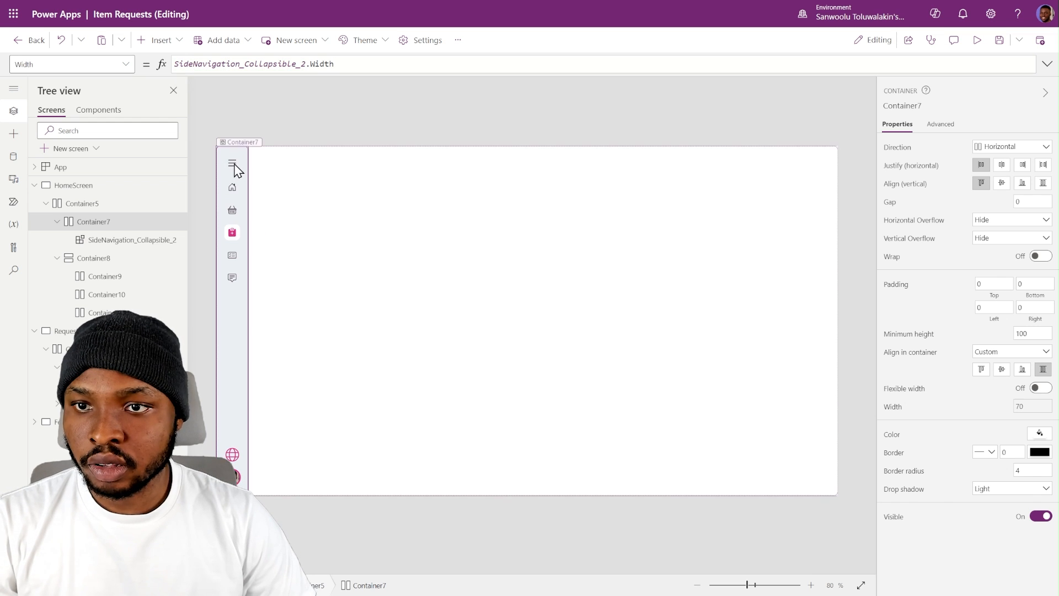
click(260, 118)
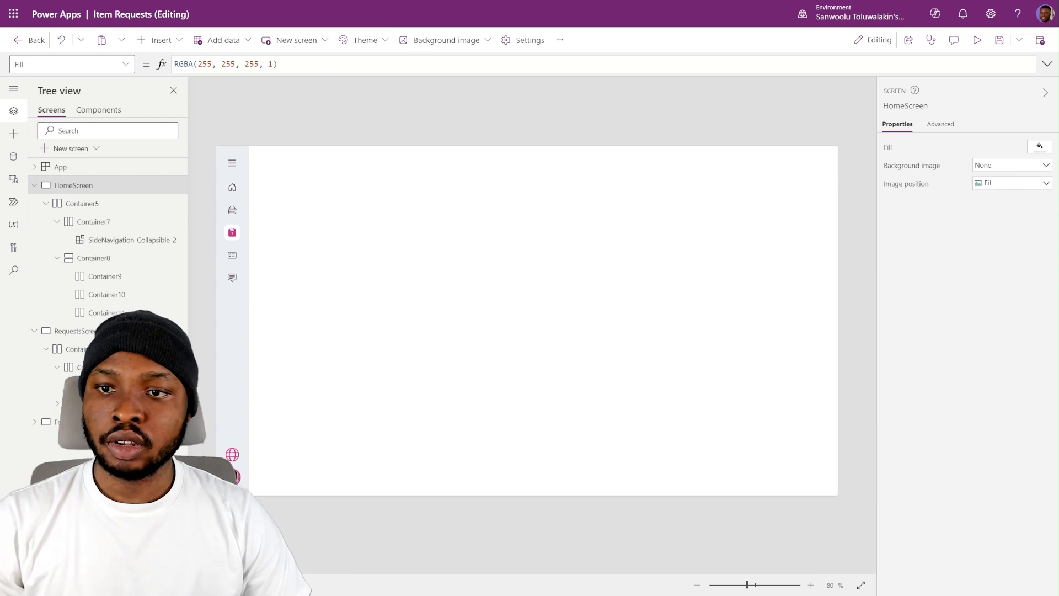
- Set the fill of Container5, HomeScreen's outermost container, to CustomTheme.PrimaryColor
click(82, 205)
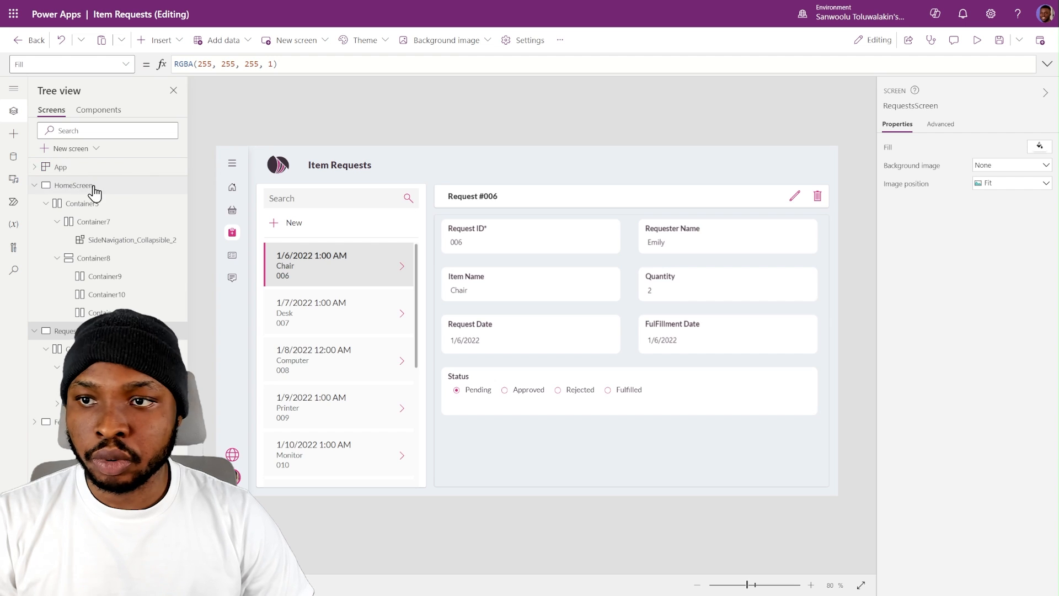
click(74, 186)
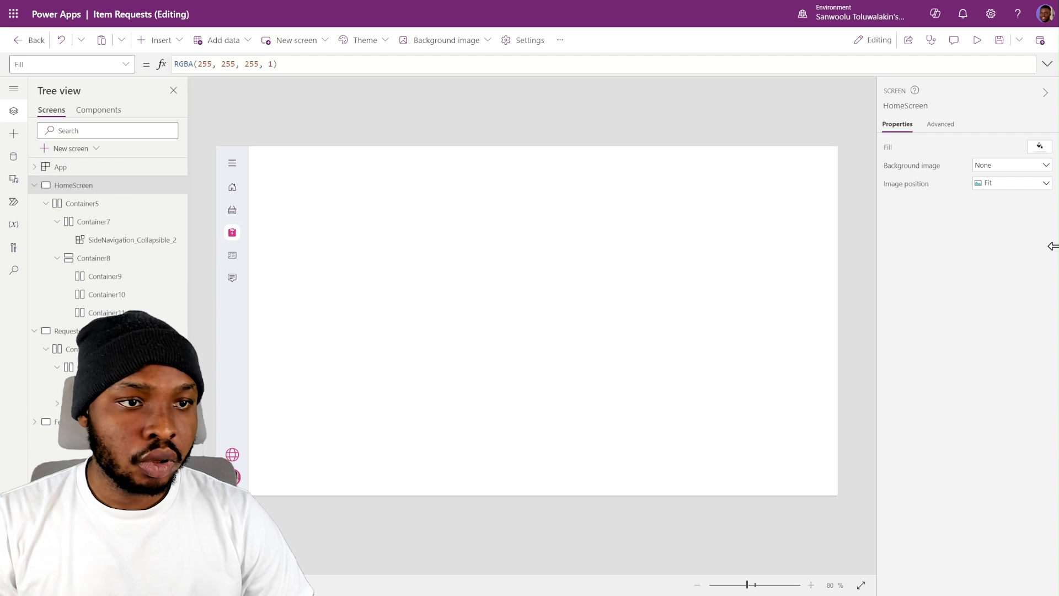
click(82, 203)
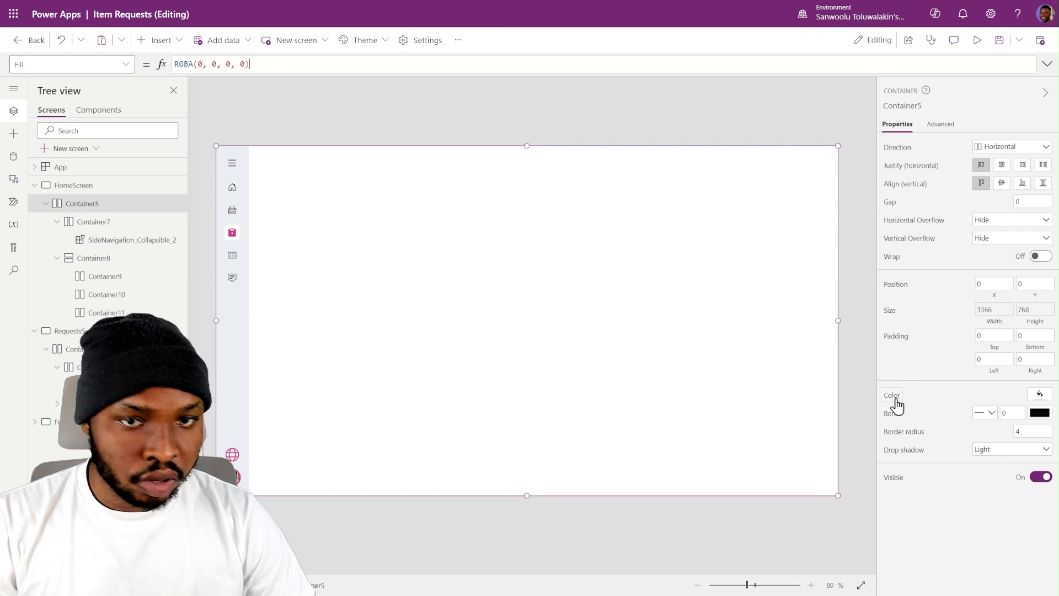
key(ctrl+a)
text(Custo)
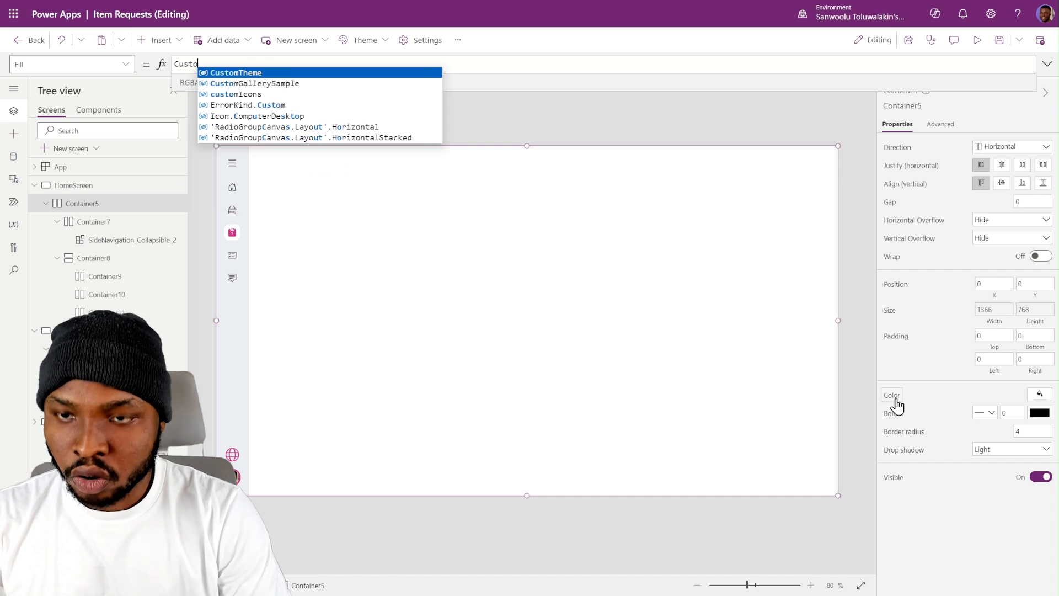
text(mther)
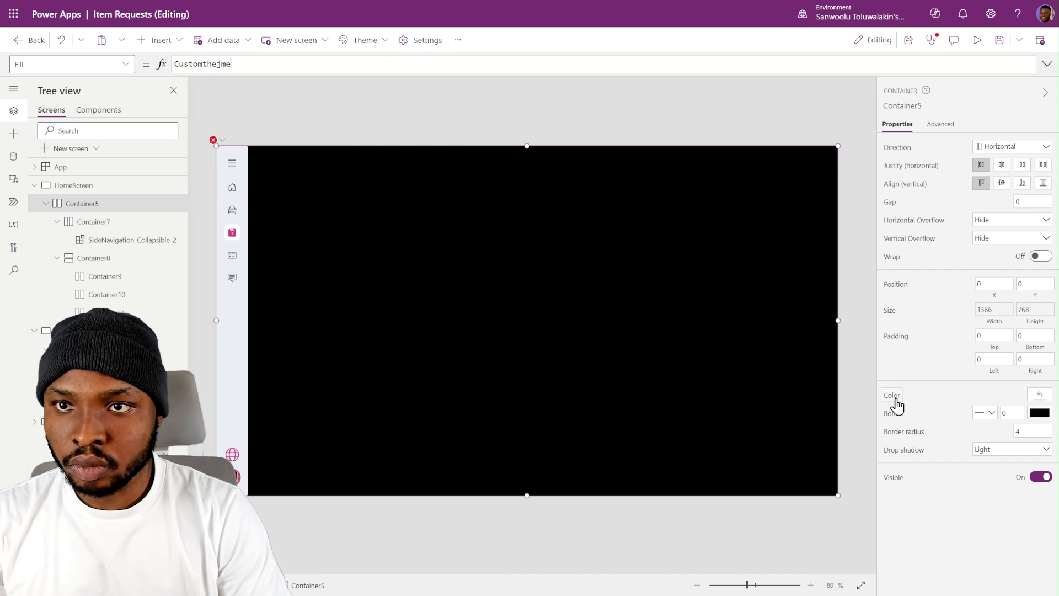
text(e.)
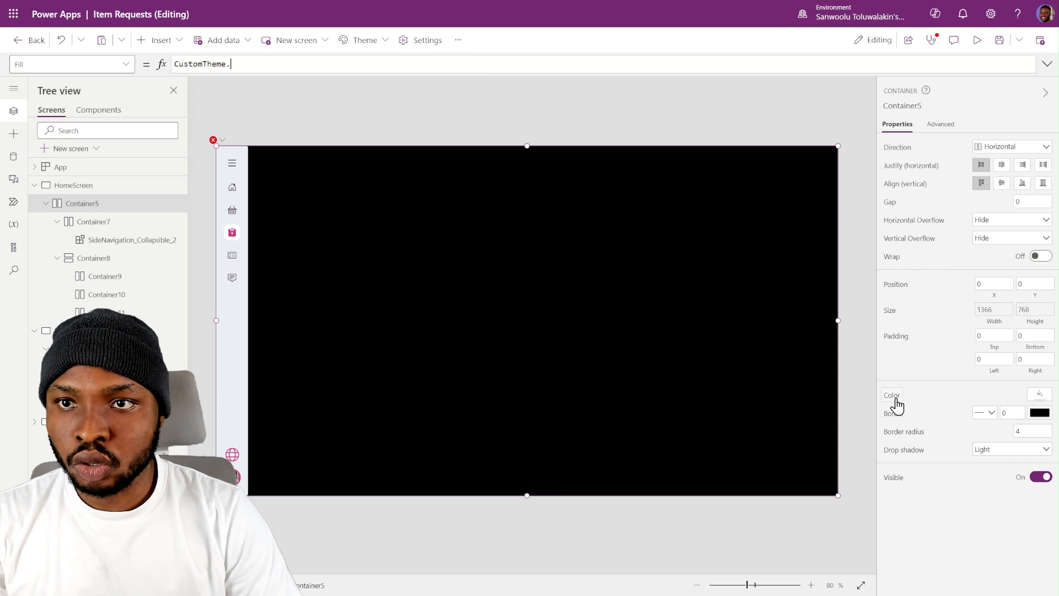
text(P)
key(Tab)
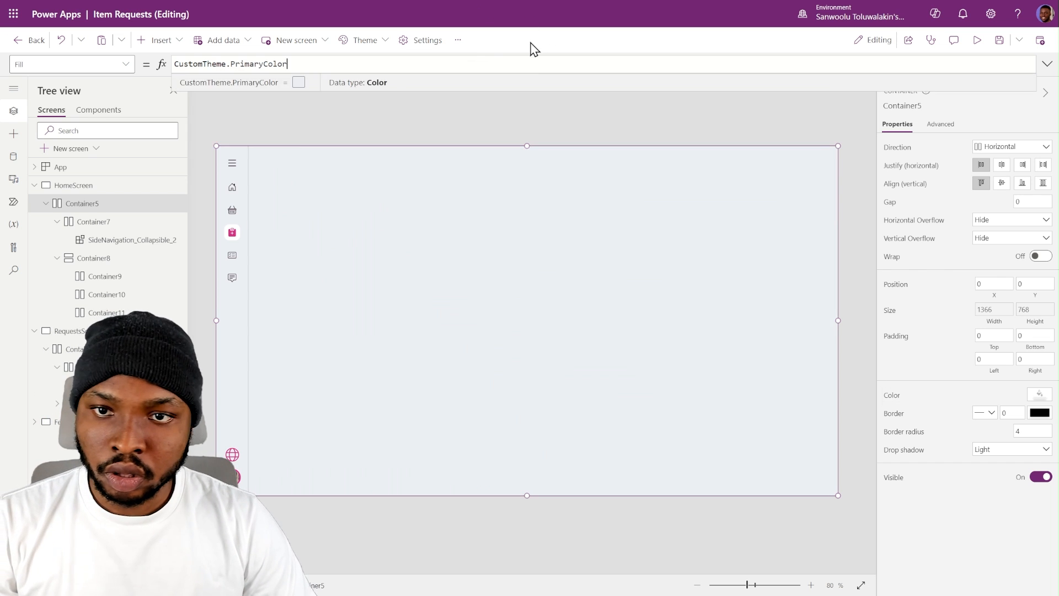
click(478, 121)
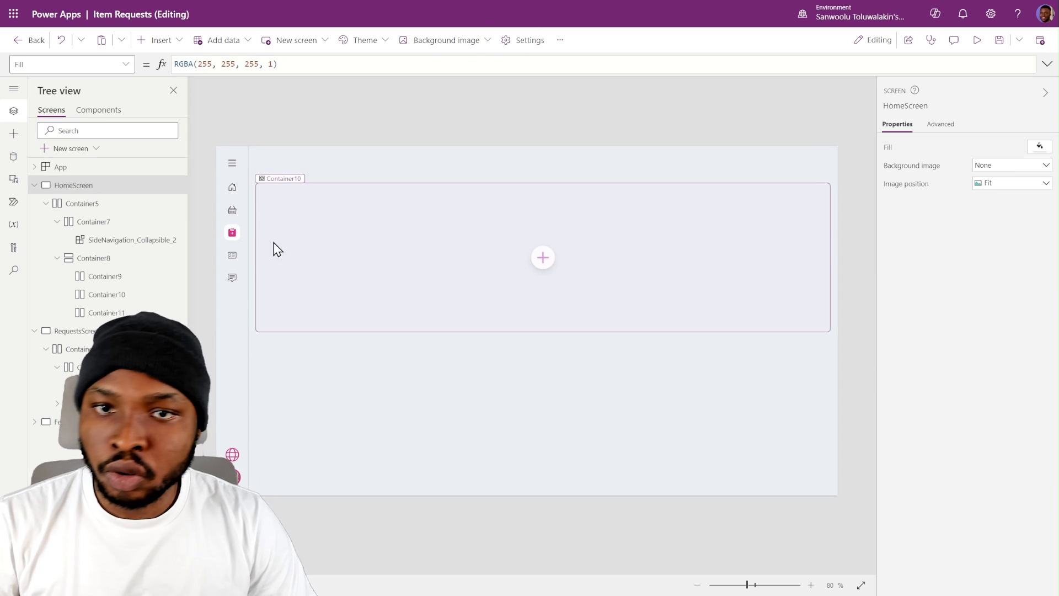
- Set the drop shadow of Container7, which holds the side navigation, to Semibold and its border radius to 0
click(130, 226)
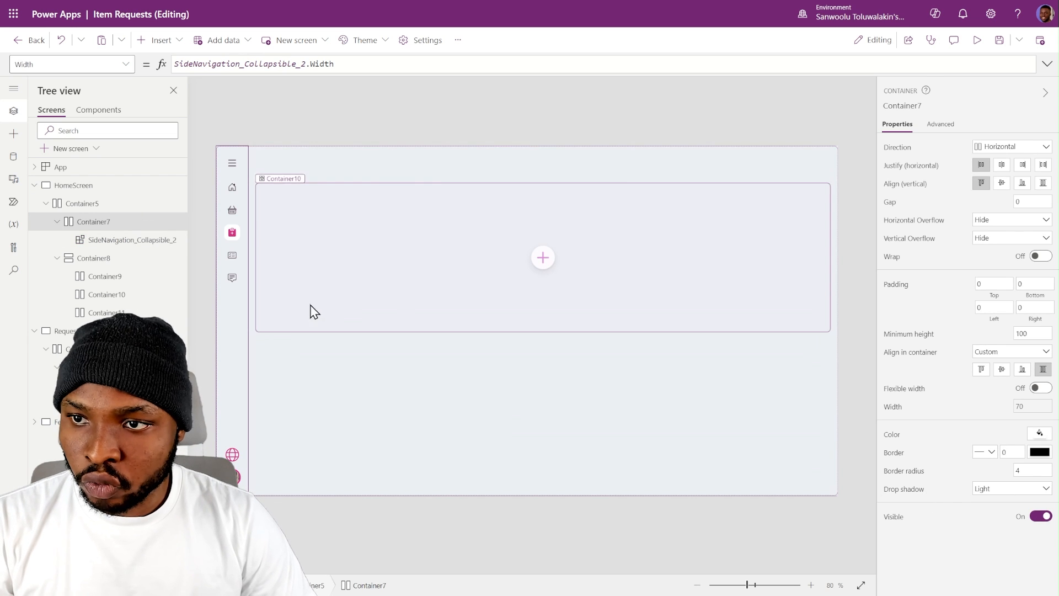
click(986, 491)
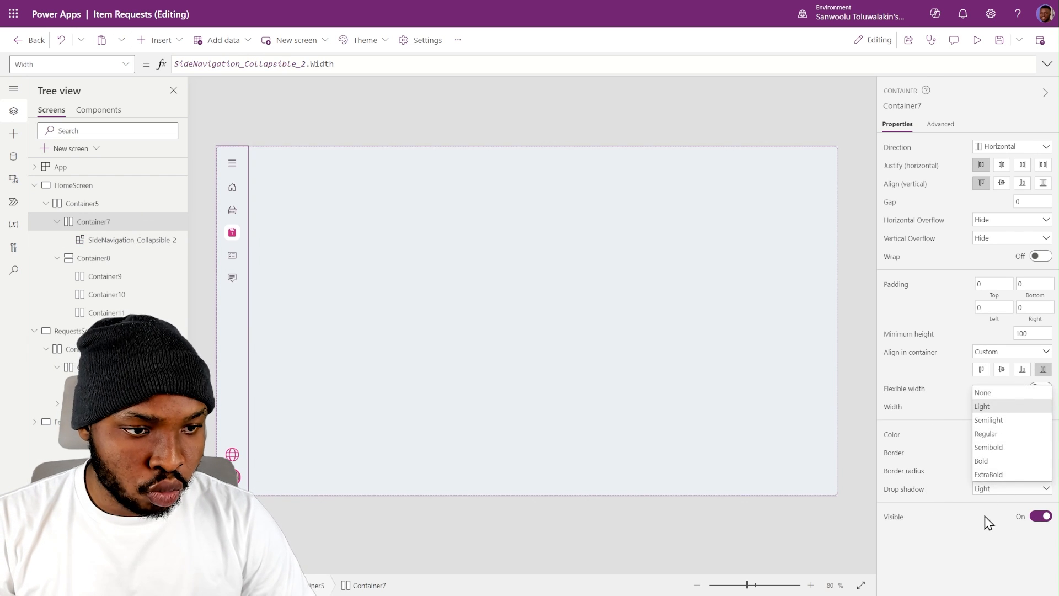
click(991, 448)
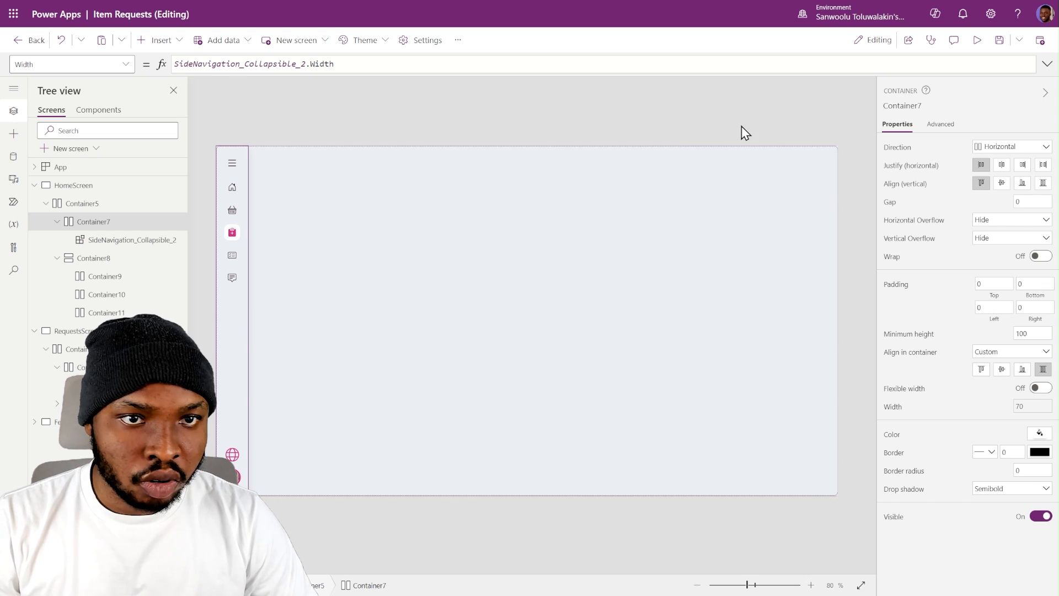
click(690, 134)
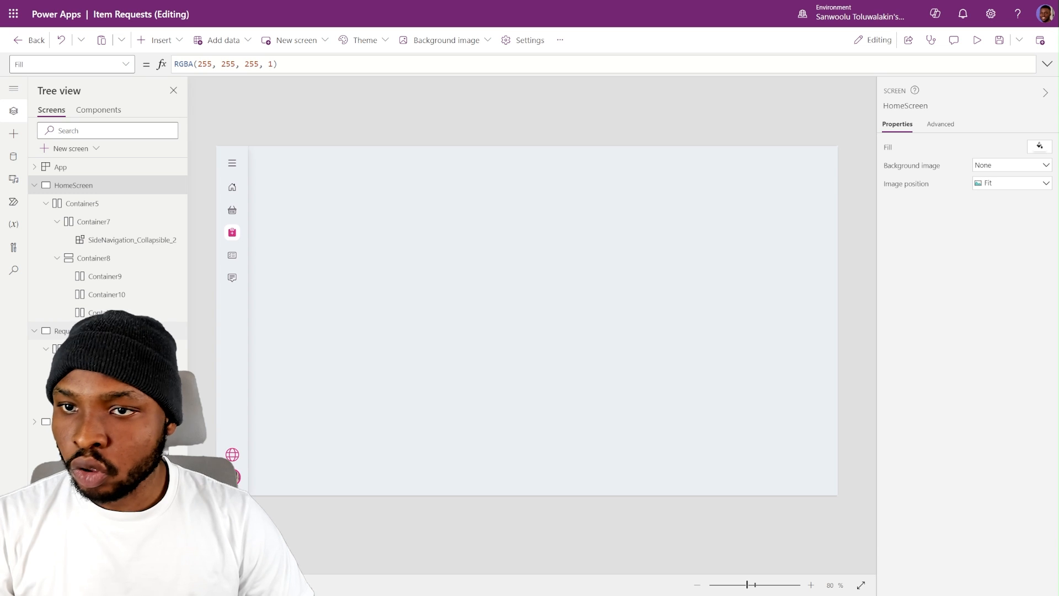
- Copy the logo image and table name label from RequestsScreen's header into Container9 on HomeScreen
click(298, 167)
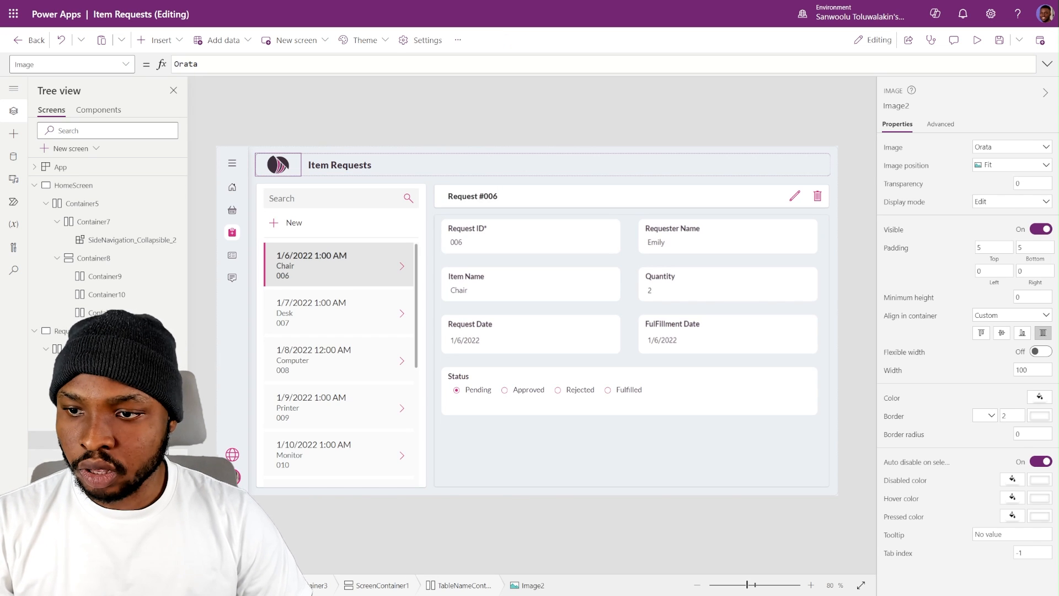
click(121, 458)
ctrl+click(121, 440)
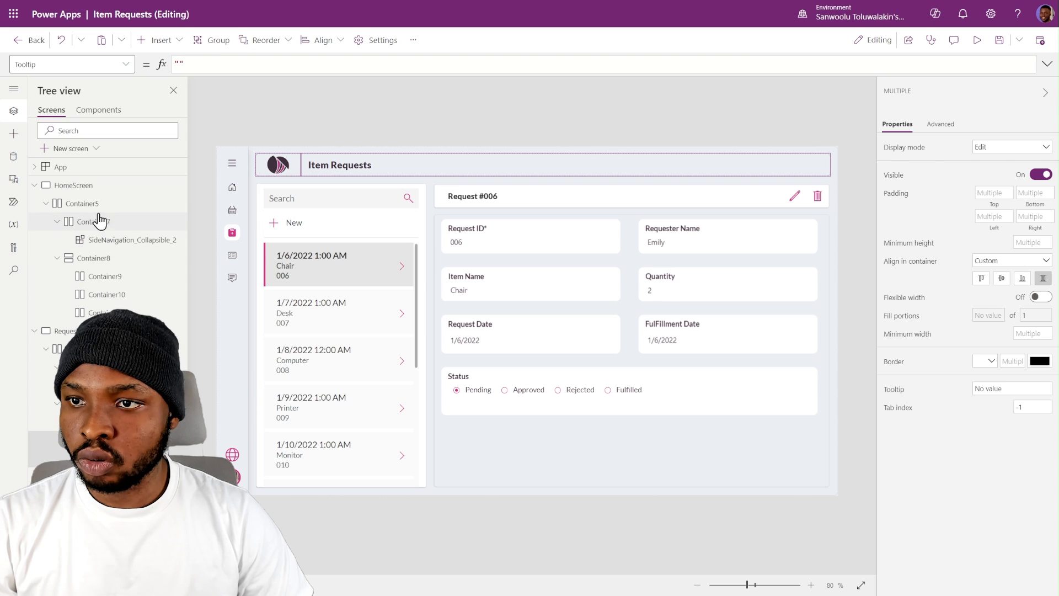
click(107, 278)
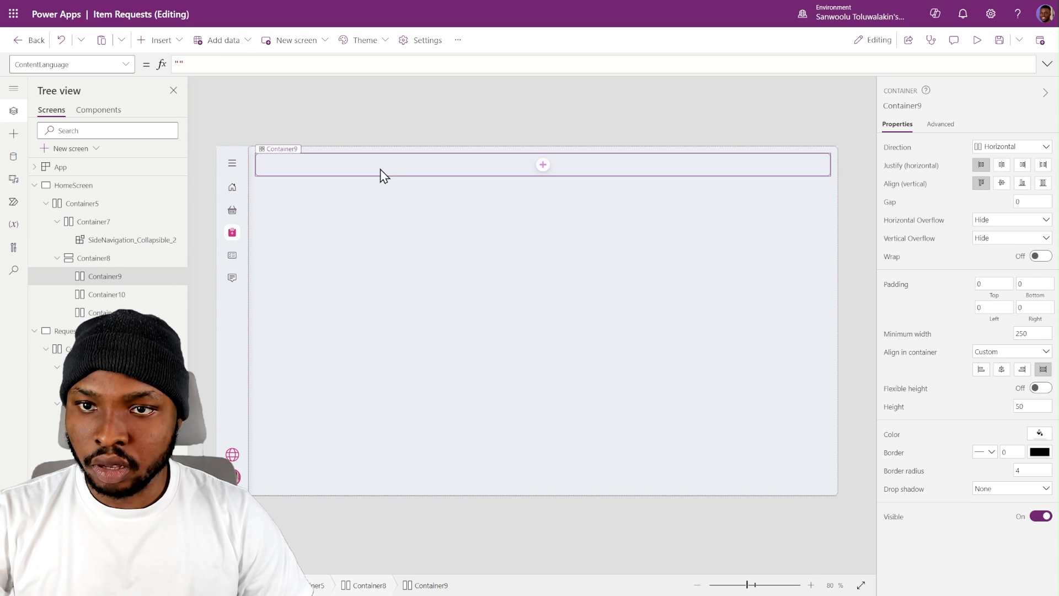
key(ctrl+v)
click(374, 274)
- Replace the text formula of the header label on HomeScreen with "Office Item Request System"
click(343, 168)
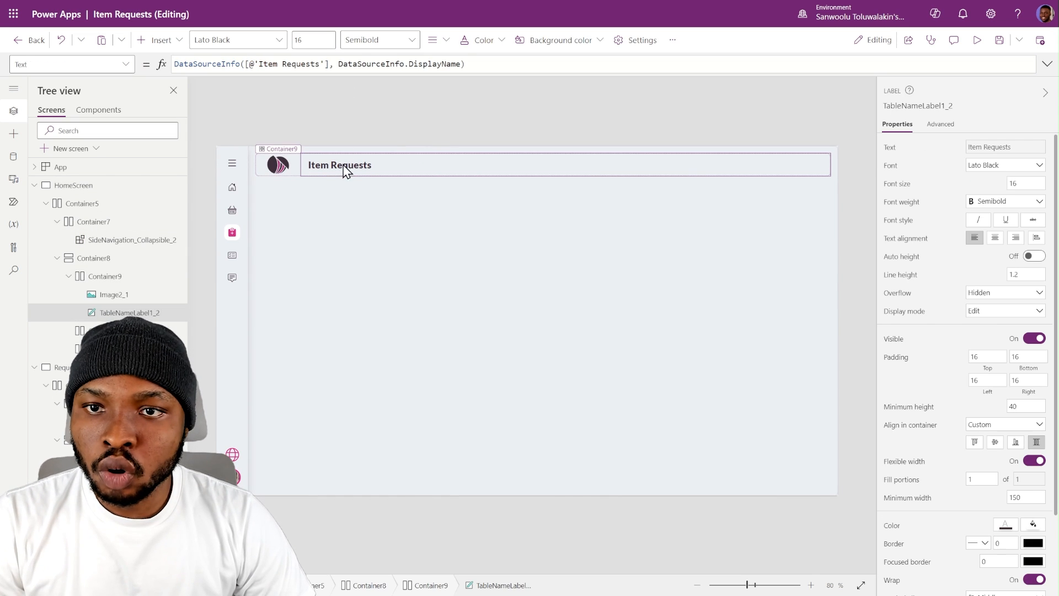
triple_click(448, 64)
text("Office Item Request System")
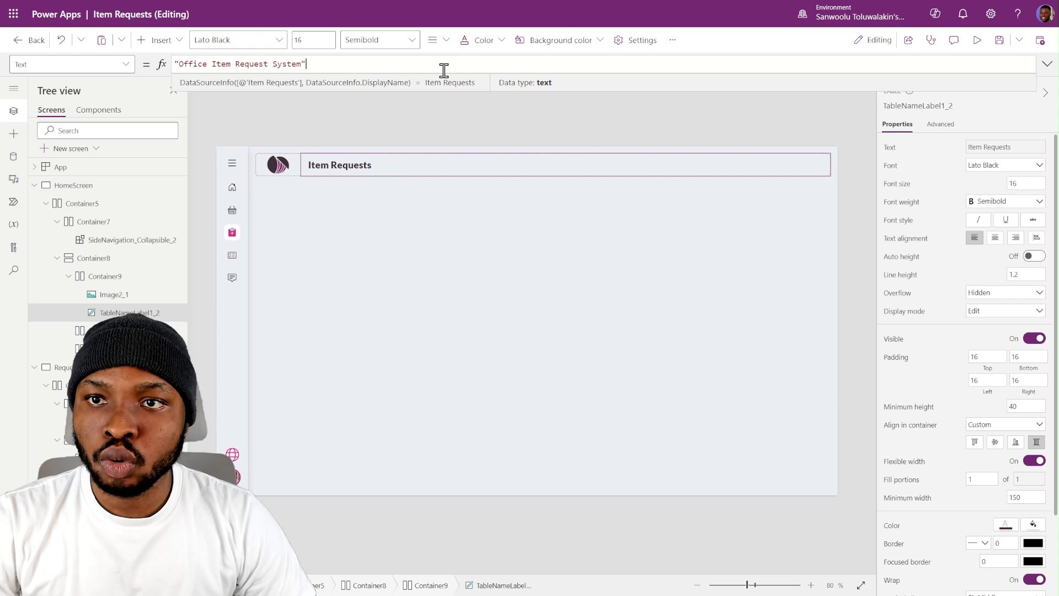
click(395, 117)
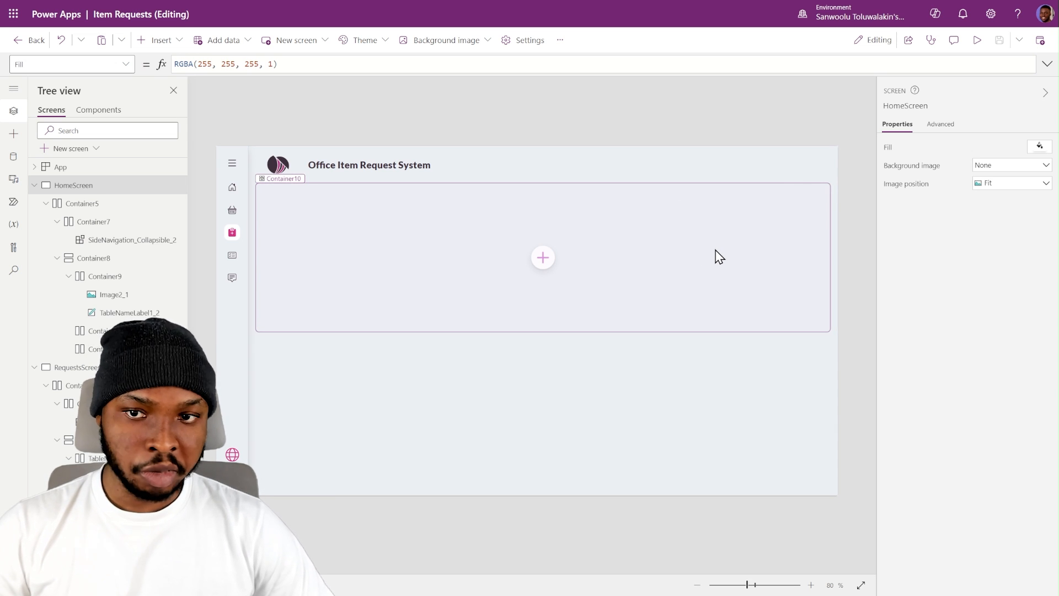
- Insert a vertical container into Container10, the area directly below the HomeScreen header
click(307, 295)
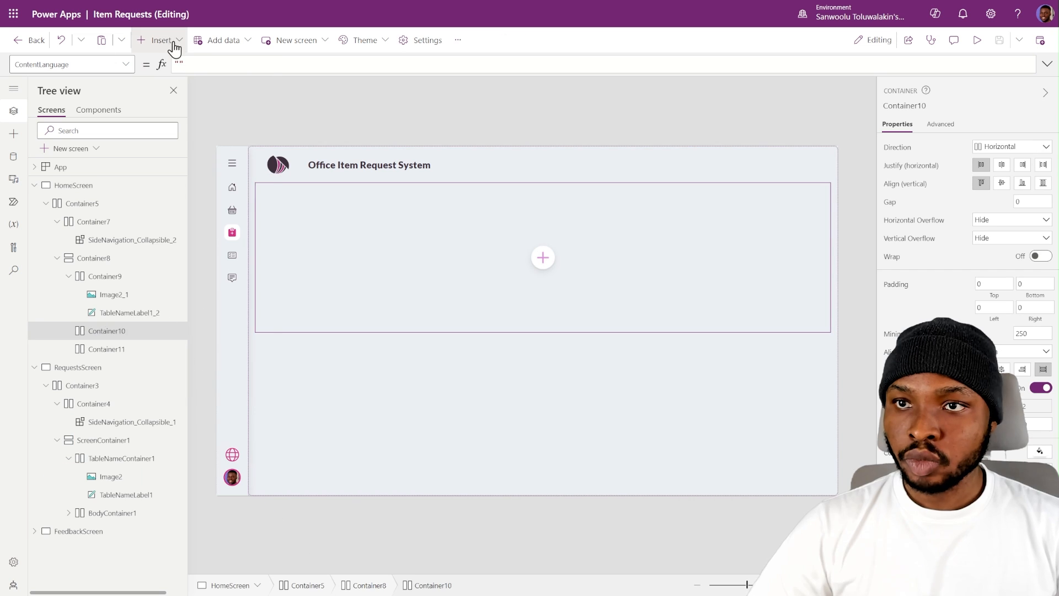
click(175, 48)
text(cont)
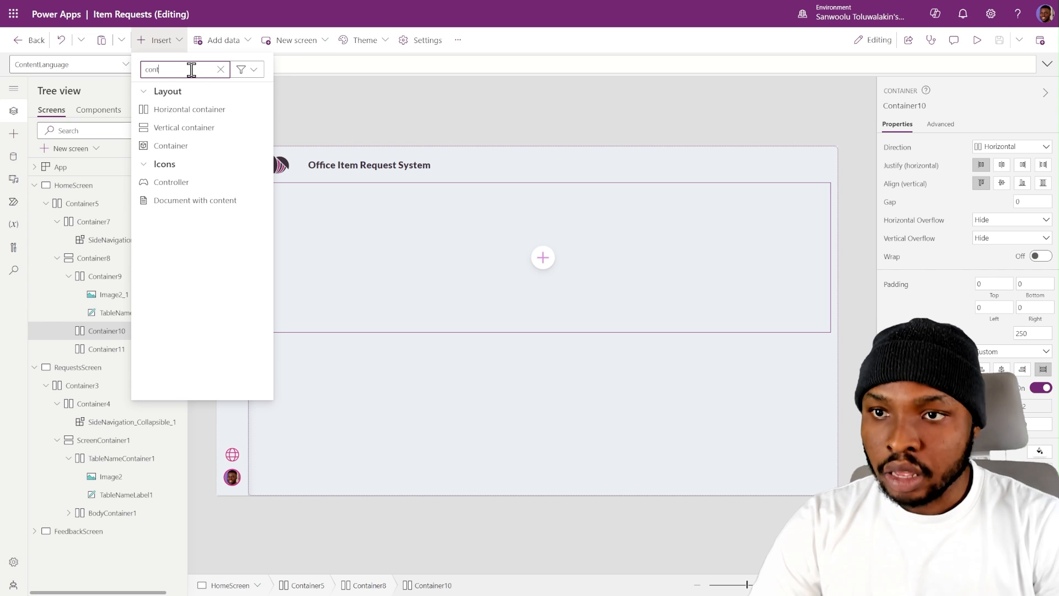
click(201, 133)
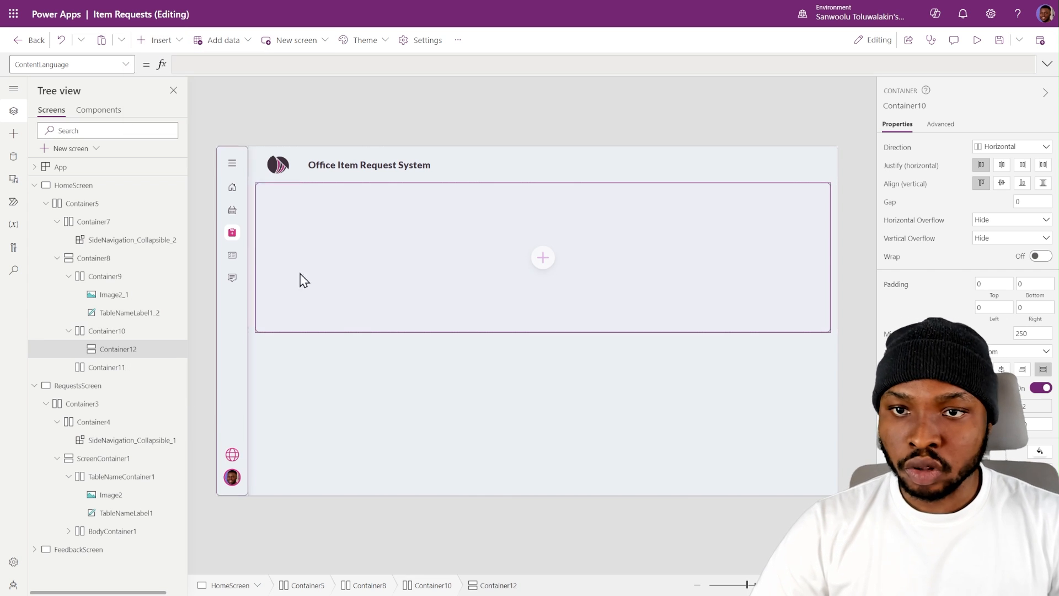
- Insert a second vertical container and move it out of Container12 so it sits directly in Container10 beside it
click(157, 48)
text(c)
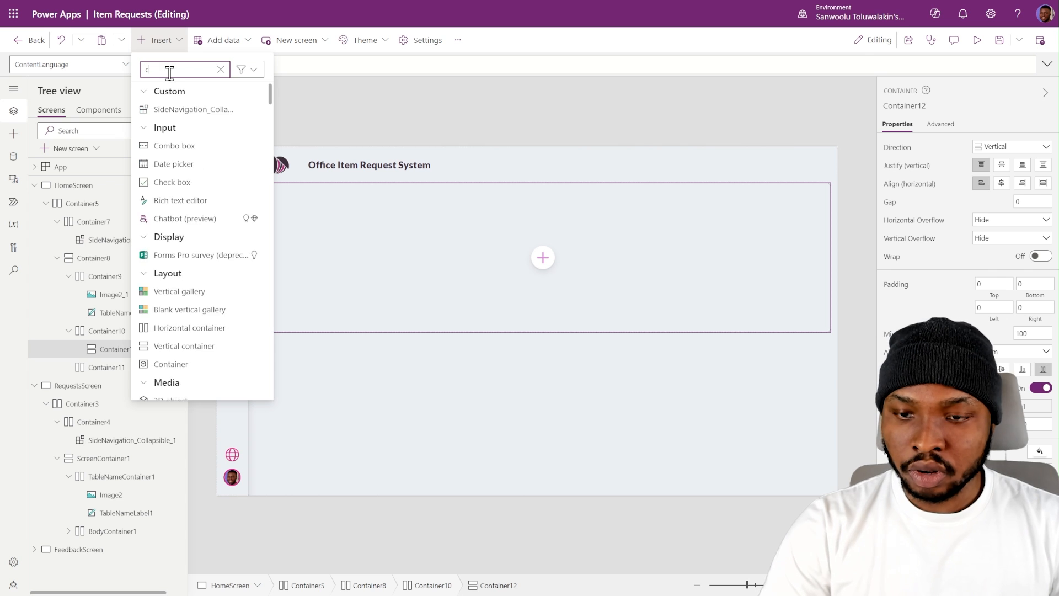
text(ont)
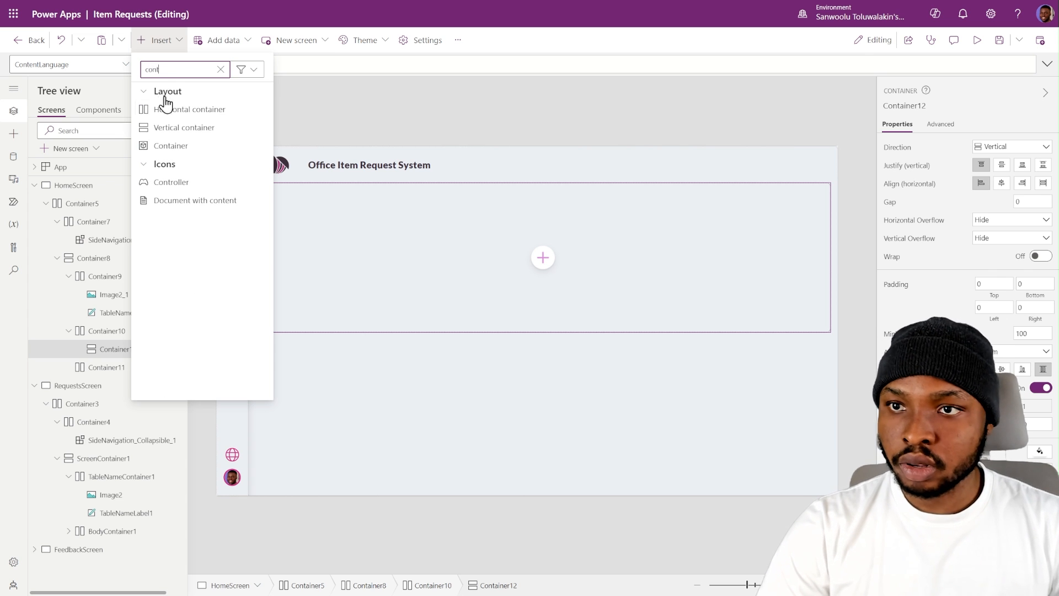
click(168, 131)
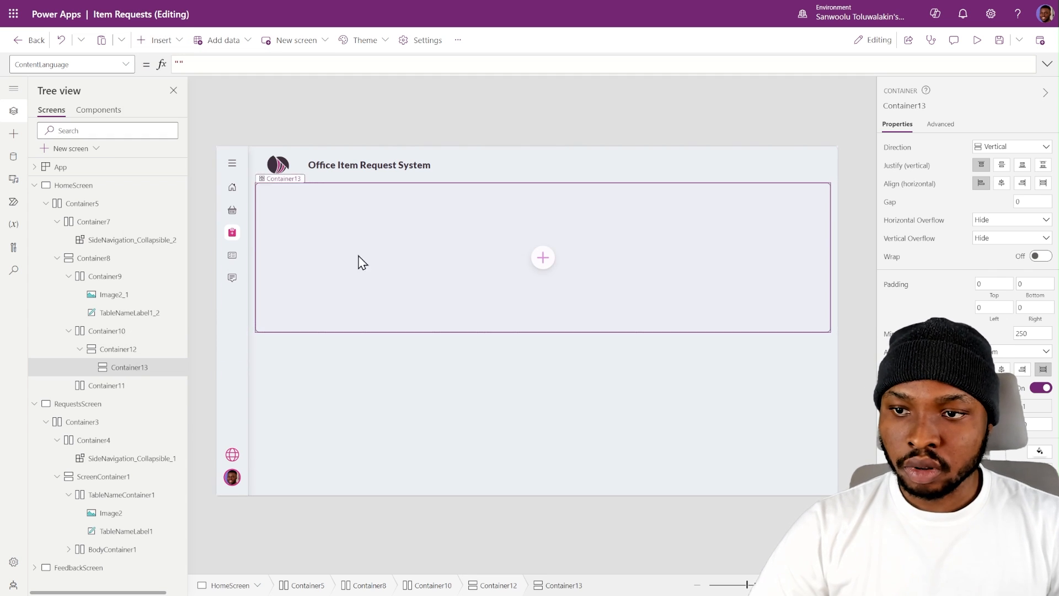
key(ctrl+x)
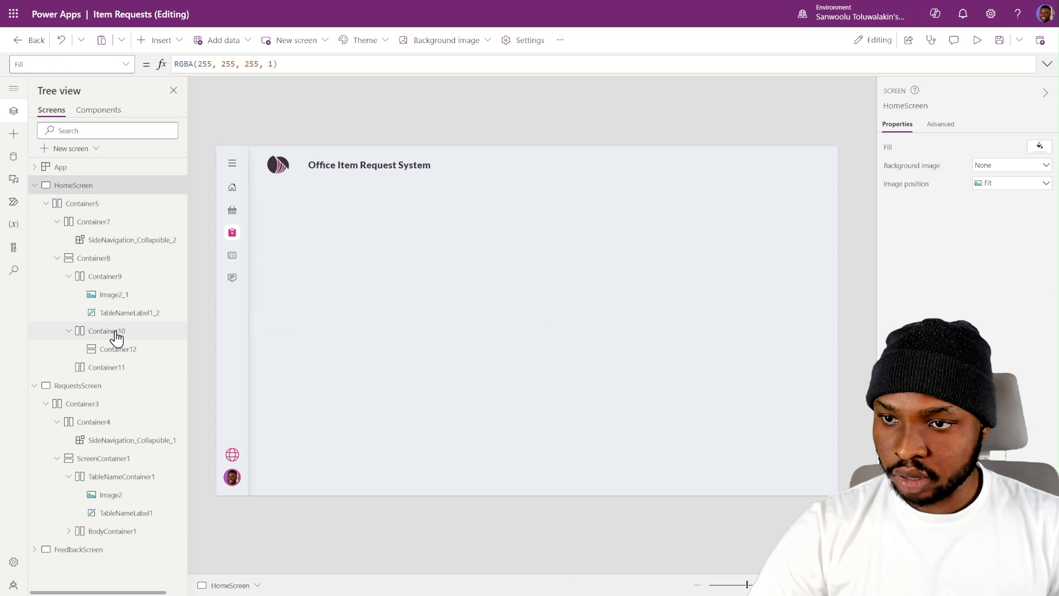
click(115, 332)
key(ctrl+v)
click(121, 333)
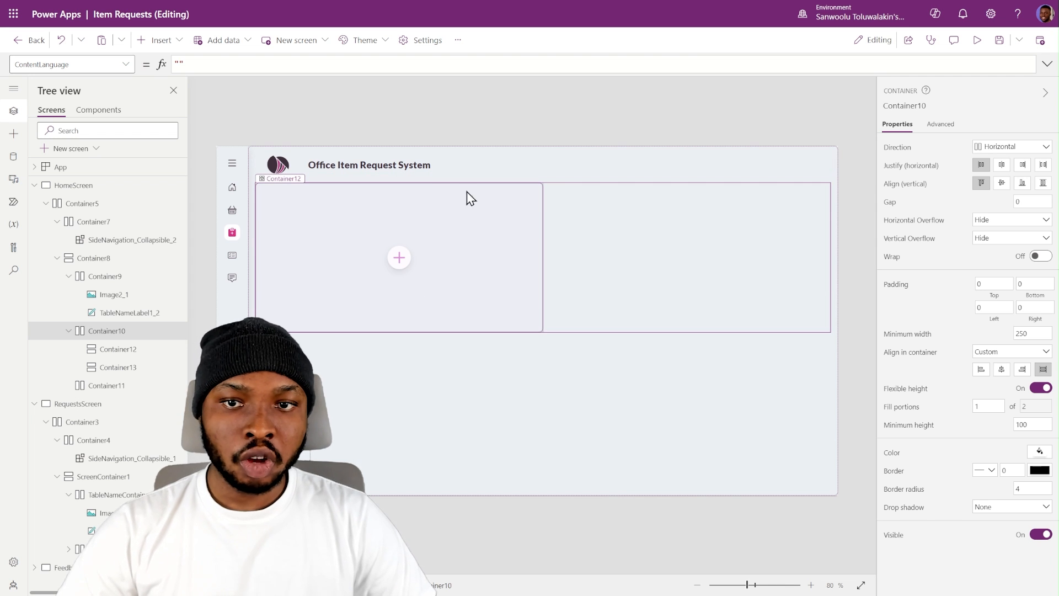
- Set the width fill portions to 55 for Container12 and 45 for Container13
click(132, 353)
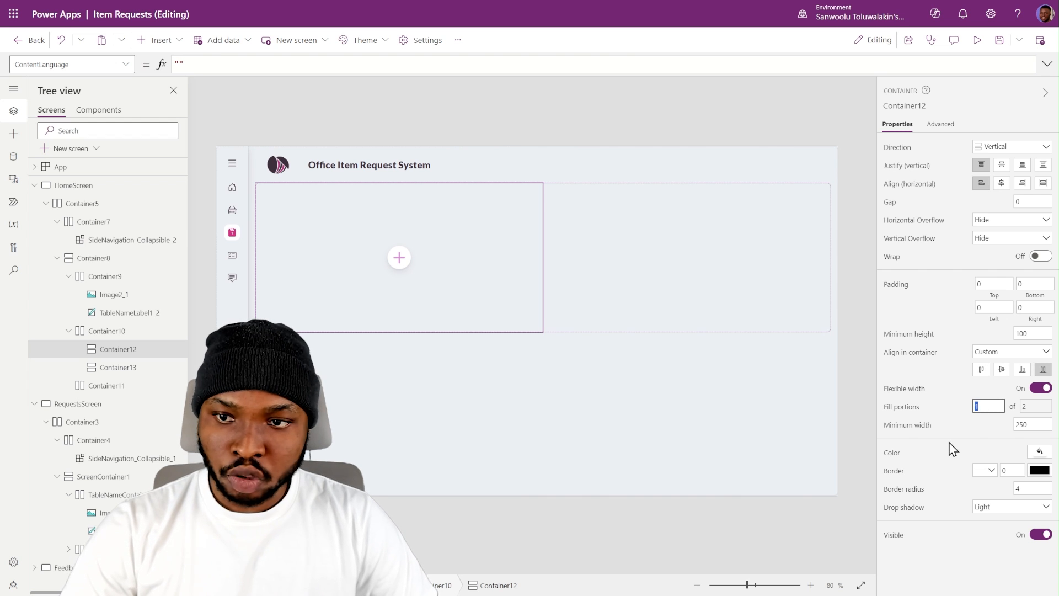
text(55)
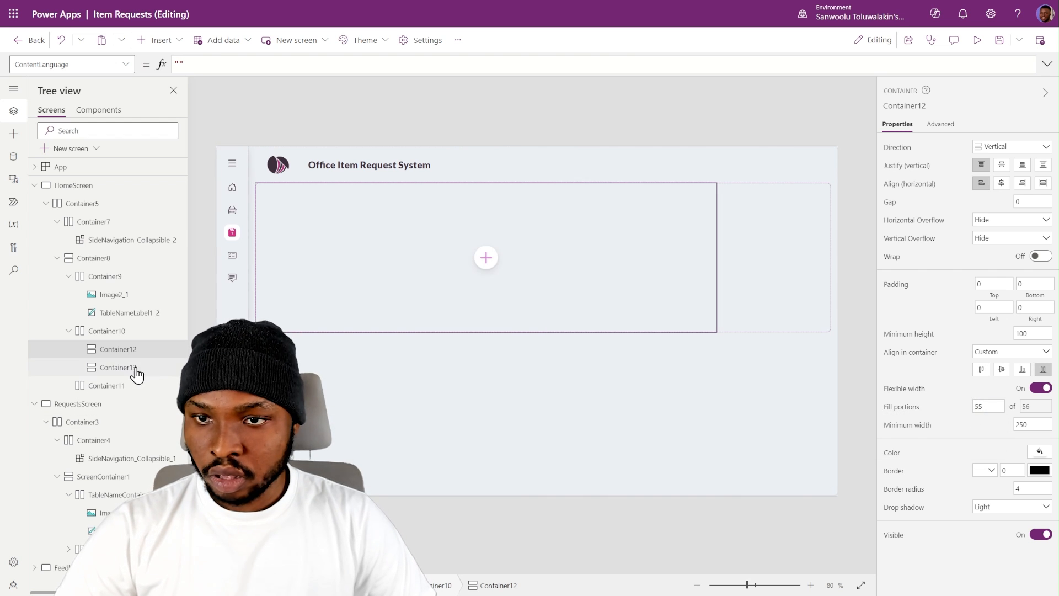
click(136, 368)
text(4)
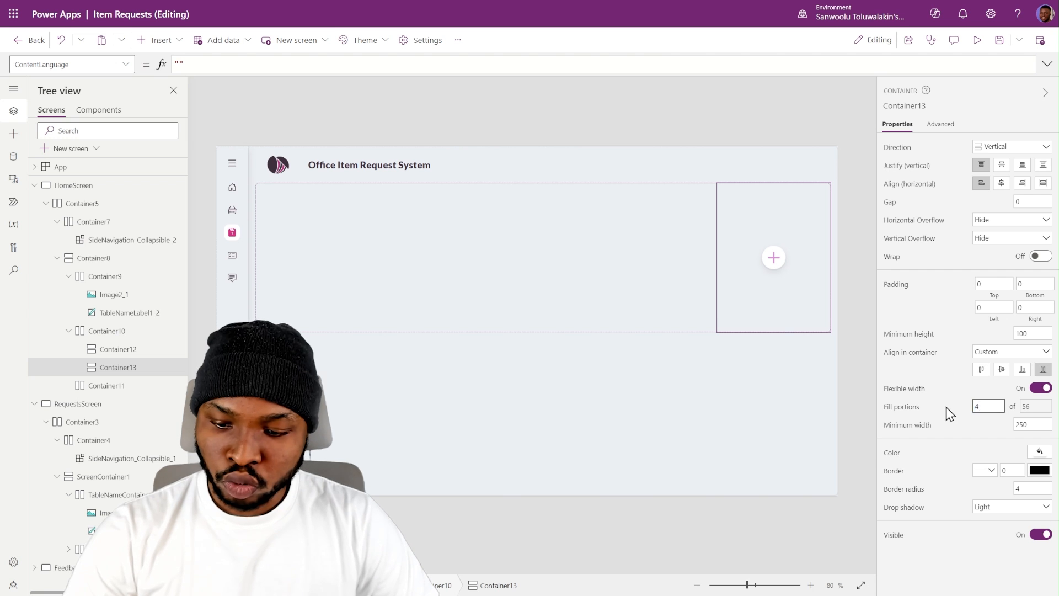
text(5)
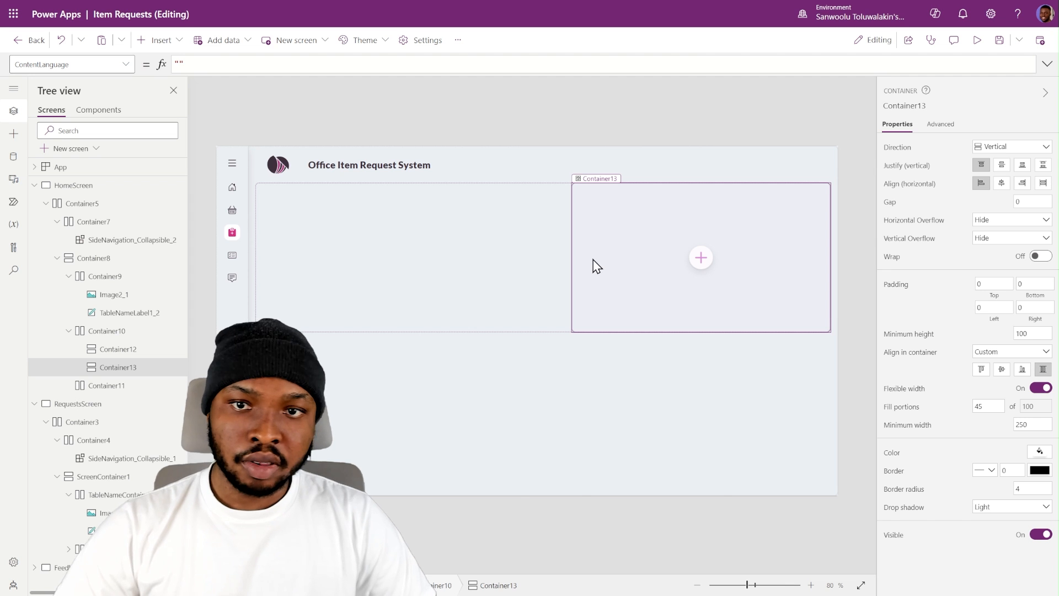
- Insert an image into Container13, stretch it across the container's width and set its minimum width to 0
click(158, 40)
text(i)
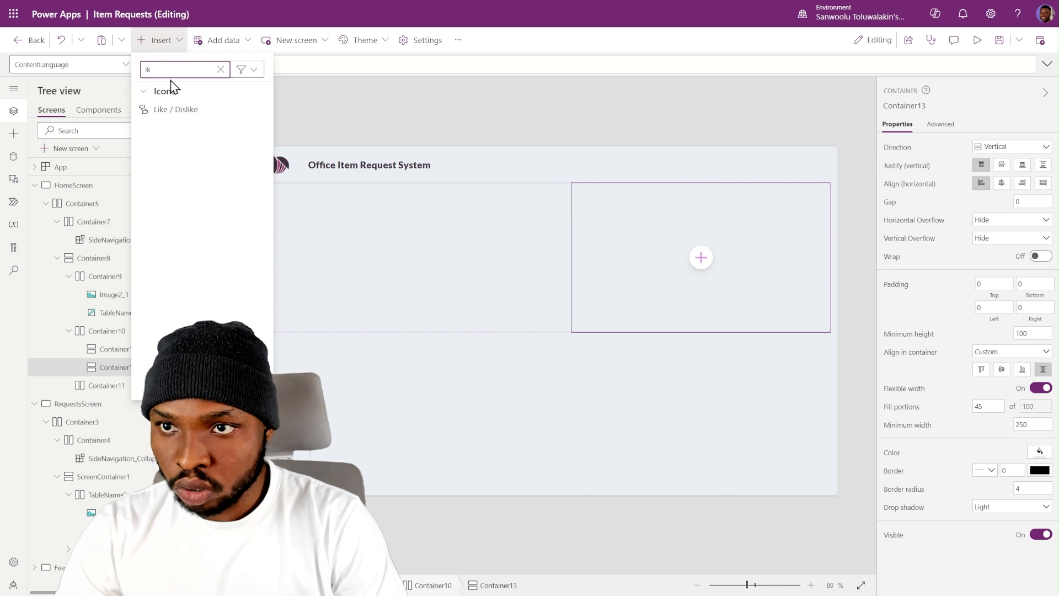
text(mage)
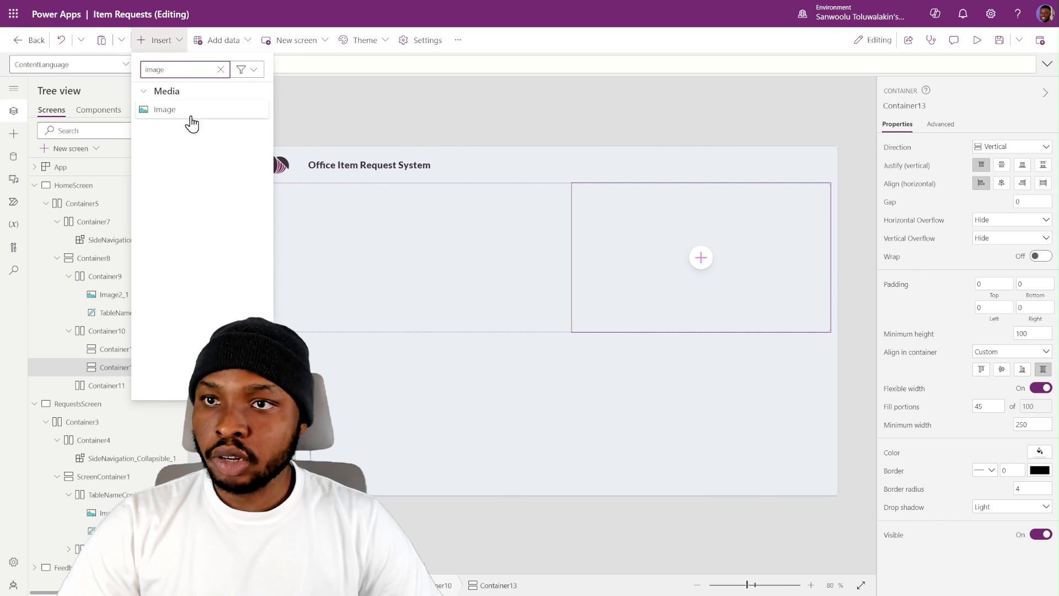
click(197, 114)
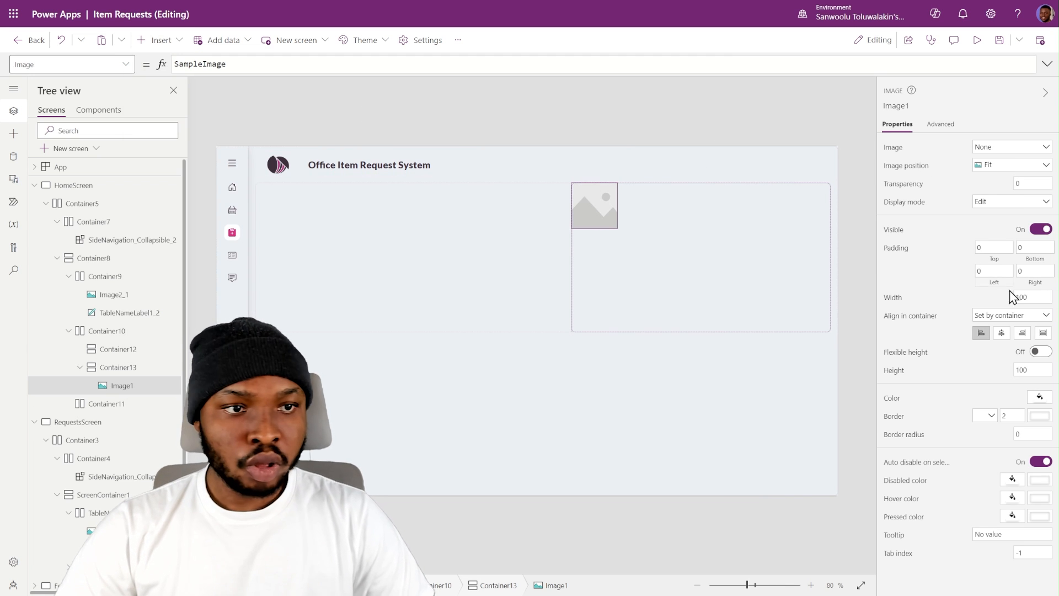
click(1042, 333)
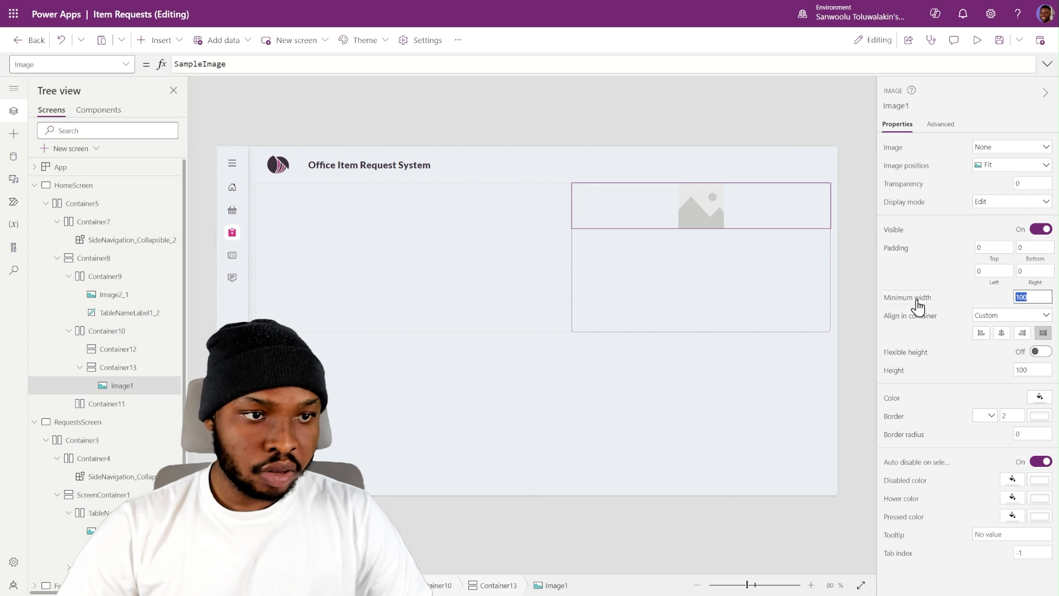
text(0)
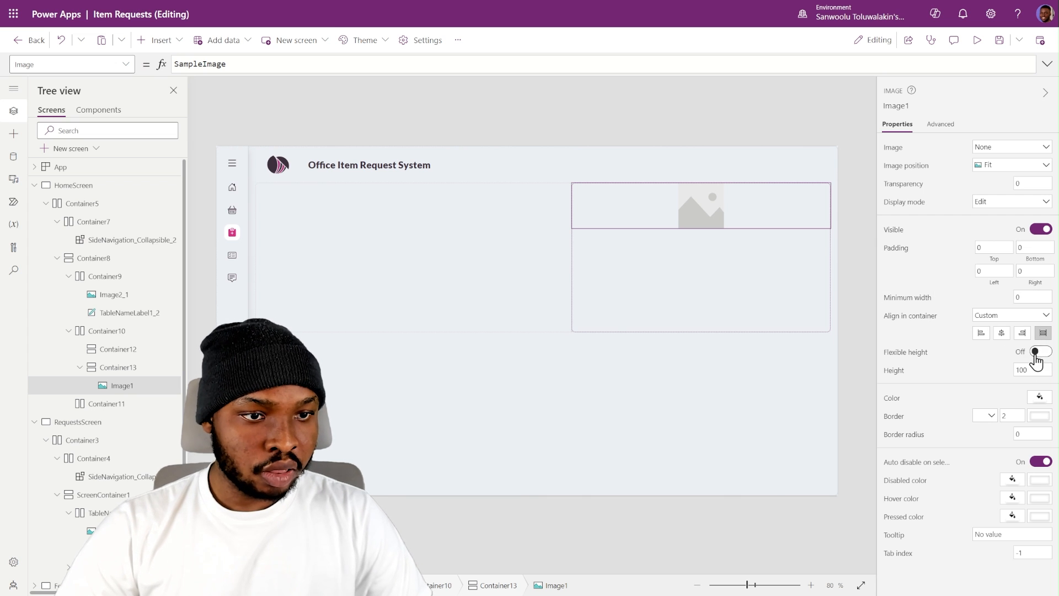
- Turn on flexible height for Image1 and set its minimum height to 0
click(1040, 353)
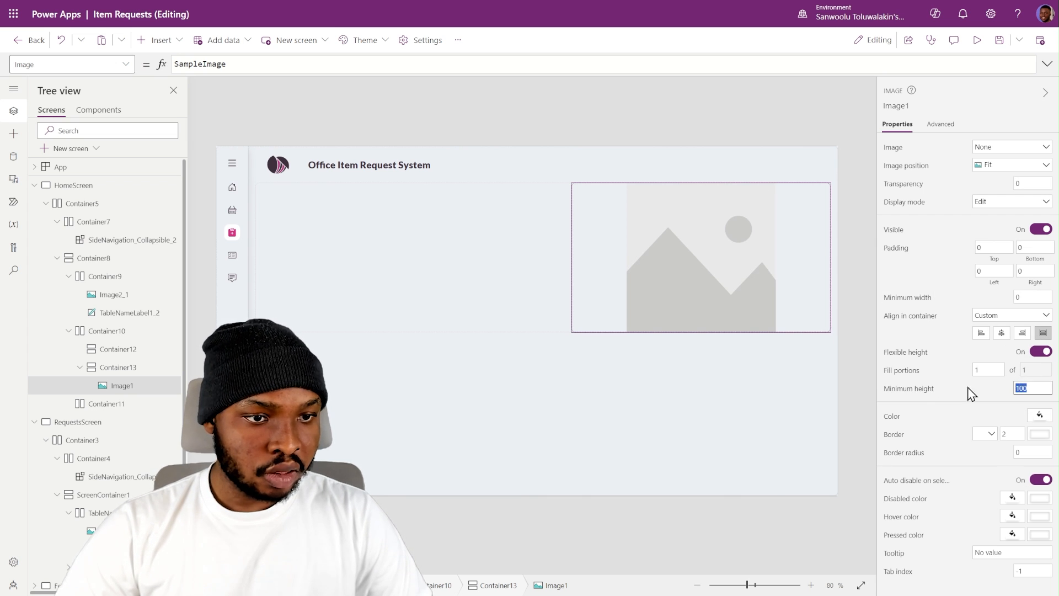
text(0)
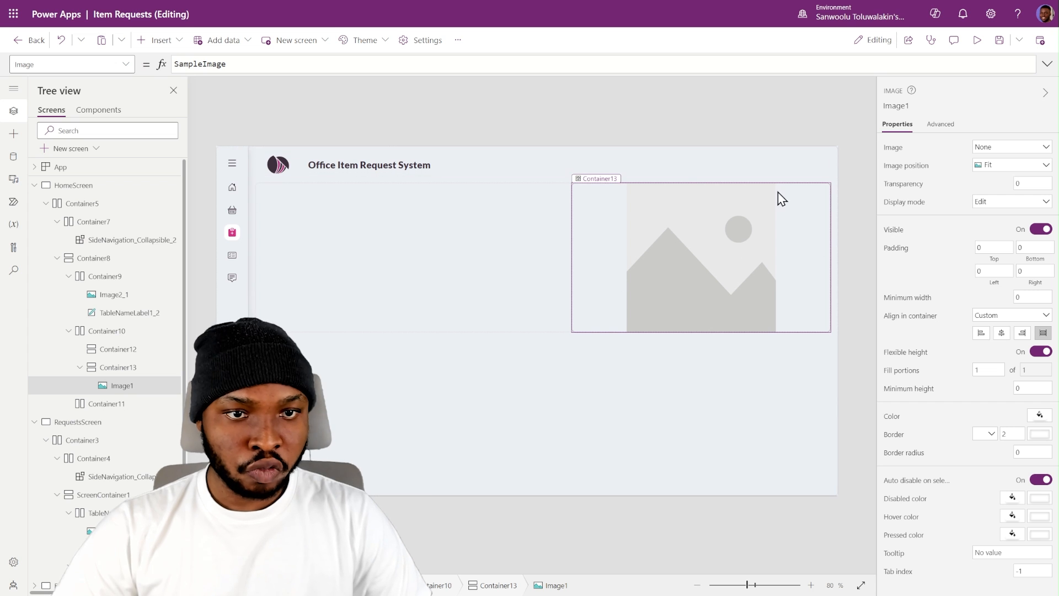
- Show App Image 4 in Image1 and set its image position to Fill
click(10, 187)
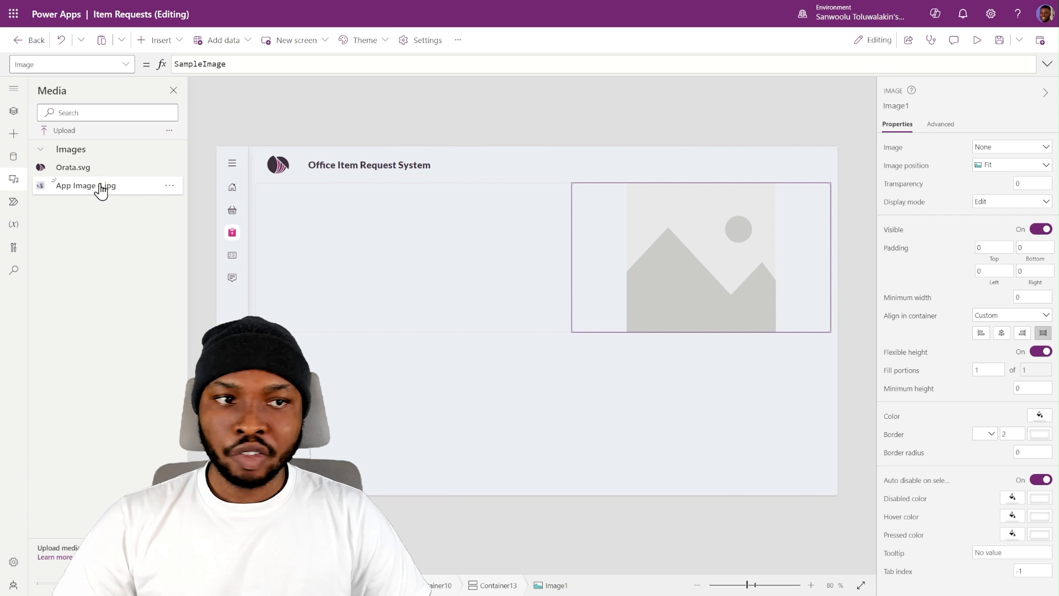
click(21, 114)
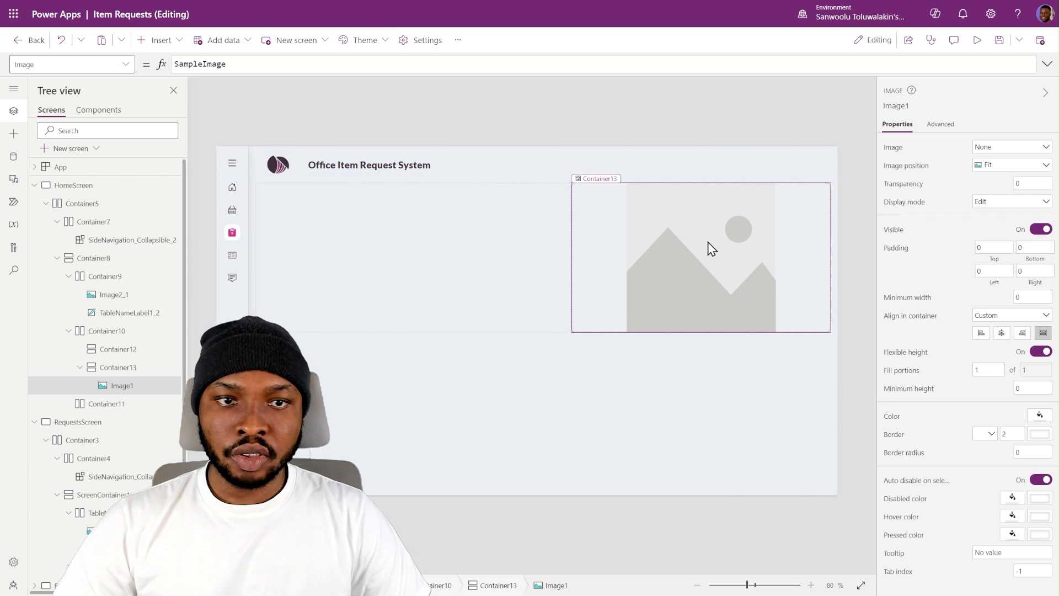
click(997, 151)
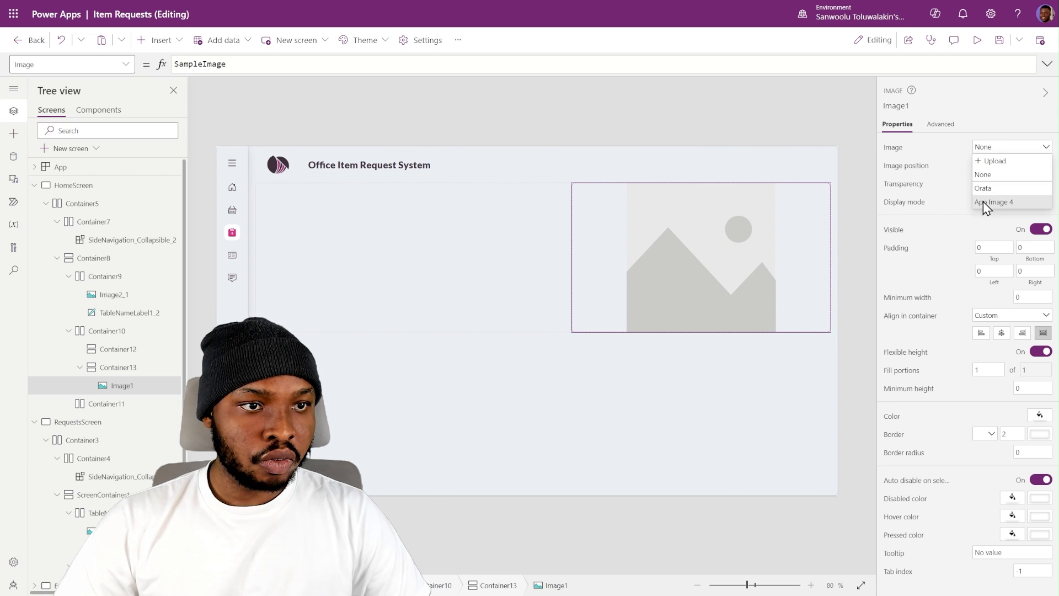
click(983, 201)
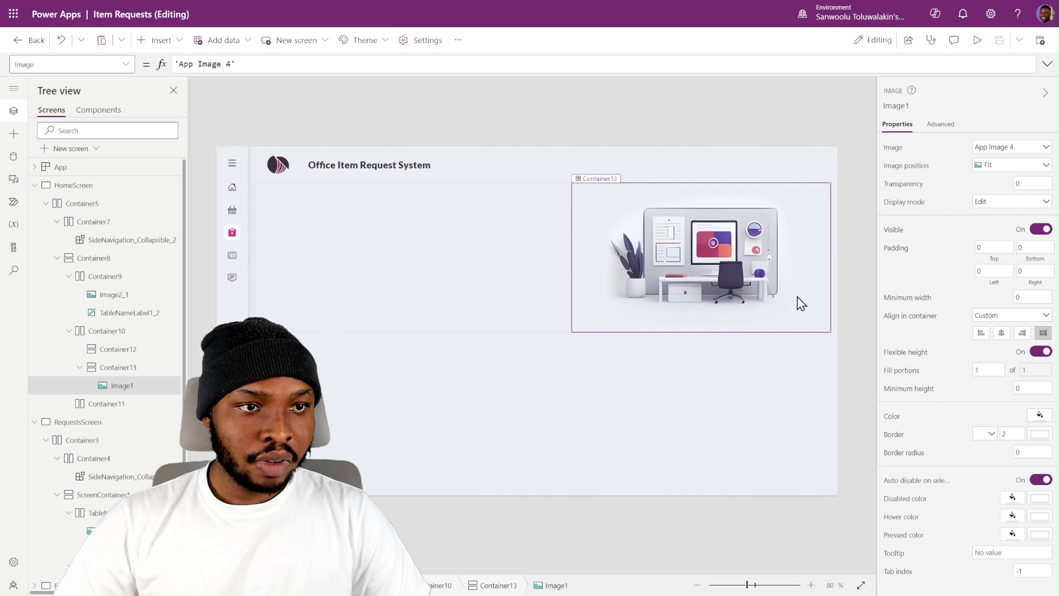
click(1014, 165)
click(989, 193)
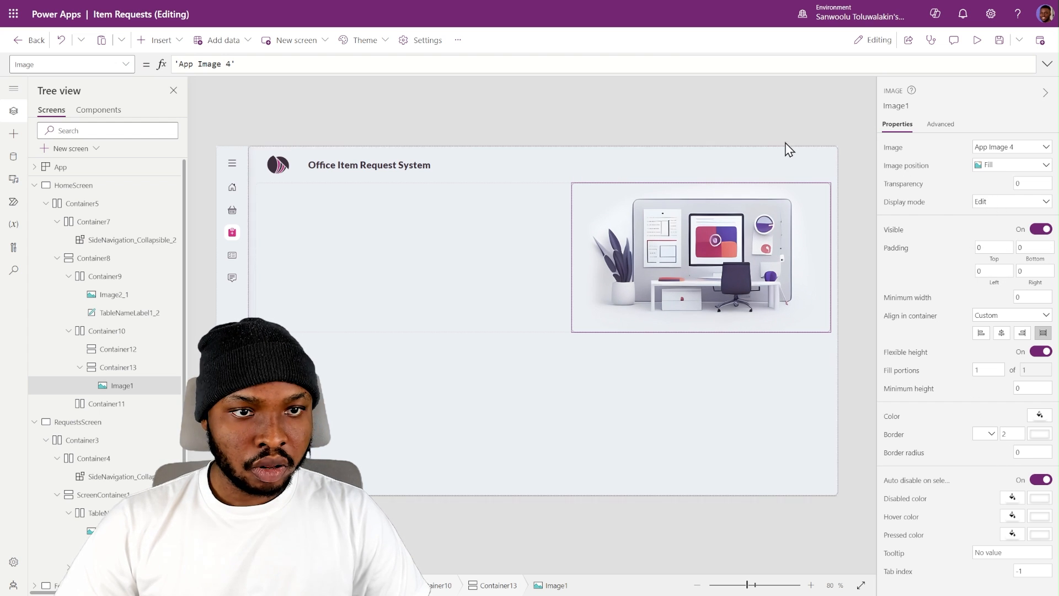
click(756, 109)
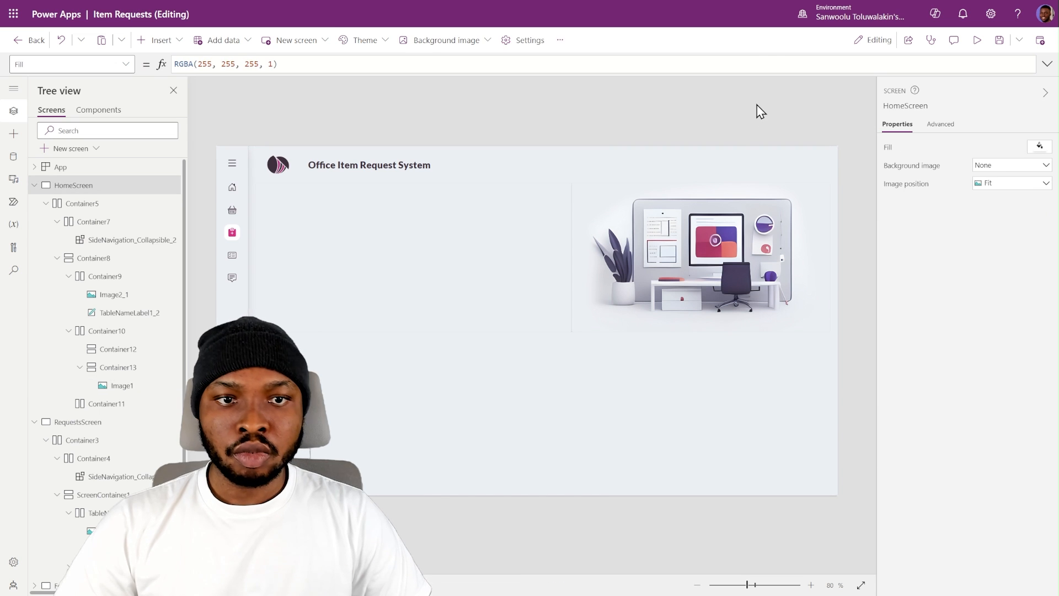
- Set the border radius to 0 and the drop shadow to None for both Container12 and Container13
click(113, 350)
ctrl+click(120, 369)
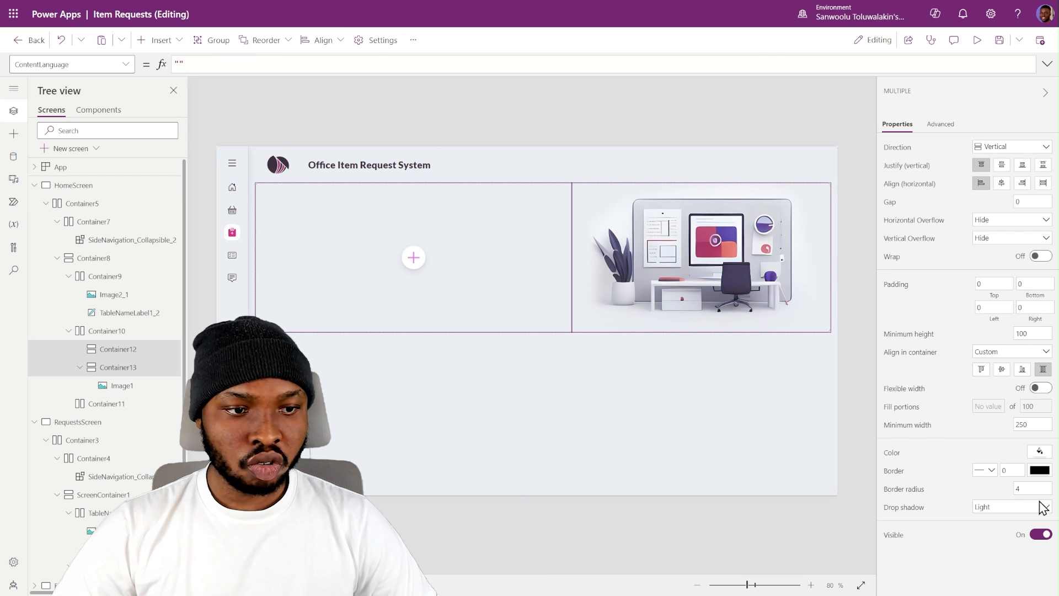
click(988, 509)
- Insert a text label into Container12 and duplicate it so two labels are stacked there
click(258, 296)
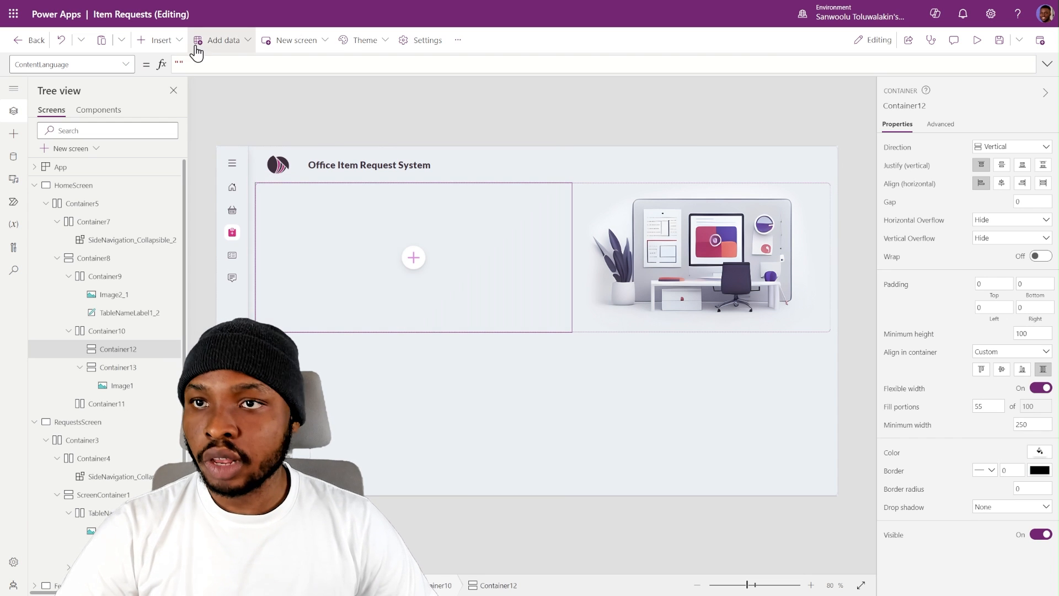
click(177, 43)
click(182, 111)
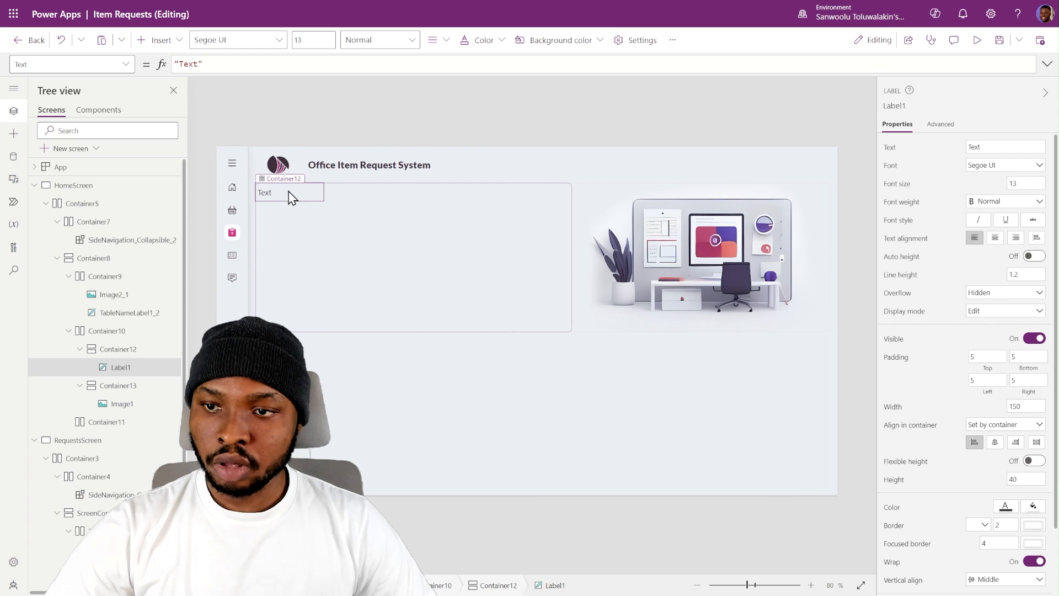
key(ctrl+v)
- Stretch both labels across the width of Container12 and set their minimum width to 0
ctrl+click(287, 197)
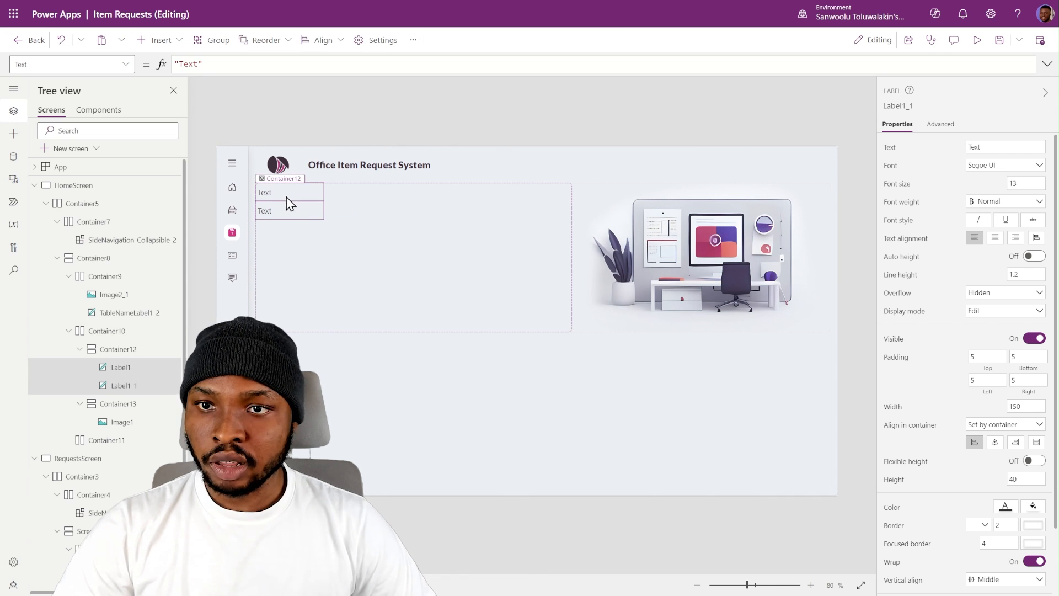
click(1037, 444)
scroll(951, 416, down, 2)
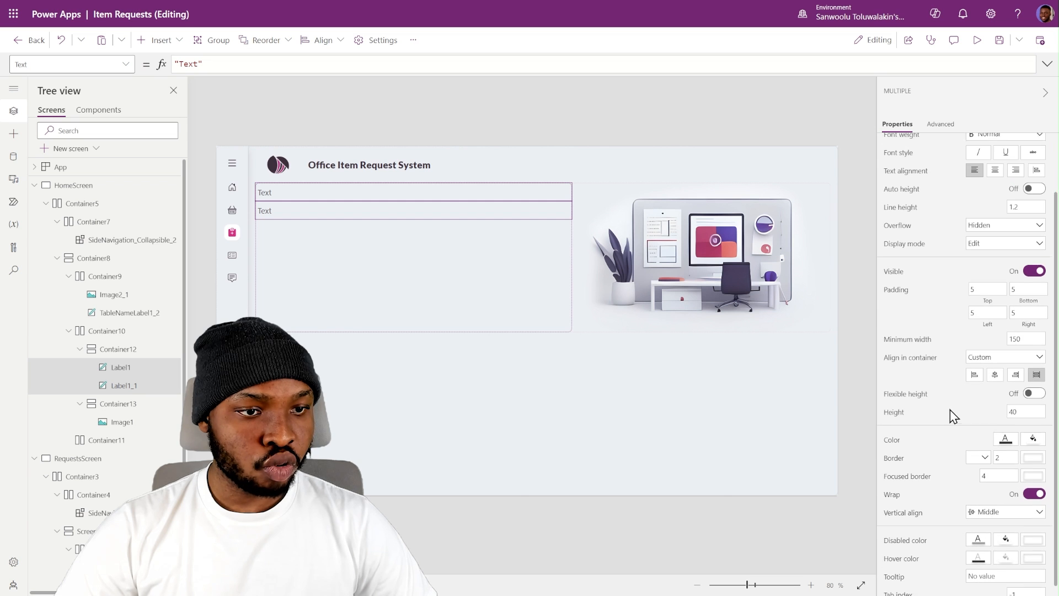
click(1029, 338)
text(0)
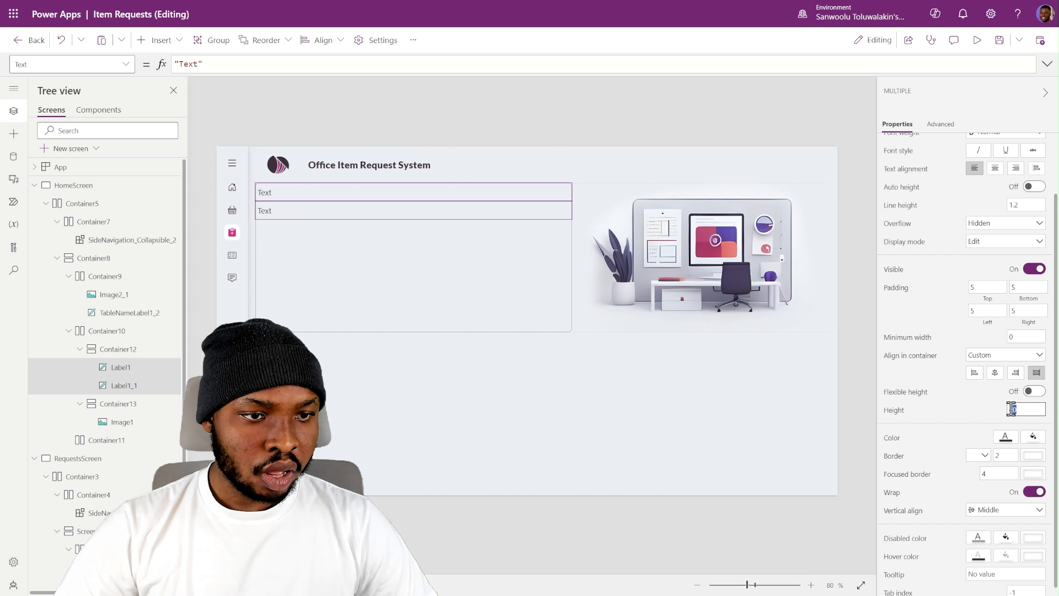
- Center the text of both labels and change their font to Lato
scroll(990, 253, up, 2)
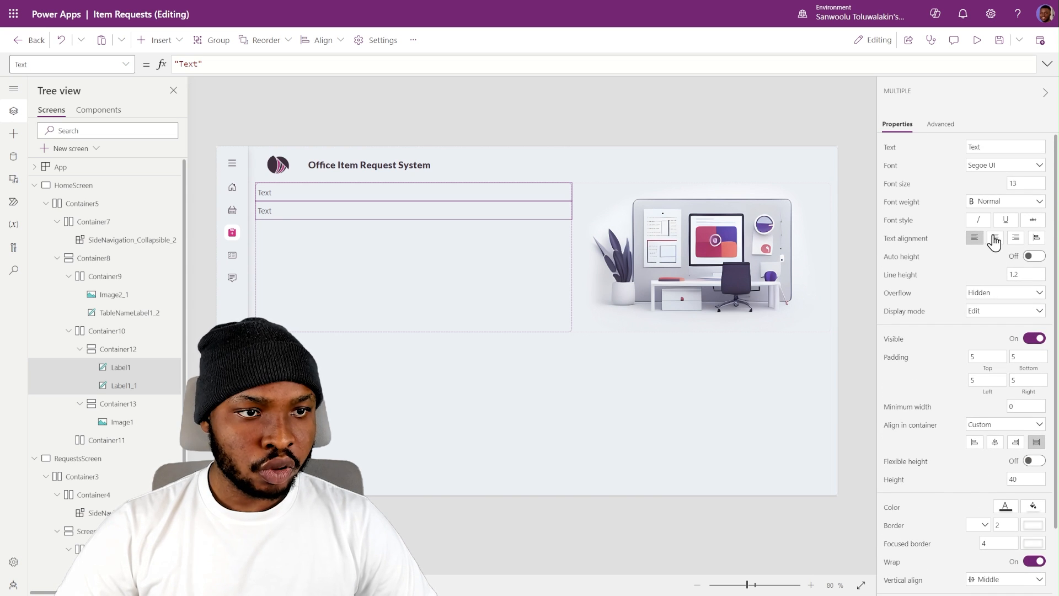
click(991, 163)
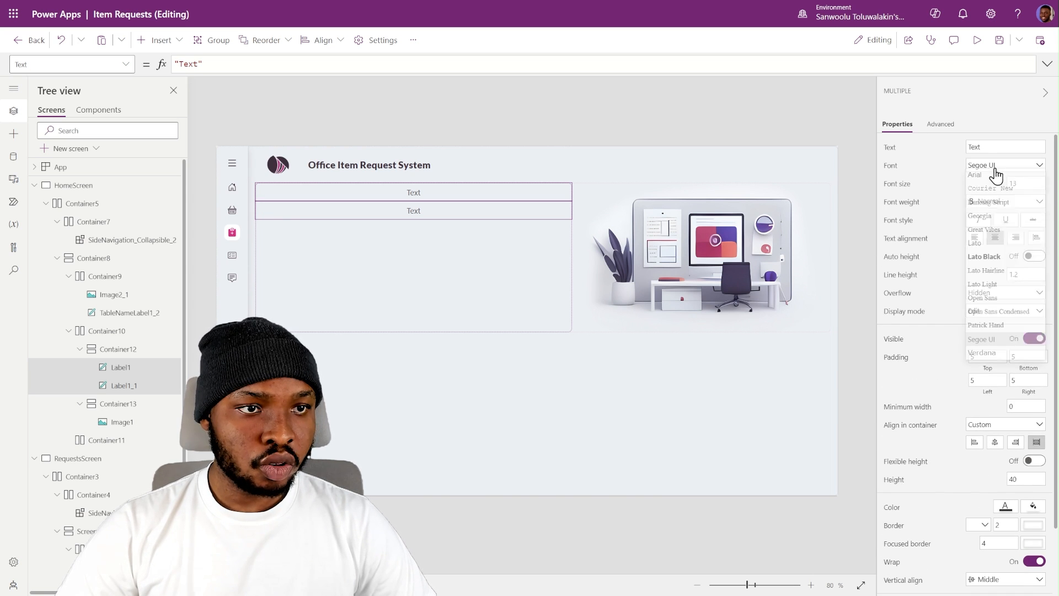
click(993, 250)
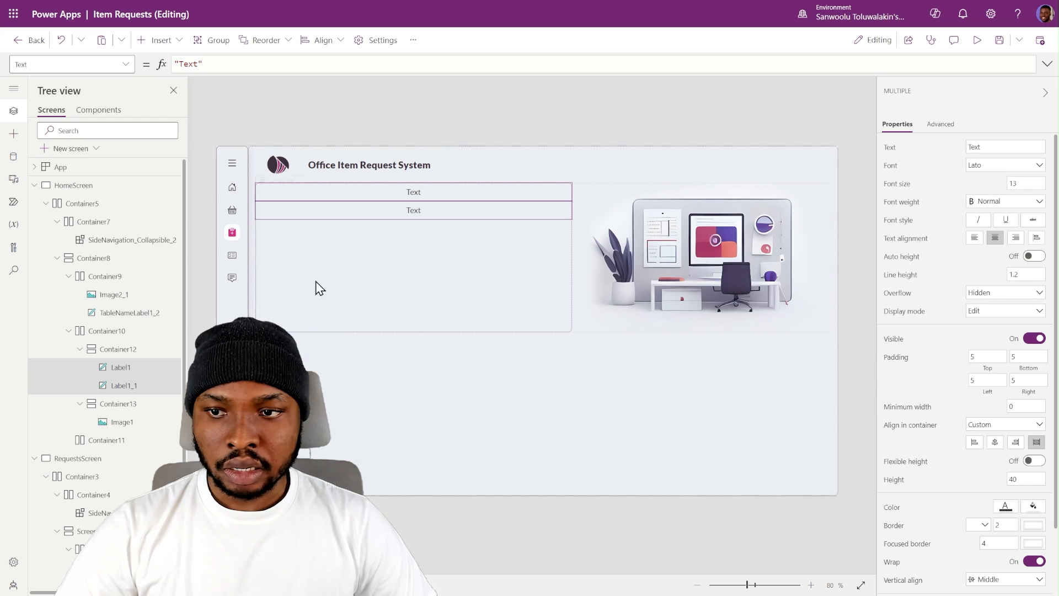
- Turn on flexible height for both labels so they share Container12's height
scroll(1011, 431, down, 2)
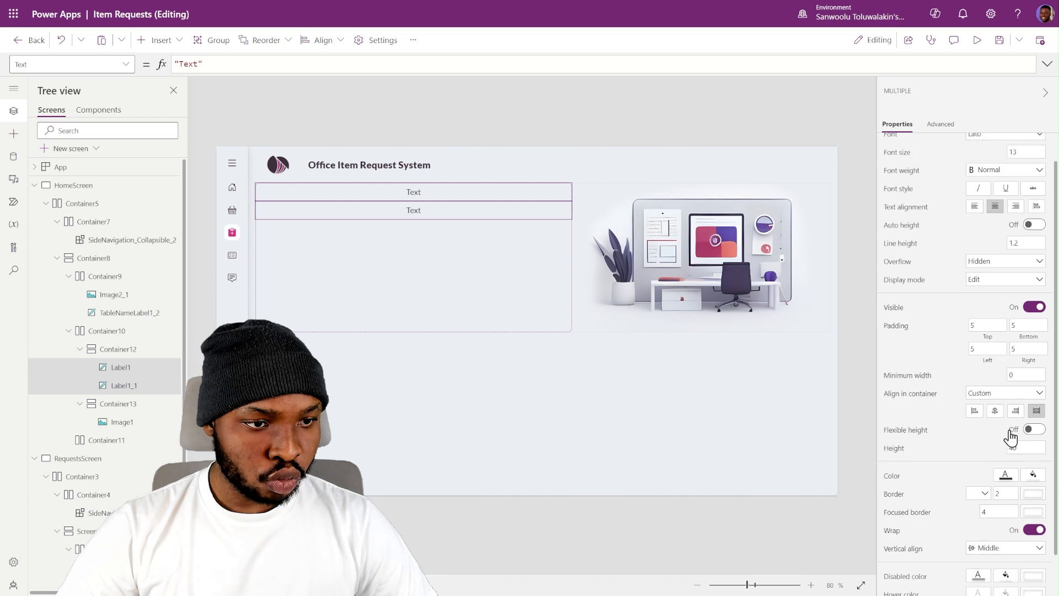
click(1027, 391)
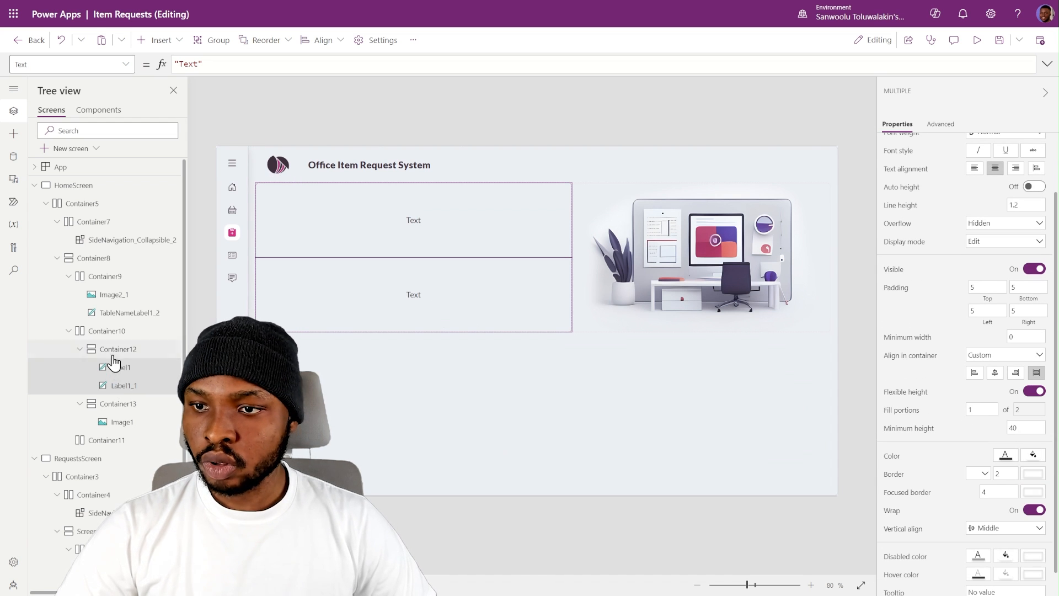
- Insert a horizontal container below the two labels in Container12, with border radius 0 and drop shadow None
click(122, 390)
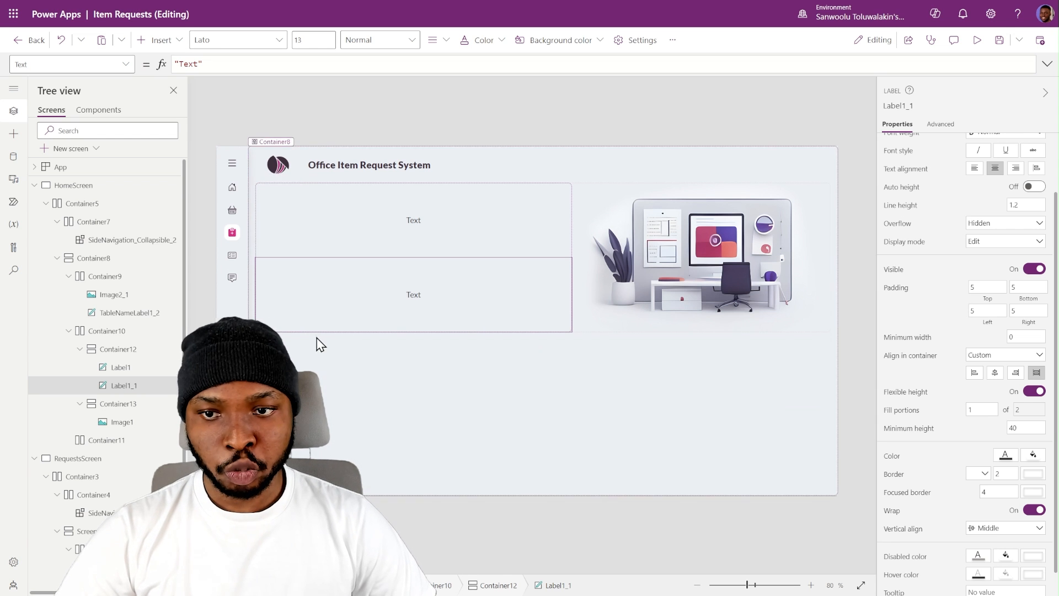
click(164, 41)
text(cont)
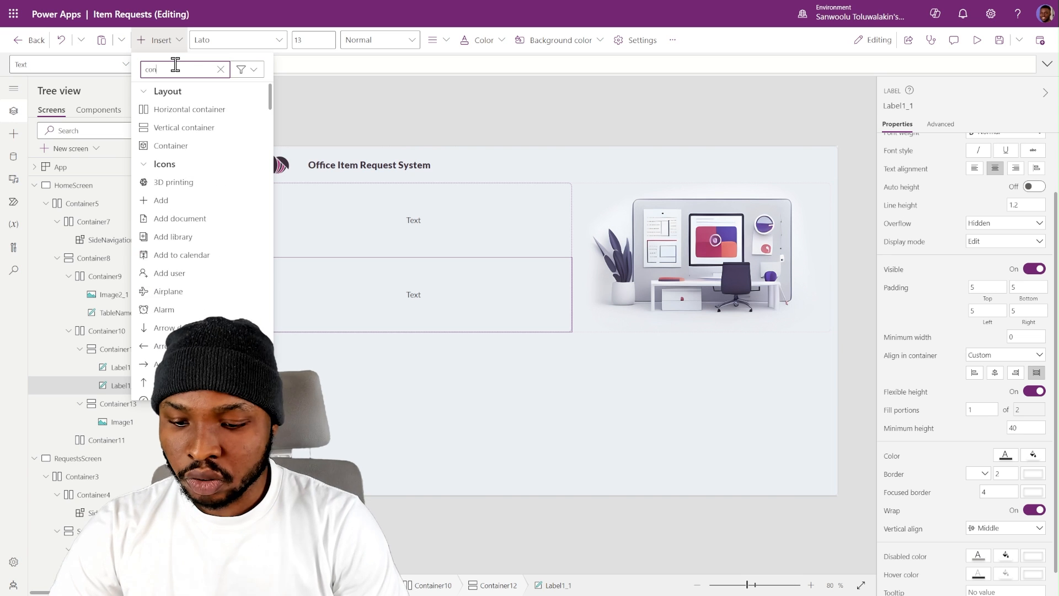
click(187, 114)
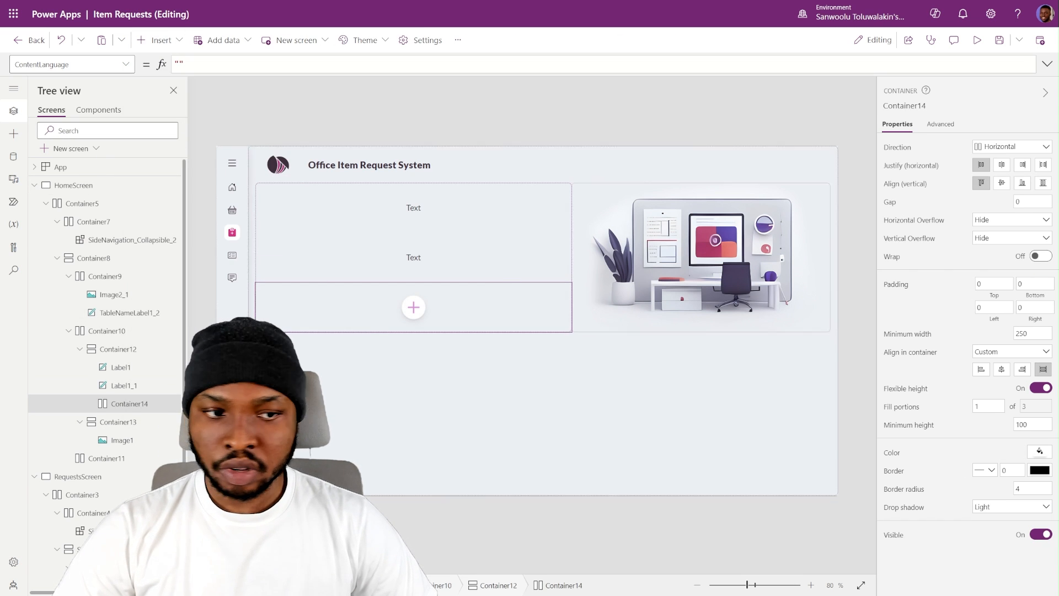
click(1031, 507)
click(988, 411)
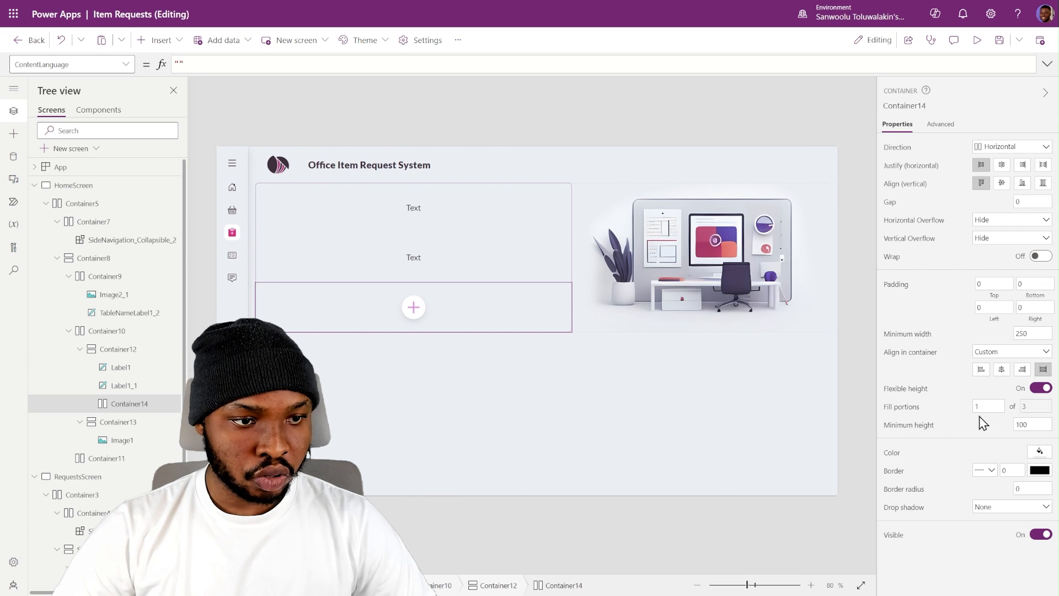
- Set the upper label's text to "Welcome to OIRS" in Lato Black at font size 35
click(131, 368)
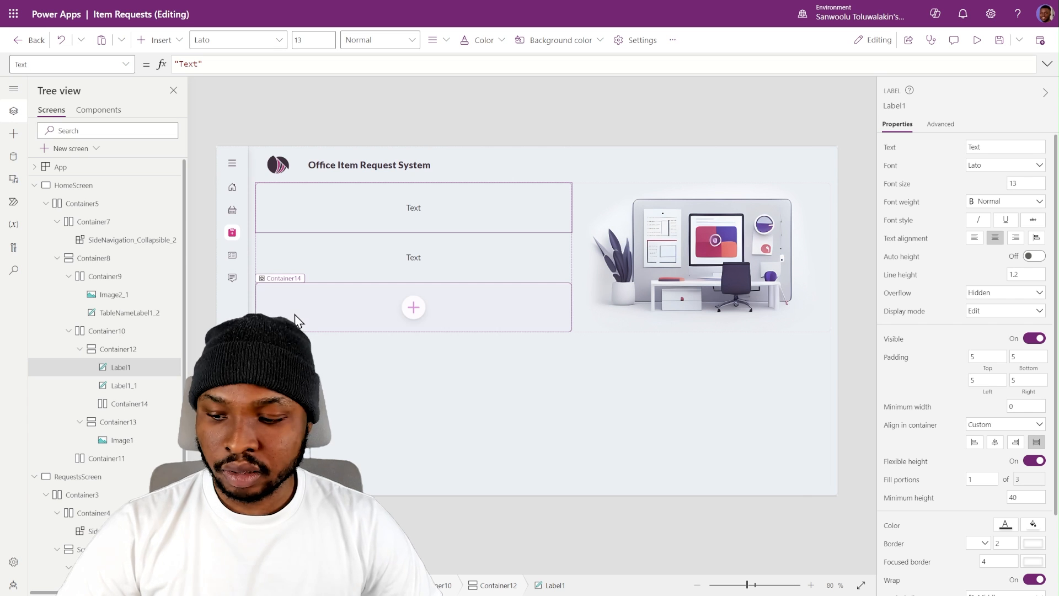
text(Welcome to OIRS)
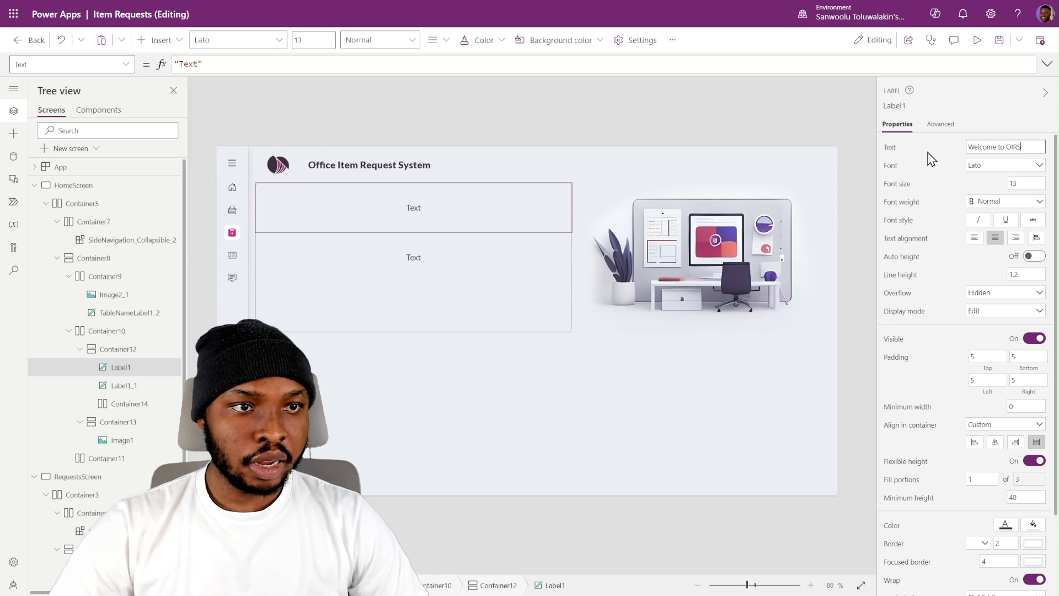
click(992, 168)
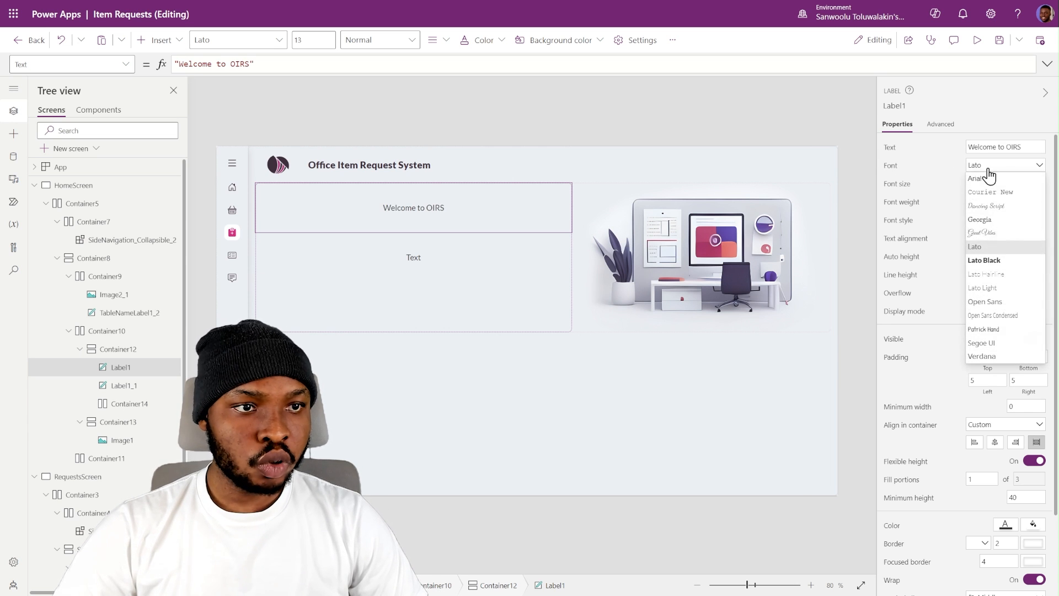
click(995, 261)
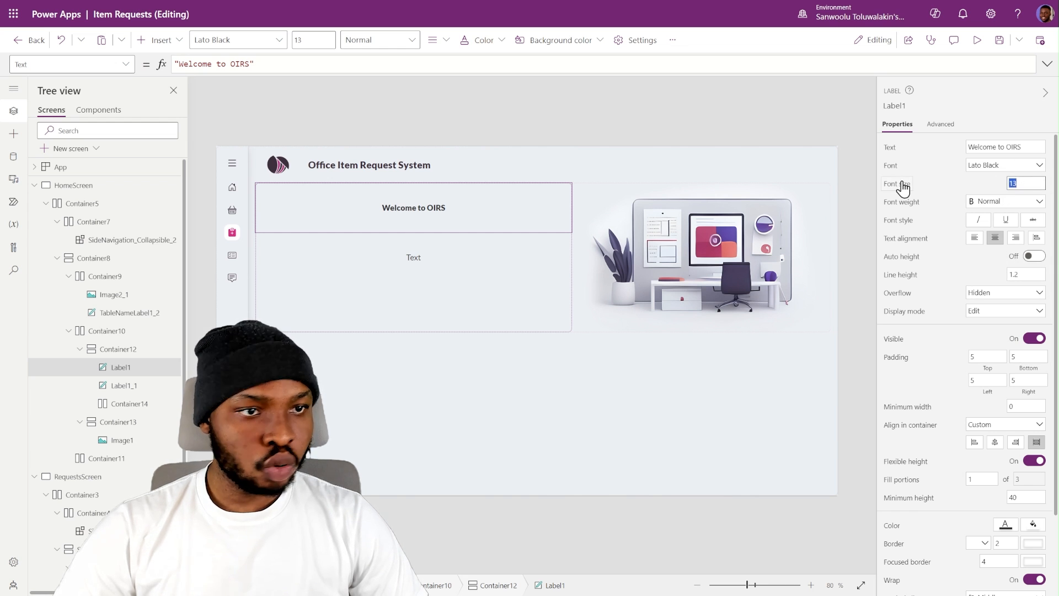
text(35)
- Make the "Welcome to OIRS" label bold and left-align its text
click(996, 202)
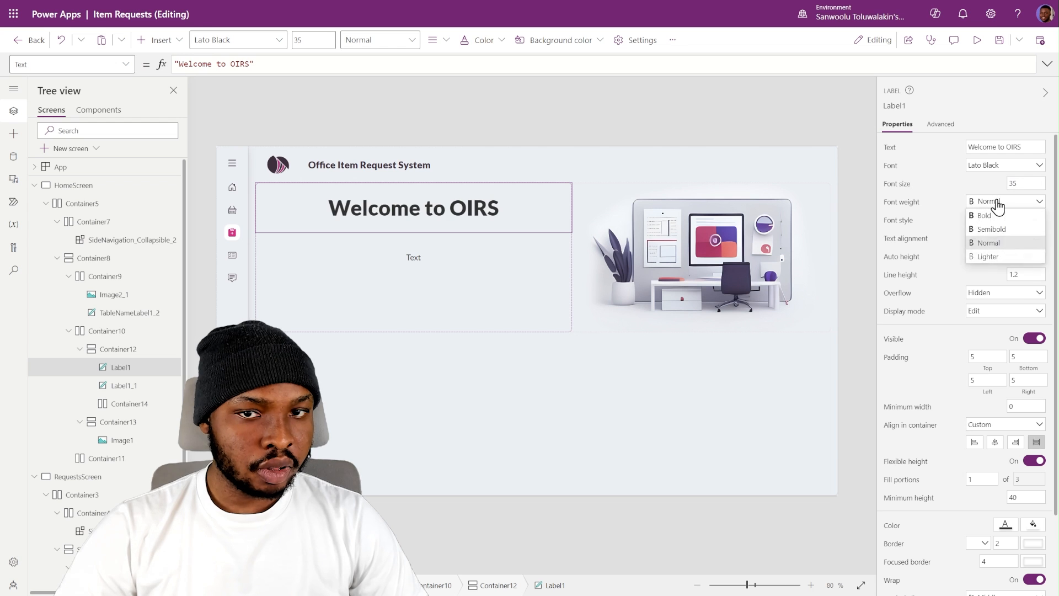
click(997, 203)
click(998, 203)
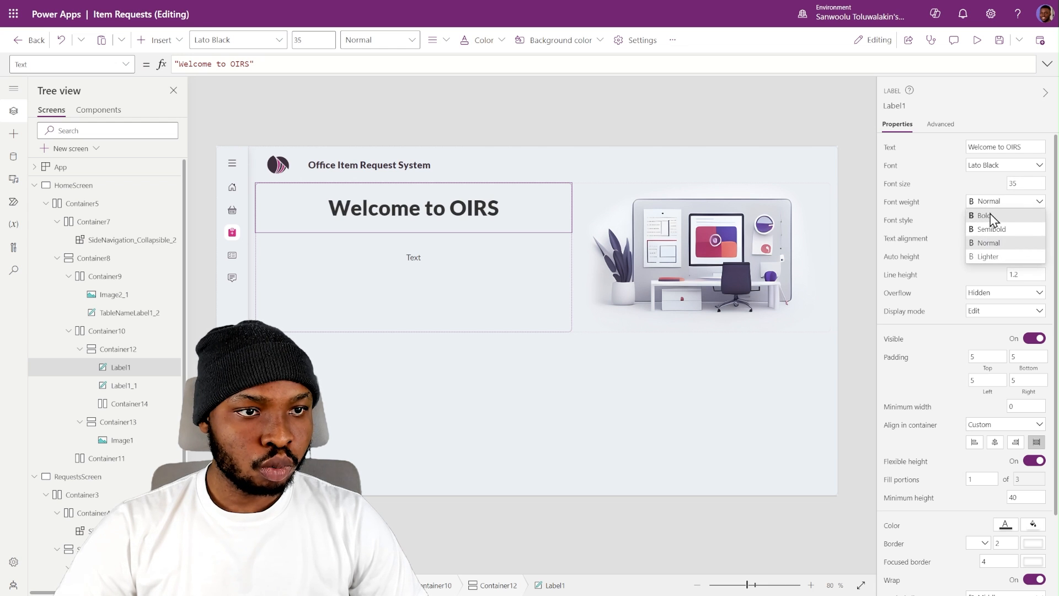
click(988, 216)
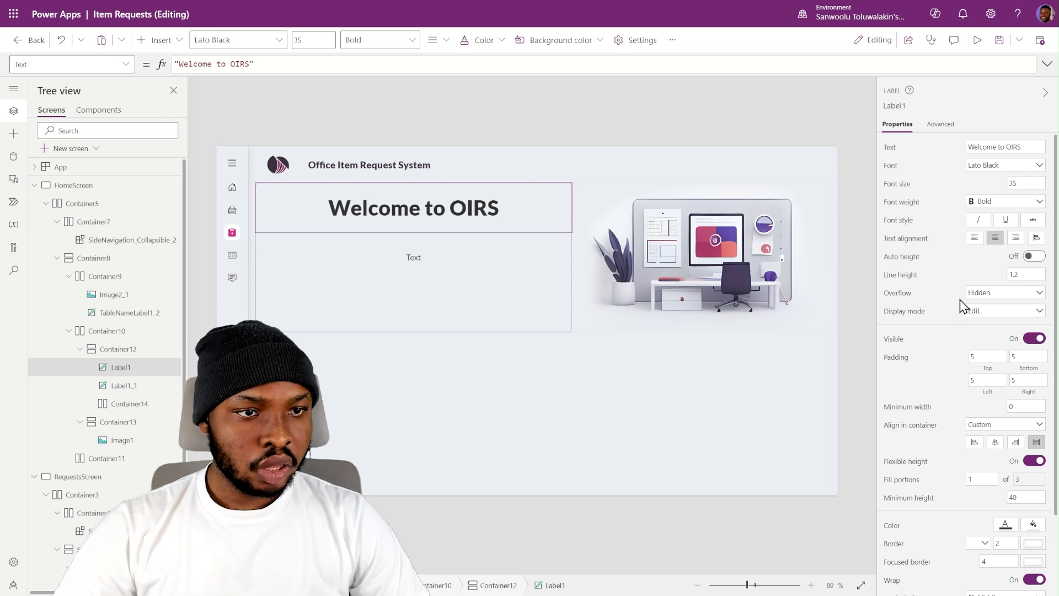
click(975, 238)
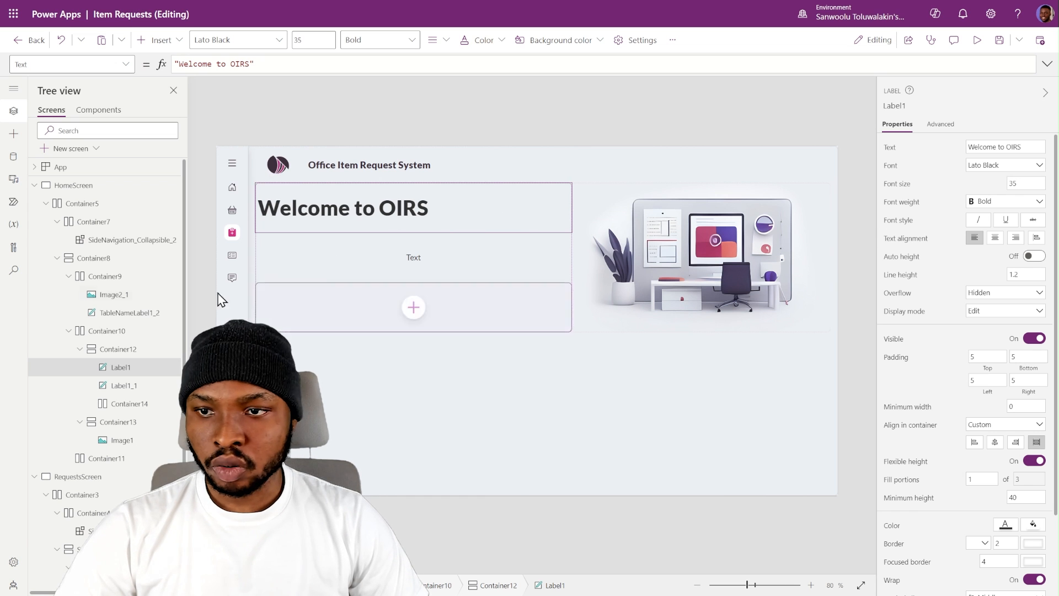
- Set Container12's left and bottom padding to 30 each
click(114, 350)
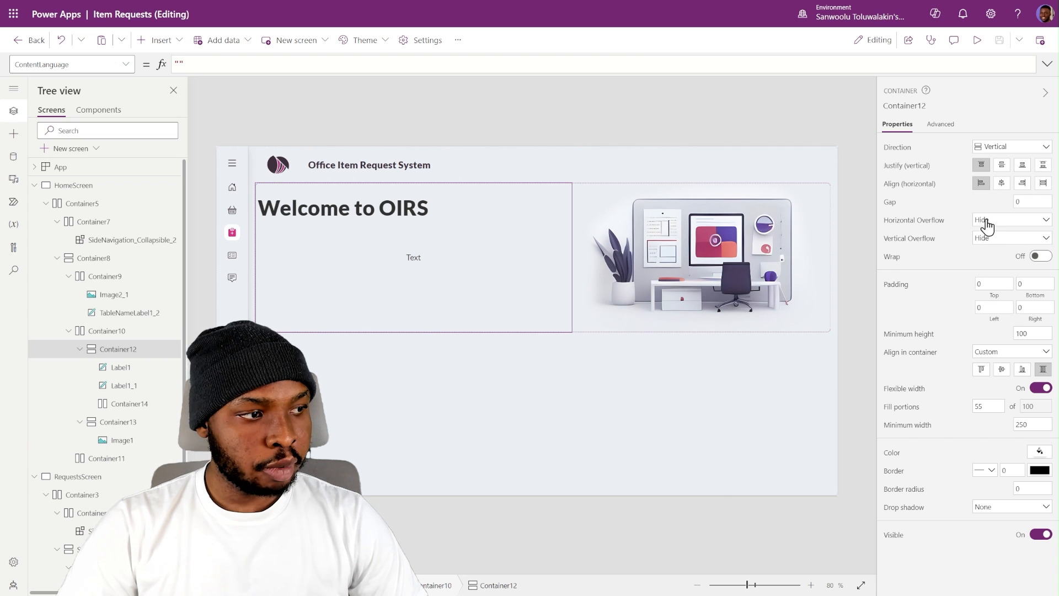
text(3)
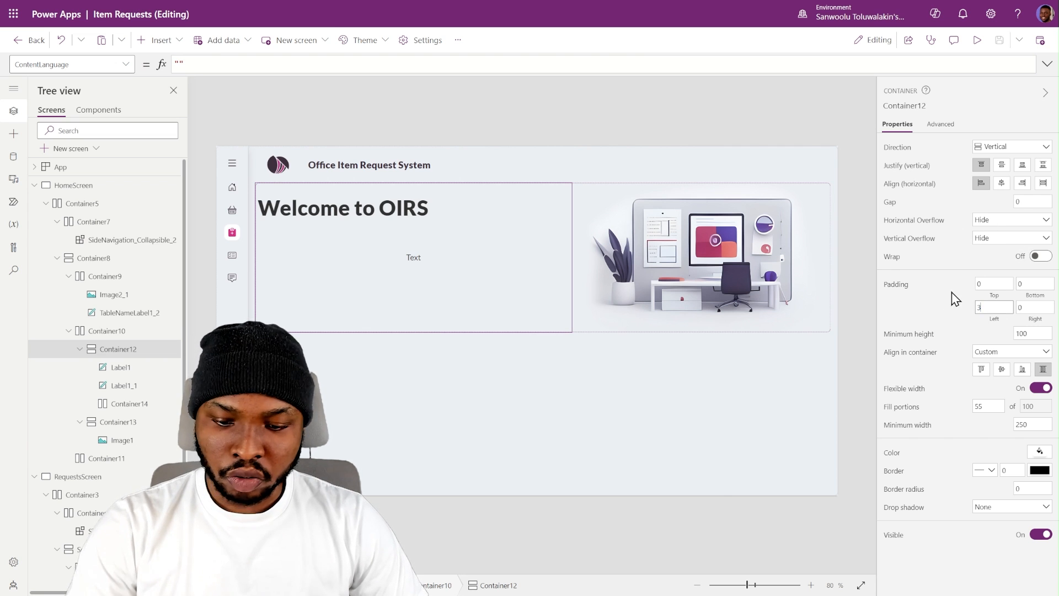
text(0)
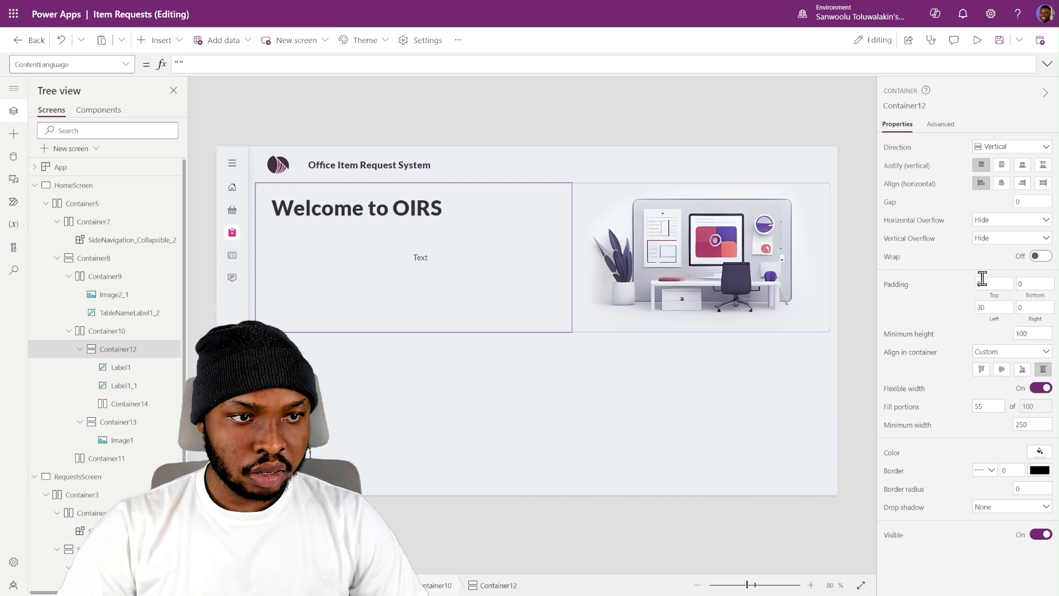
text(30)
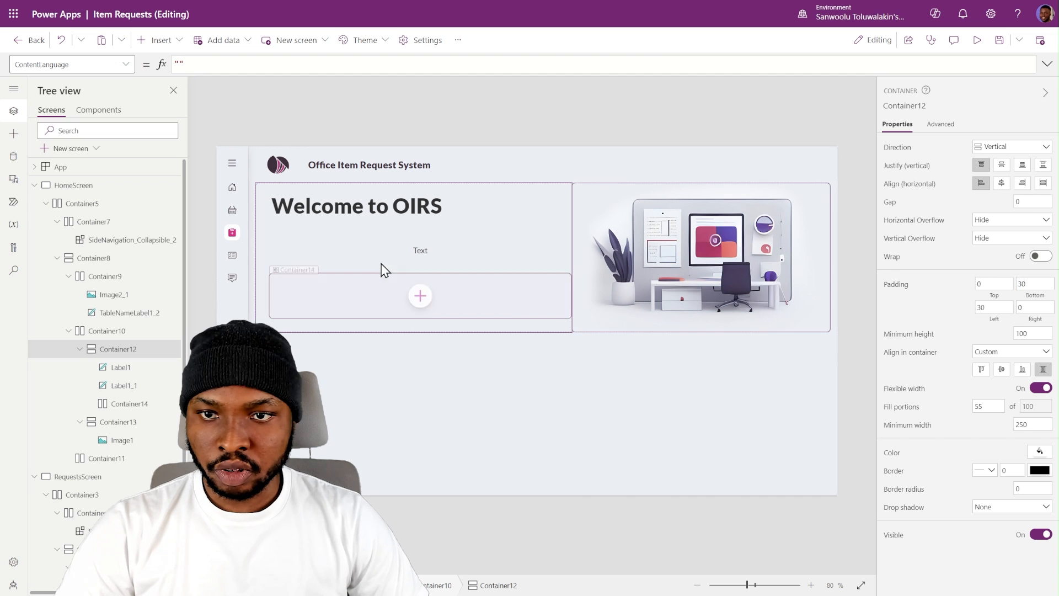
- Replace the second label's text with the OIRS description beginning "OIRS is the ultimate solution for streamlined office supply management."
click(324, 211)
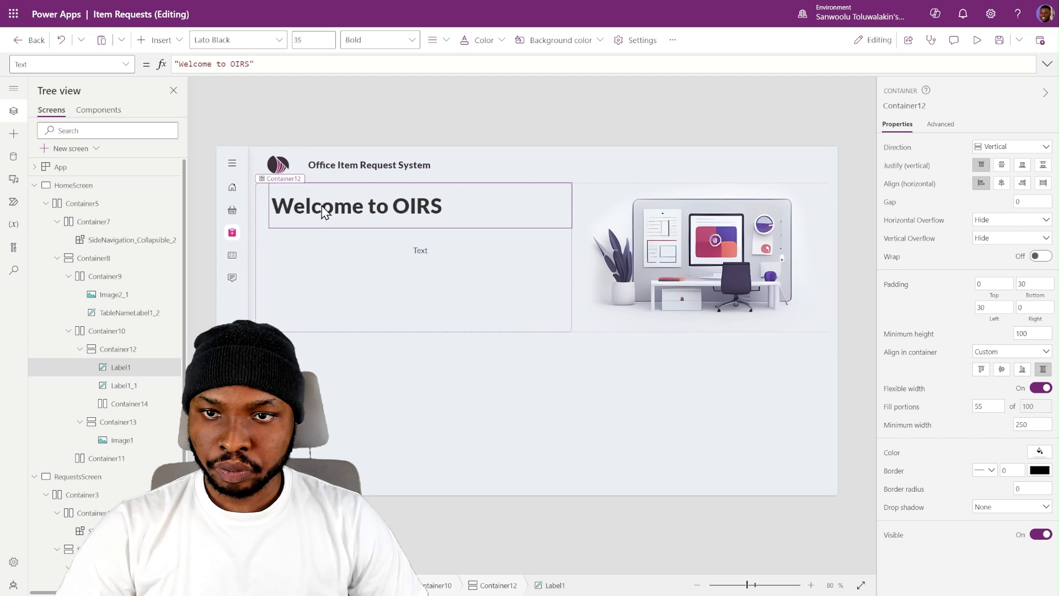
click(345, 243)
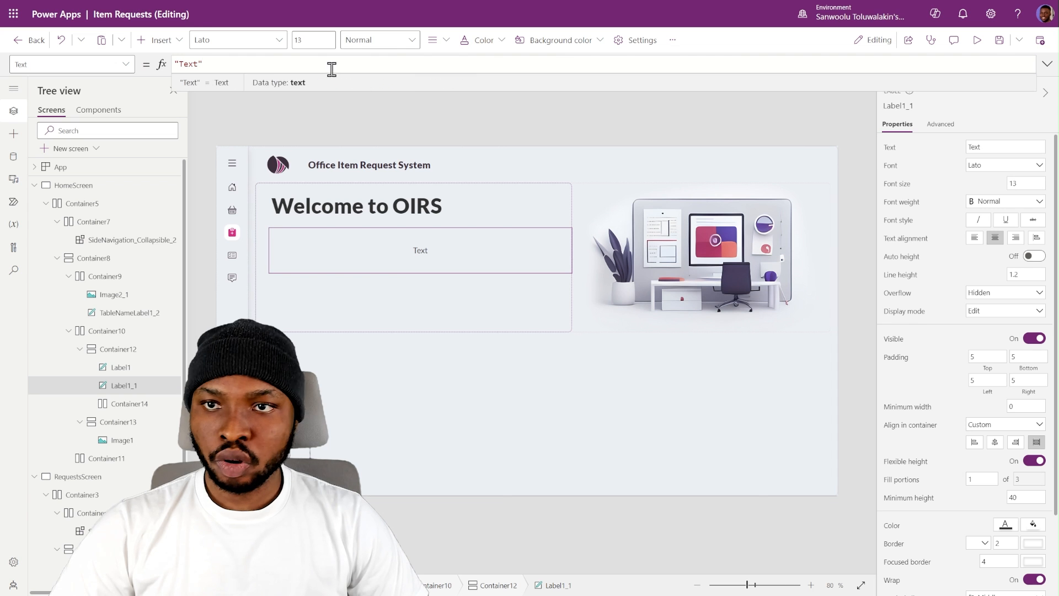
text("OIRS is the ultimate solution for streamlined office supply management. Explore our extensive catalog, effortlessly submit replacement requests with just a few taps, and stay in the loop with real-time tracking. Simplify your workflow, keep your team equipped, and enhance productivity with ease")
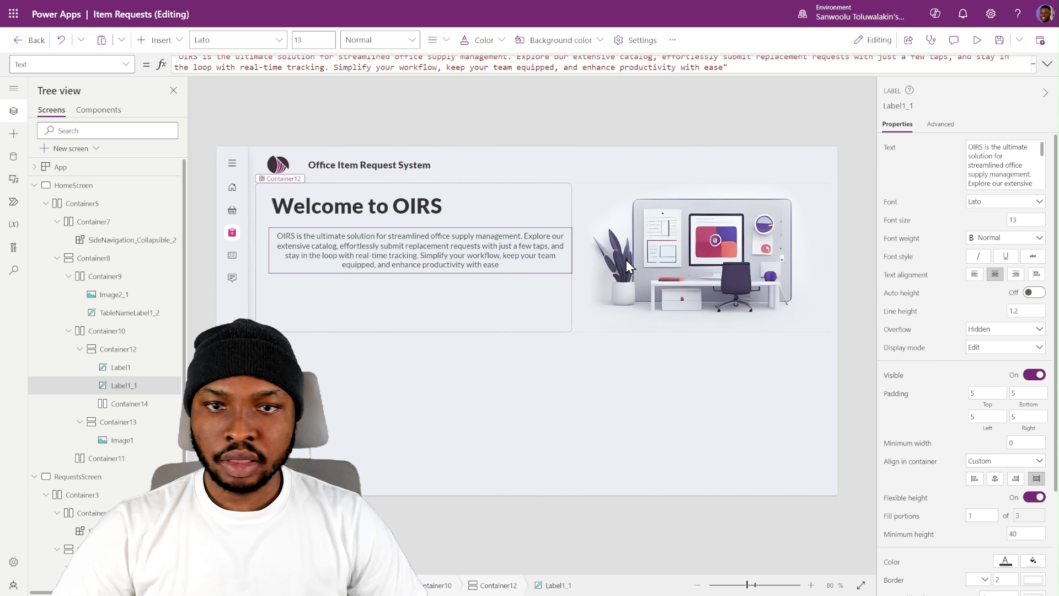
- Format the OIRS description label in Lato Light at font size 11 with left-aligned text
click(999, 209)
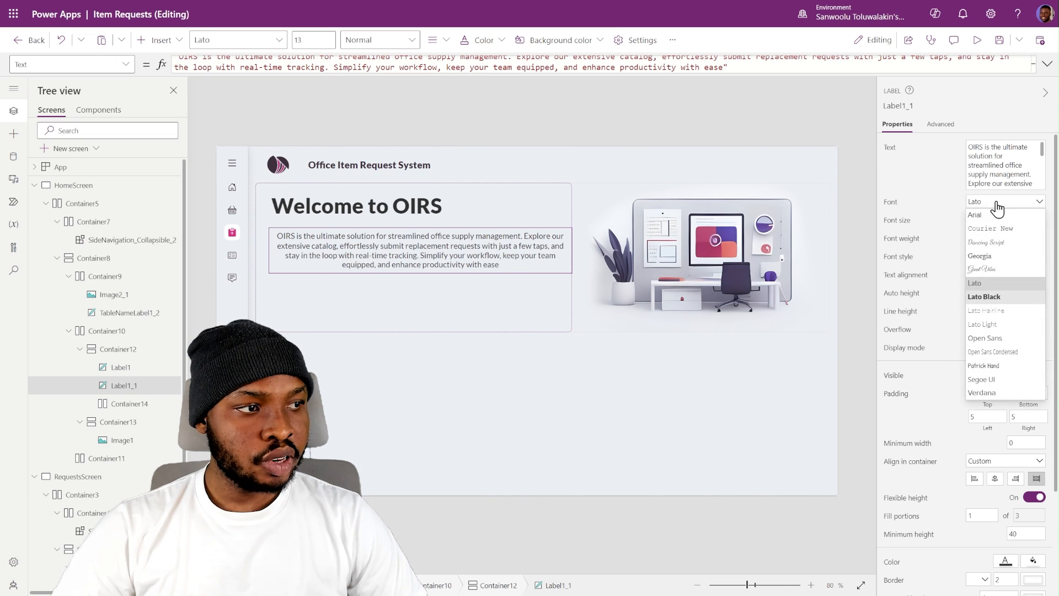
click(996, 322)
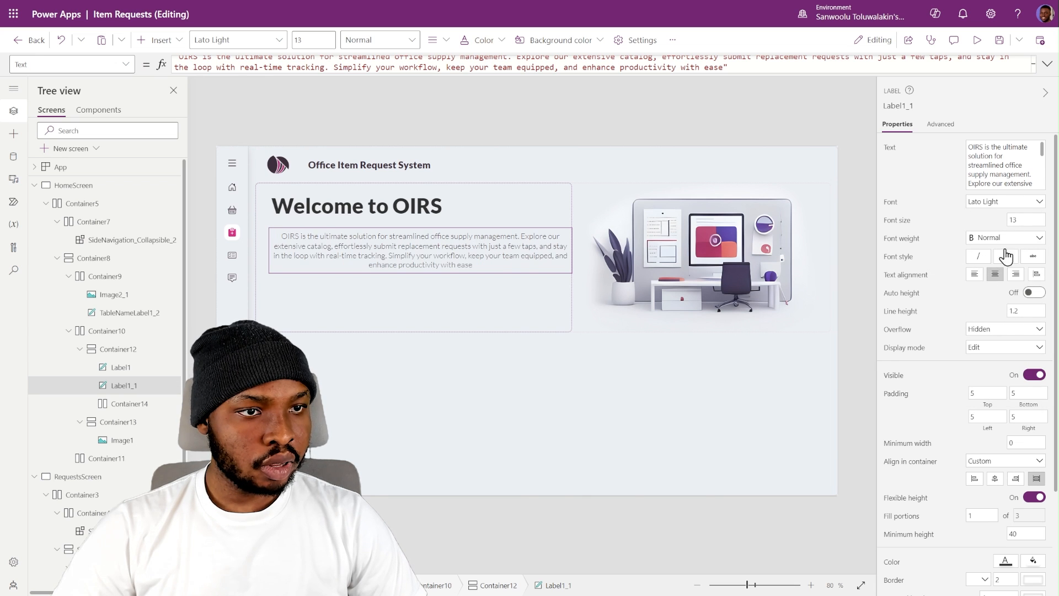
click(974, 275)
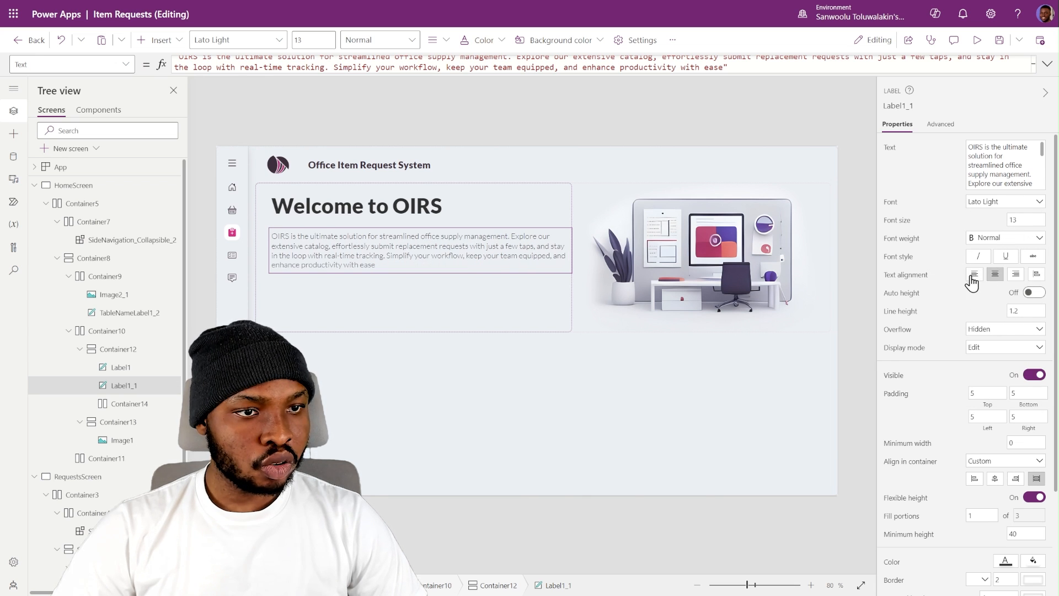
text(11)
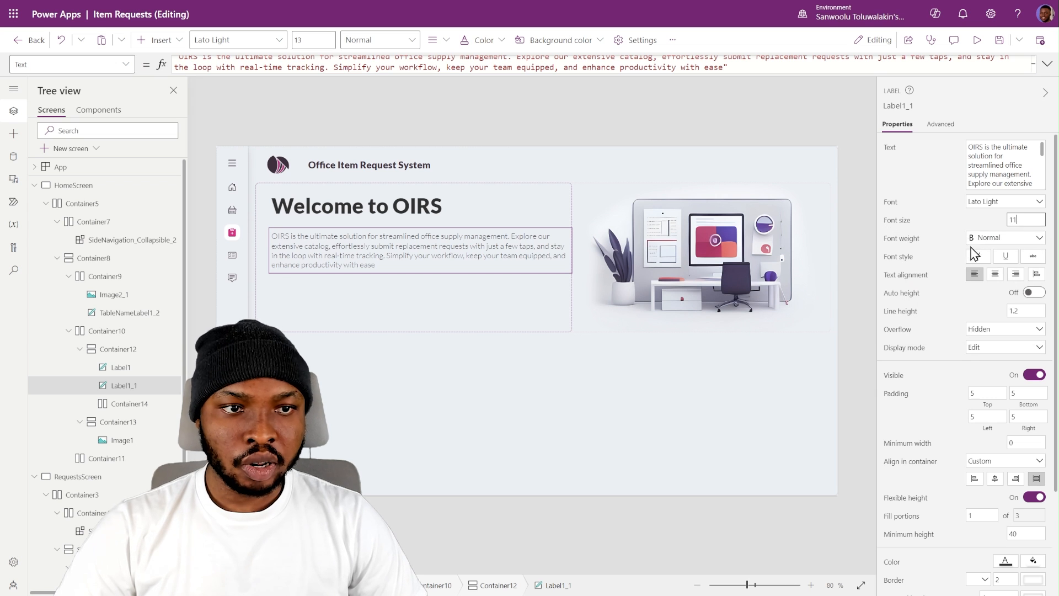
key(Return)
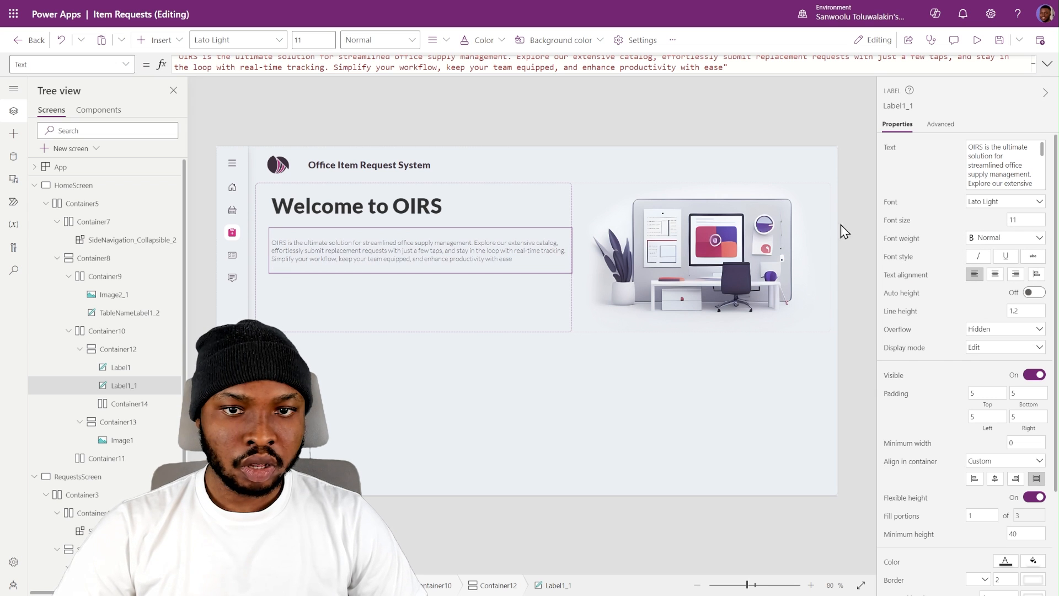
- Turn off flexible height and turn on auto height for the OIRS description label
scroll(998, 469, down, 1)
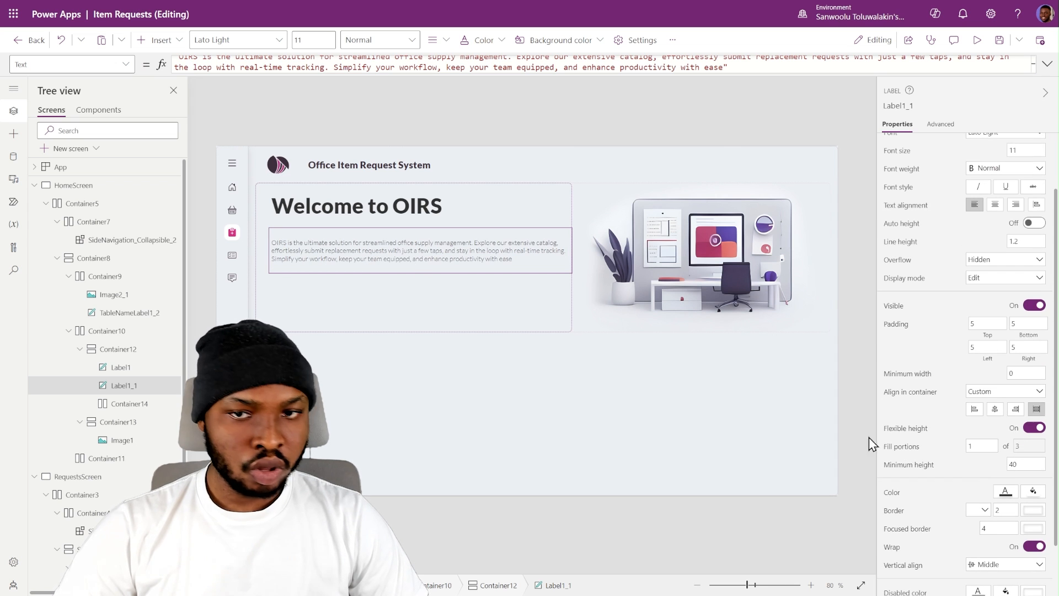
click(1037, 431)
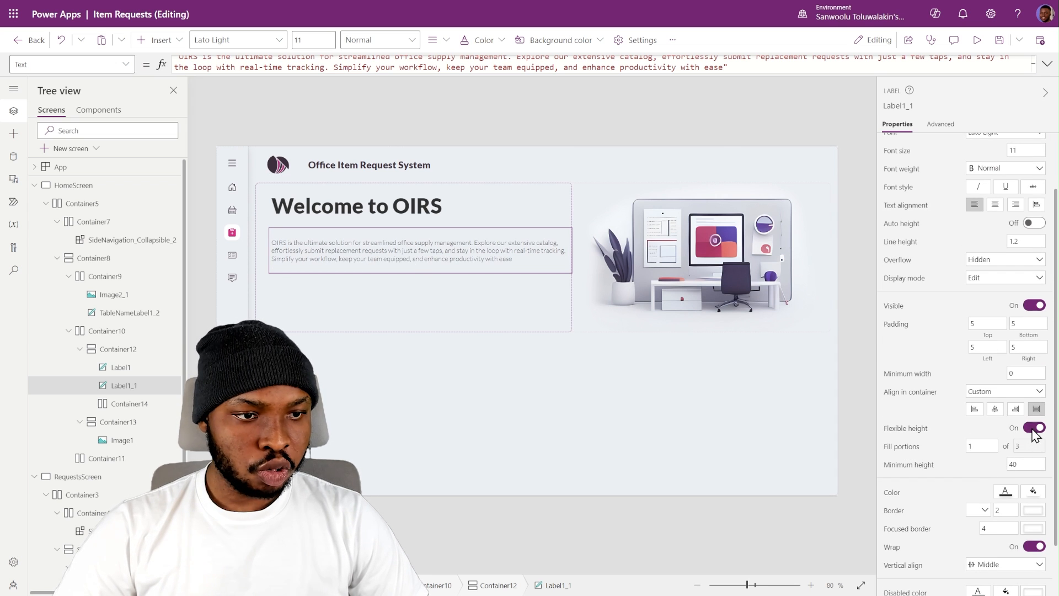
click(1036, 228)
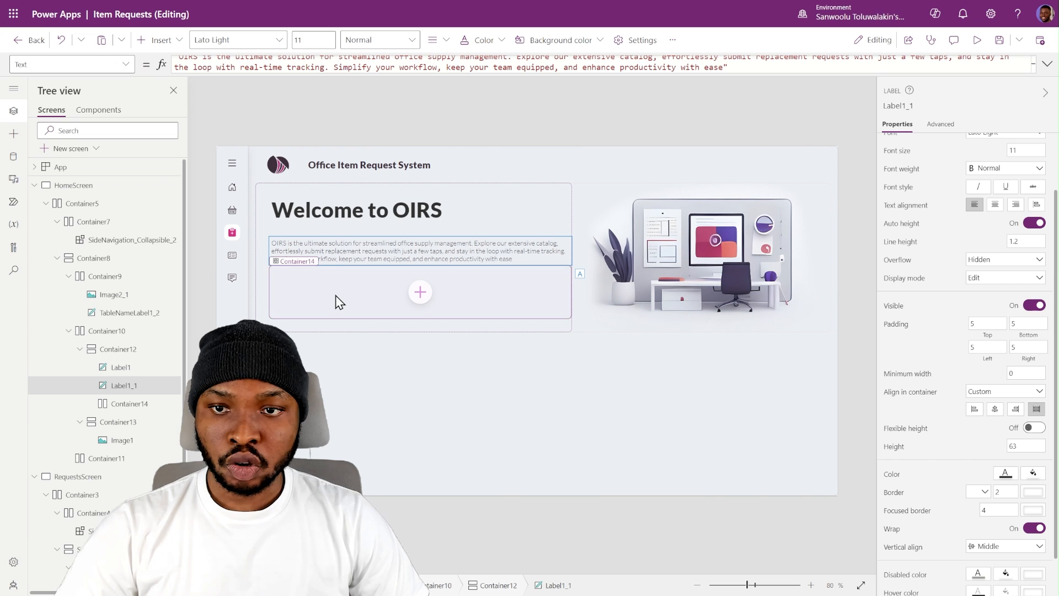
- Turn off flexible height for Container14 below the description and set its height to 60
click(336, 297)
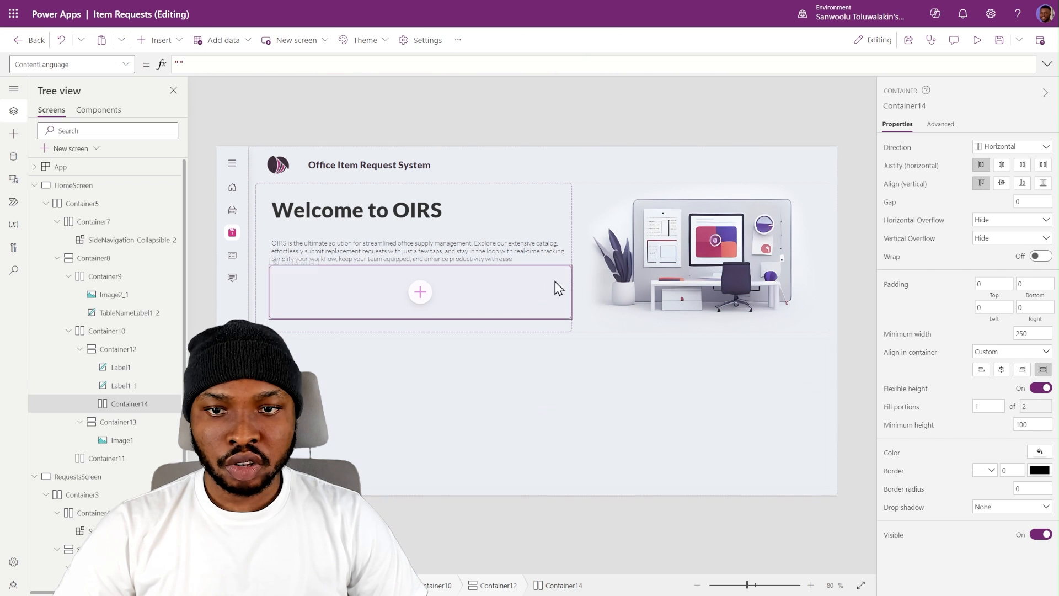
click(1042, 388)
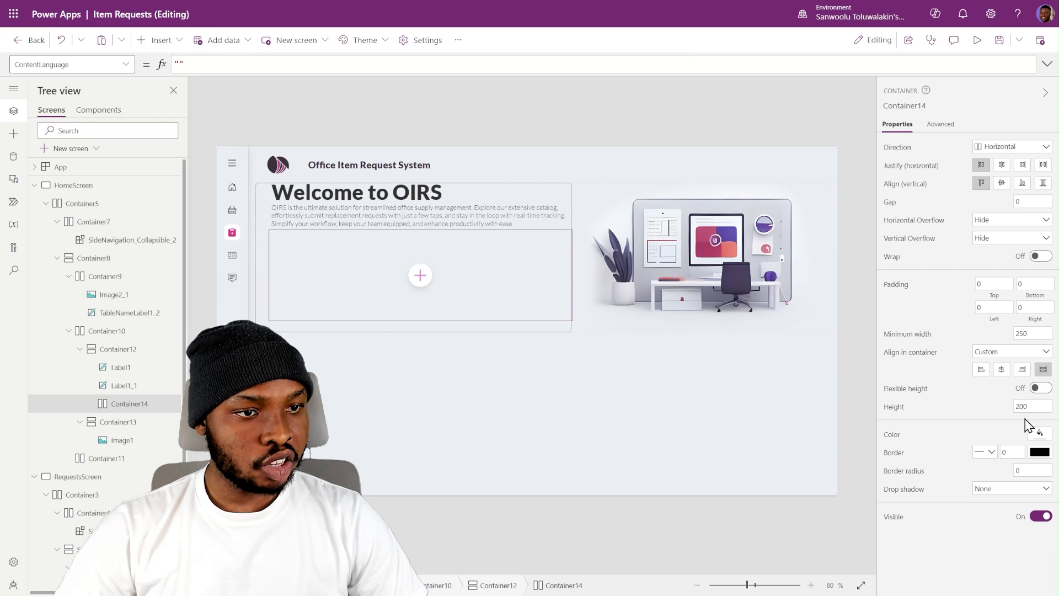
text(60)
key(Return)
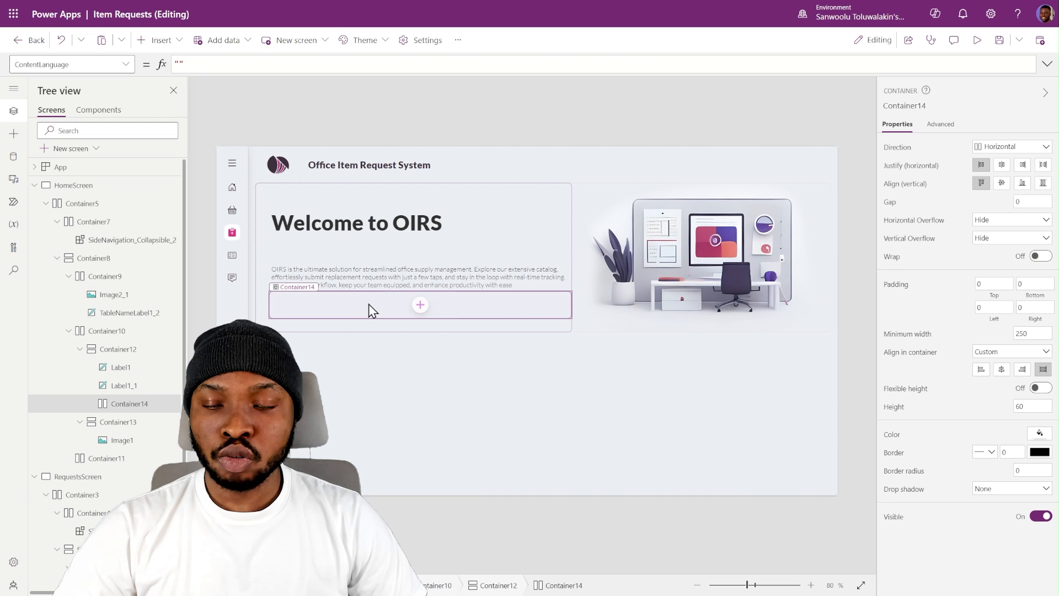
click(327, 238)
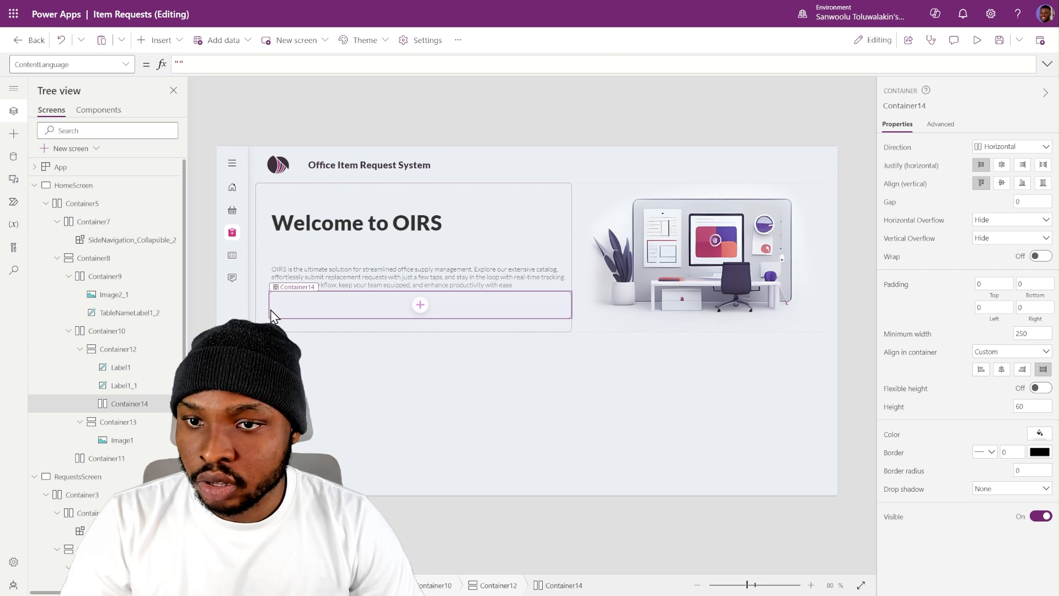
- Insert a plain container inside Container14, align it to the center, and set its height to 35
click(161, 39)
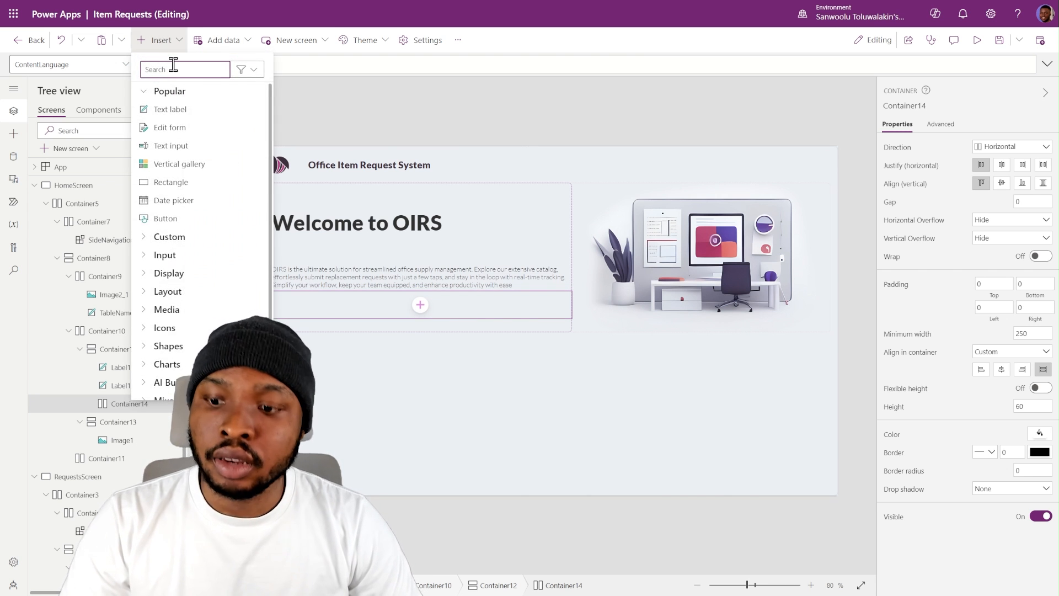
text(cont)
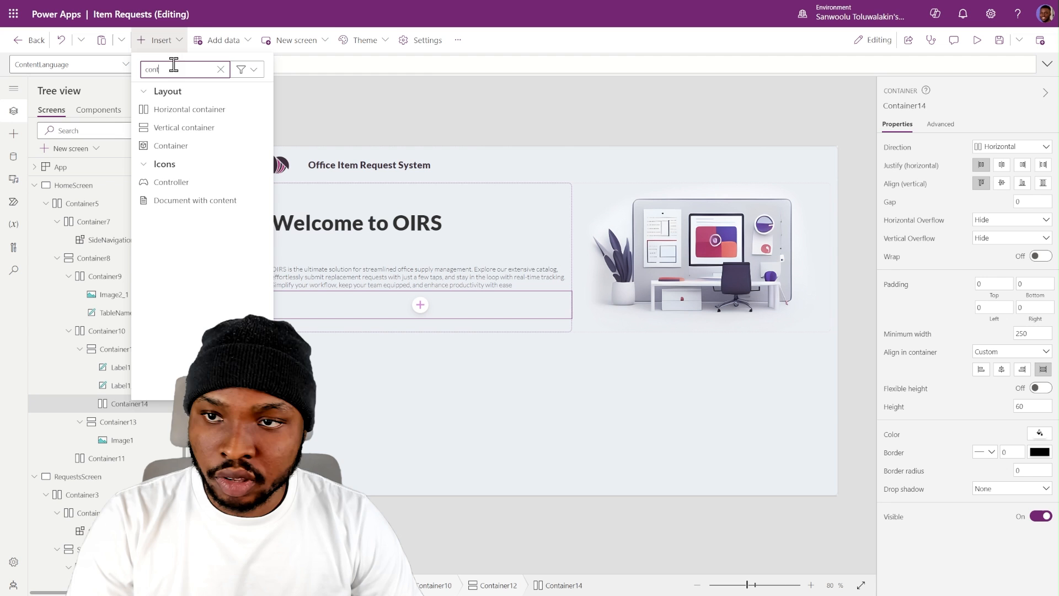
click(184, 146)
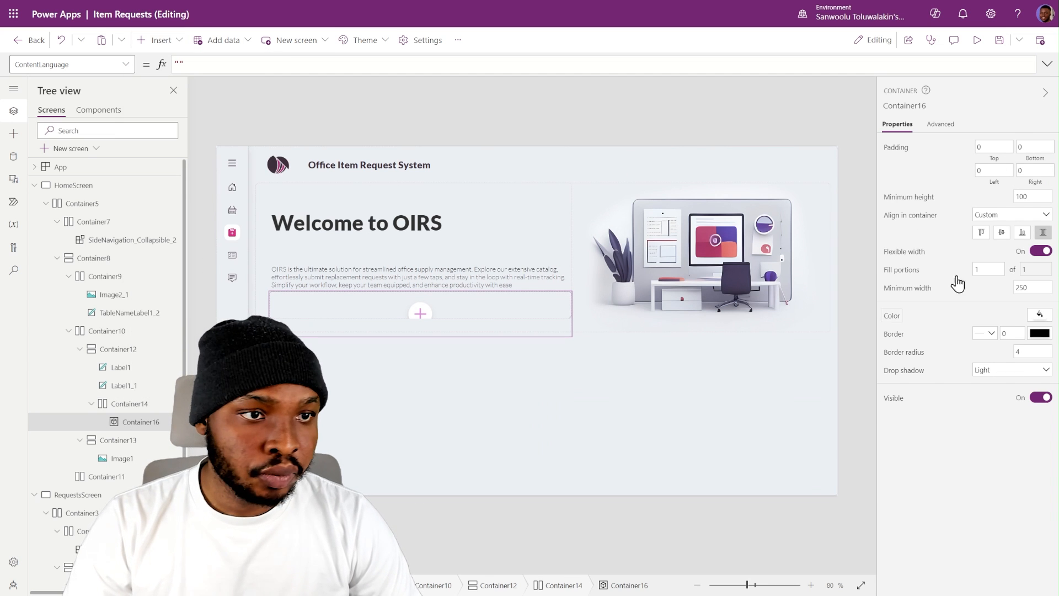
click(1002, 234)
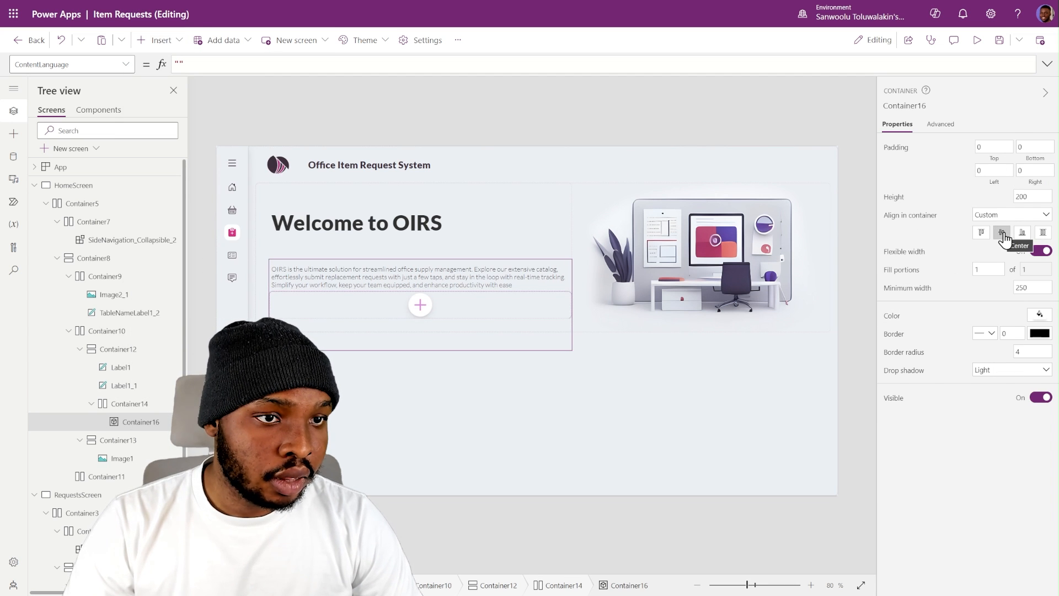
double_click(1021, 197)
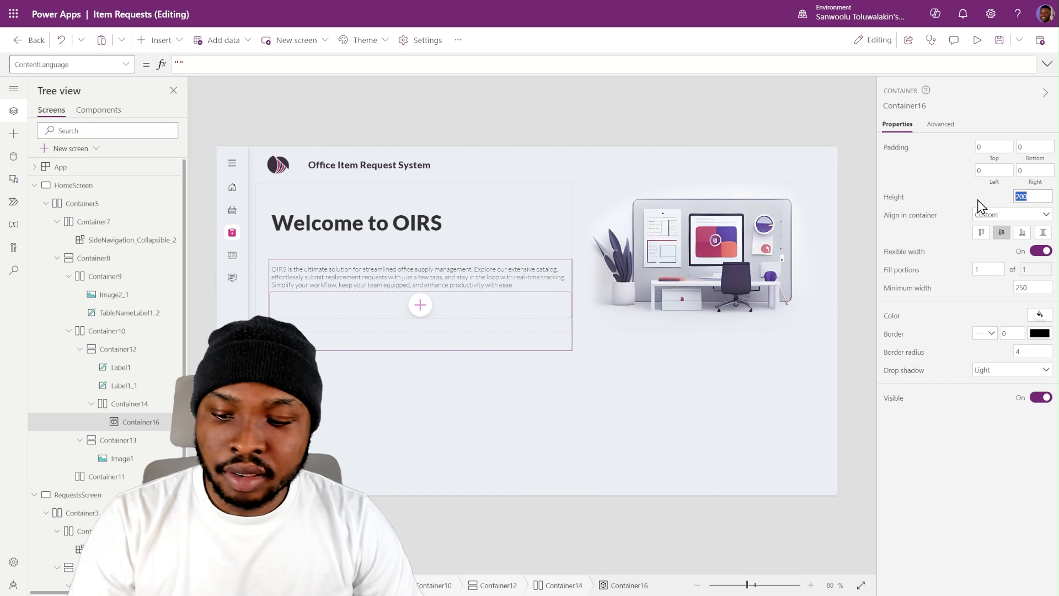
text(35)
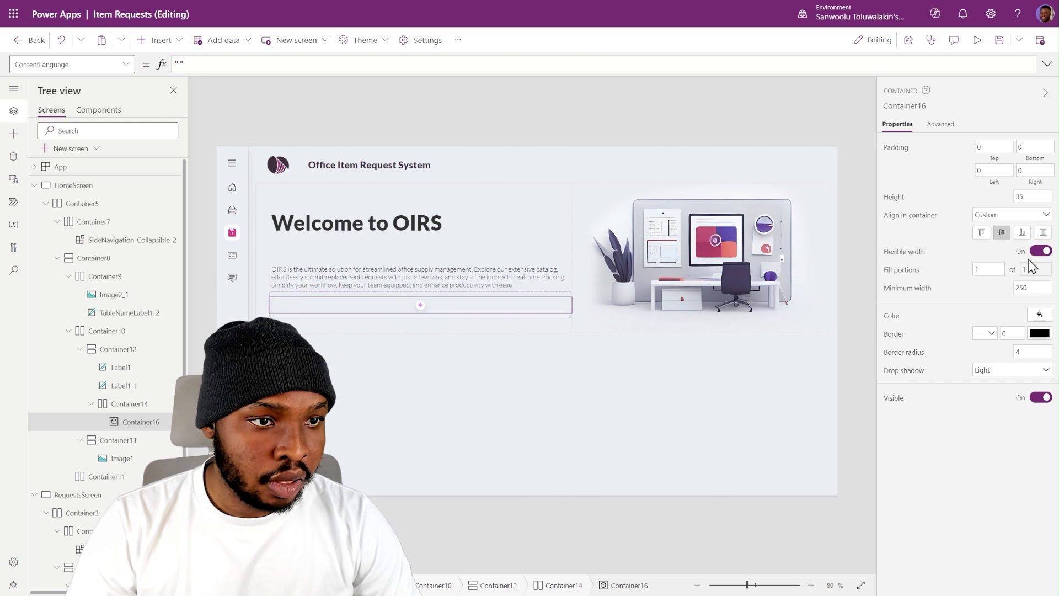
- Turn off flexible width for the container inside Container14 and set its width to 200
click(1041, 252)
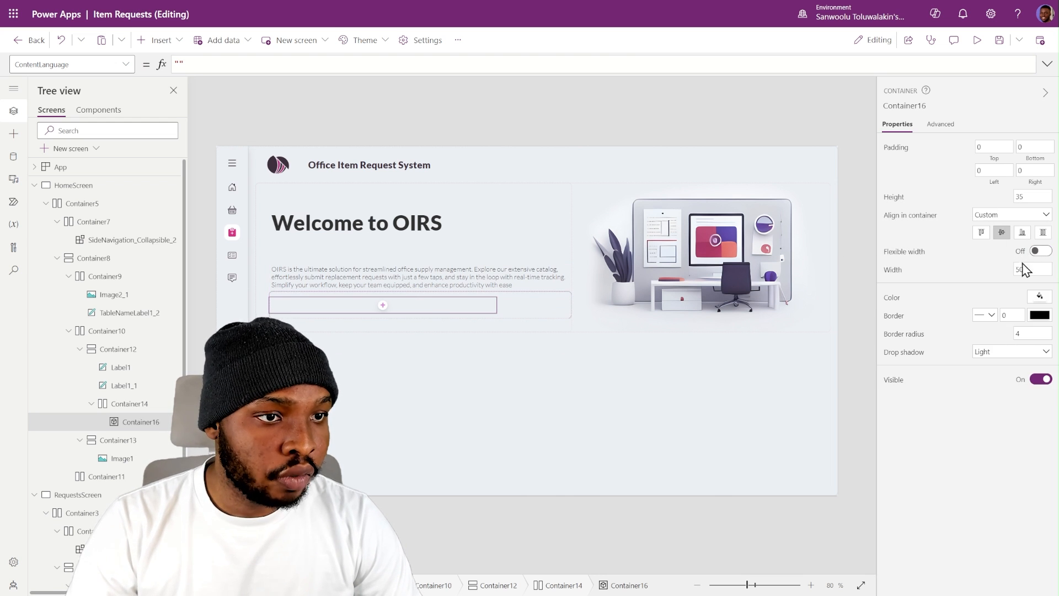
double_click(1035, 268)
text(2)
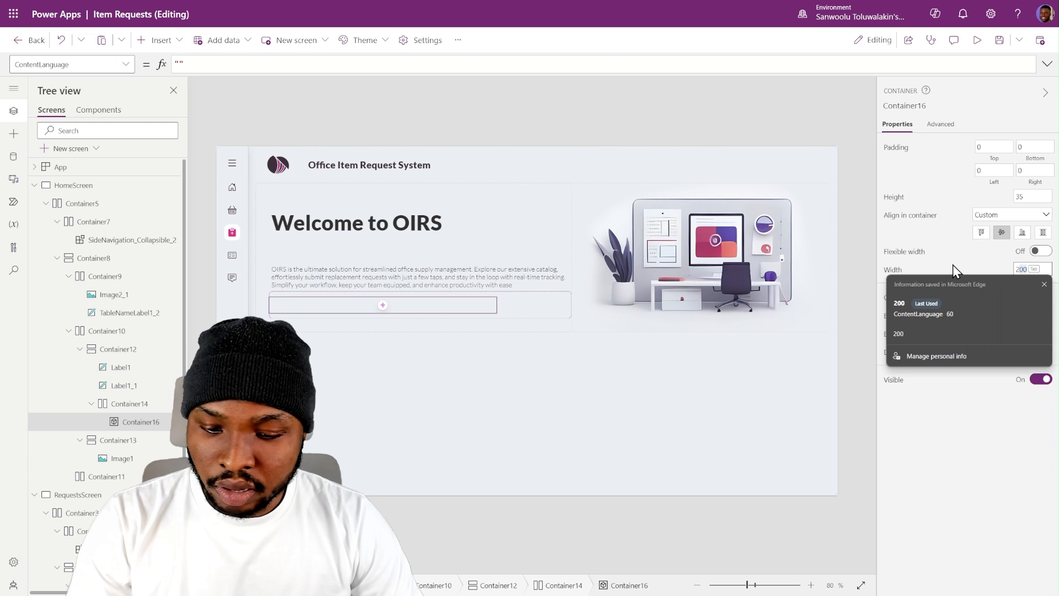
text(00)
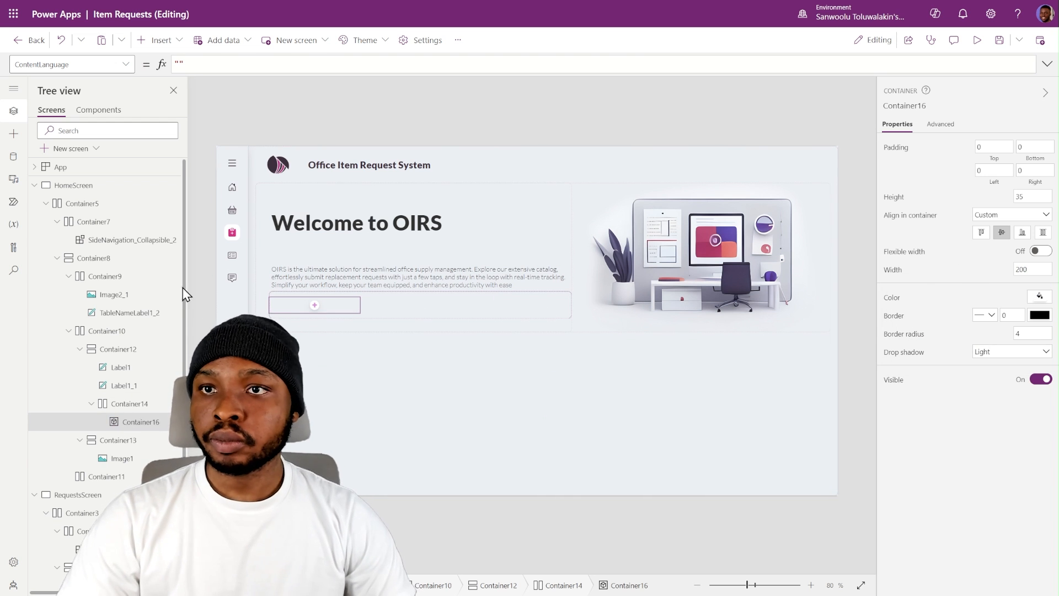
- Insert a text label in the 200-wide container and set its position to X 0, Y 0
click(157, 40)
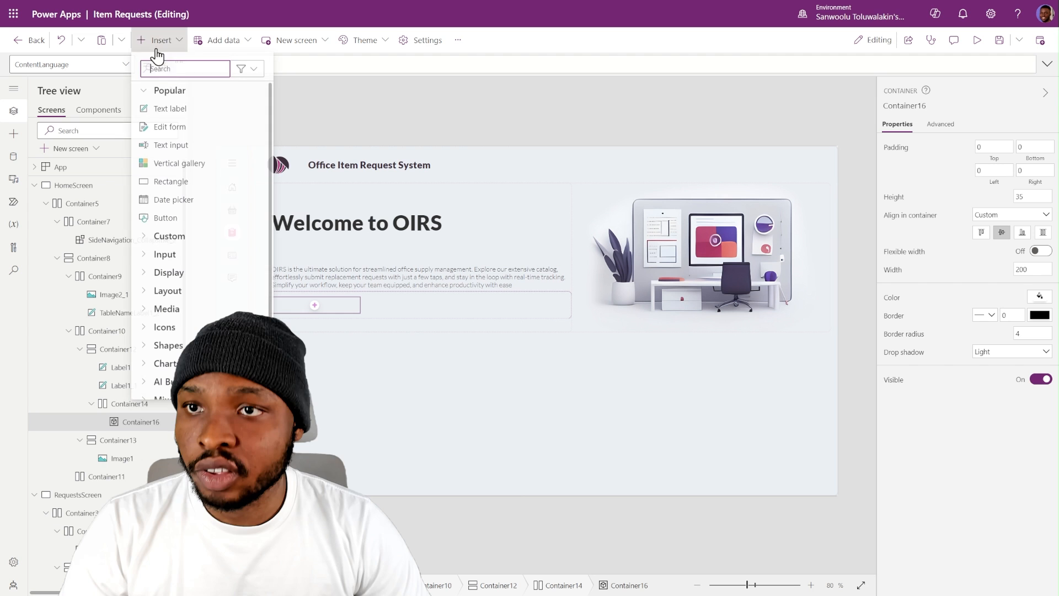
click(179, 116)
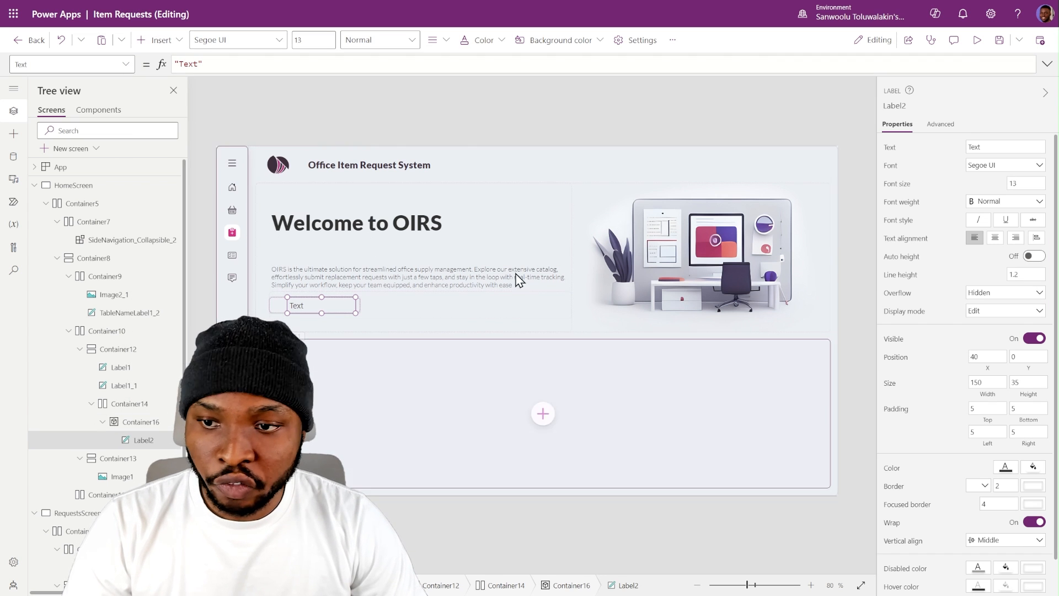
text(0)
key(Tab)
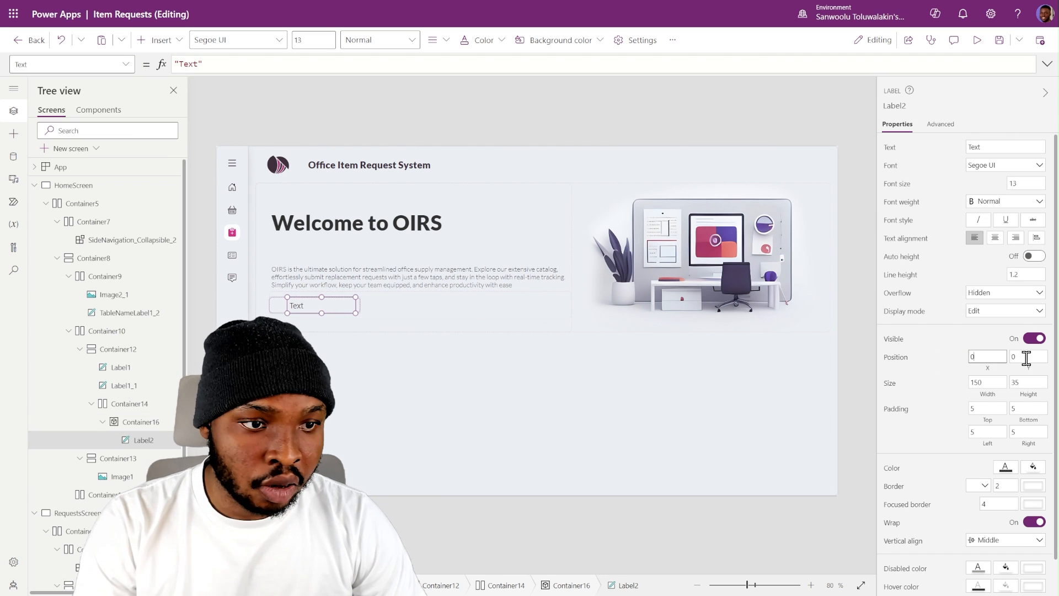
text(0)
click(959, 369)
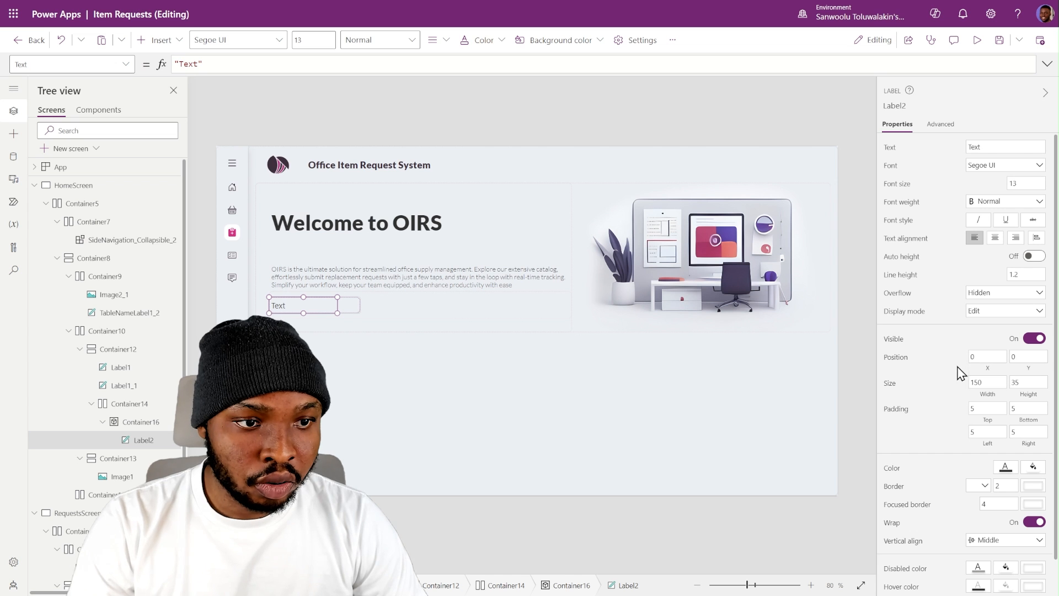
- Set the new label's width to Parent.Width and height to Parent.Height, and center its text
click(985, 395)
text(PAre)
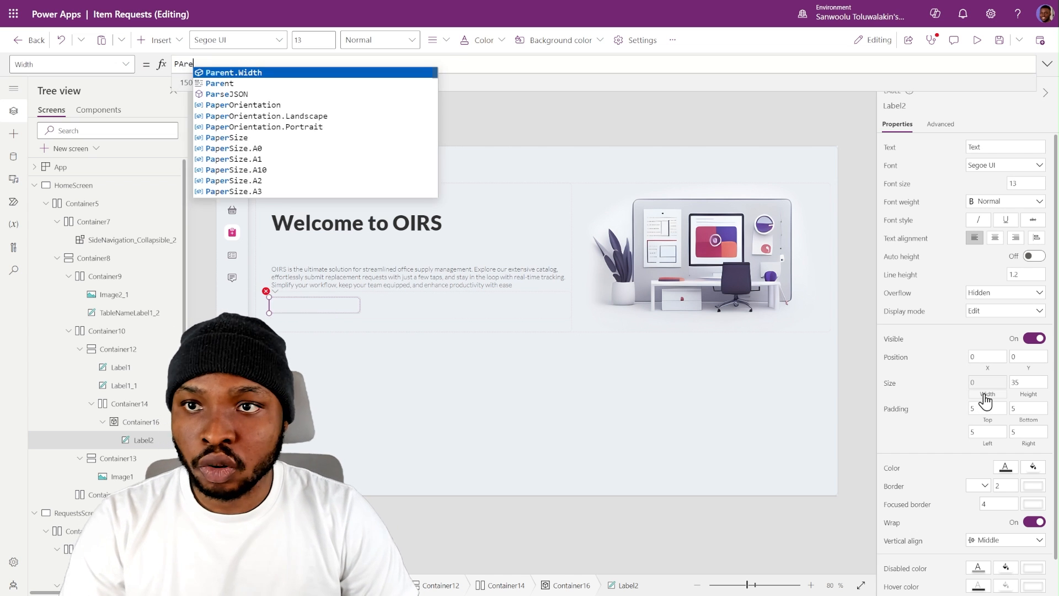
key(Tab)
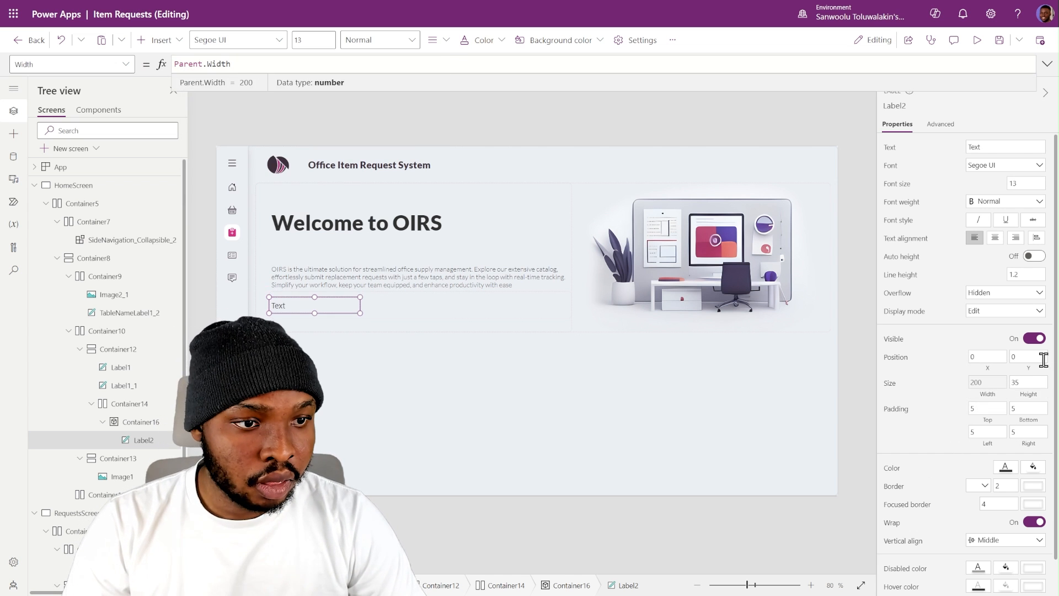
click(1030, 400)
text(Pare)
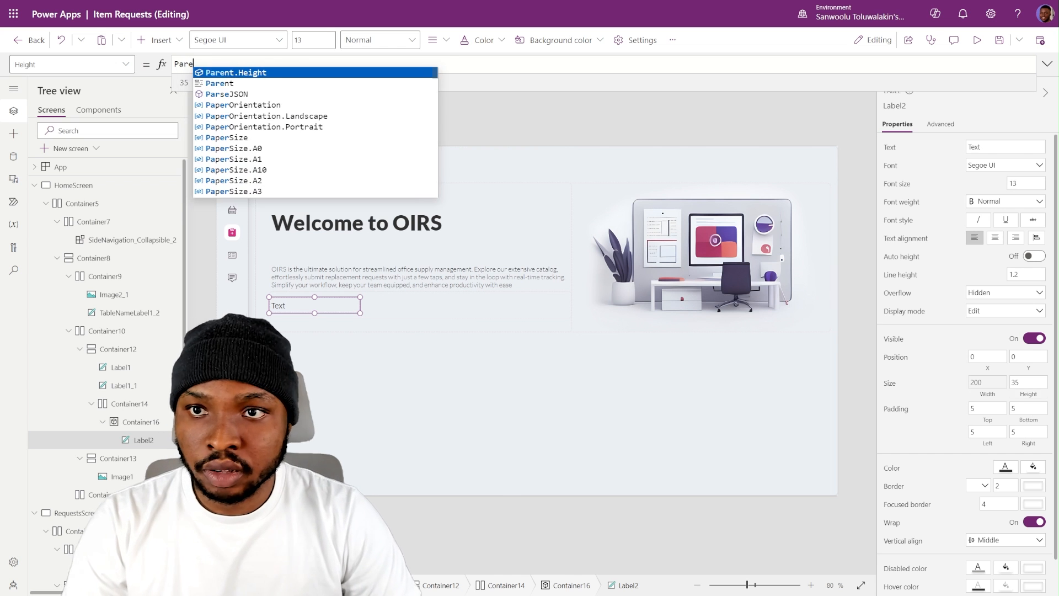
key(Tab)
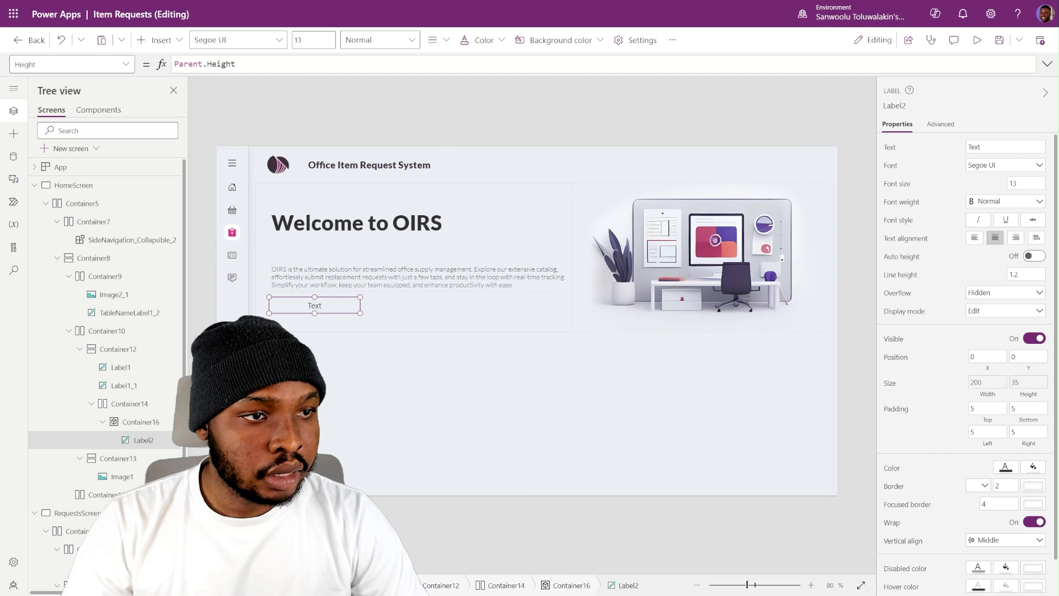
- Format the label in Container16 with Lato Black font, size 10, Semibold weight, and a right padding of 30
click(1011, 165)
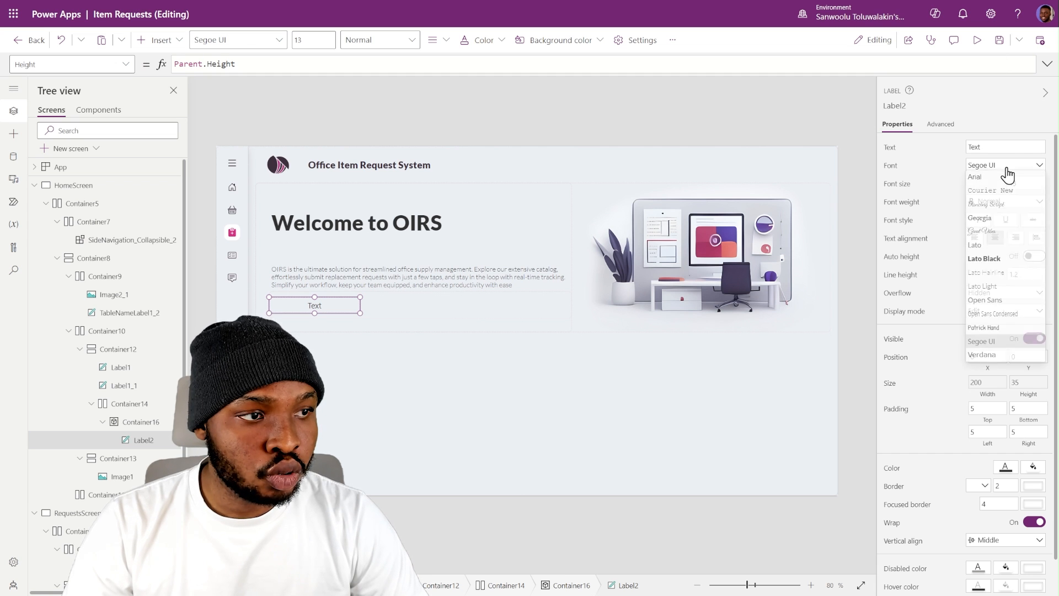
click(1001, 261)
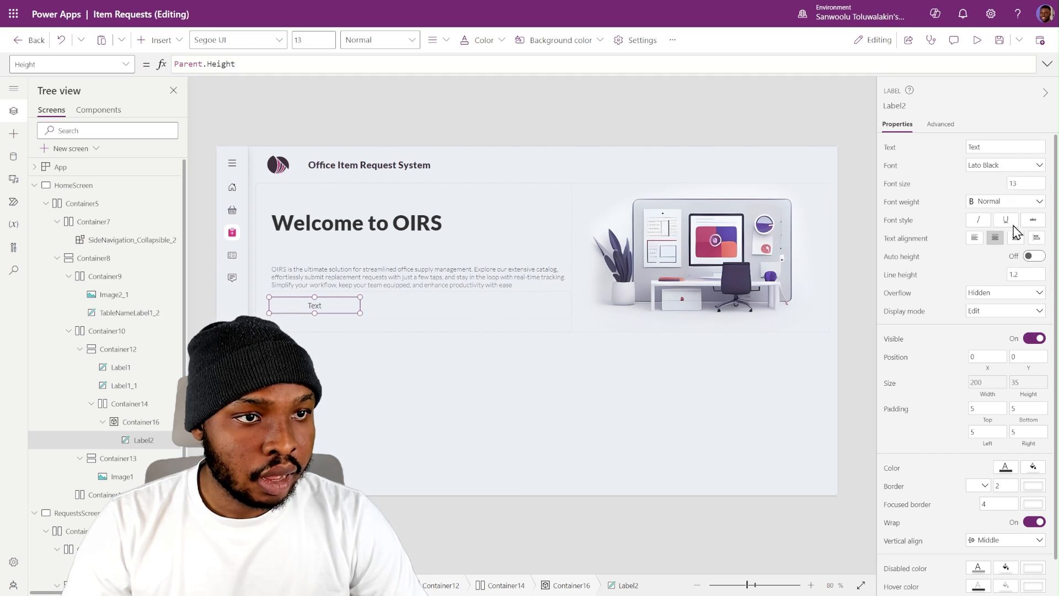
text(10)
click(975, 186)
click(983, 203)
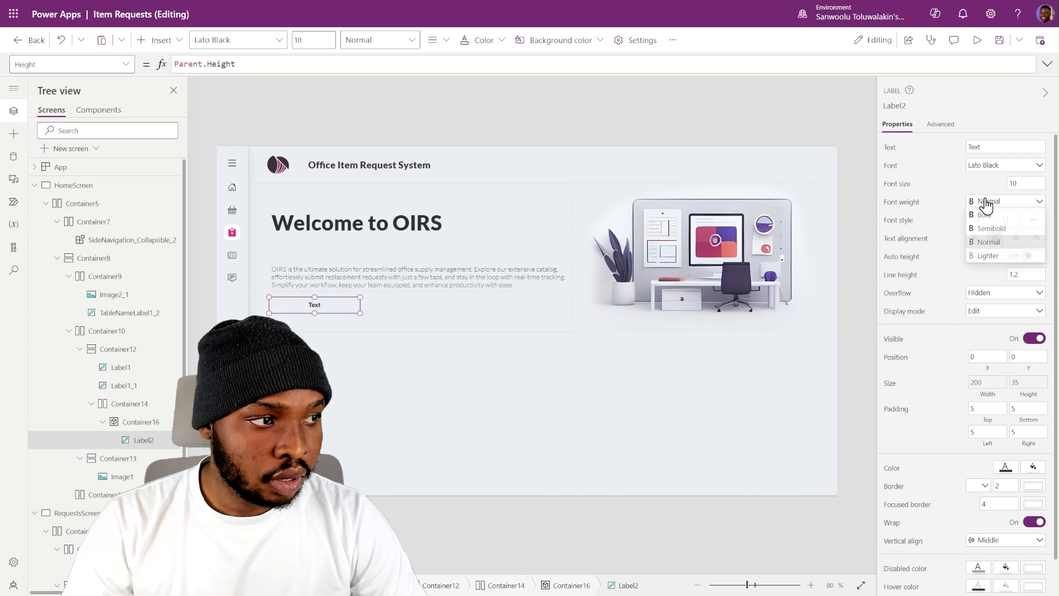
click(988, 230)
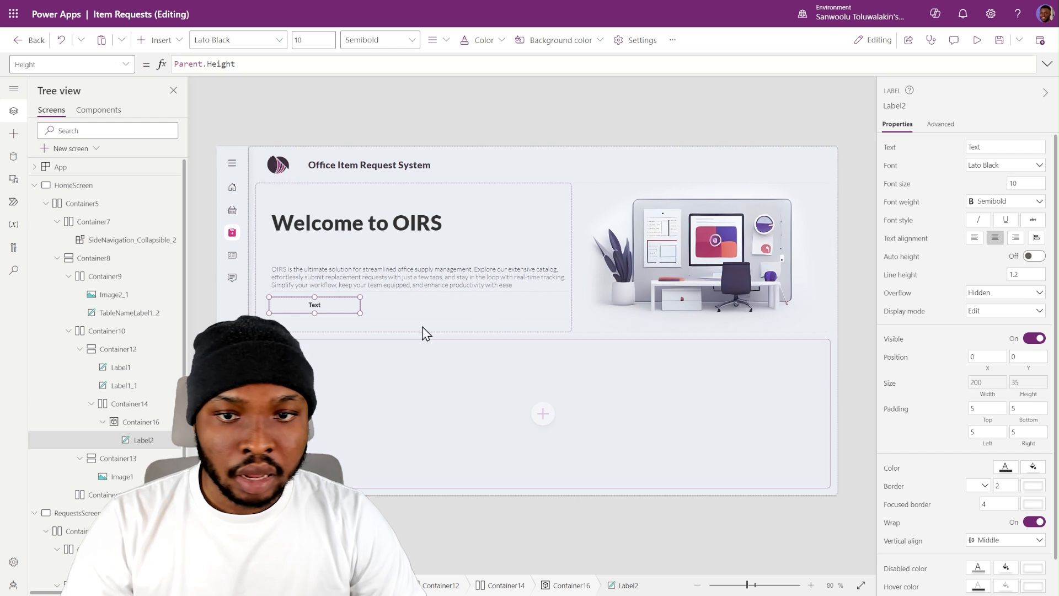
double_click(1017, 430)
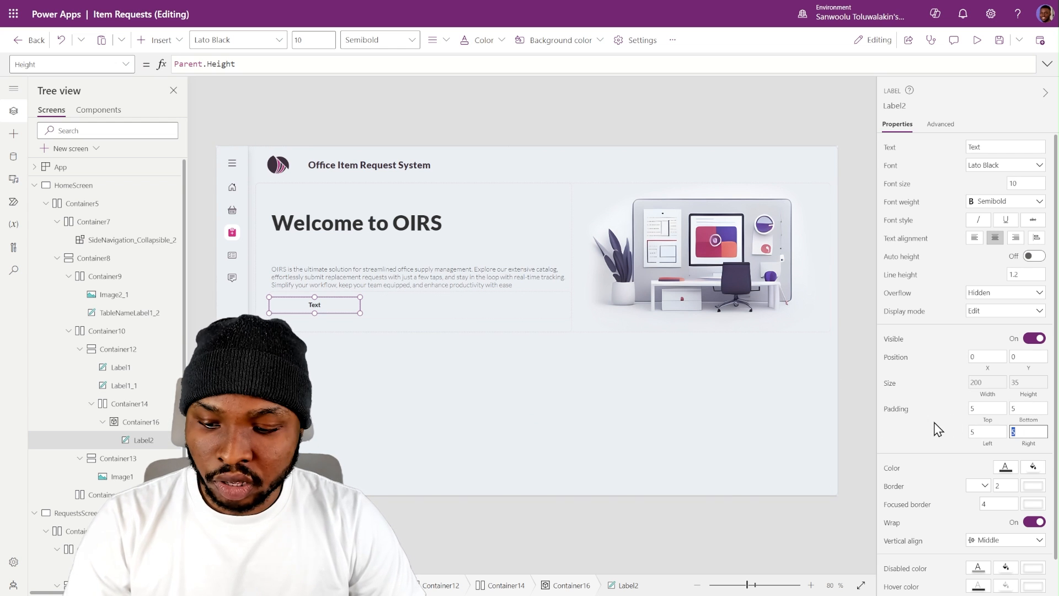
text(30)
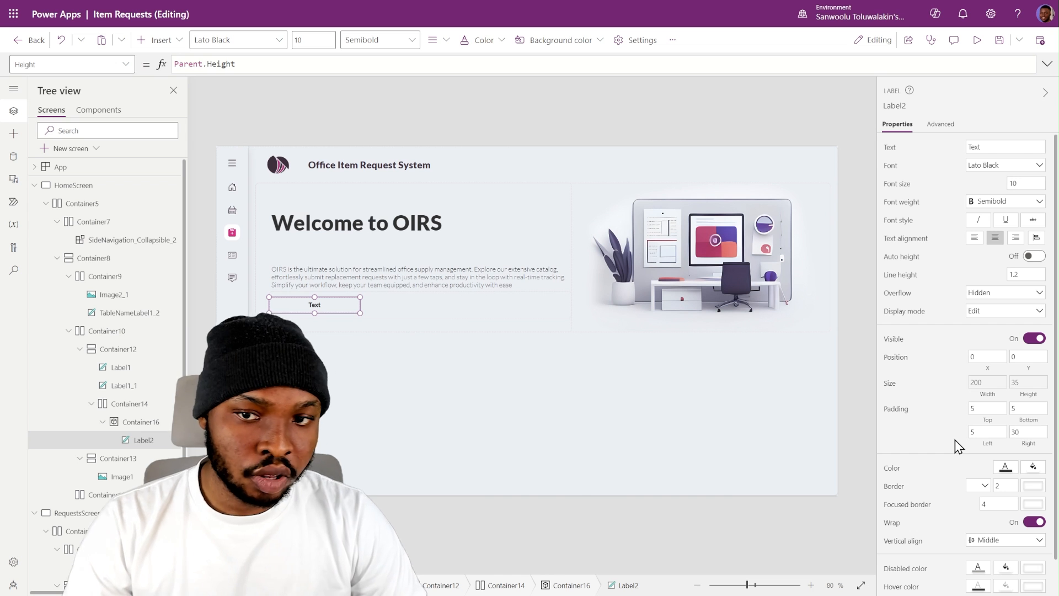
- Insert an image into Container16 beside the label and size it 25 by 25
click(161, 40)
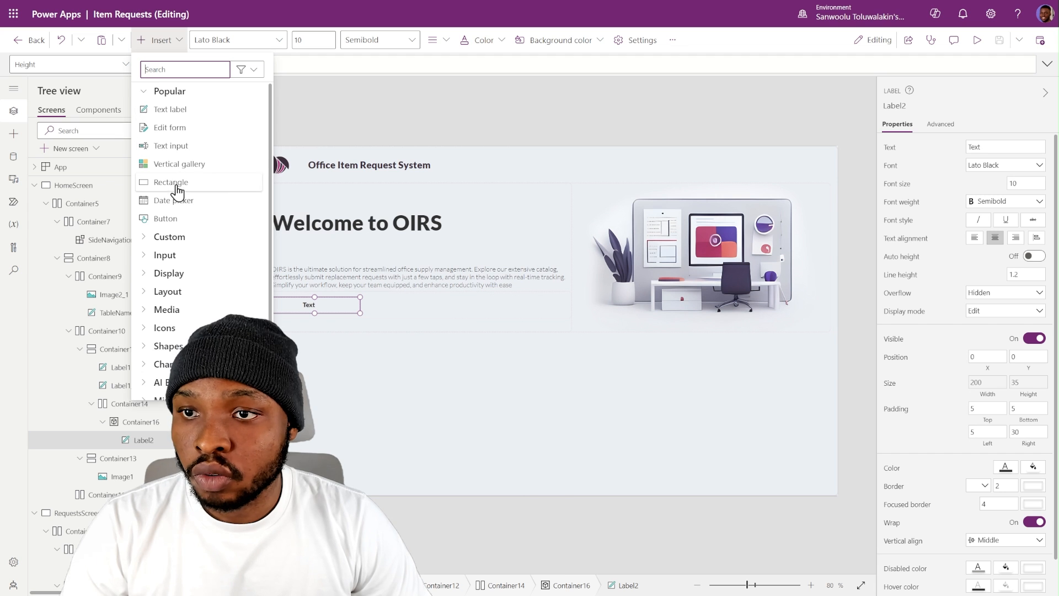
text(image)
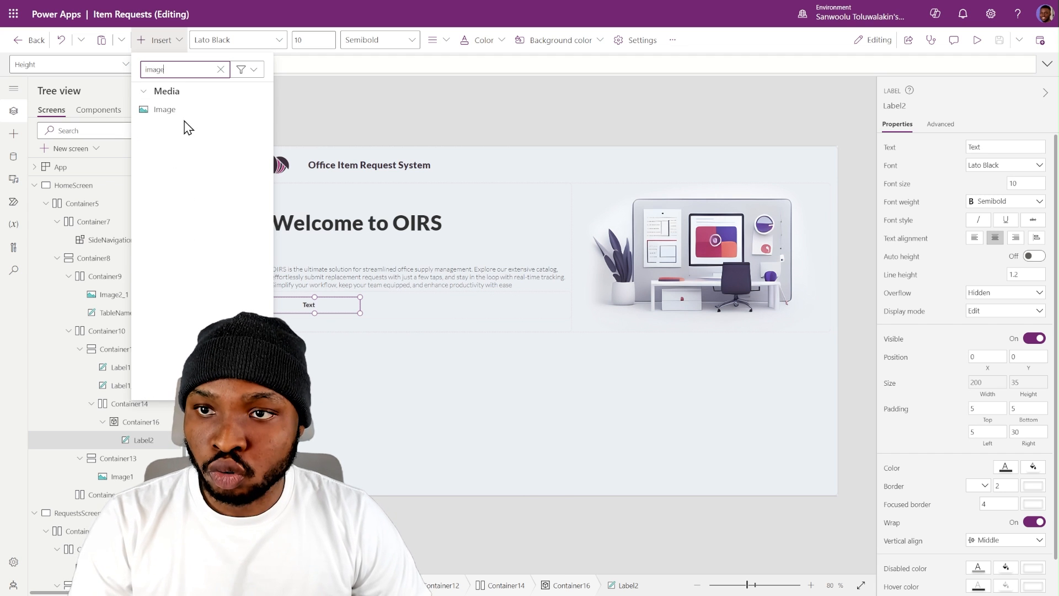
click(167, 110)
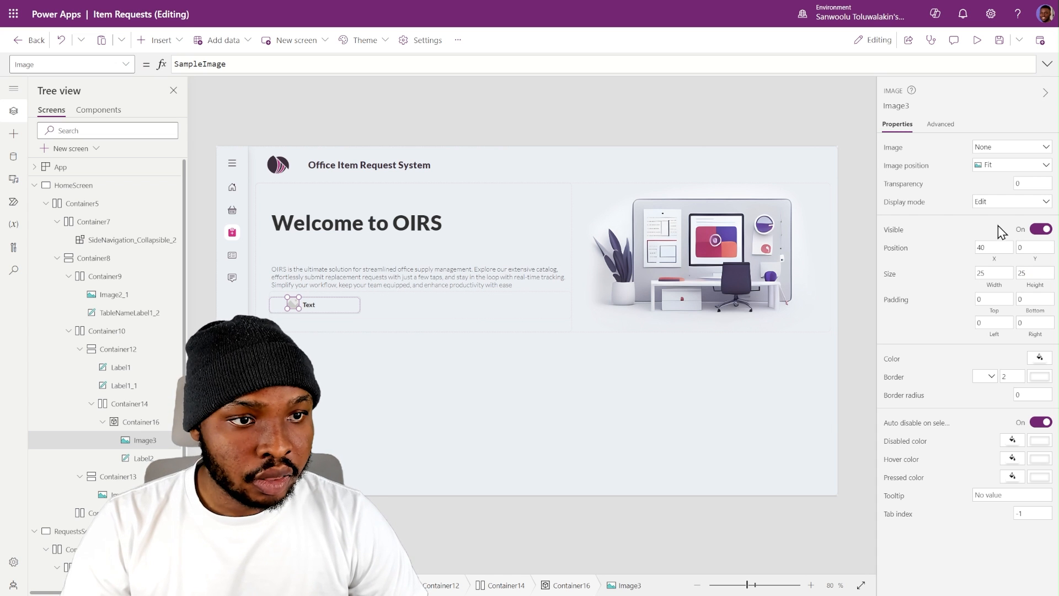
- Center the new image vertically in its container by setting its Y to (Parent.Height - Self.Height)/2
click(1033, 259)
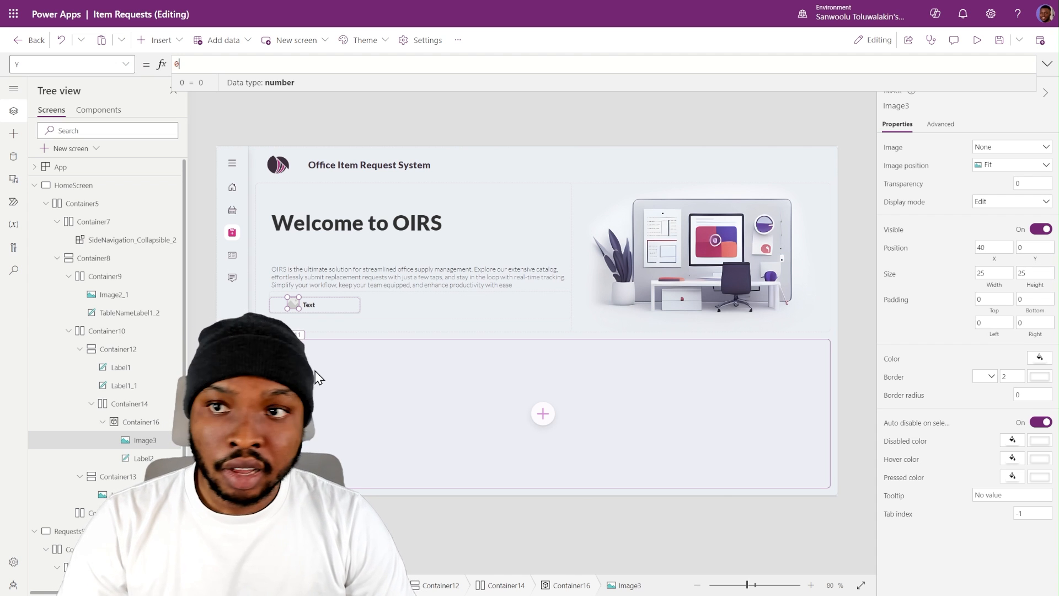
key(ctrl+a)
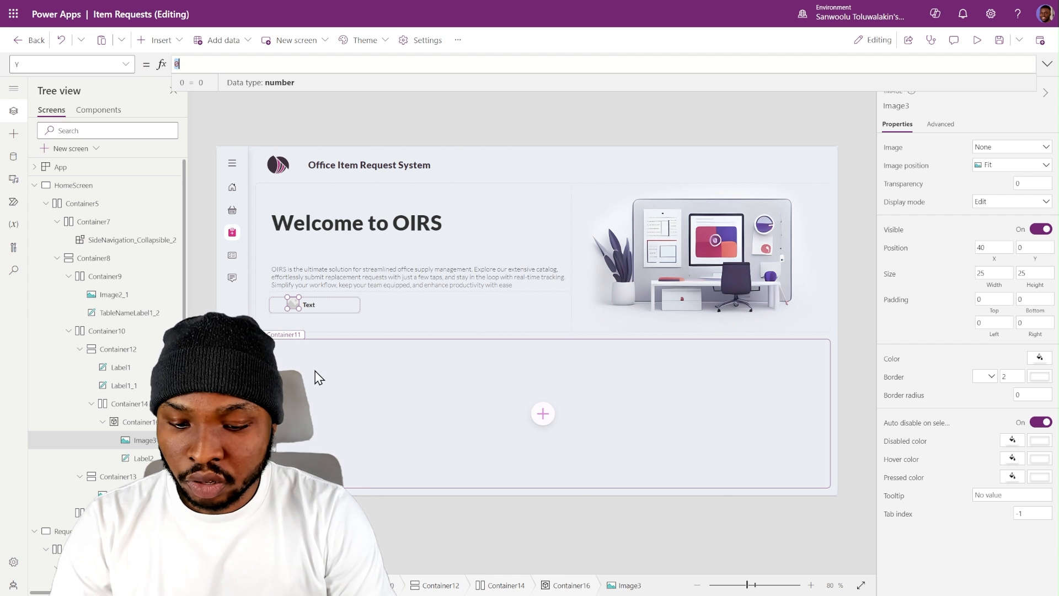
text(Parent)
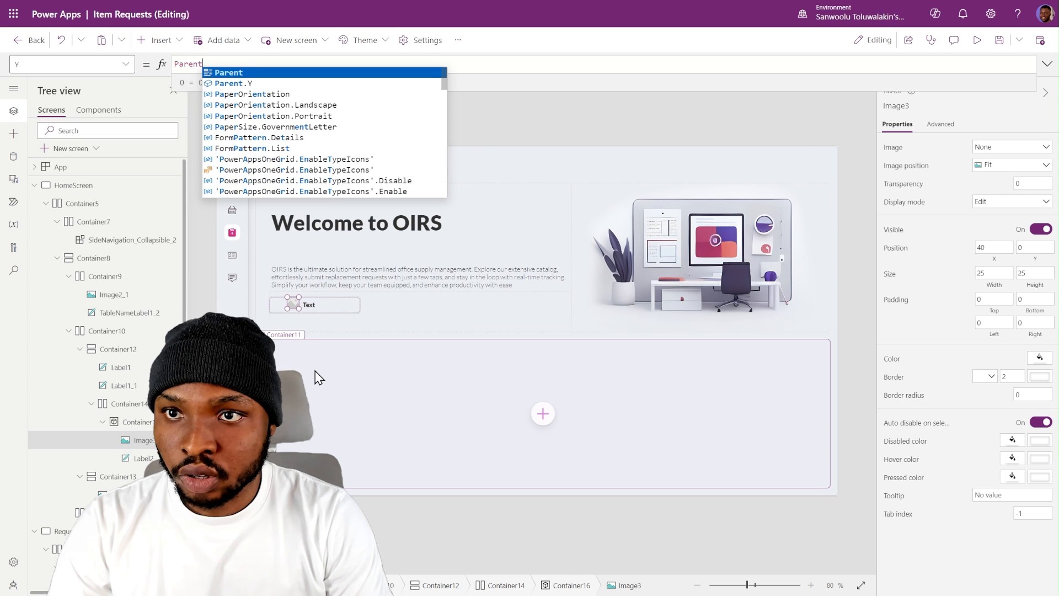
text(.Height - Se)
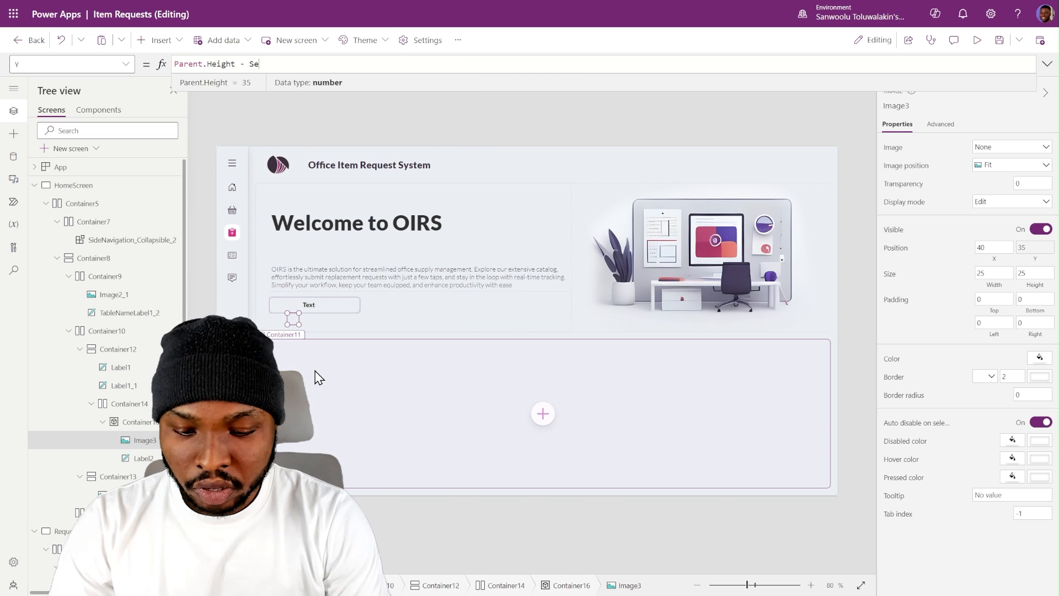
text(lf.)
text(Height)
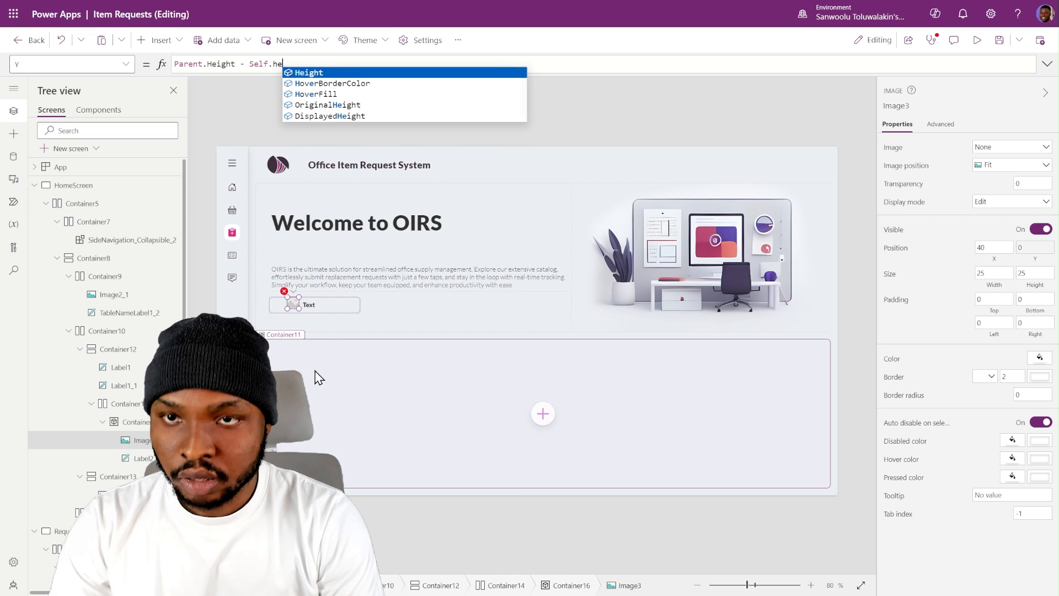
text()/2)
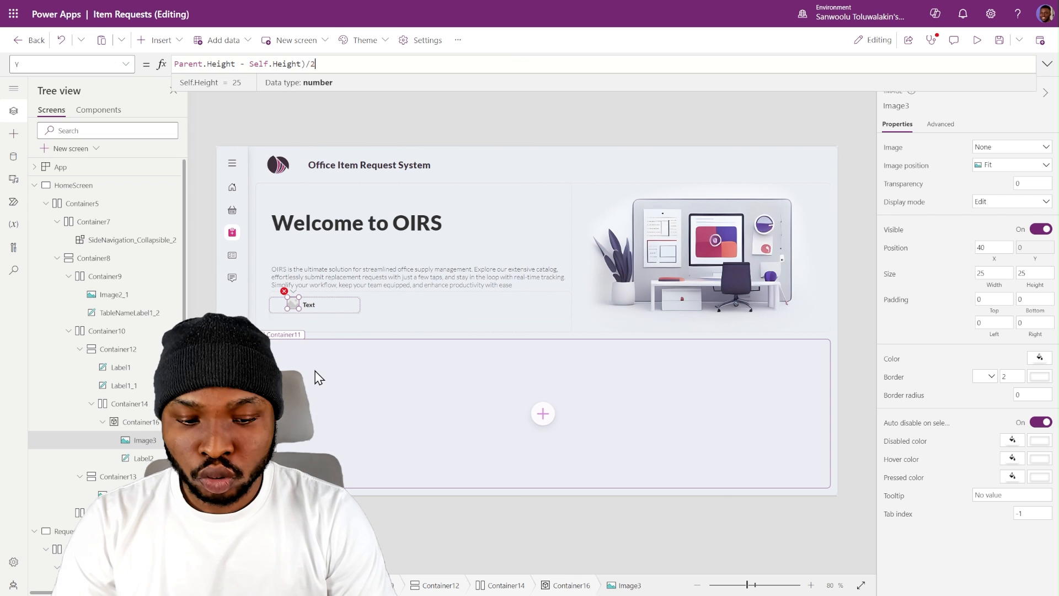
text(()
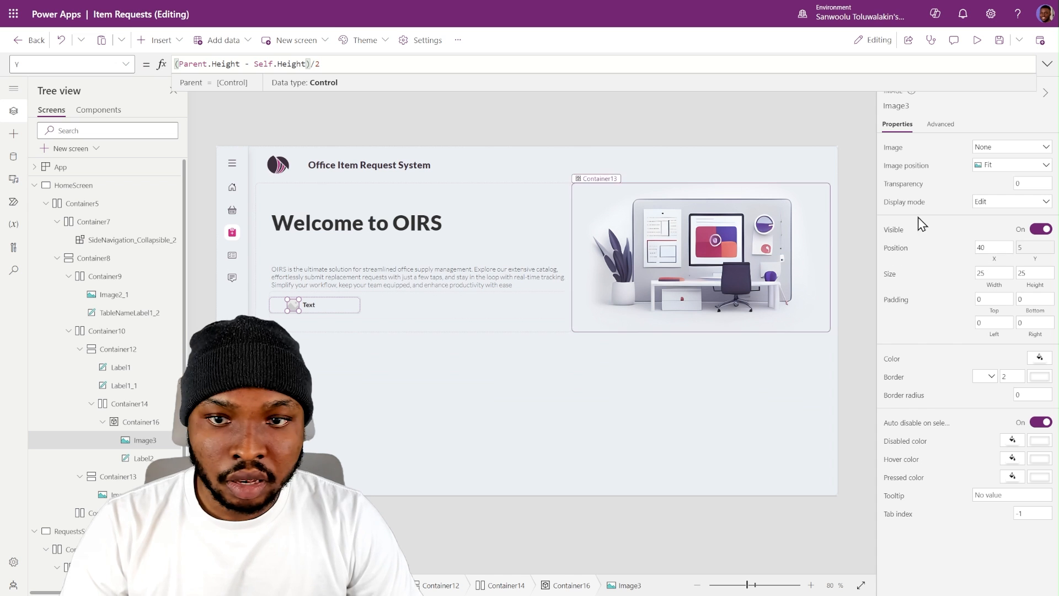
- Place the image just after the label's text by setting its X position to 117
click(991, 247)
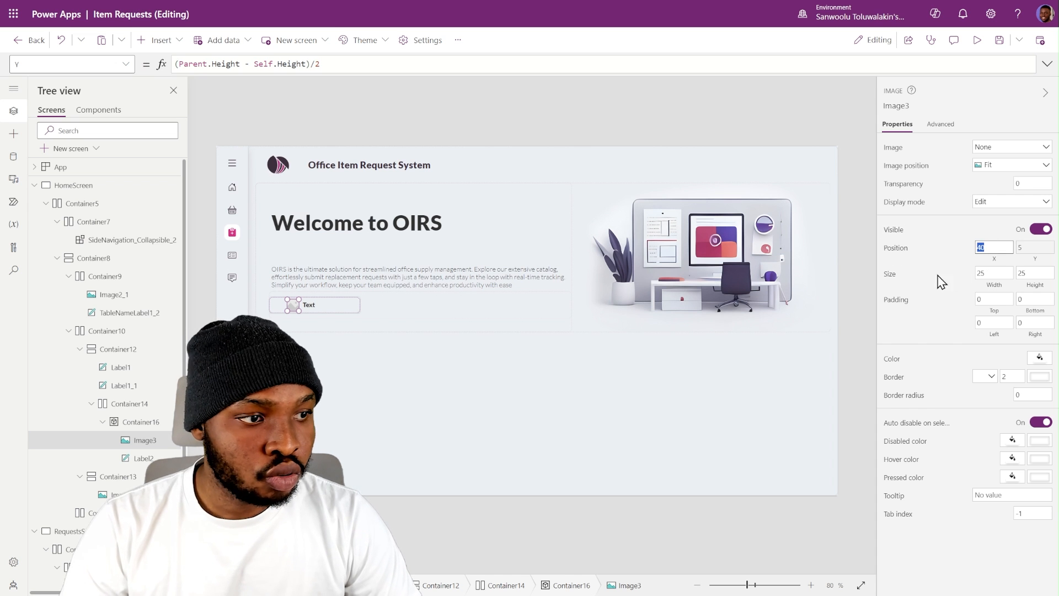
text(120)
click(937, 242)
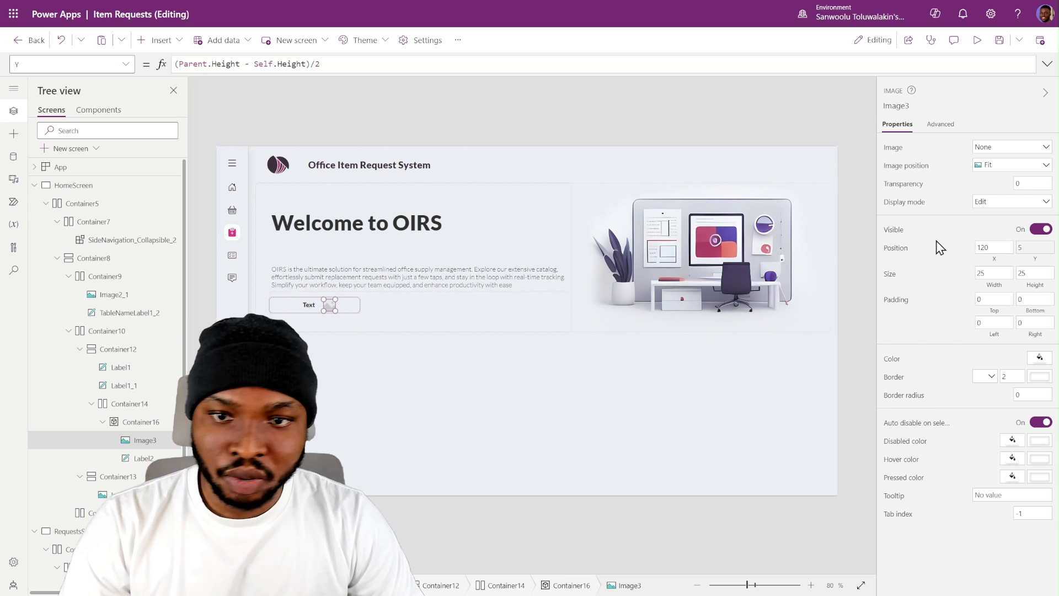
click(990, 247)
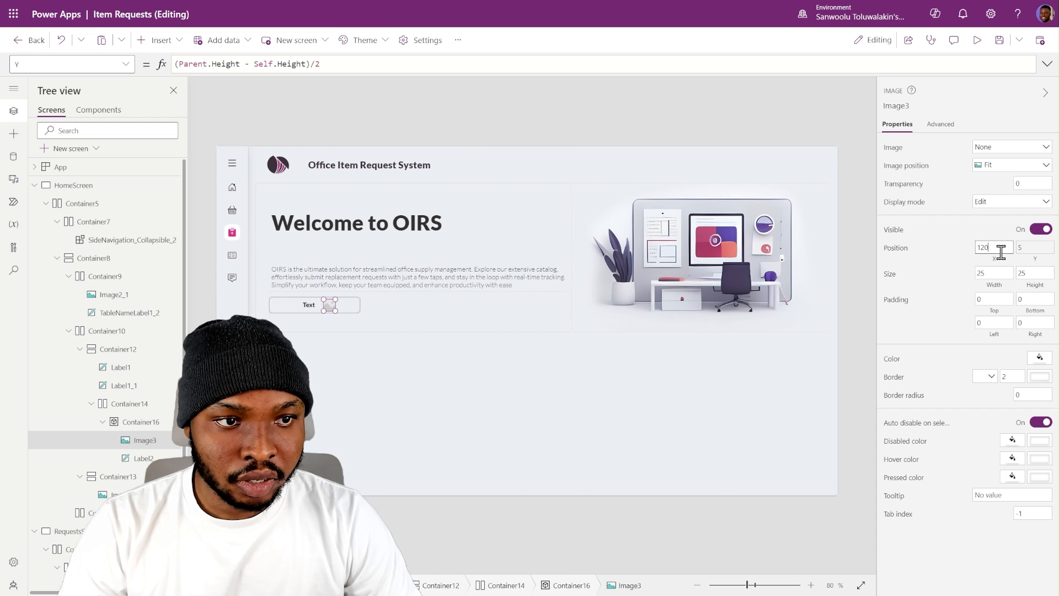
text(119)
key(BackSpace)
text(8)
click(967, 261)
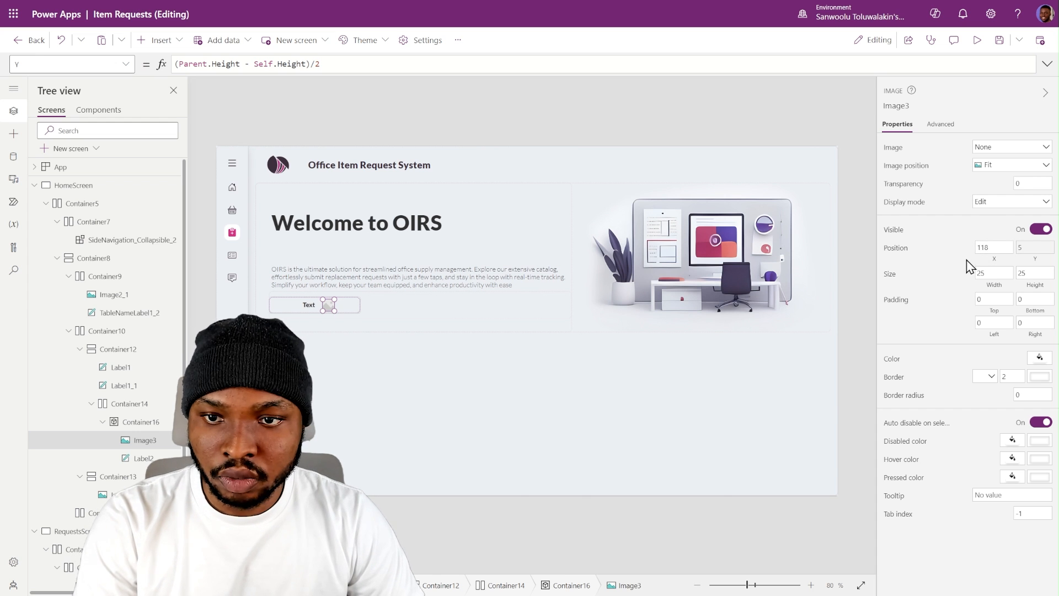
key(Down)
click(995, 247)
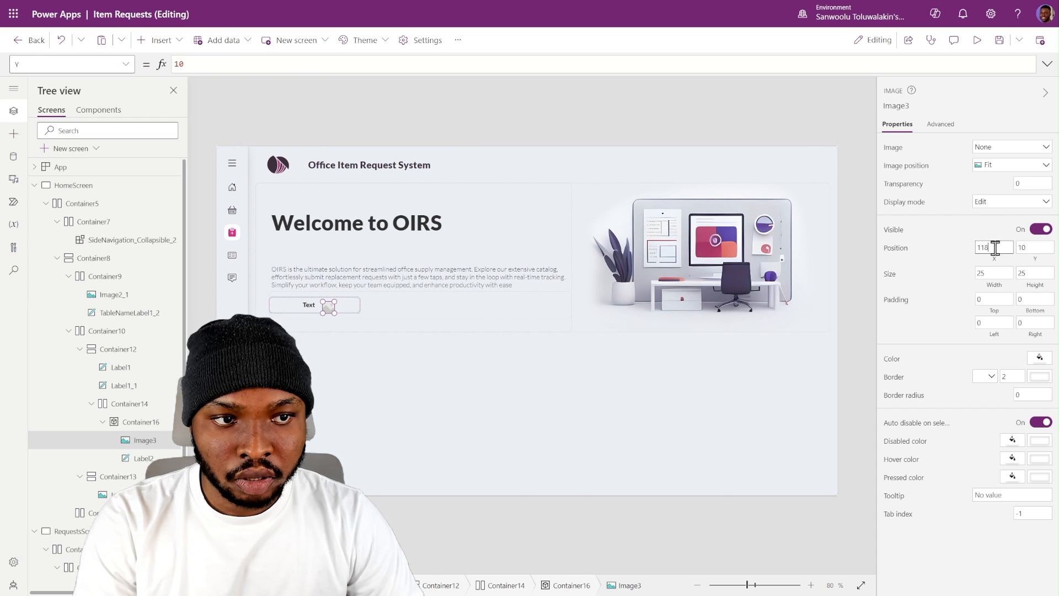
text(117)
click(906, 262)
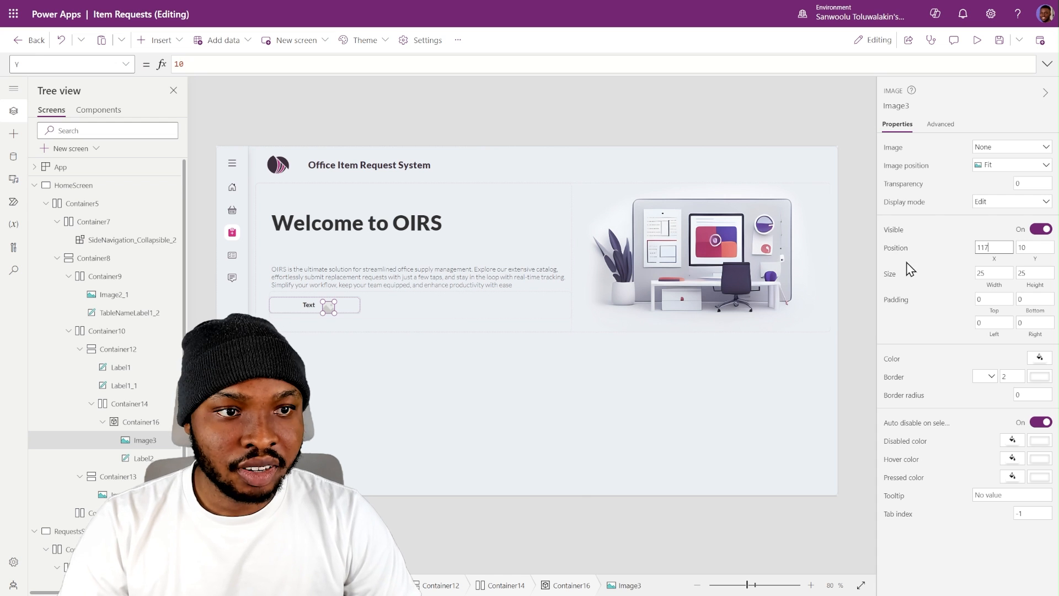
key(Right)
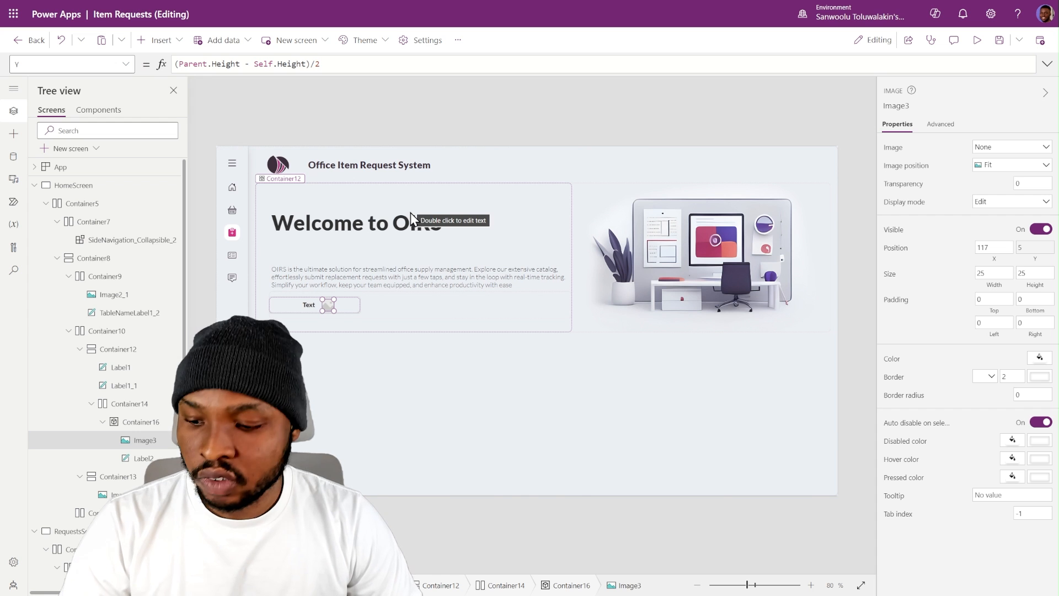
- Set the image's source to an encoded SVG formula using customIcons.InfoCircle, substituting "currentColor" with CustomTheme.PrimaryColor_Text
click(897, 149)
click(1047, 64)
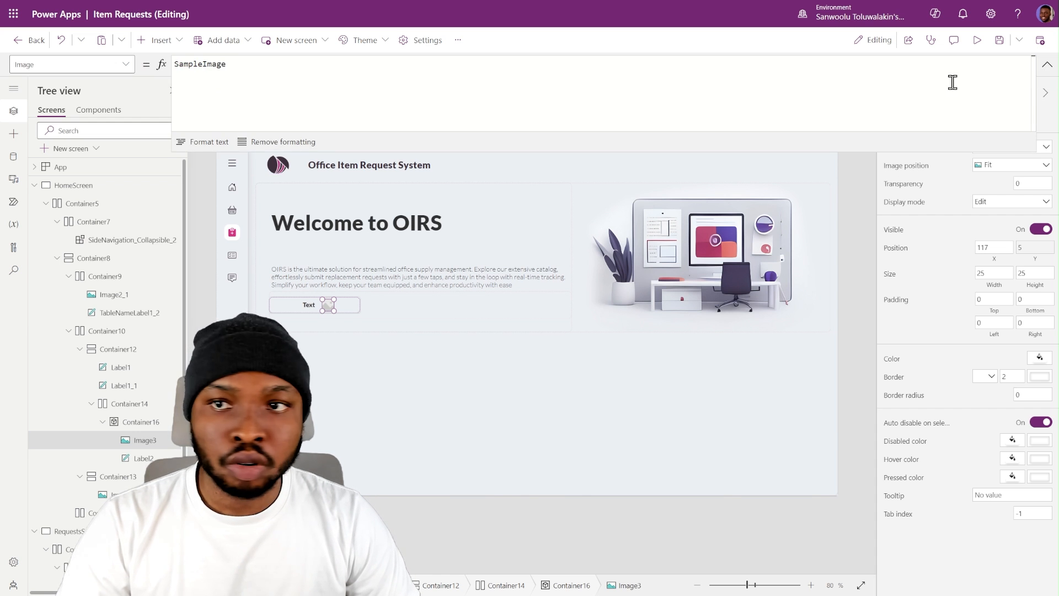
text("data:image/svg+xml;utf8, "&EncodeUrl(     Substitute(         customIcons.InfoCircle,         "currentColor", CustomTheme.PrimaryColor_Text     ) ))
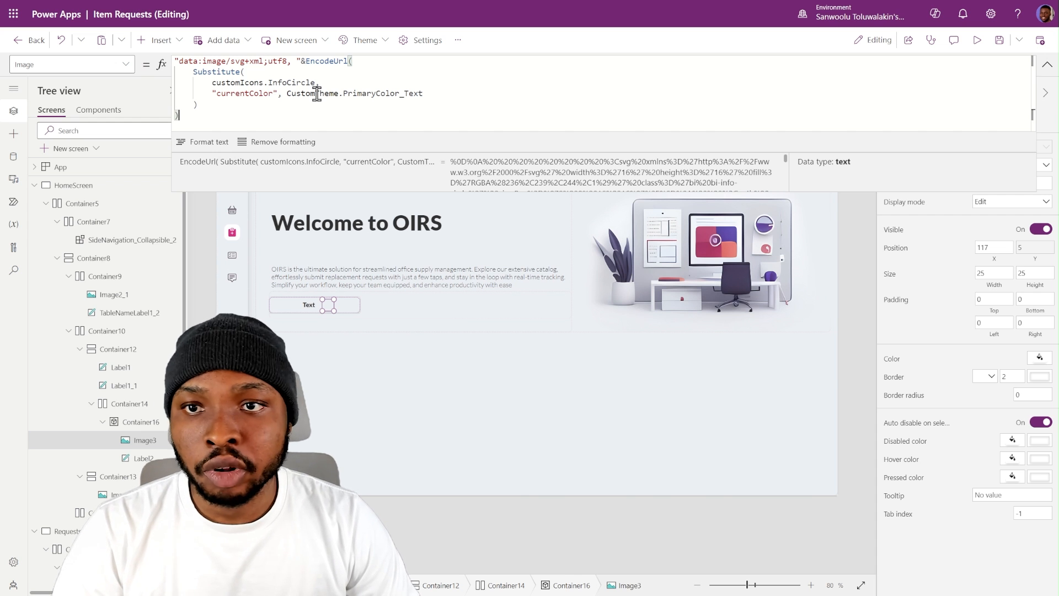
click(1047, 66)
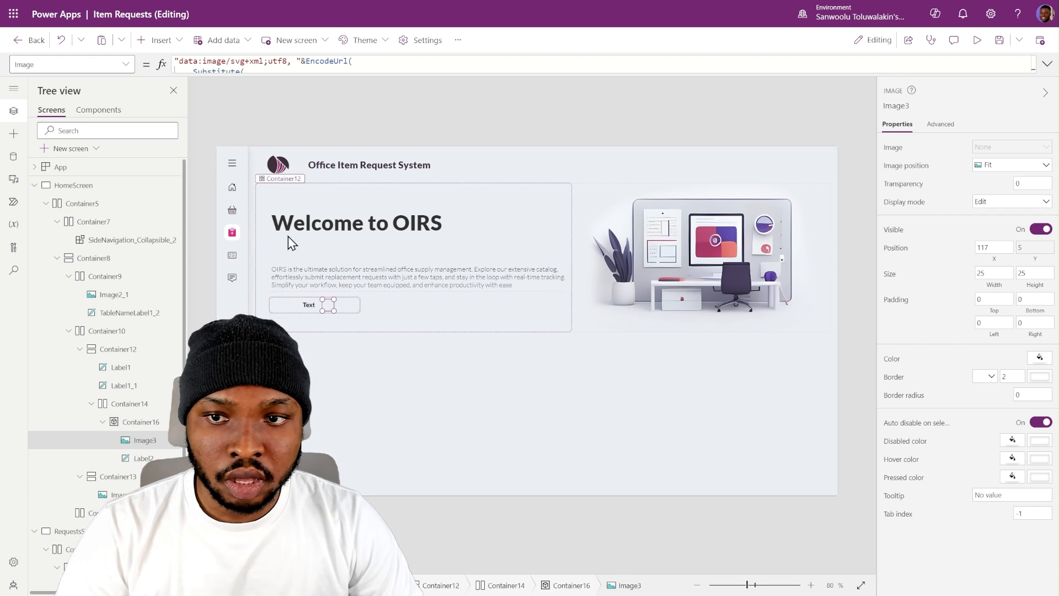
- Set the fill of Container16 to CustomTheme.TertiaryColor
click(143, 425)
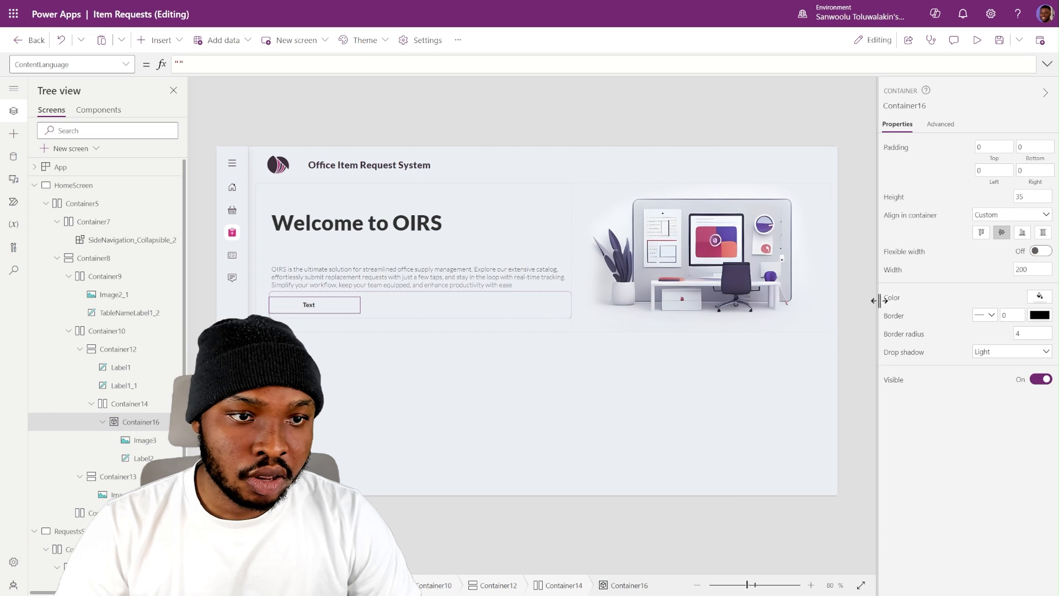
click(890, 300)
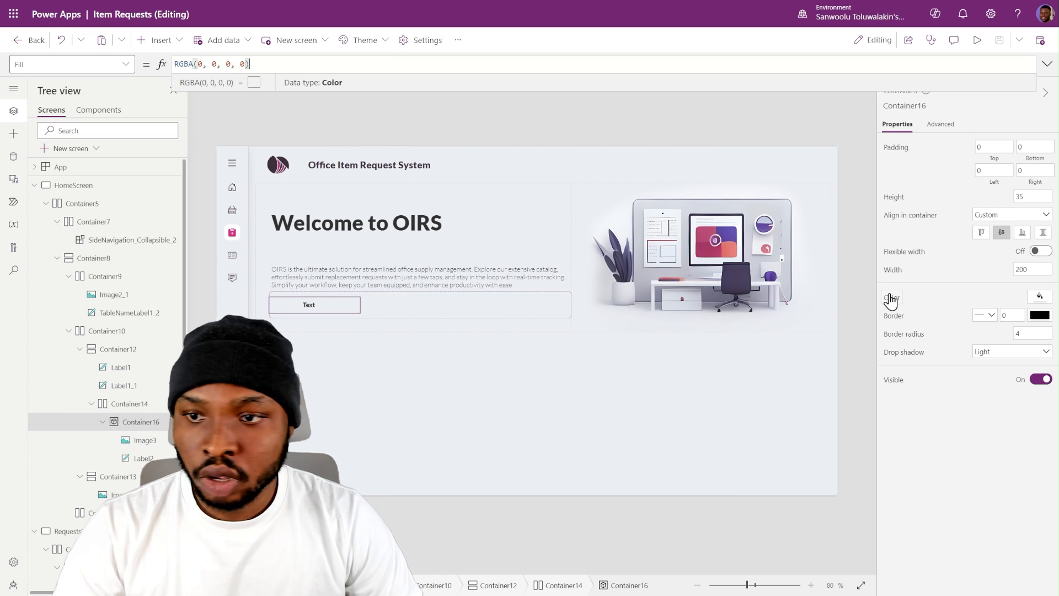
text(c)
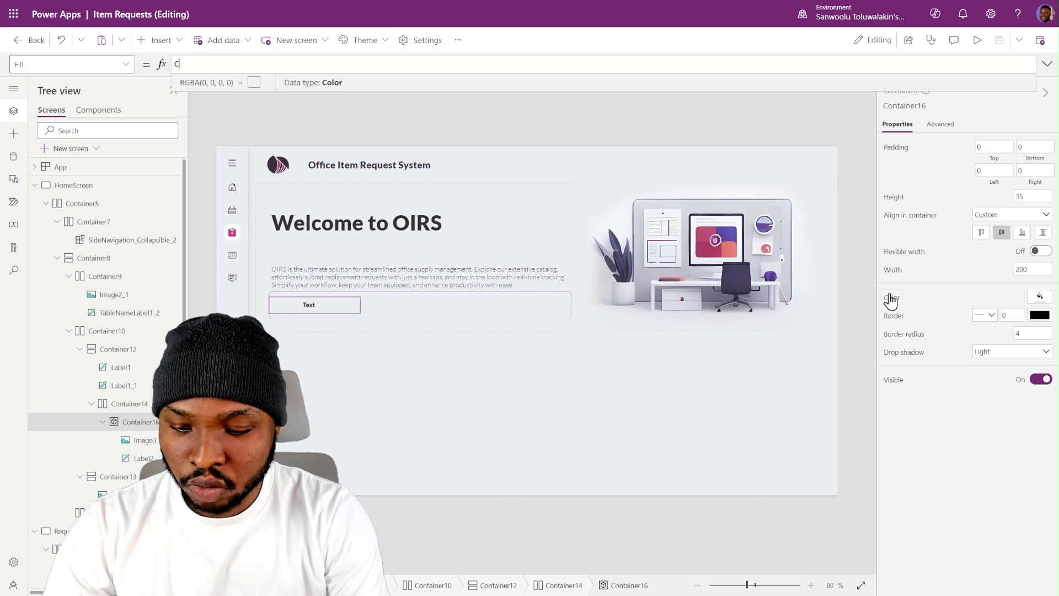
text(ustomTheme.)
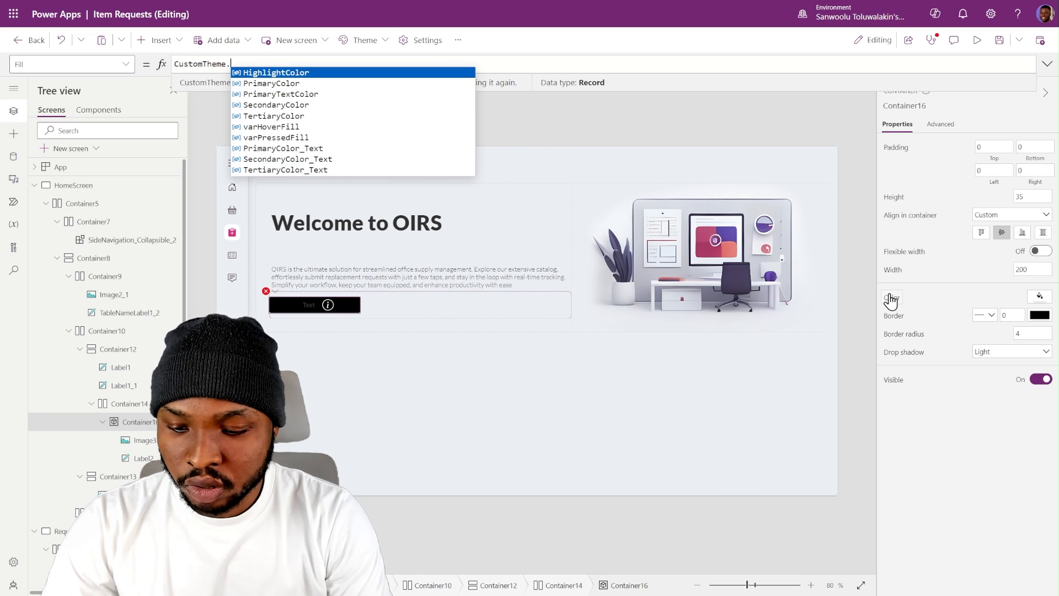
text(TertiaryColor)
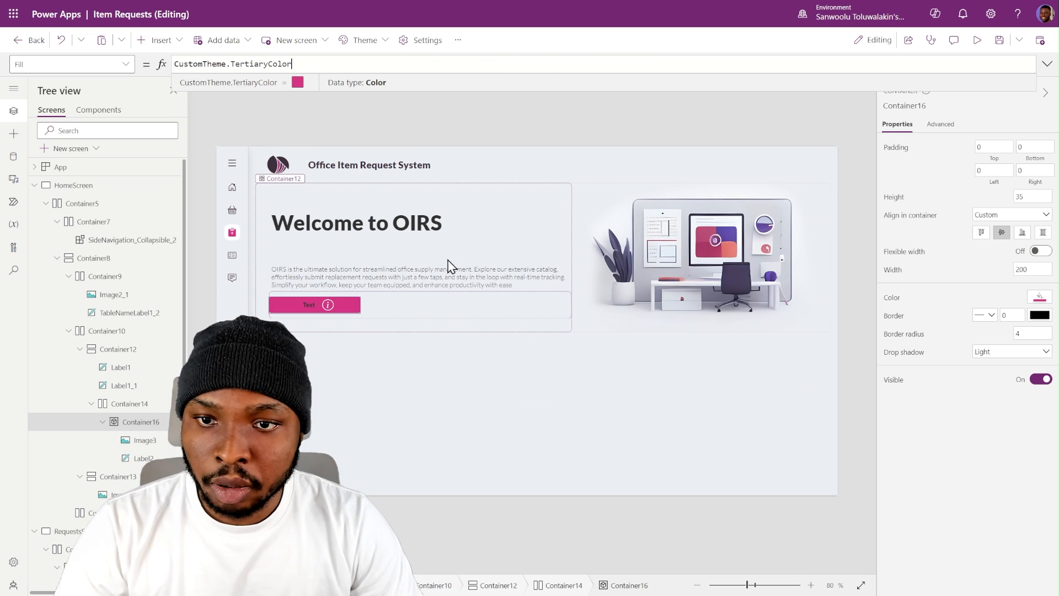
- Change the text color of the label inside Container16 to white
click(144, 444)
click(145, 457)
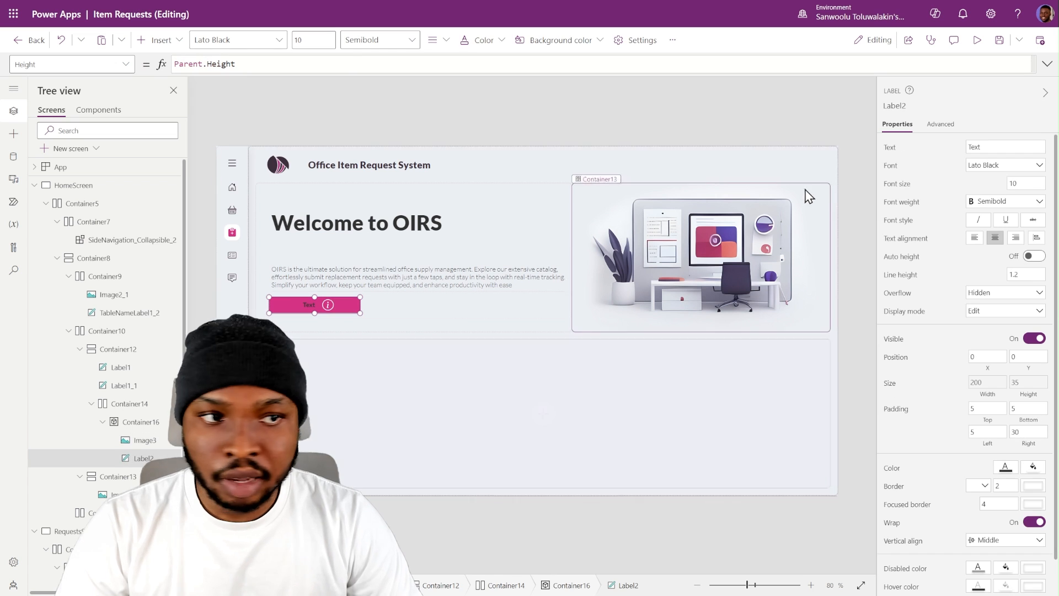
click(1005, 469)
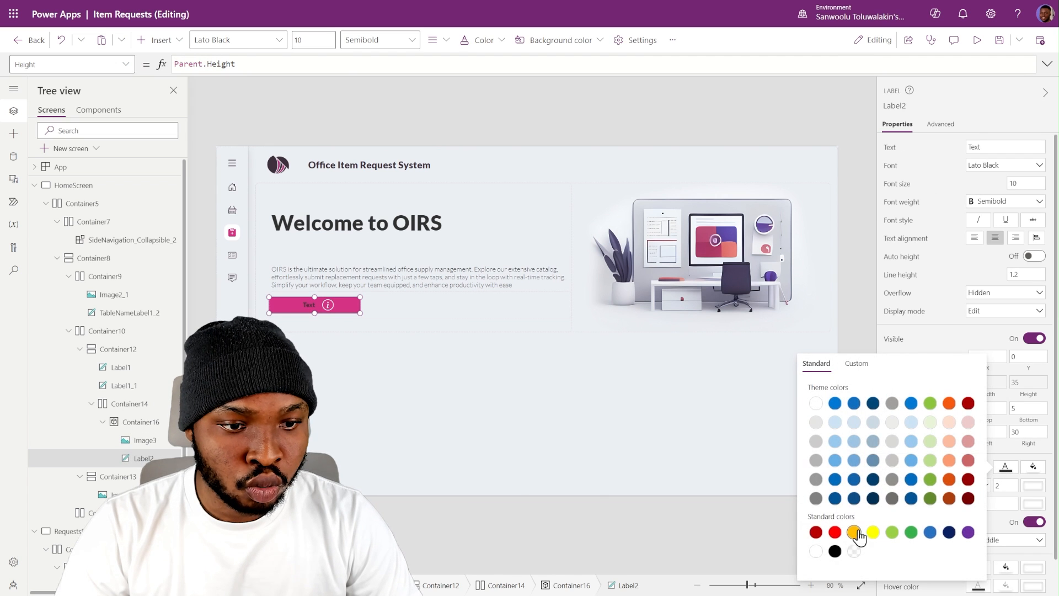
click(816, 551)
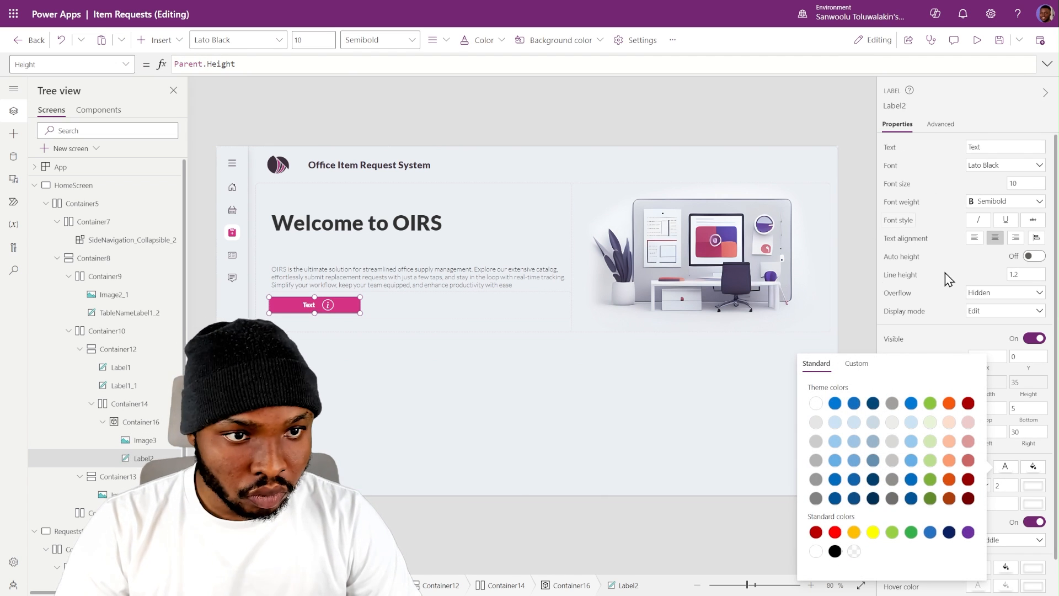
click(955, 342)
- Round the corners of Container16 with a border radius of 30
click(147, 426)
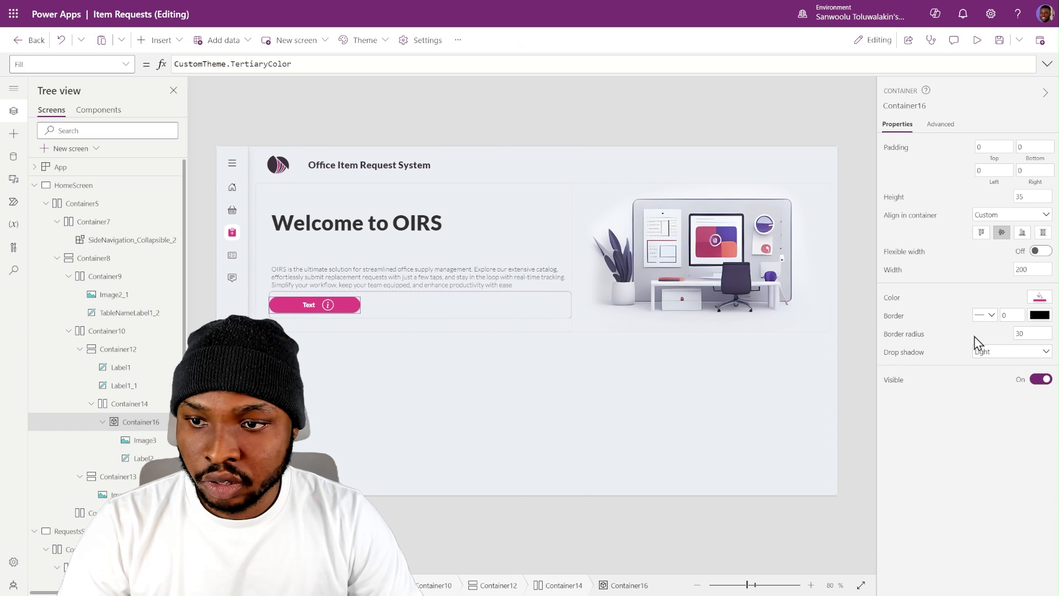
- Give Container16 a Semibold drop shadow and remove its border line
click(1003, 354)
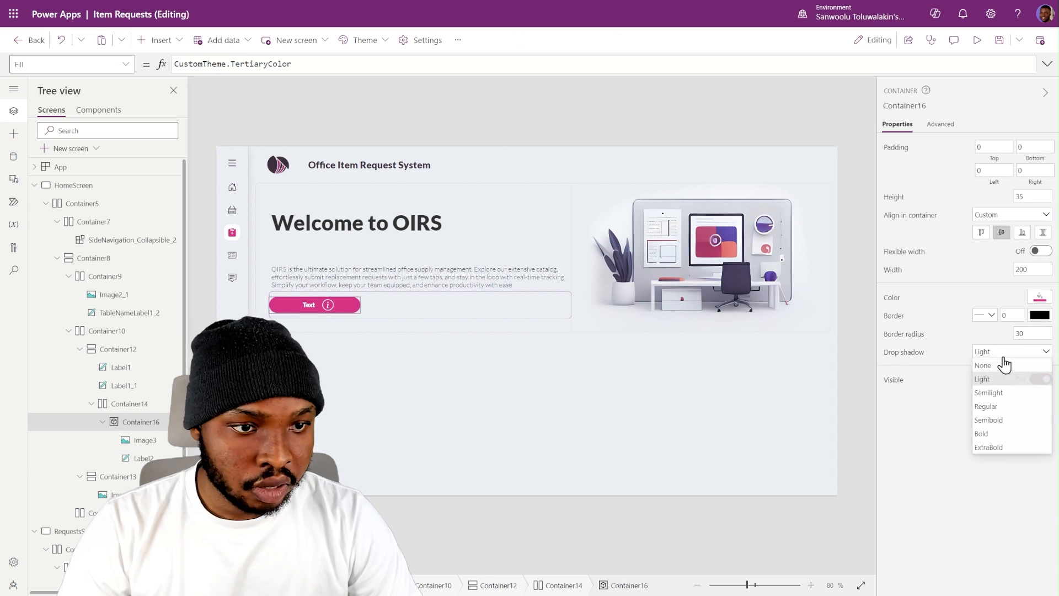
click(996, 421)
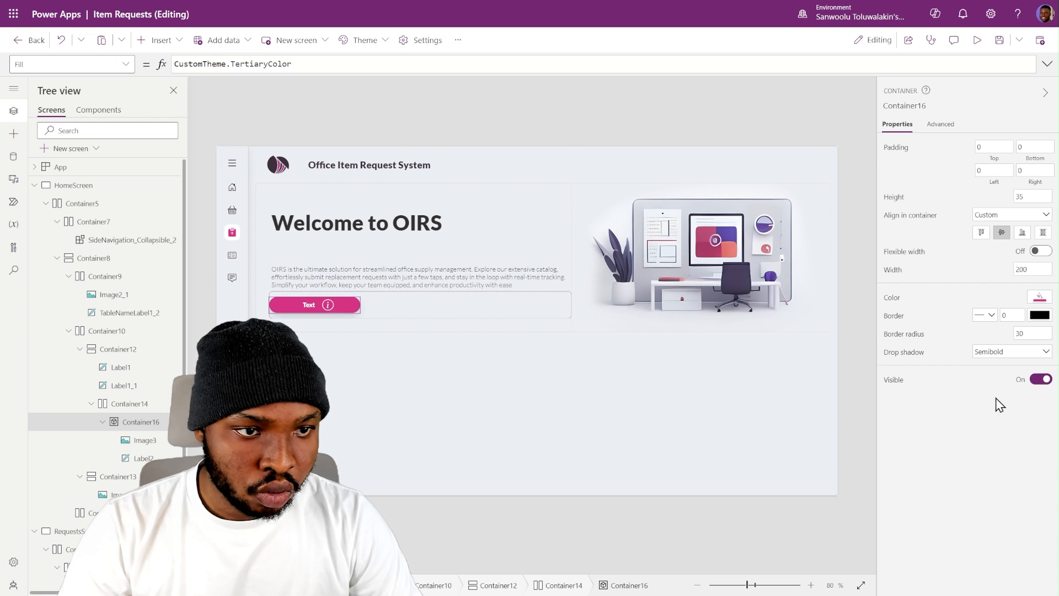
click(990, 318)
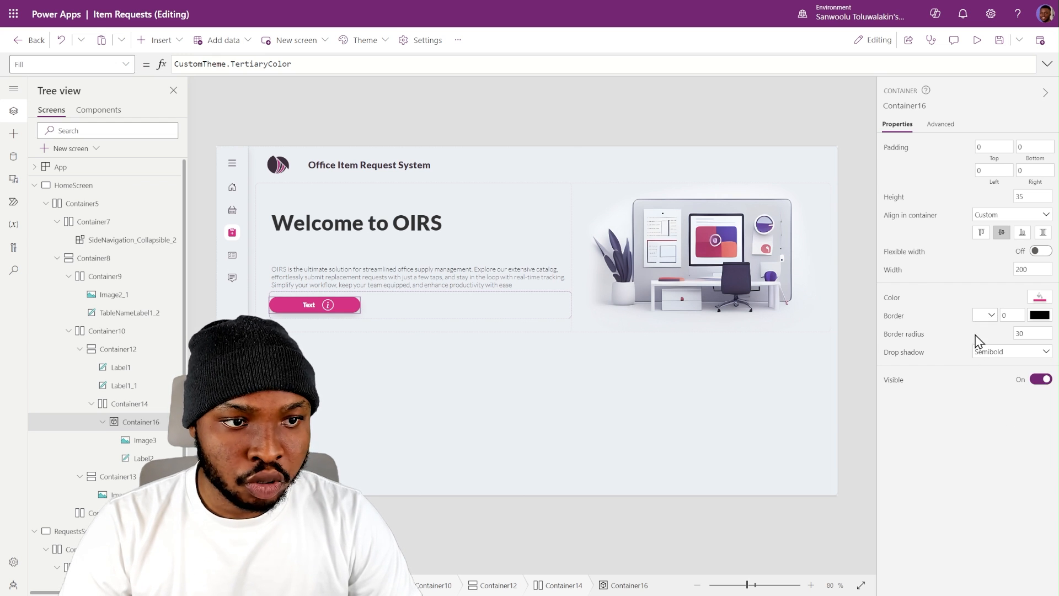
click(491, 107)
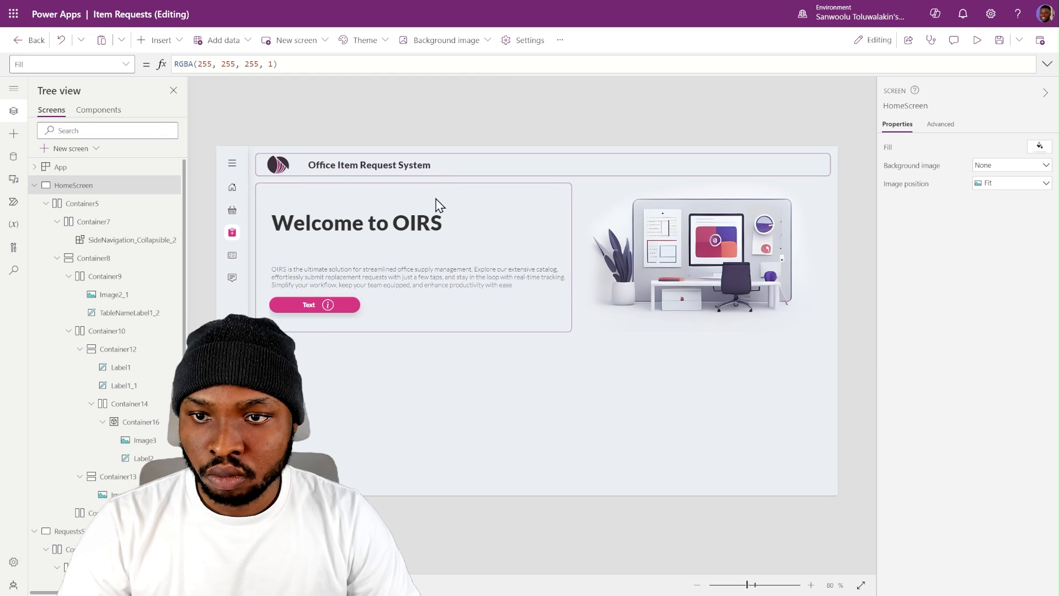
- Change the drop shadow of Container16 to Semilight
click(126, 424)
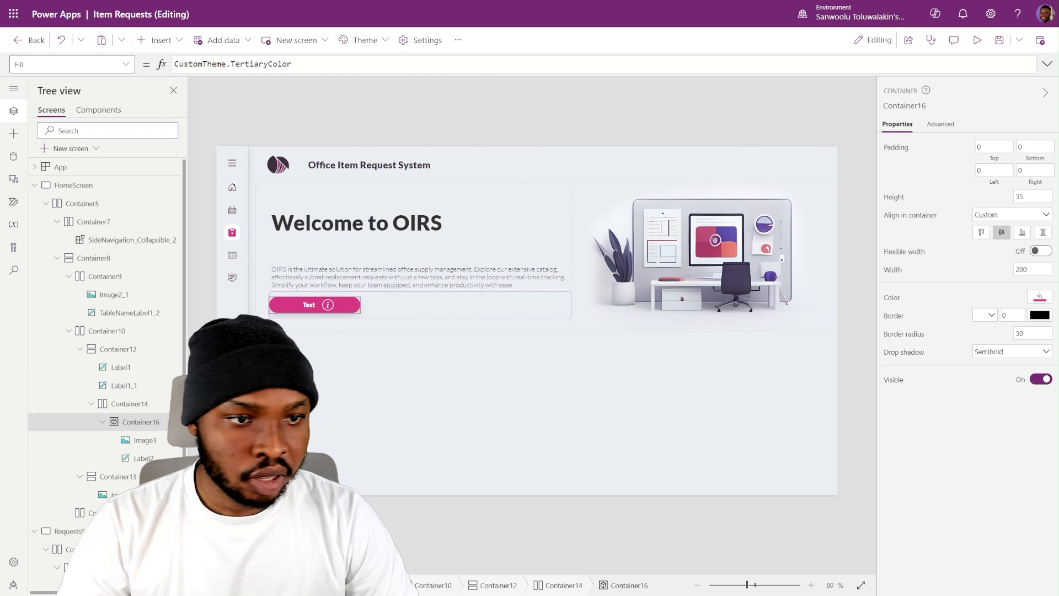
click(1005, 352)
click(1001, 392)
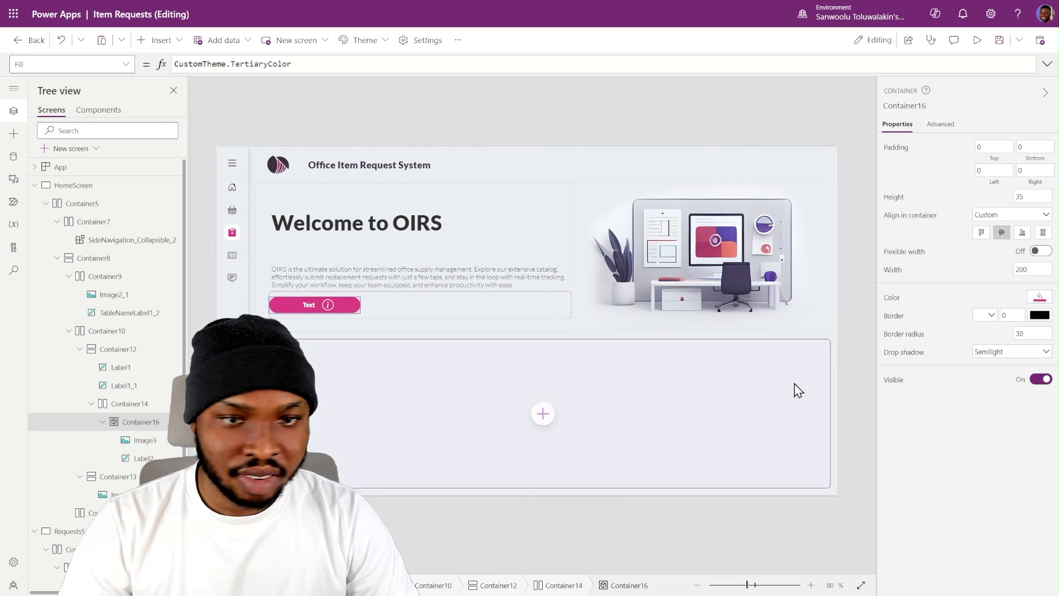
click(479, 120)
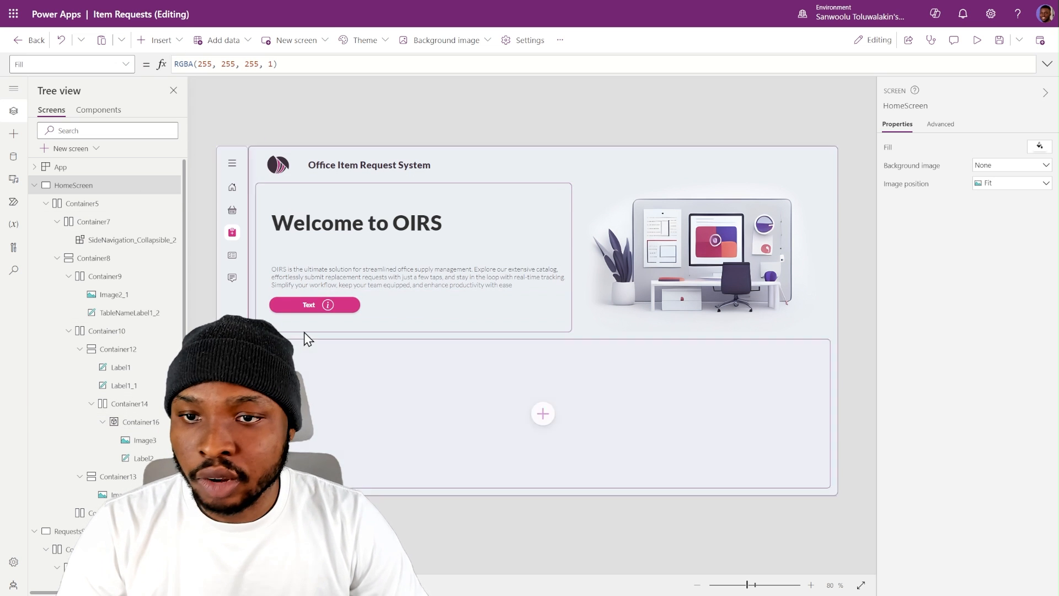
- Insert a button into Container16 above the icon image and set its X position to 0
click(132, 441)
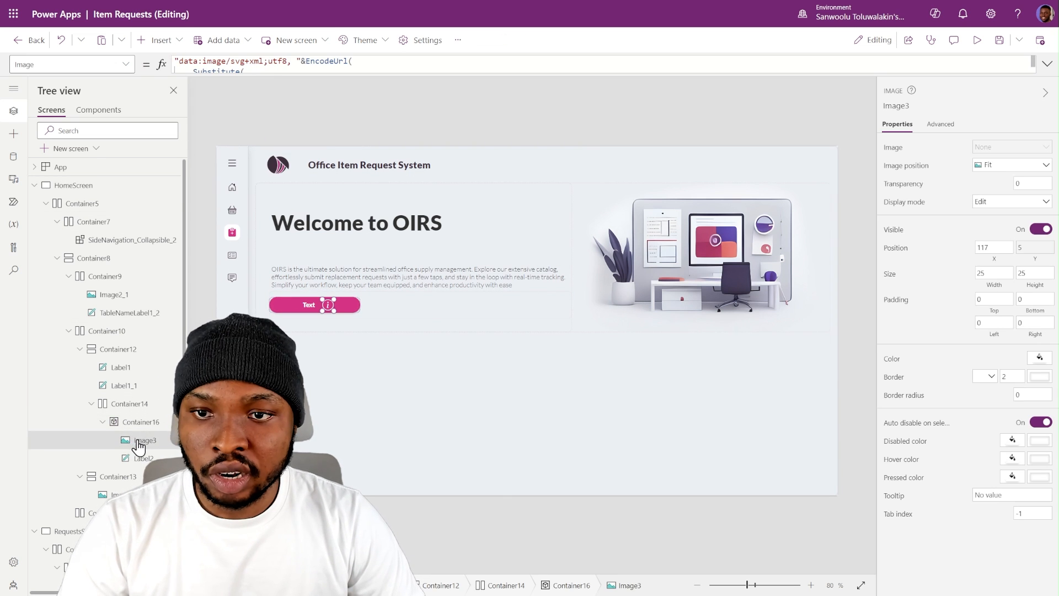
click(161, 39)
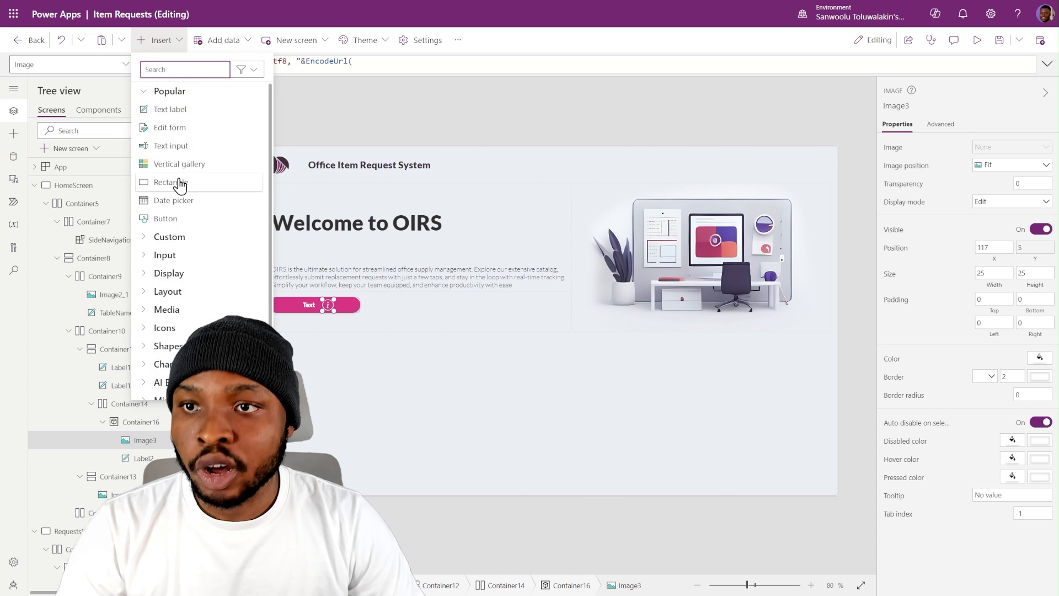
key(Escape)
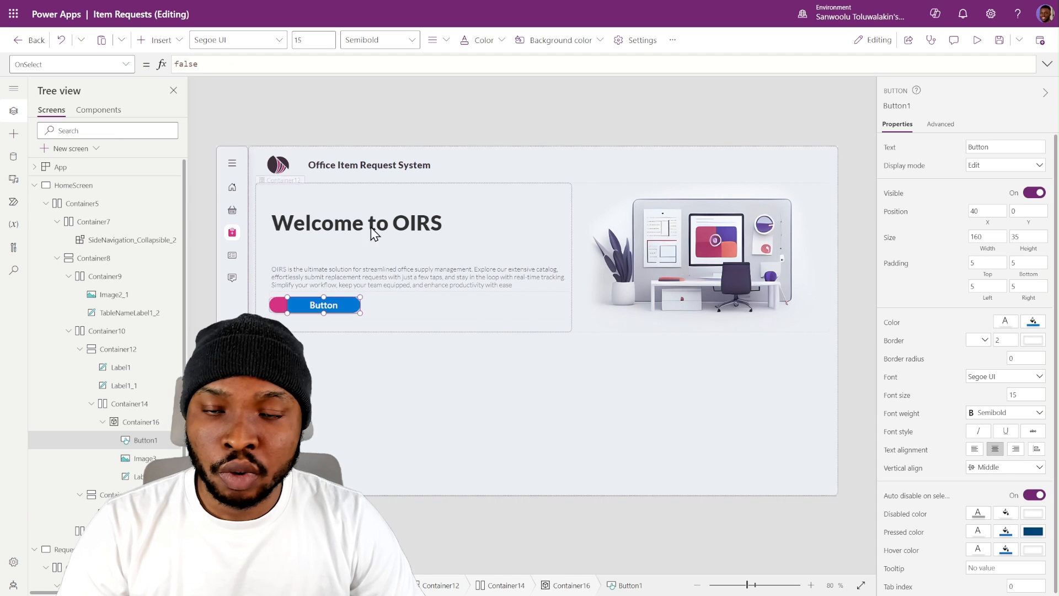
click(988, 212)
text(0)
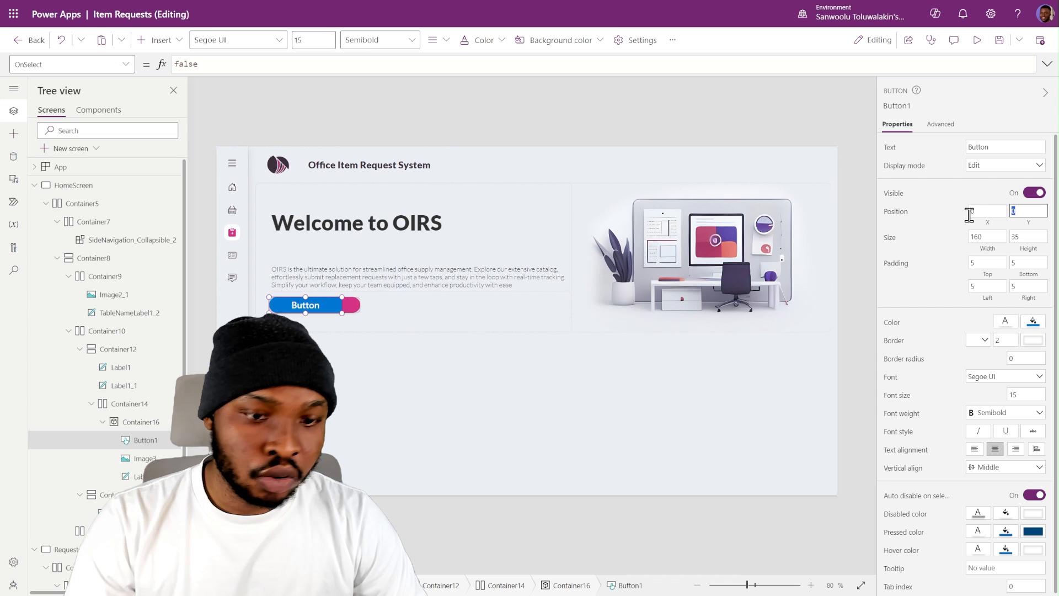
- Size the button to its container with Width set to Parent.Width and Height set to Parent.Height
click(987, 255)
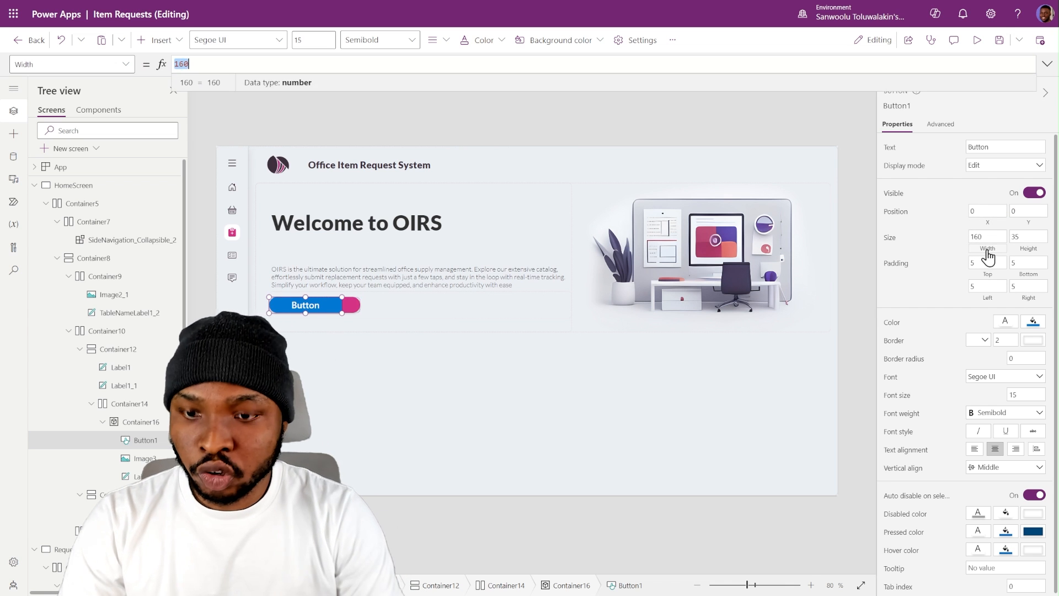
text(Parent.Width)
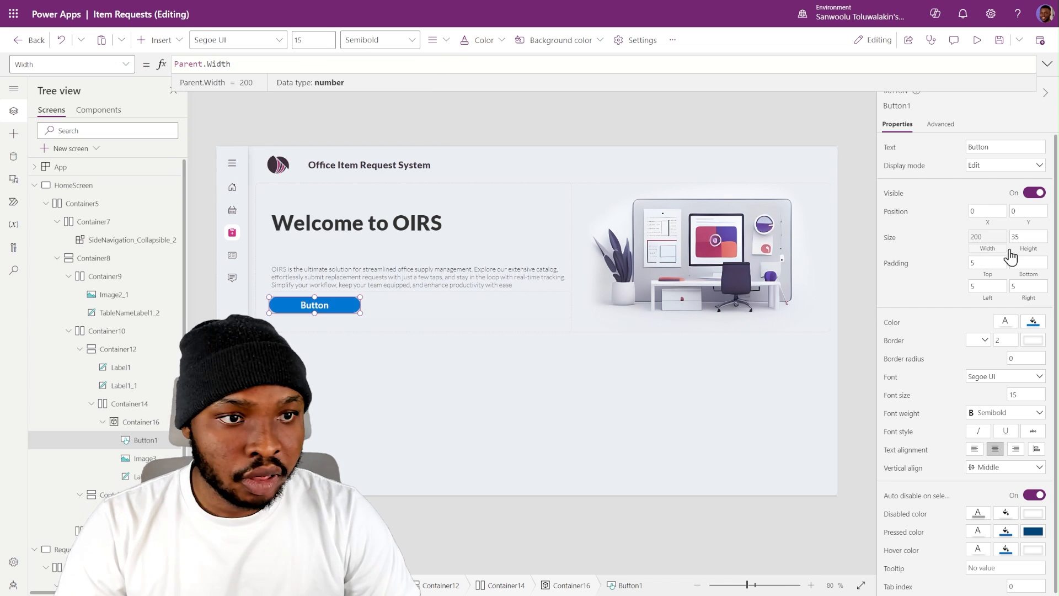
click(1036, 256)
key(BackSpace)
key(BackSpace)
text(Parent.Height)
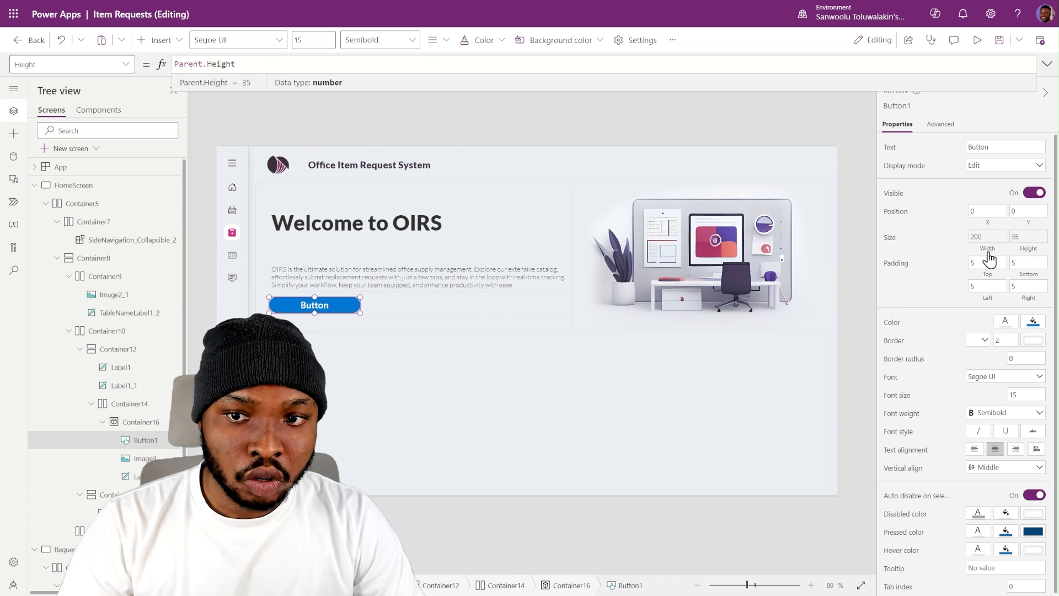
- Fill the button with white and set its PressedFill to CustomTheme.varPressedFill
click(1028, 324)
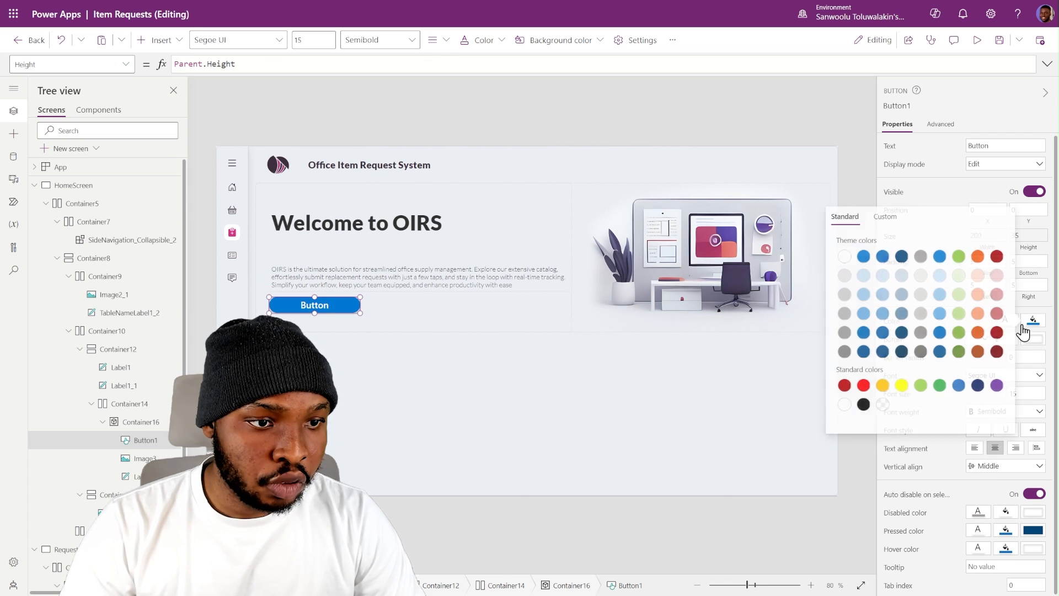
click(947, 521)
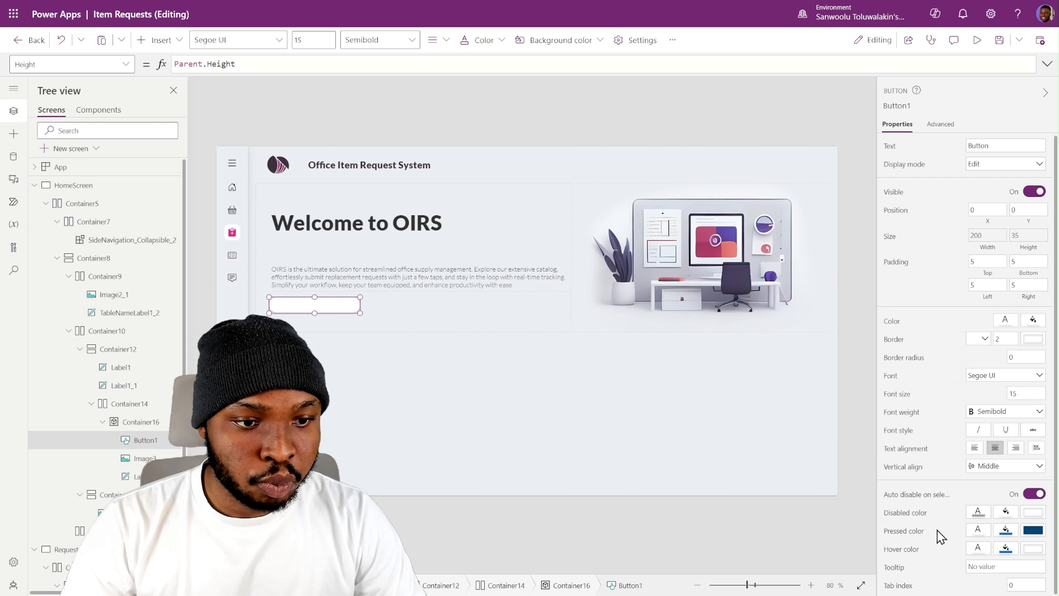
click(119, 64)
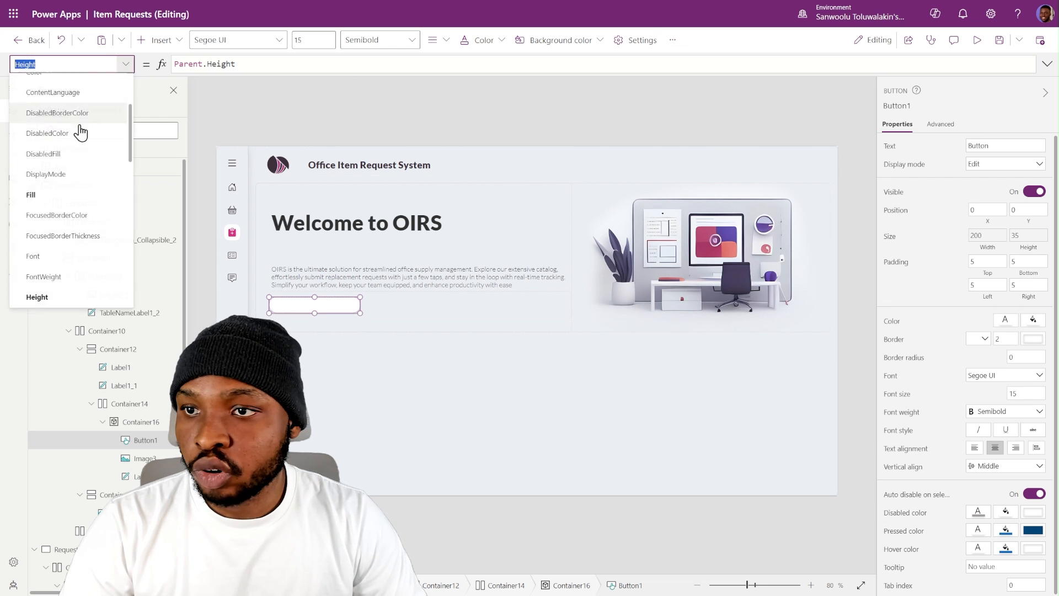
scroll(52, 213, down, 4)
scroll(56, 221, down, 3)
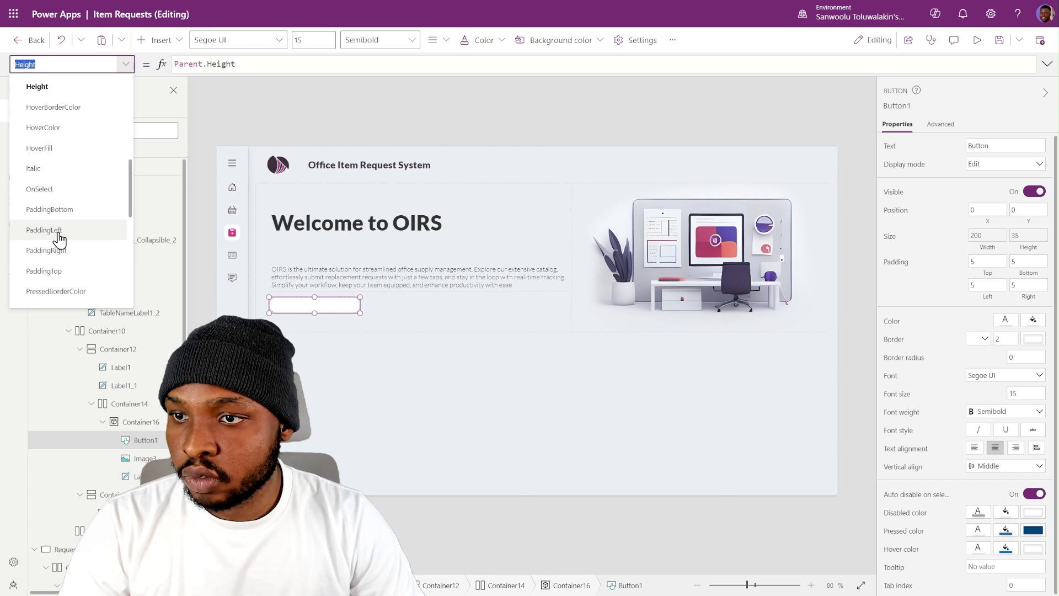
click(56, 193)
click(230, 65)
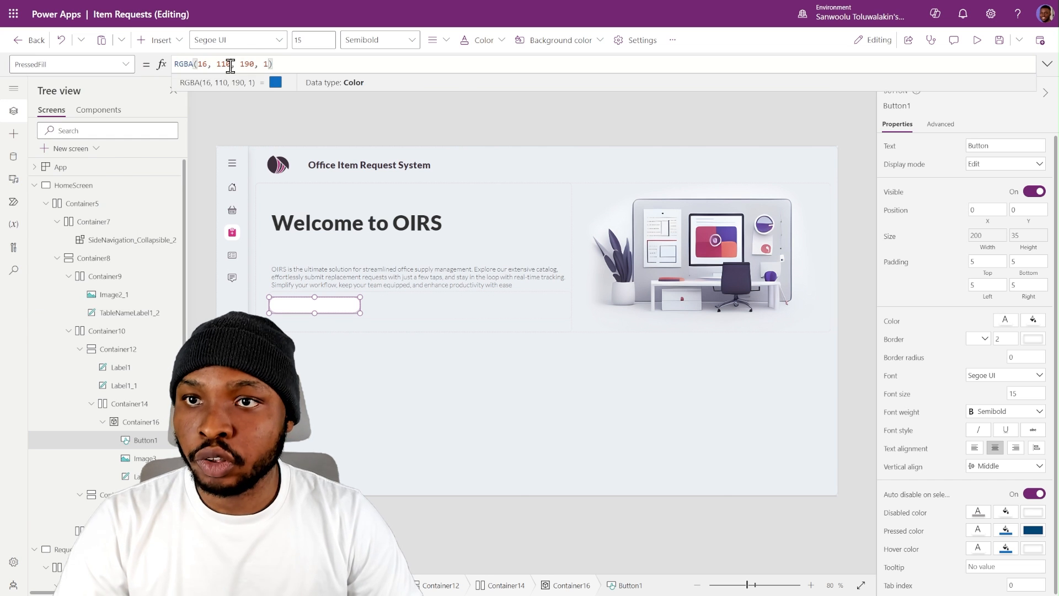
key(ctrl+a)
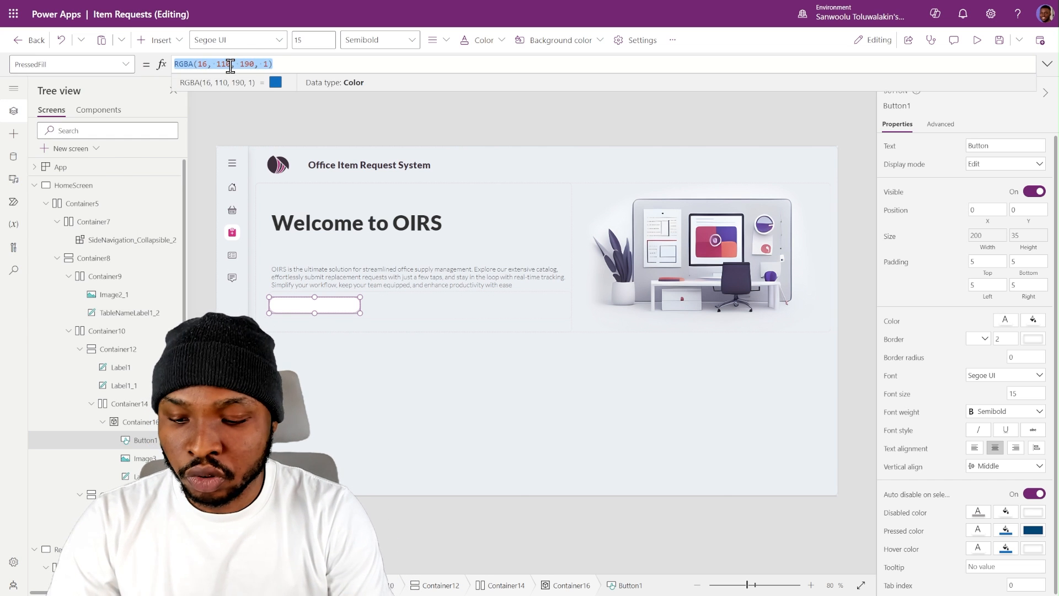
text(CustomTheme.)
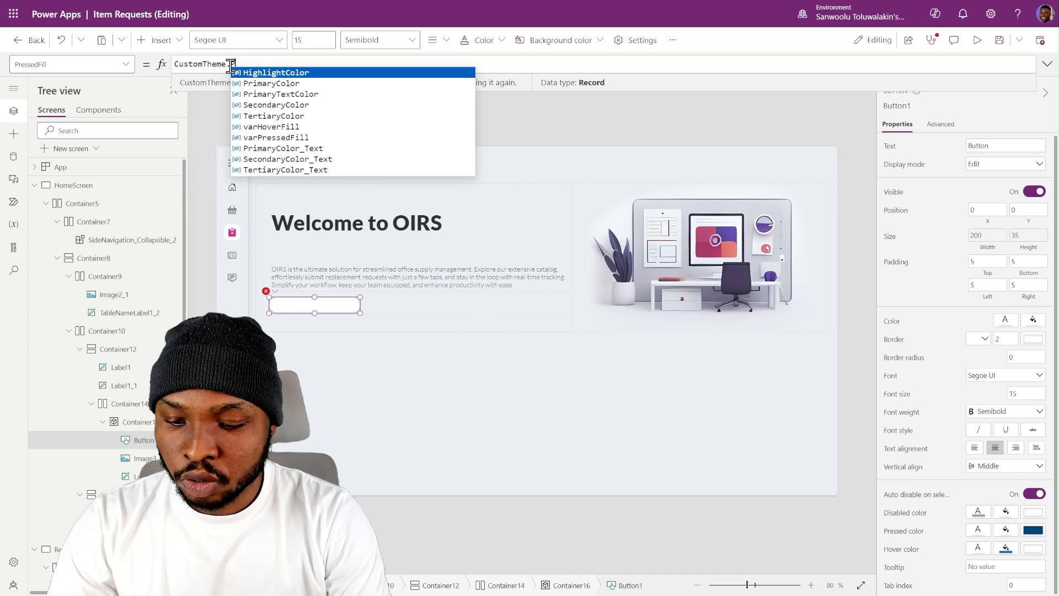
text(va)
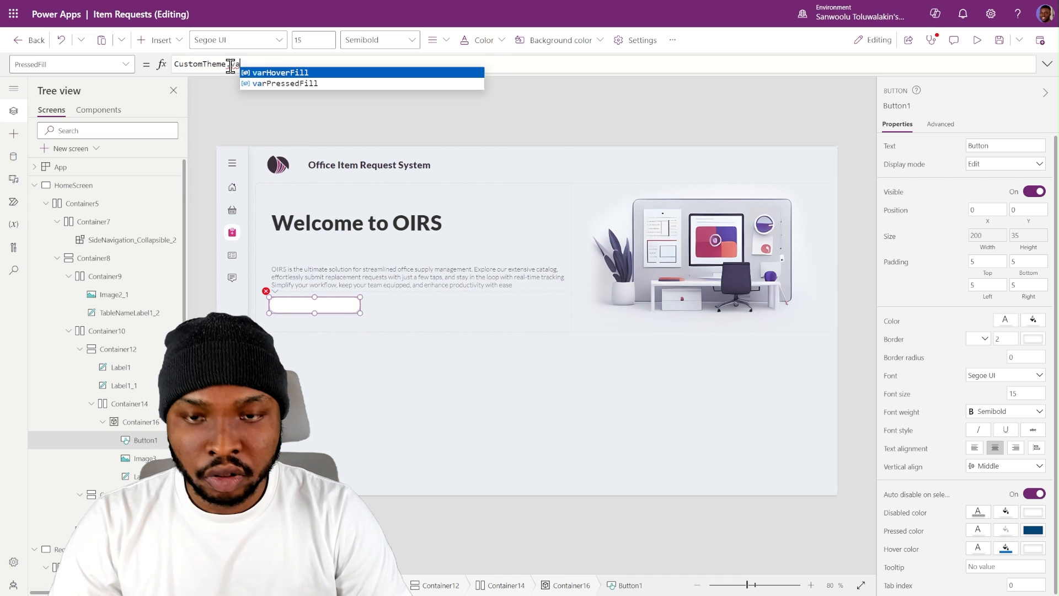
key(Down)
key(Tab)
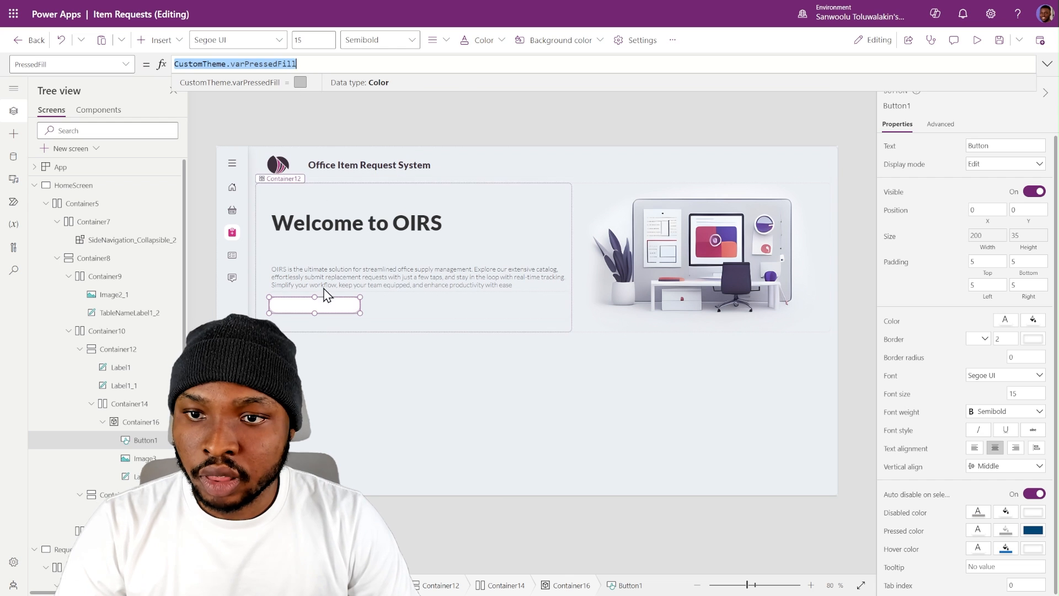
- Set the button's HoverFill to CustomTheme.varHoverFill, reusing the PressedFill formula as a starting point
key(alt)
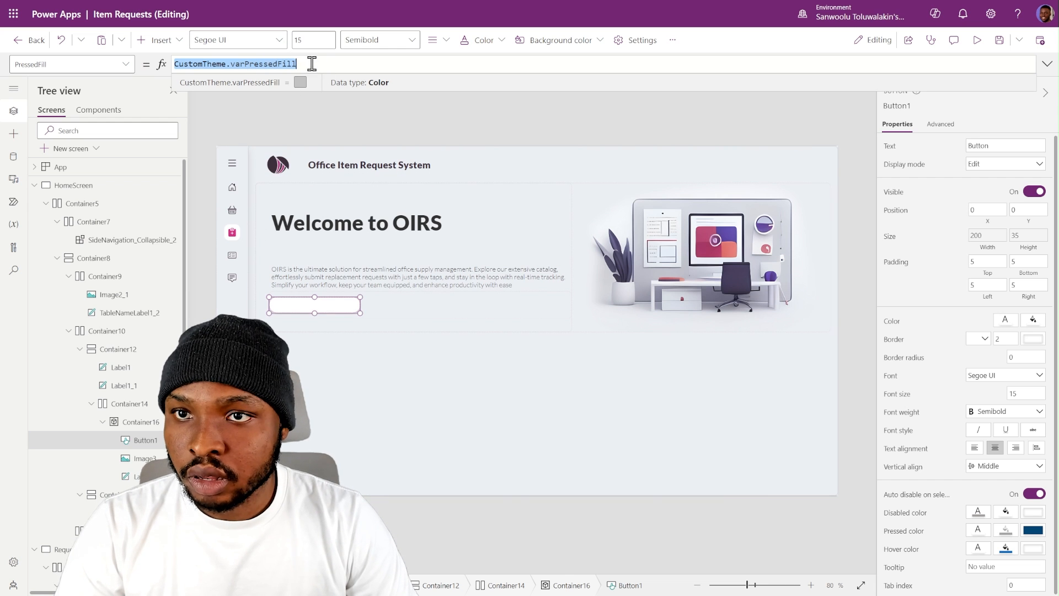
drag(308, 63, 172, 68)
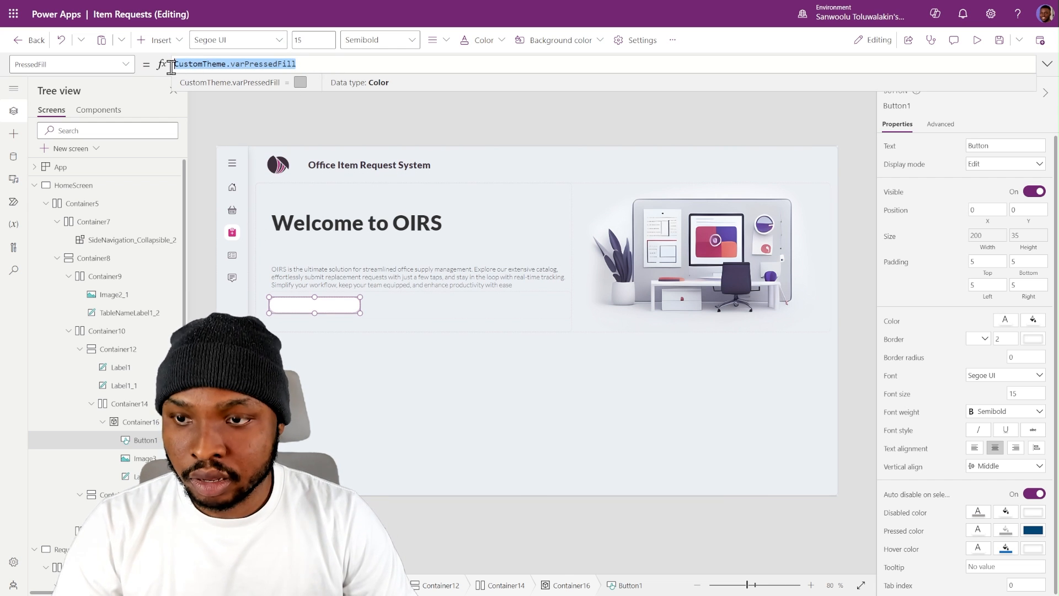
click(126, 65)
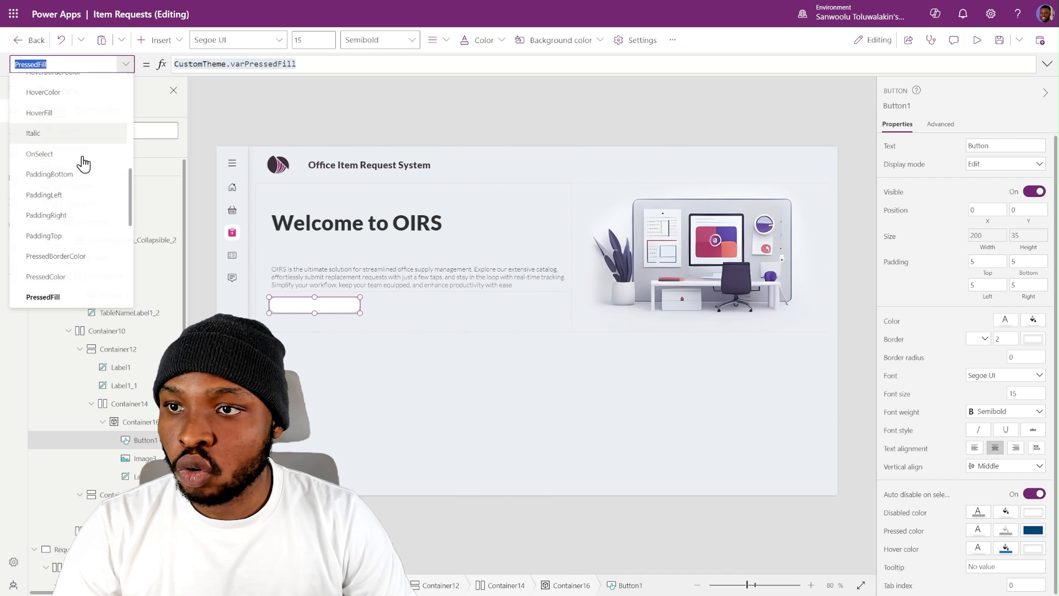
click(67, 113)
drag(175, 64, 270, 65)
text(CustomTheme.varPressedFill)
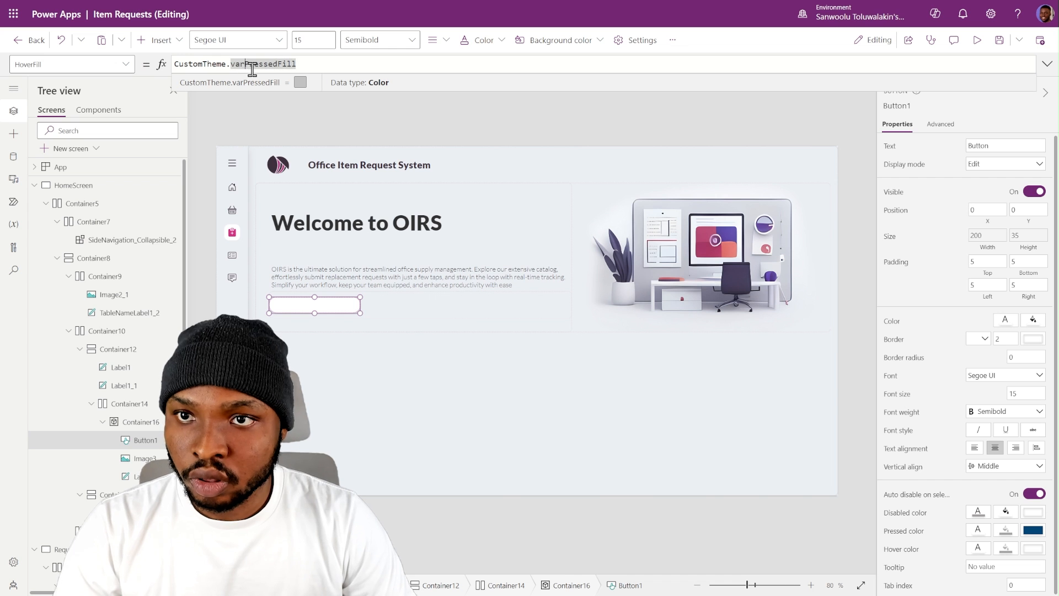
text(h)
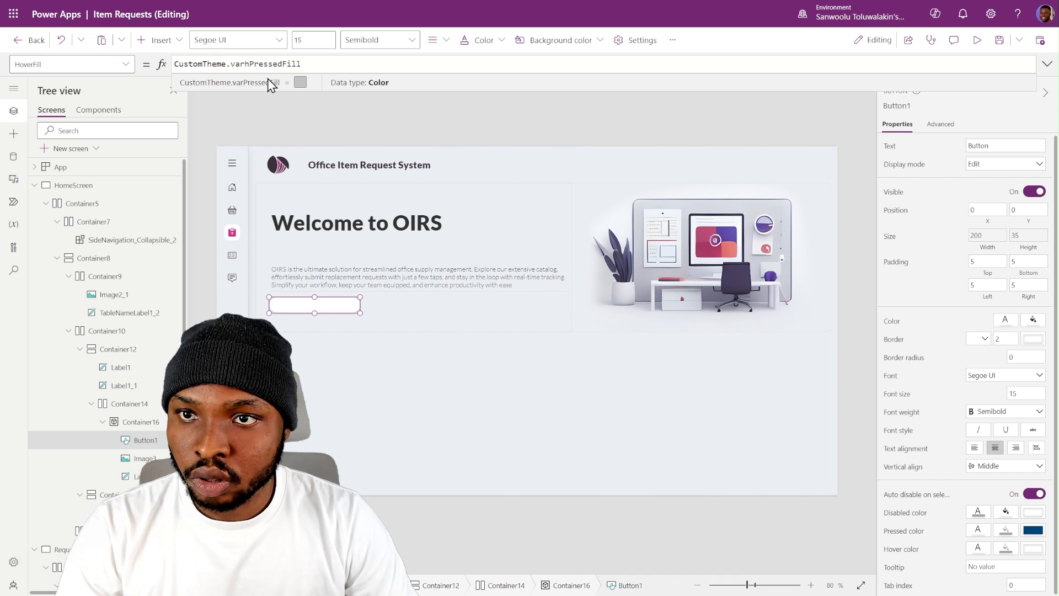
text(p)
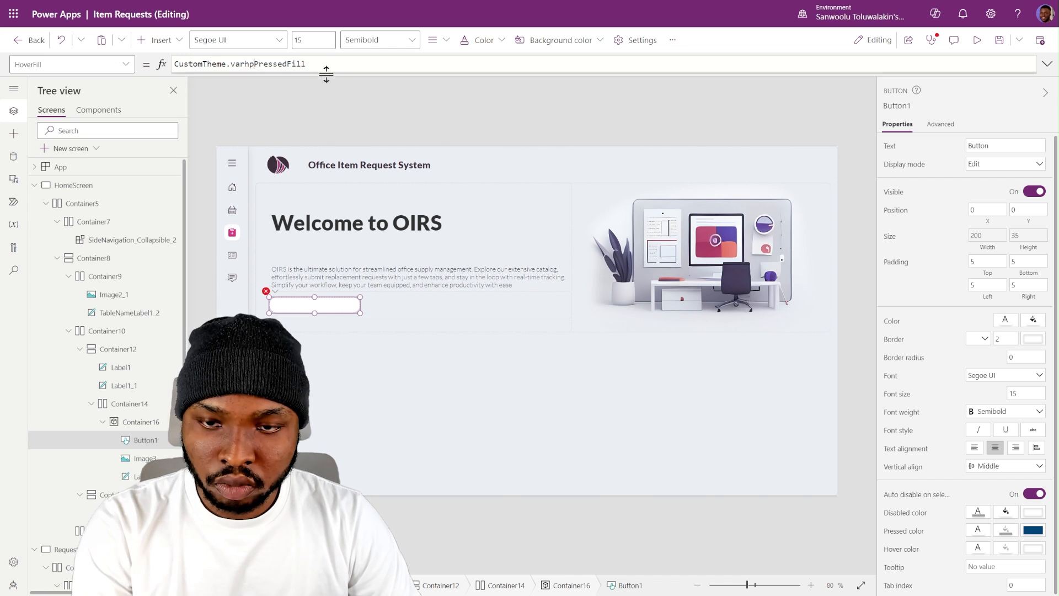
key(BackSpace)
text(ove)
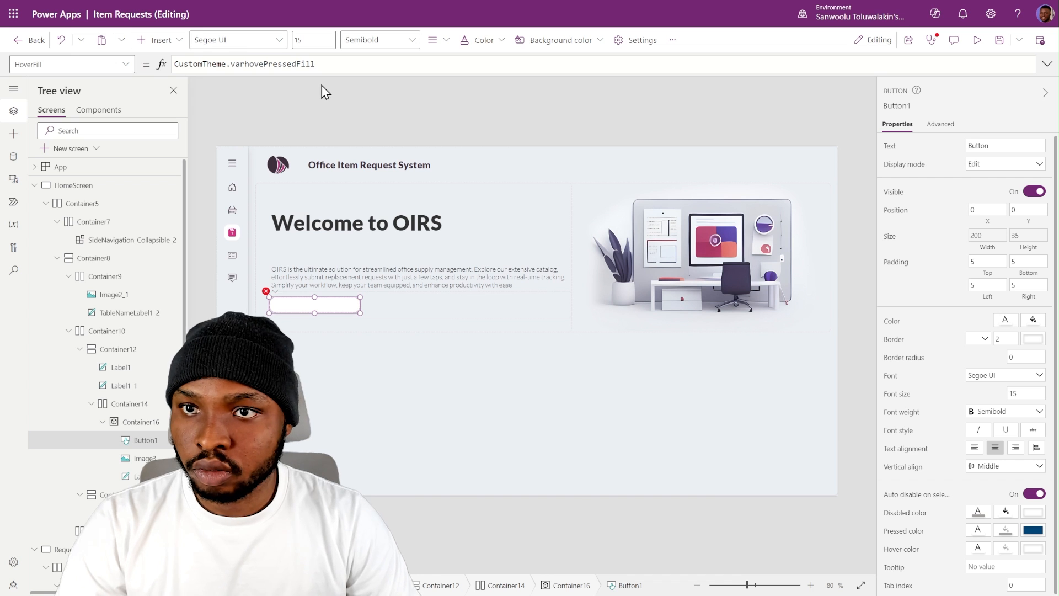
key(BackSpace)
key(BackSpace)
key(BackSpace)
key(BackSpace)
key(BackSpace)
key(BackSpace)
key(BackSpace)
text(Va)
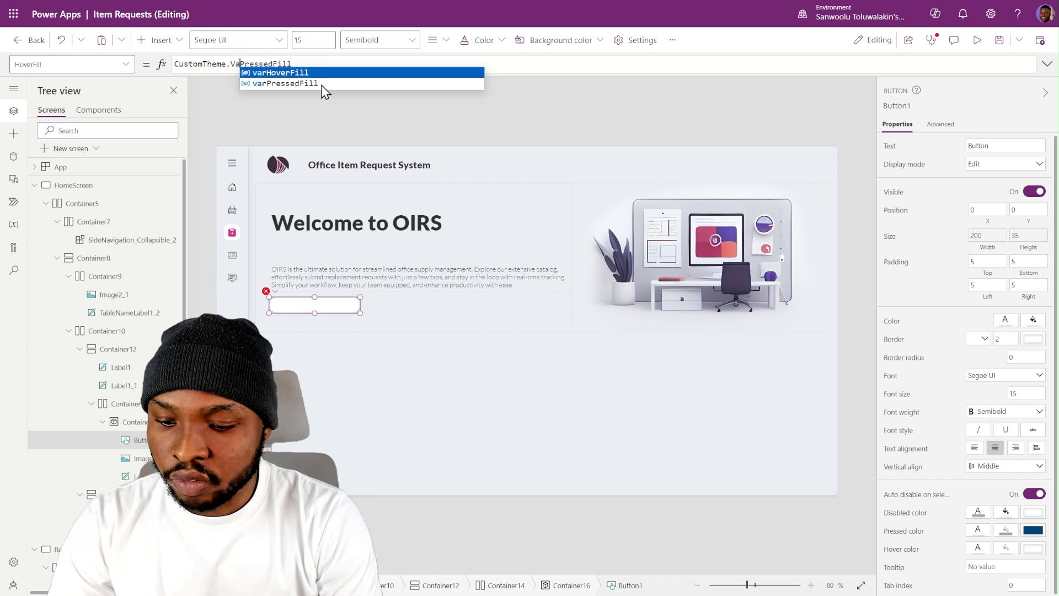
key(Tab)
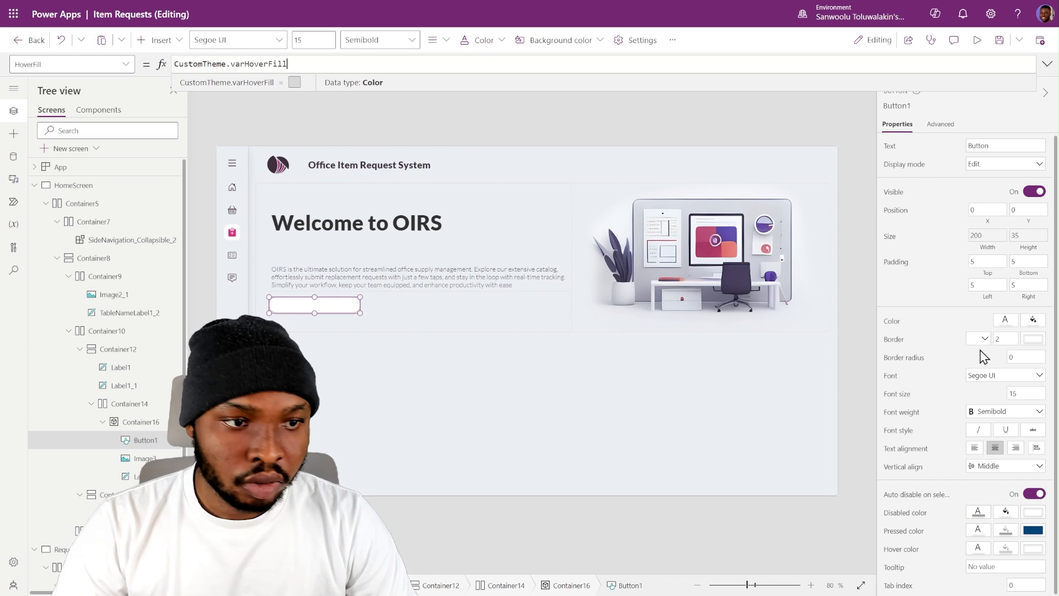
- Make the button's fill transparent and clear its text
click(1034, 322)
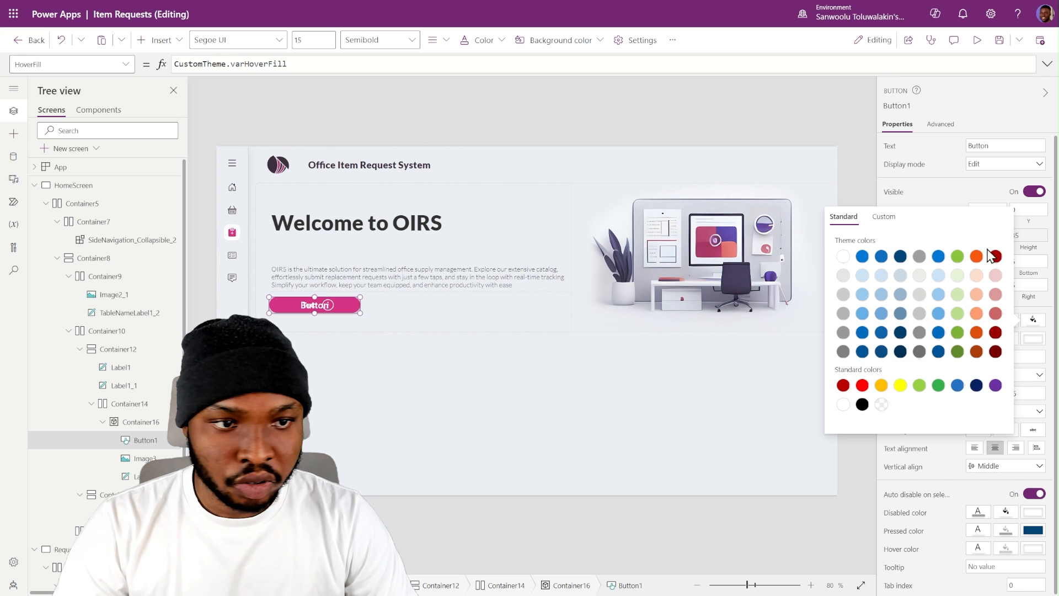
click(921, 187)
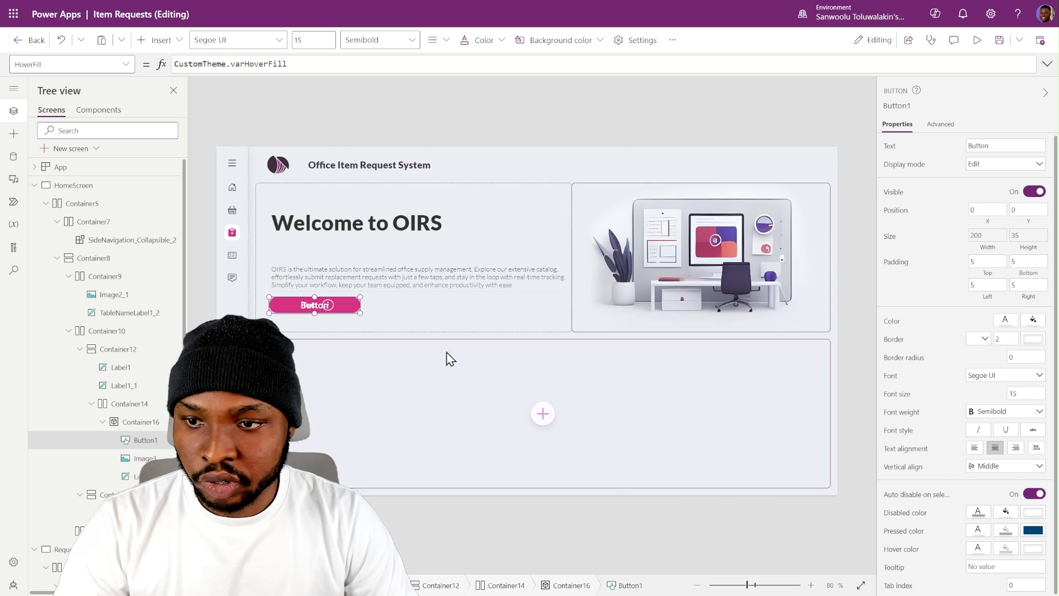
double_click(991, 146)
key(BackSpace)
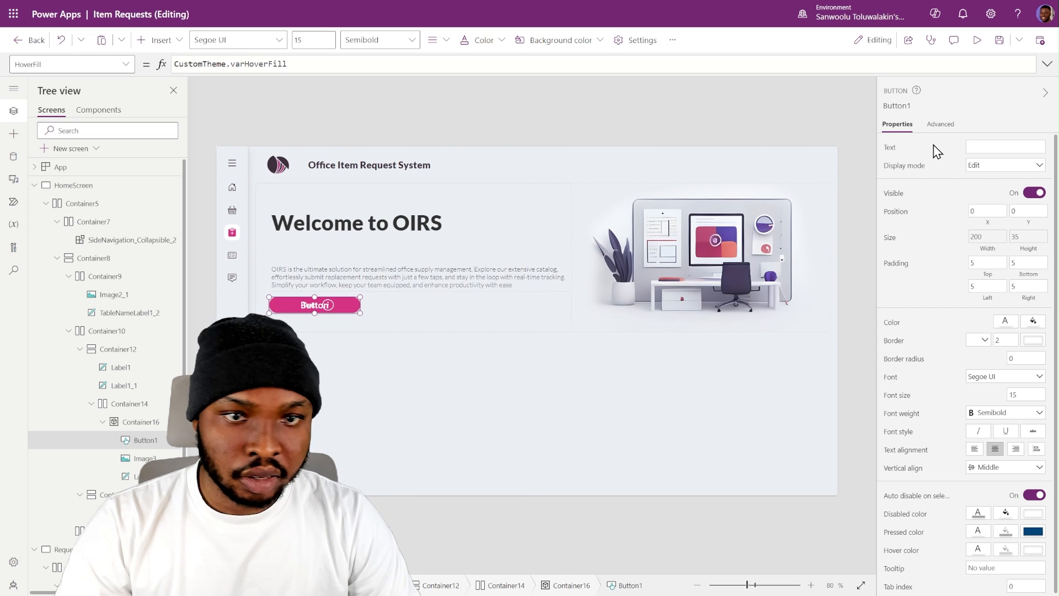
click(472, 110)
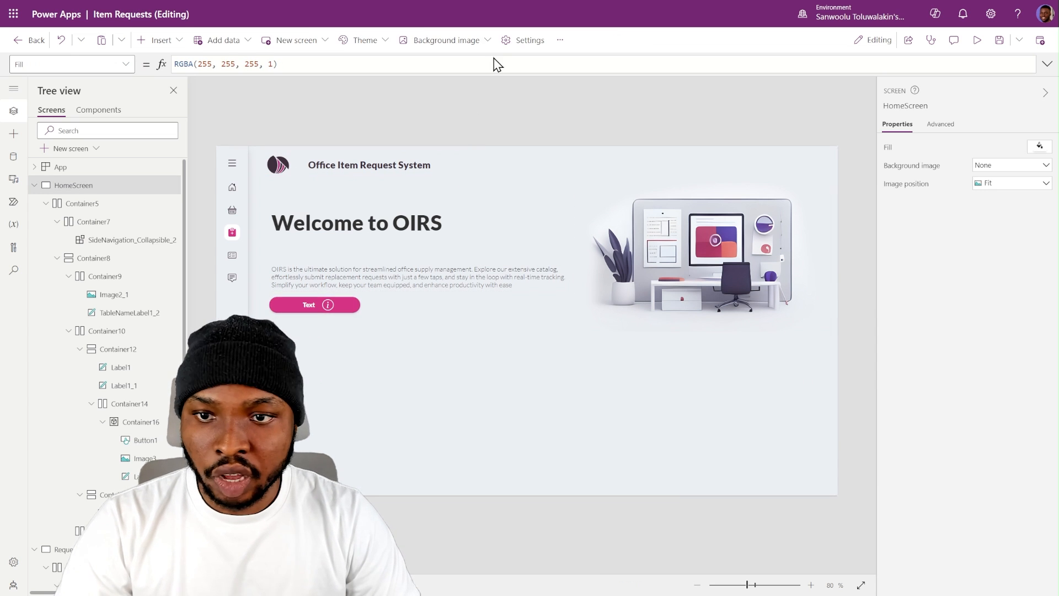
click(305, 307)
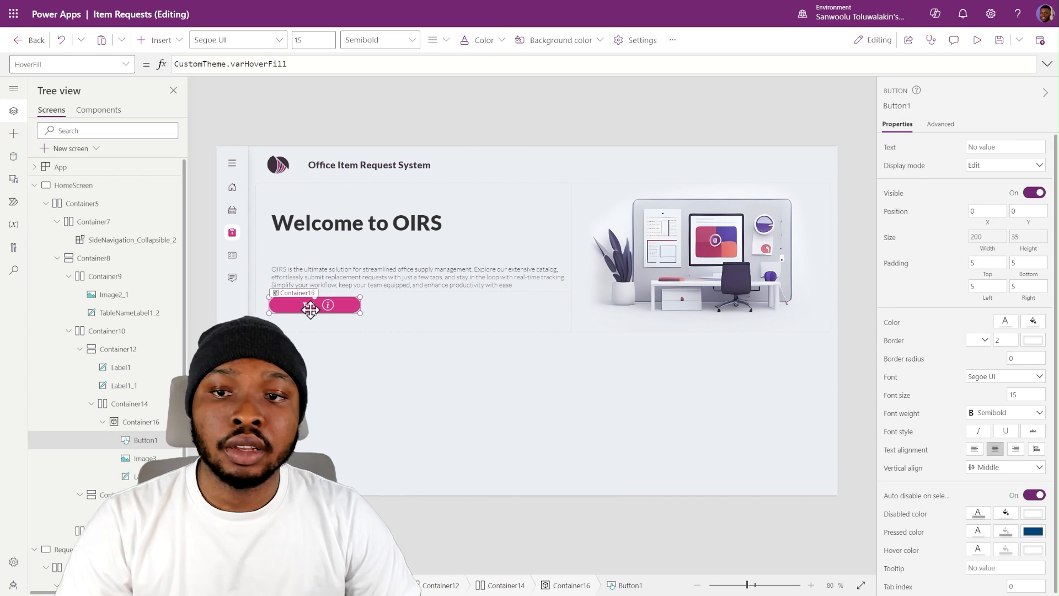
click(941, 127)
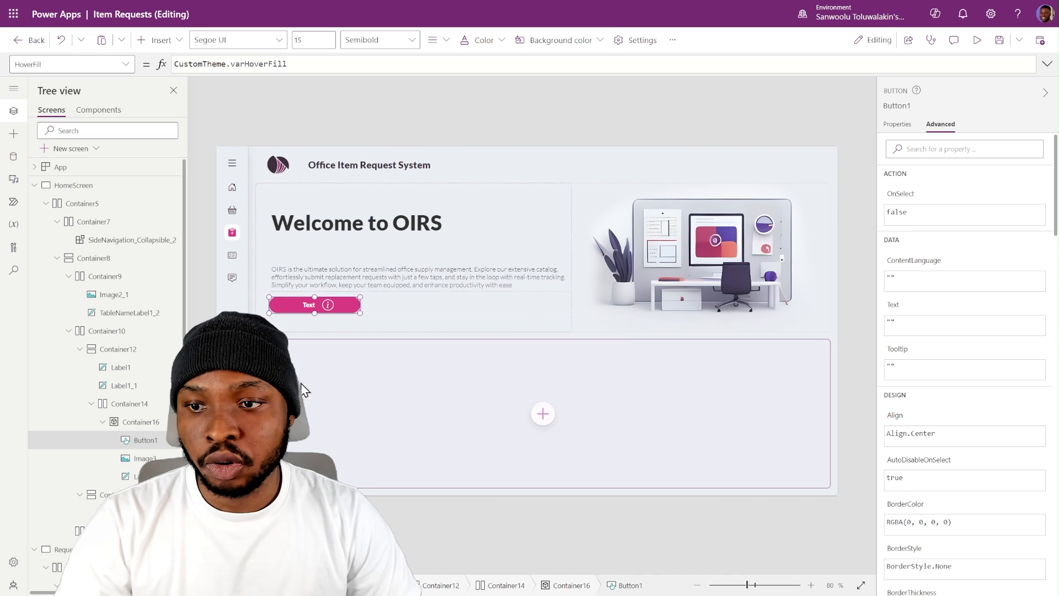
click(895, 125)
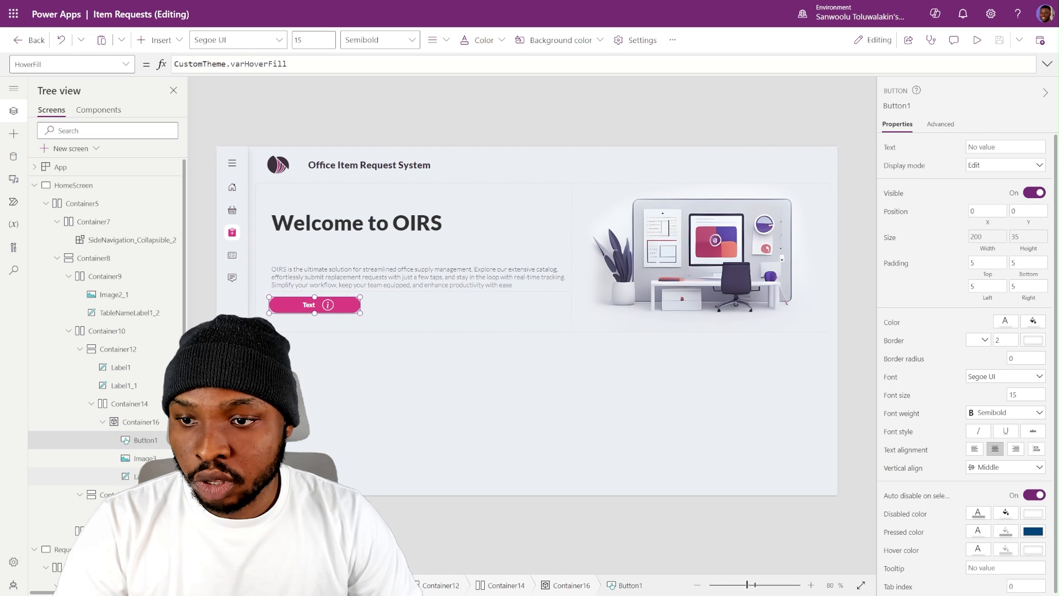
- Set the text of the label on the pink button to "Help"
click(145, 476)
drag(993, 147, 935, 146)
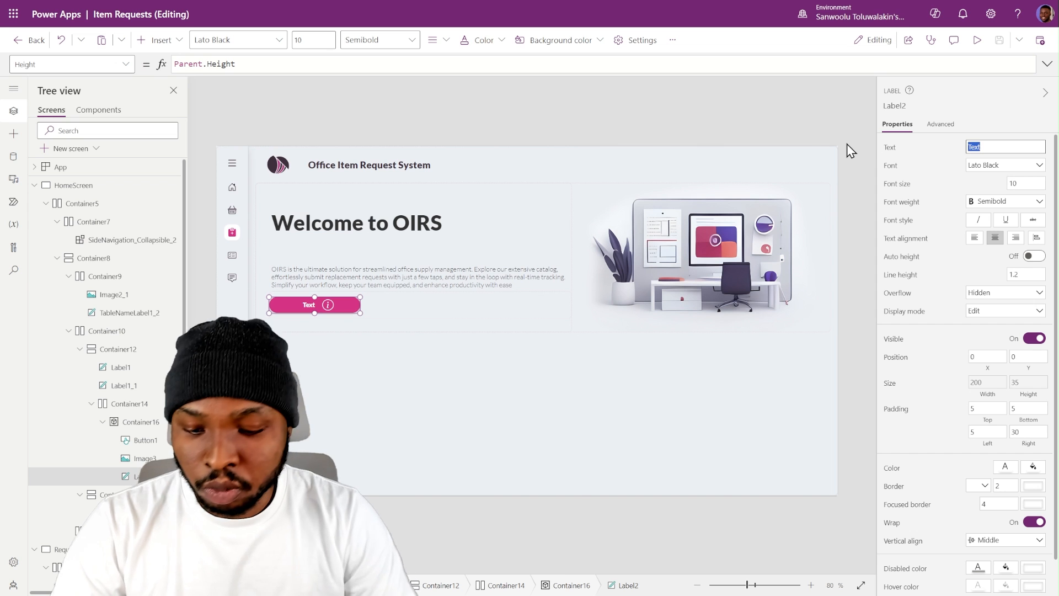
text(Help)
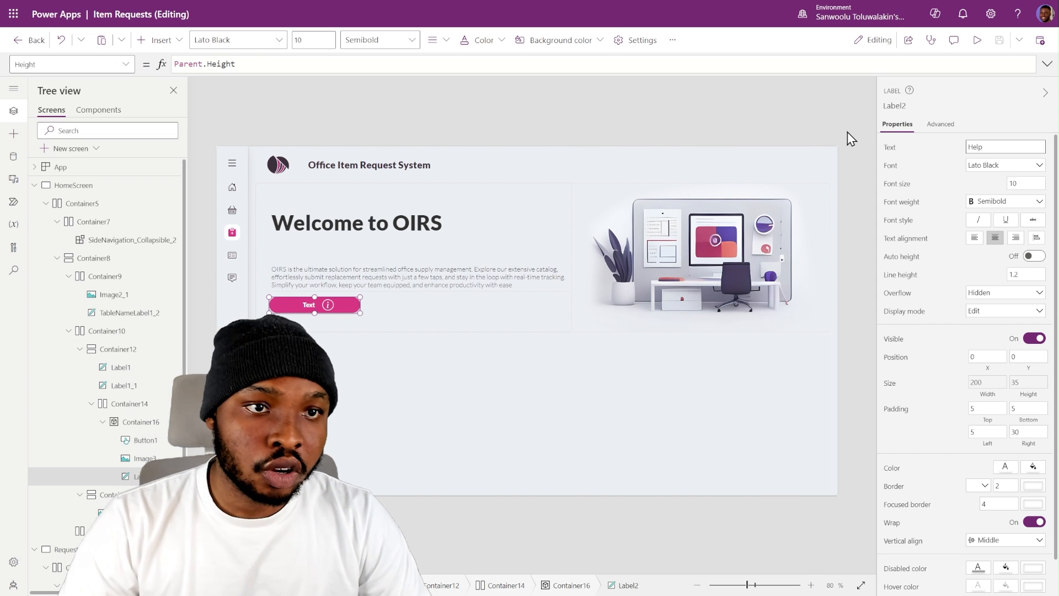
click(847, 132)
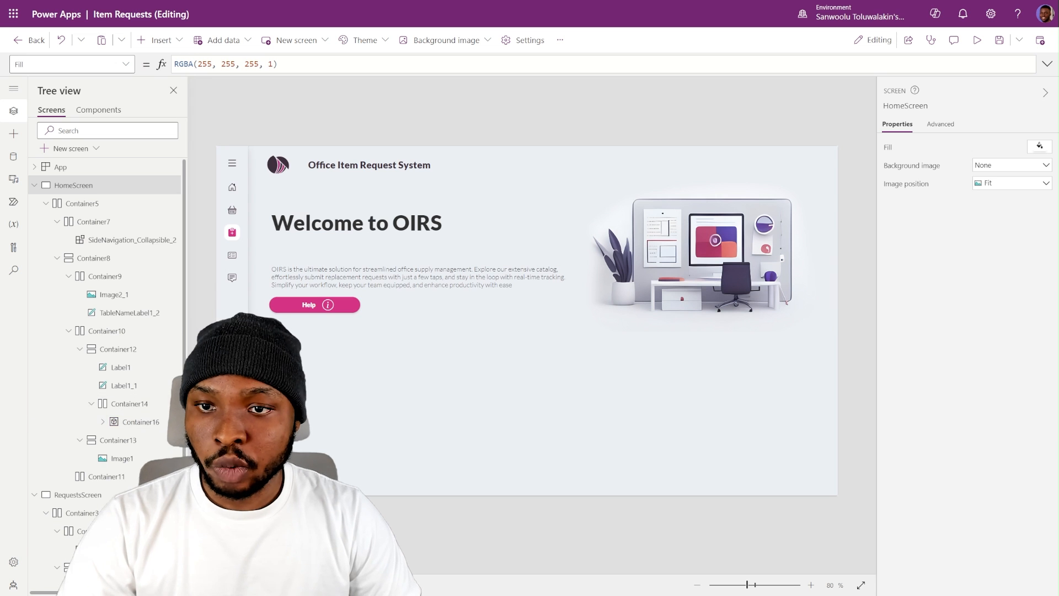
- Duplicate the Help button's container, Container16, inside its parent Container14
click(138, 425)
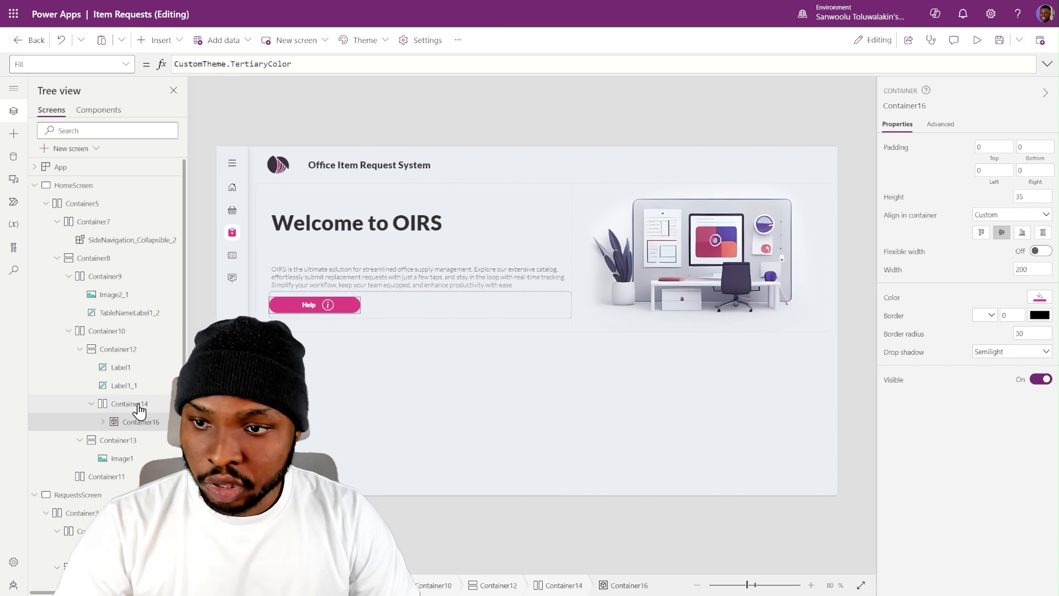
click(141, 411)
key(ctrl+v)
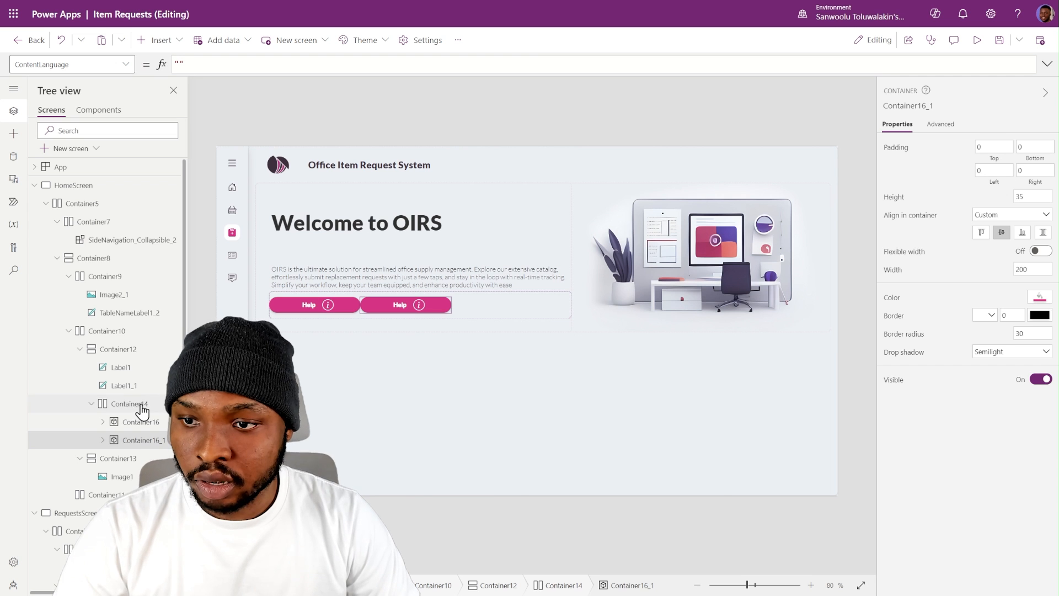
- Set the gap between the two buttons in Container14 to 10
click(142, 410)
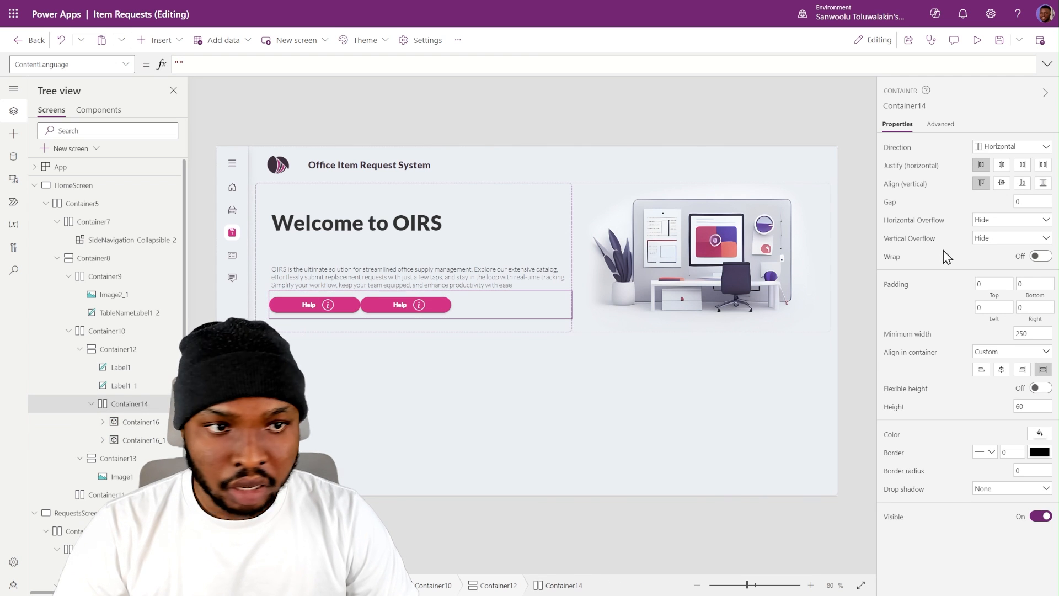
click(1032, 201)
text(10)
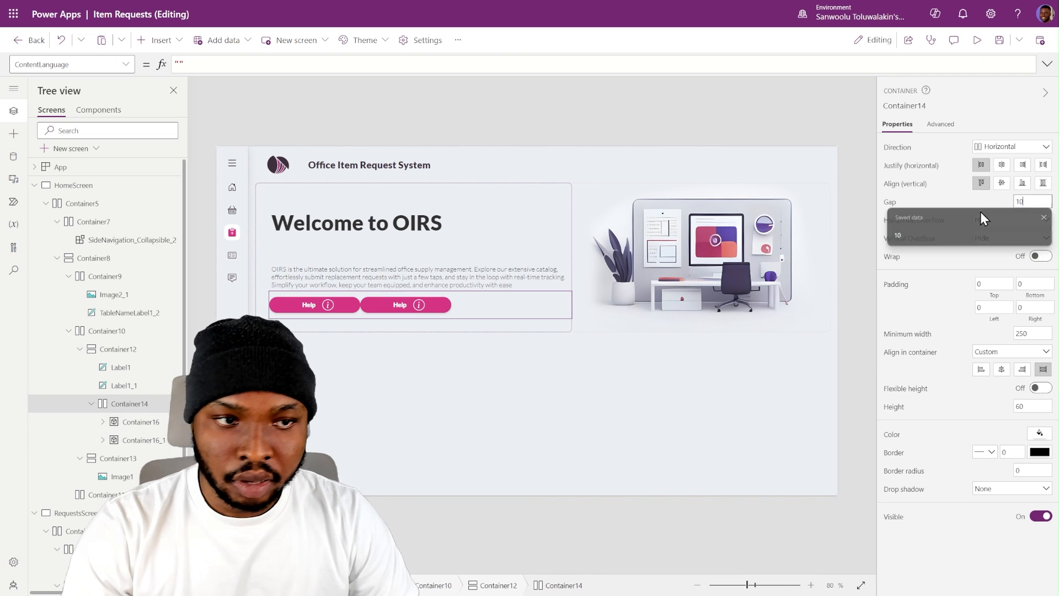
click(856, 145)
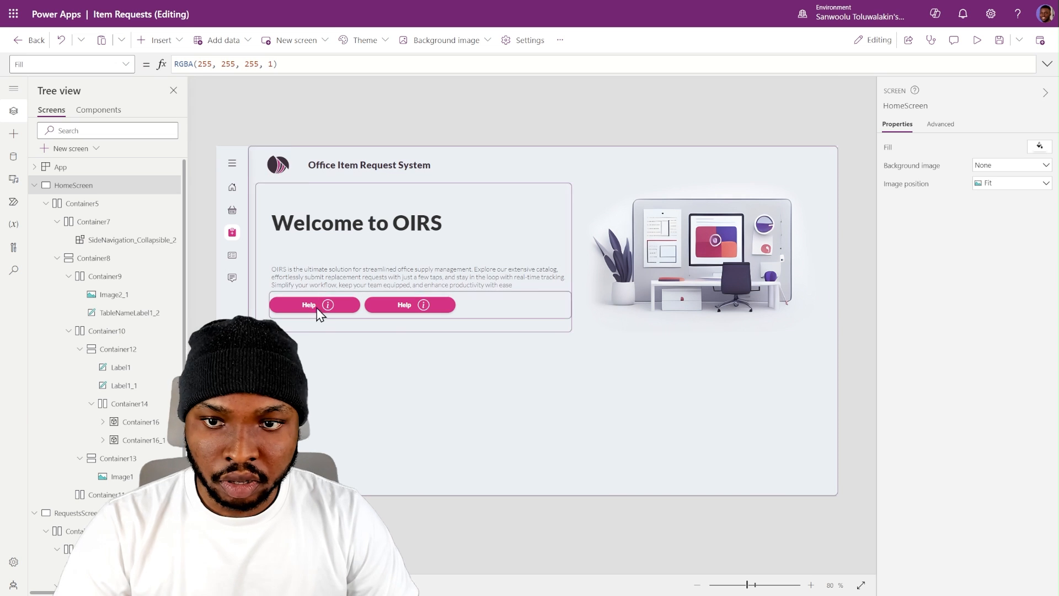
- Set the Fill of the copied button container, Container16_1, to Color.Transparent
click(135, 442)
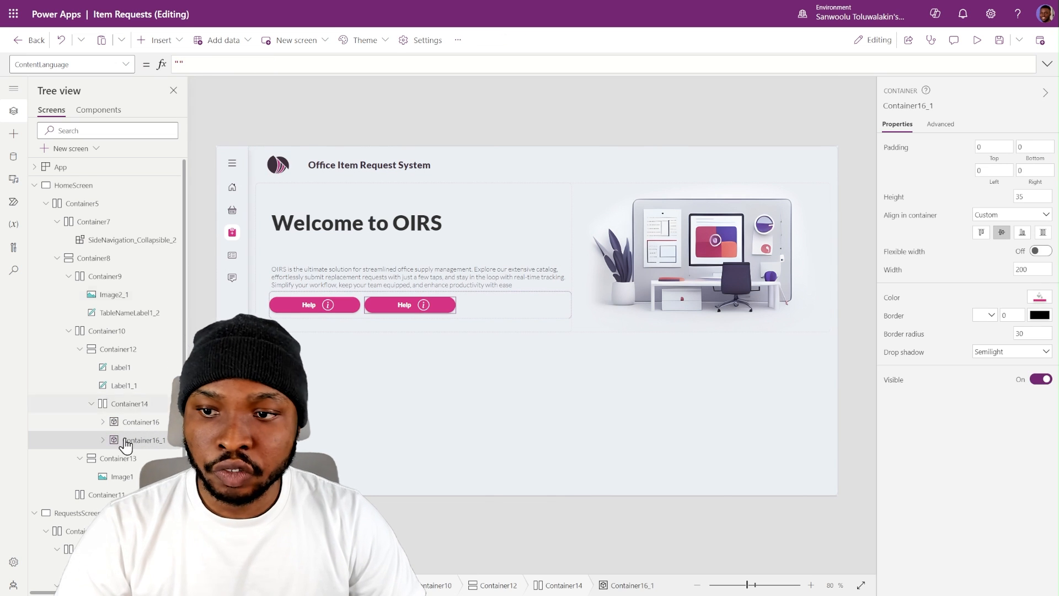
click(1040, 299)
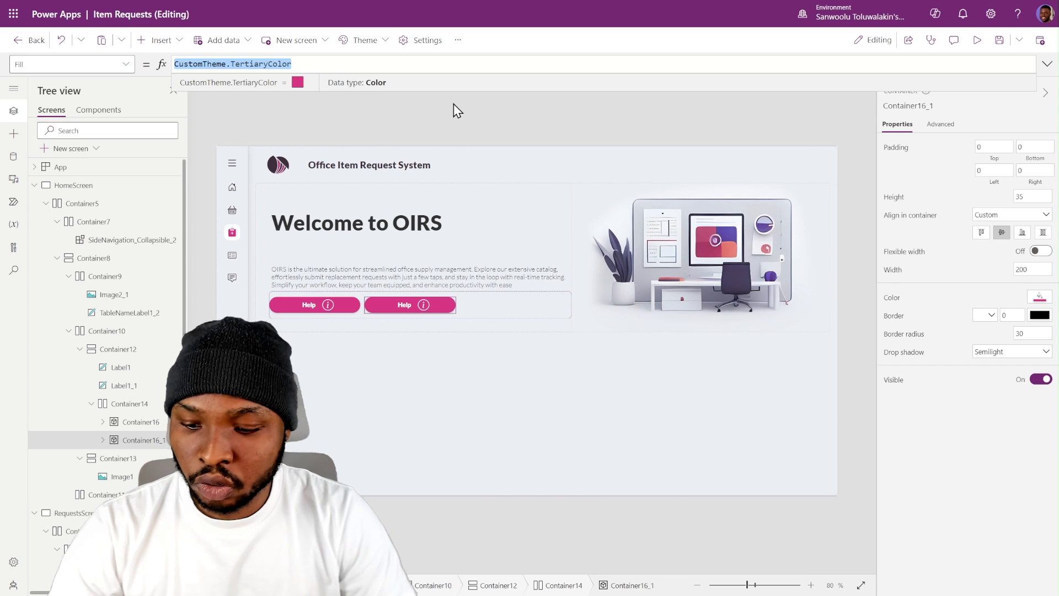
text(Color)
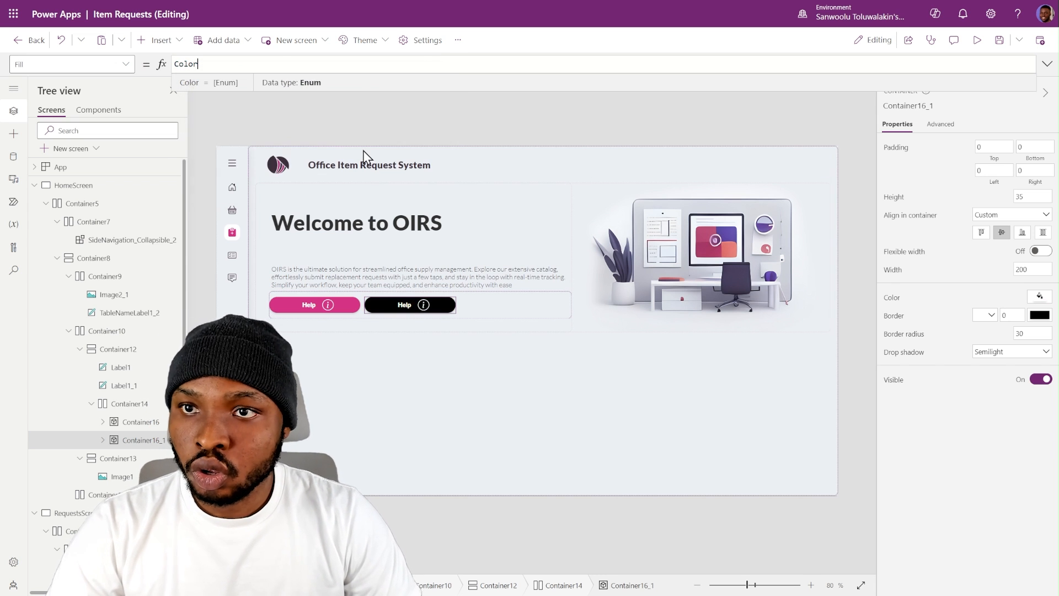
text(.tr)
key(Tab)
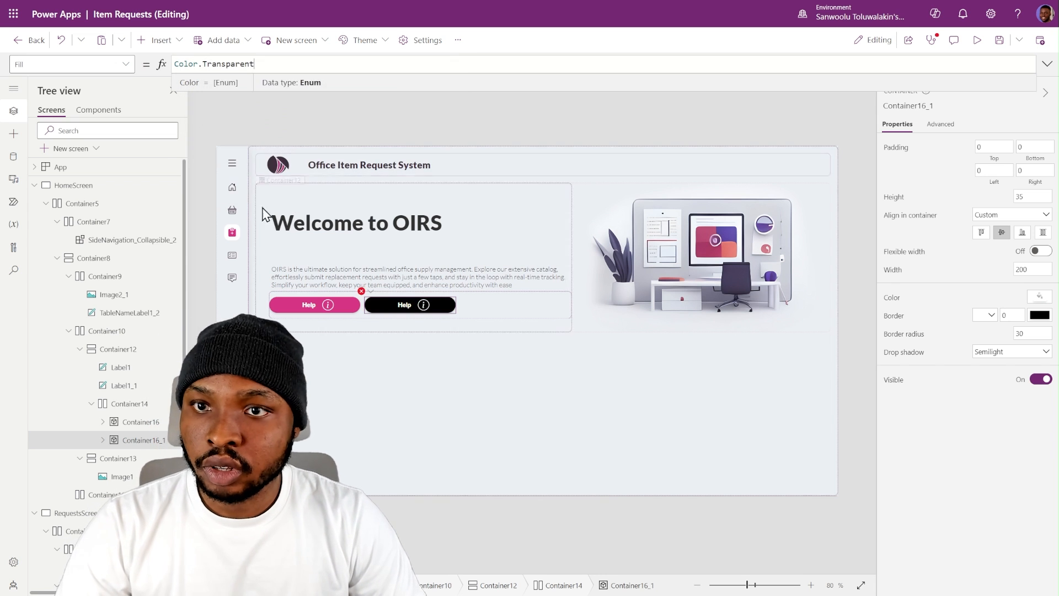
- Give Container16_1 a solid border of thickness 2 with BorderColor set to CustomTheme.SecondaryColor
click(992, 317)
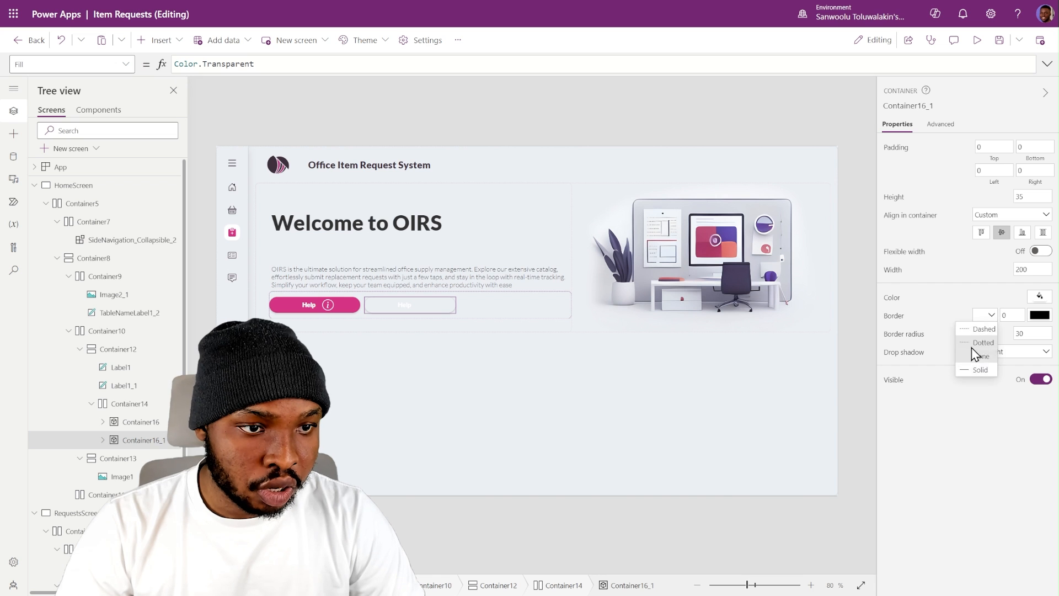
click(985, 371)
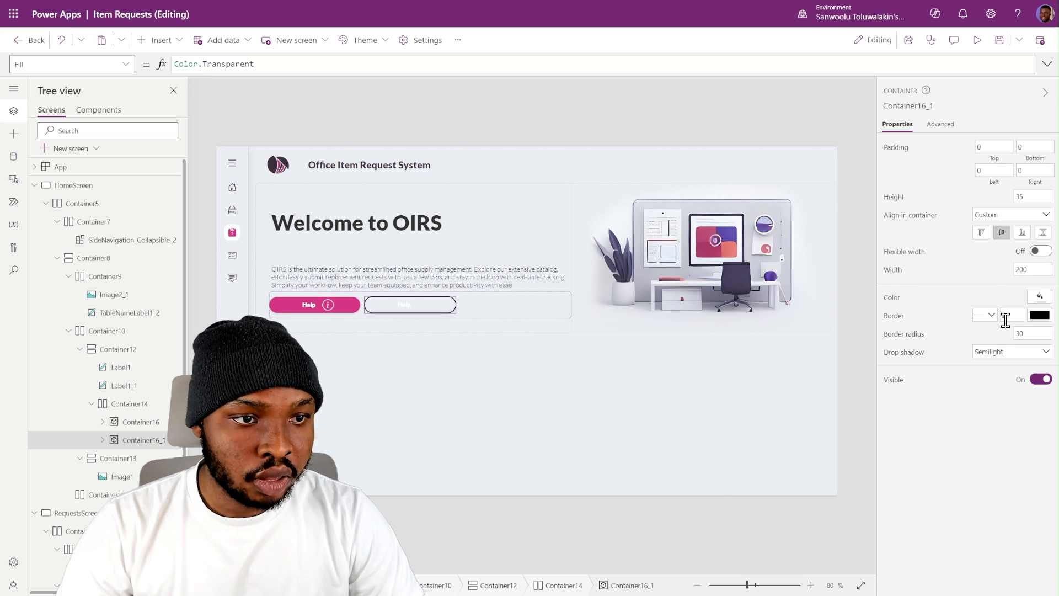
click(125, 69)
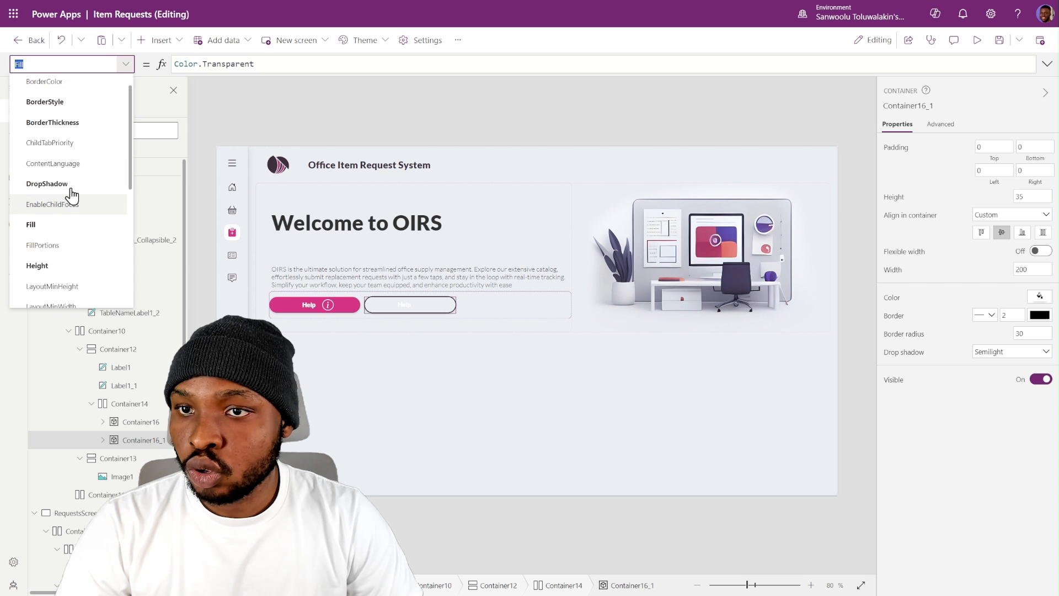
click(73, 105)
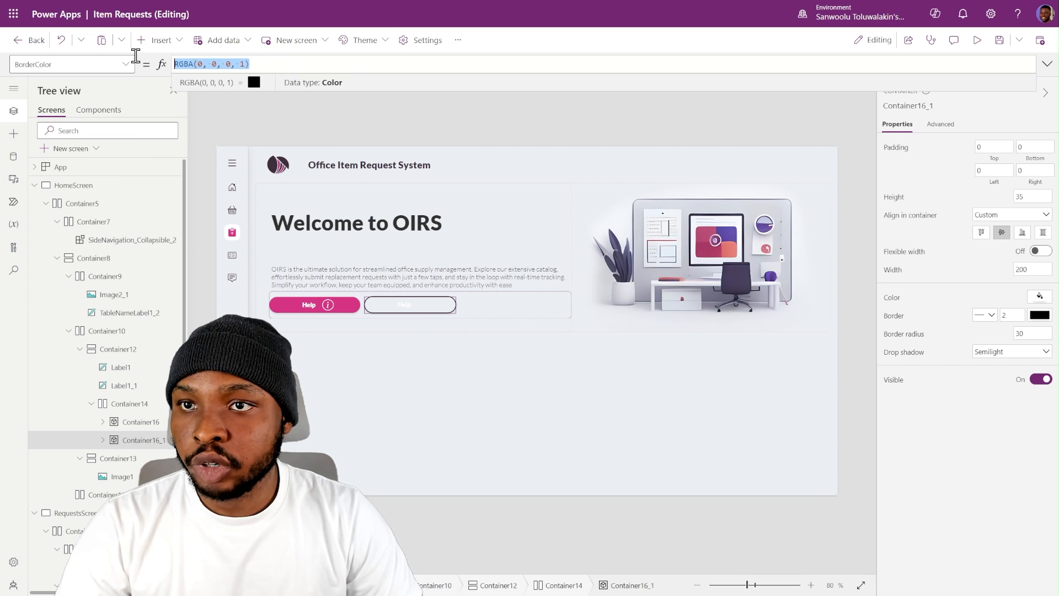
text(C)
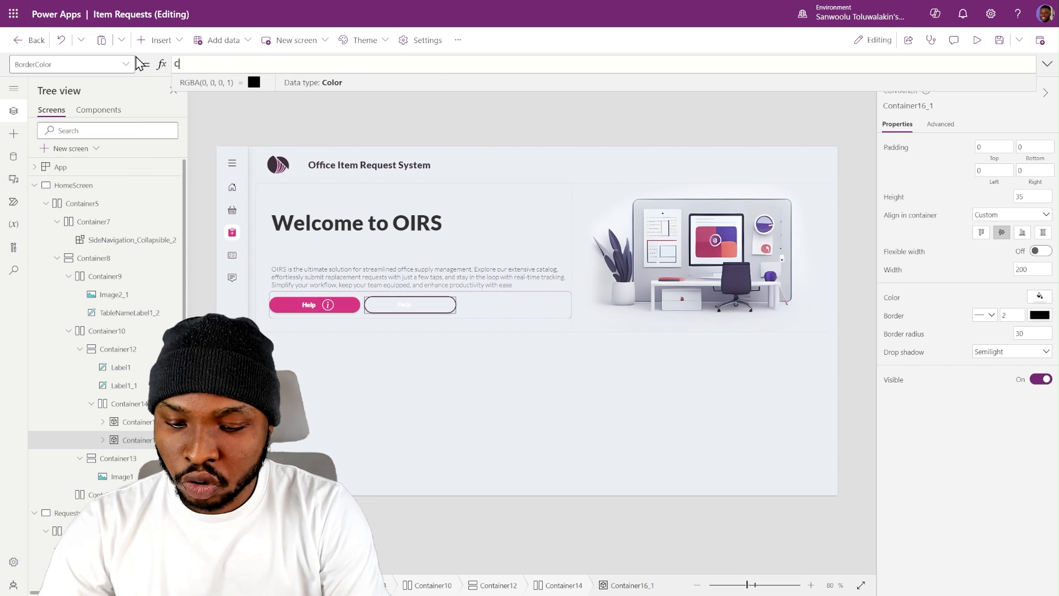
text(ustomTheme.SecondaryColor)
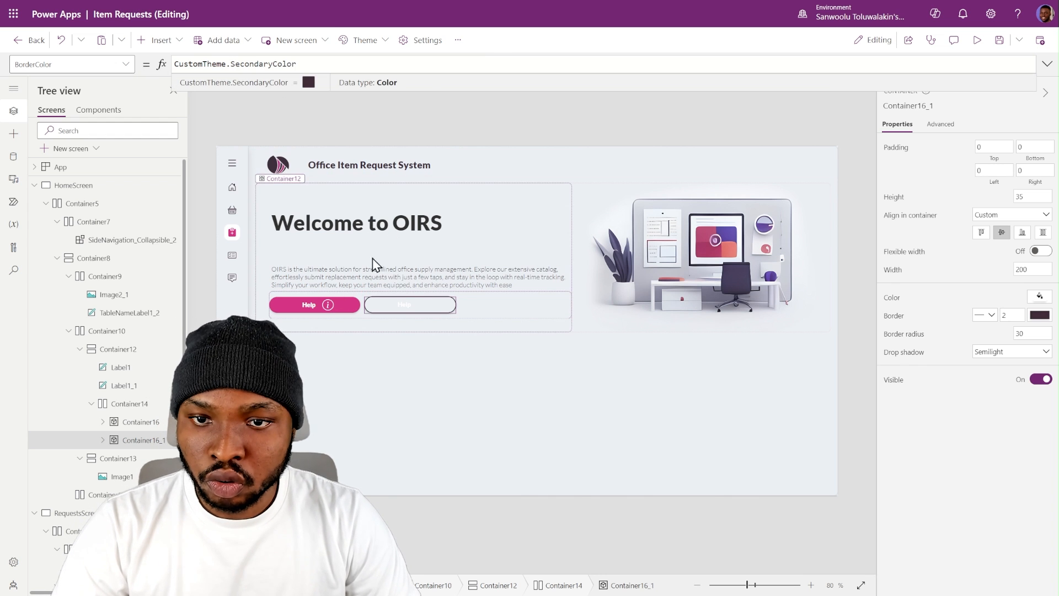
- Set the Color of the label inside Container16_1 to CustomTheme.SecondaryColor
click(104, 440)
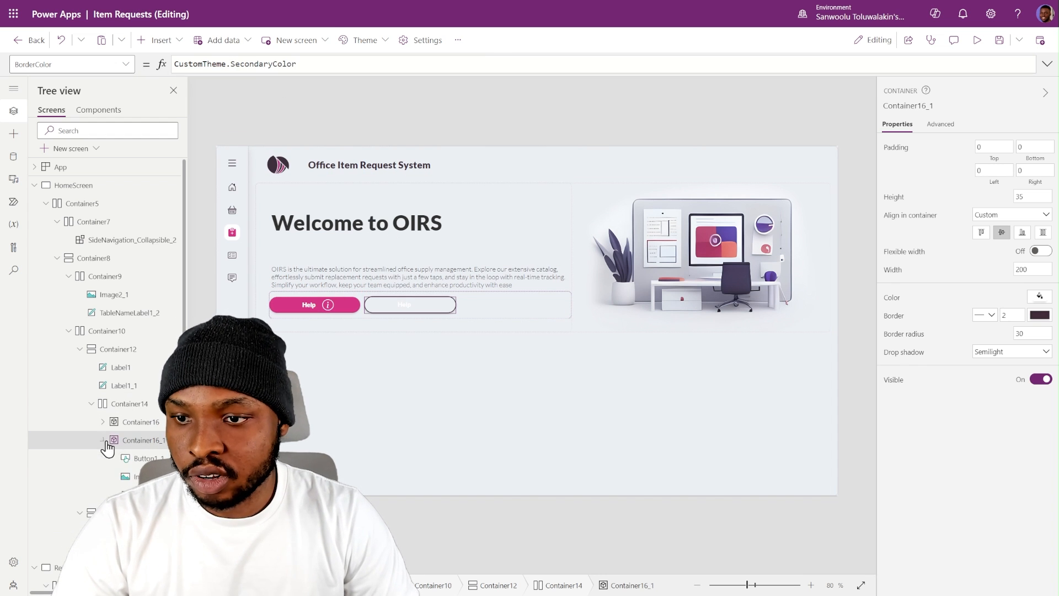
click(135, 494)
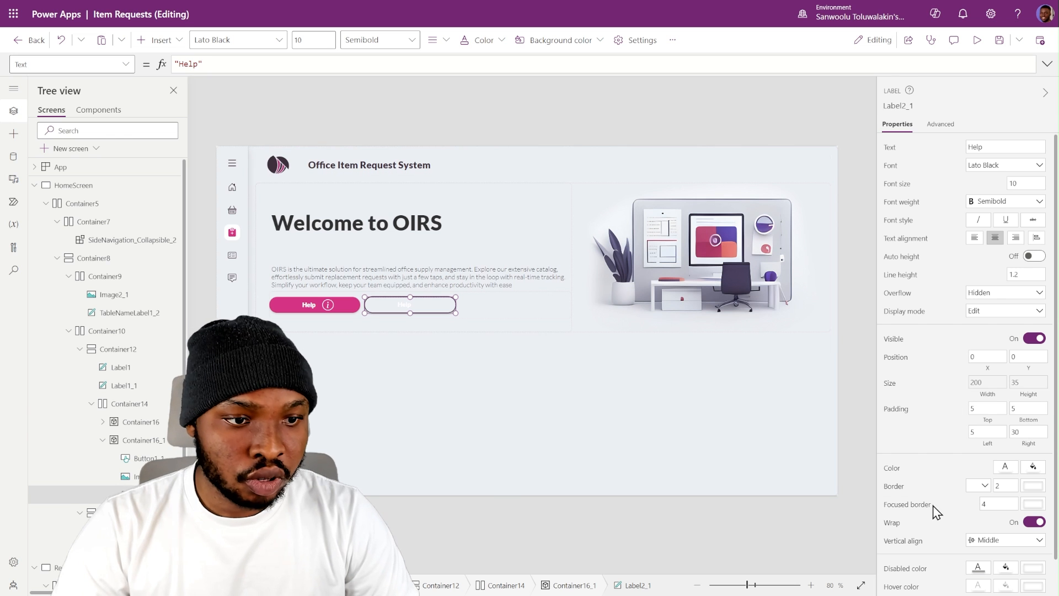
click(893, 474)
text(Cus)
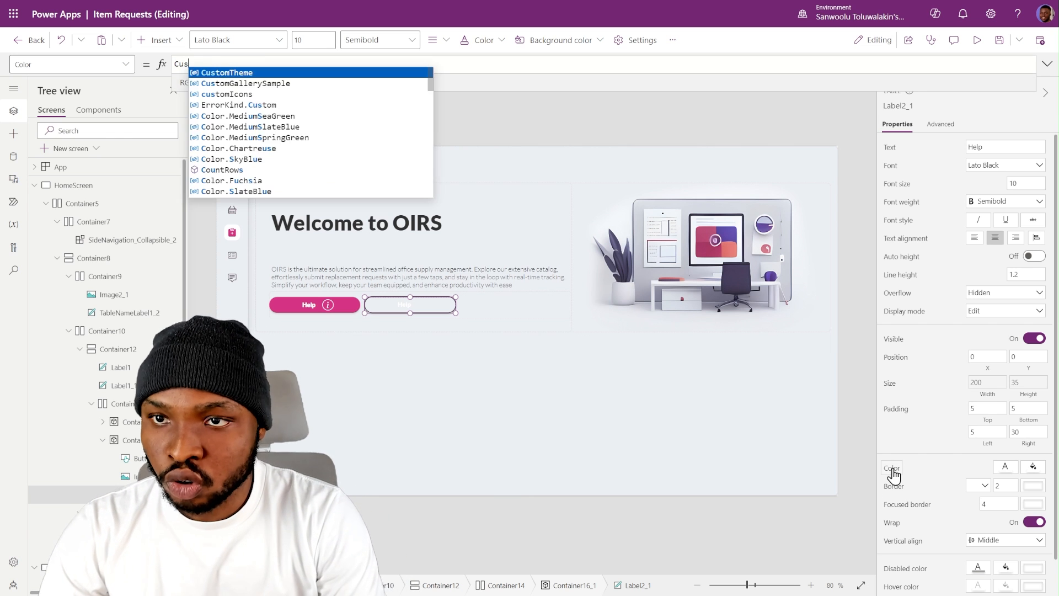
text(tomTheme.SecondaryColor)
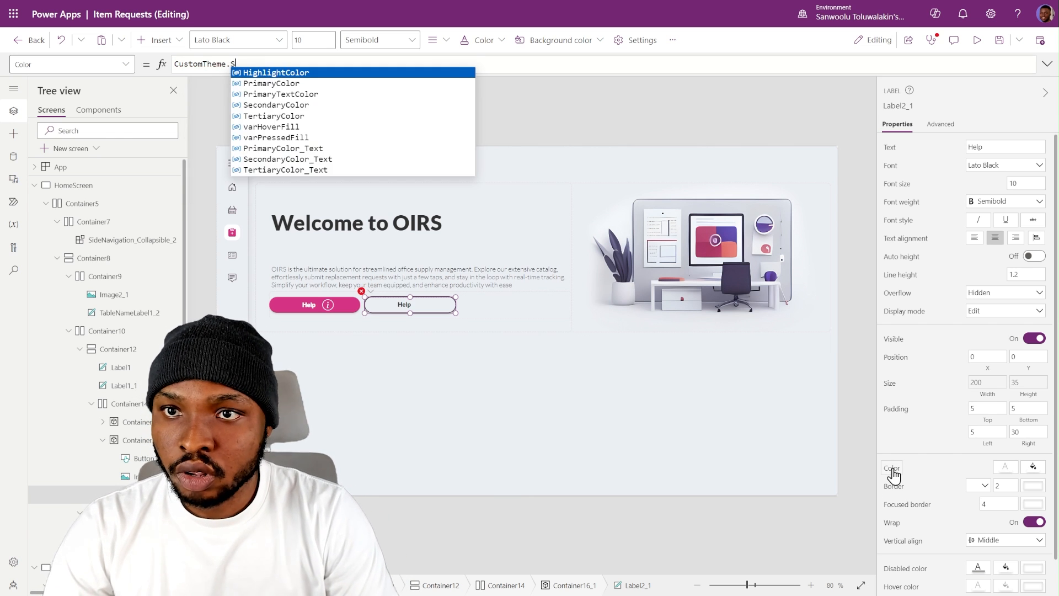
key(Tab)
key(ctrl+a)
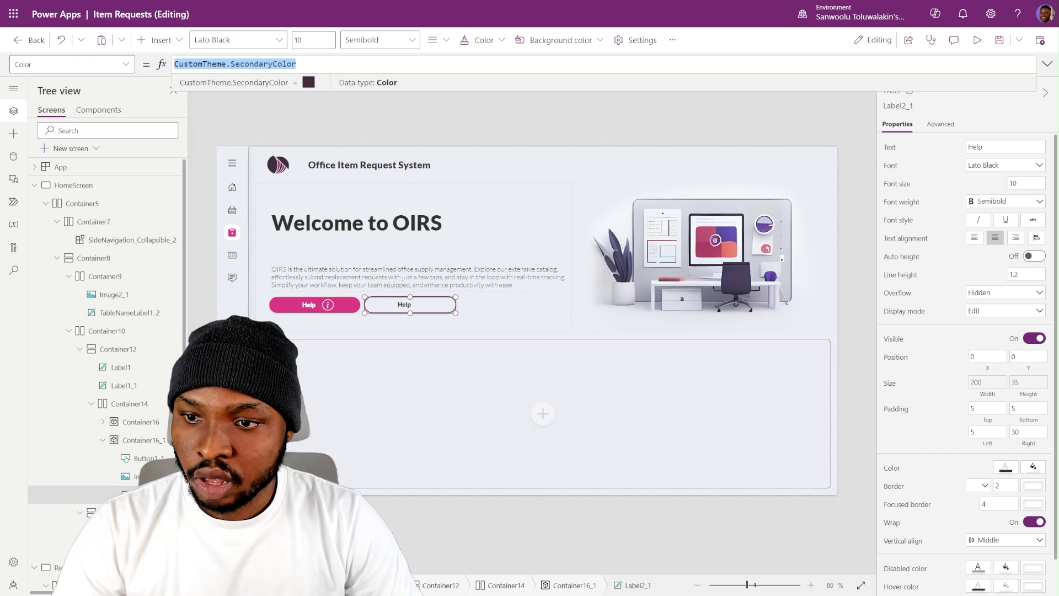
- Recolour the info icon in Container16_1 by using CustomTheme.SecondaryColor_Text as the currentColor replacement in its Image formula
click(154, 476)
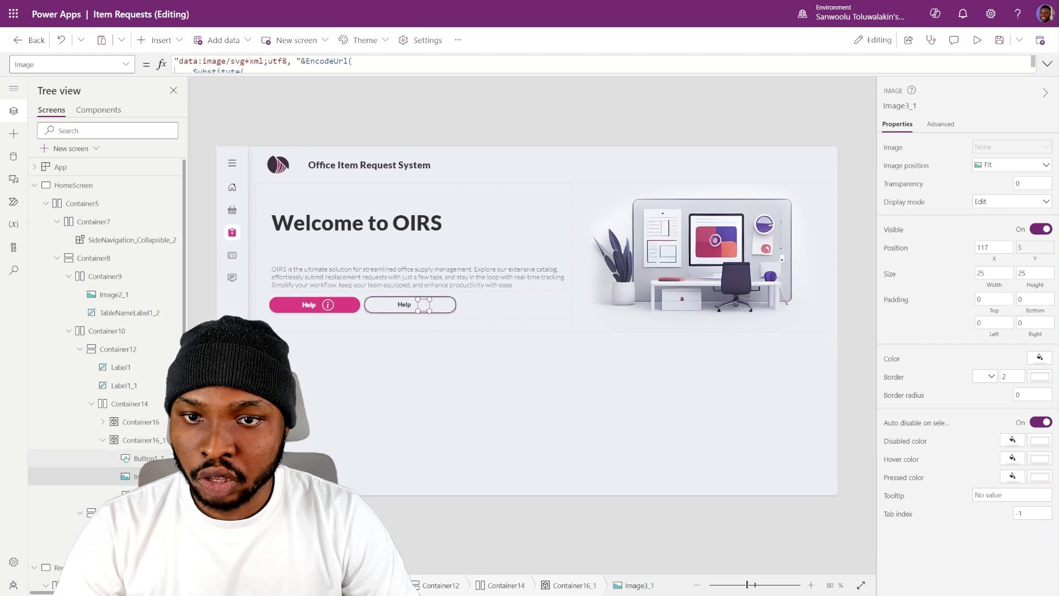
click(1047, 64)
double_click(347, 94)
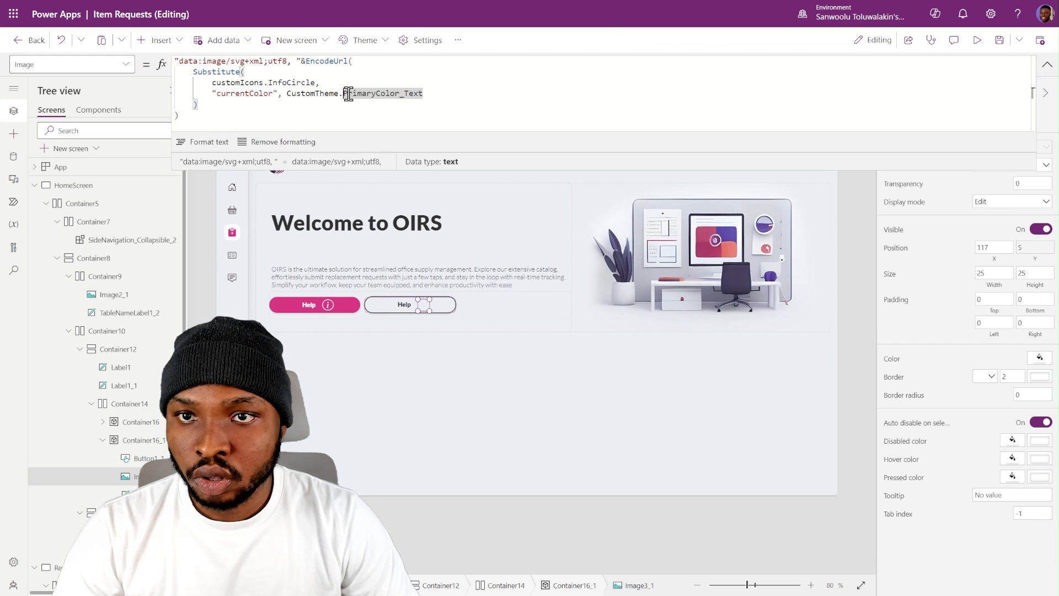
text(Se)
click(394, 115)
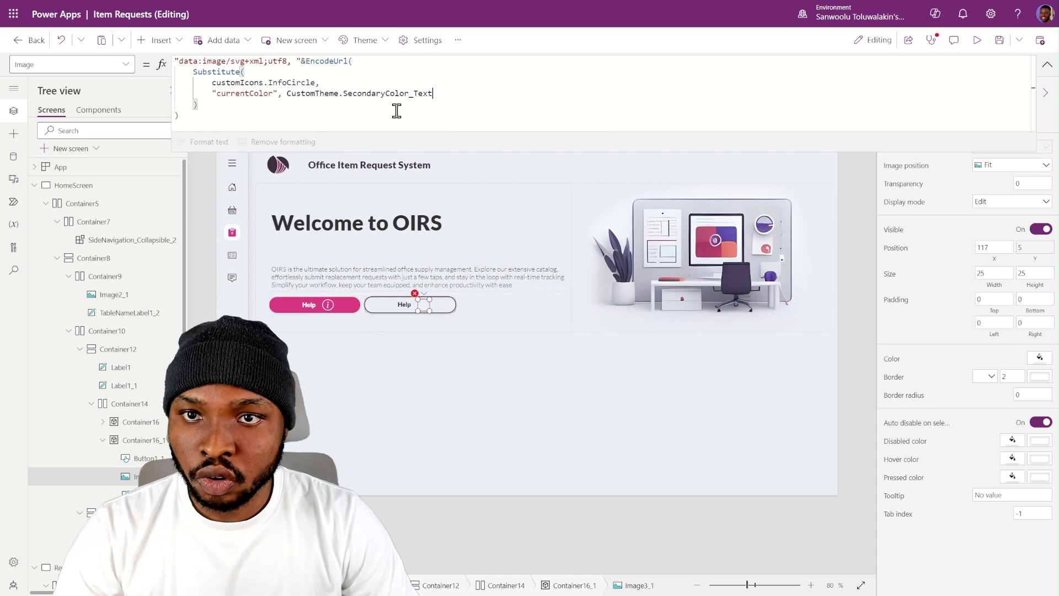
click(1045, 66)
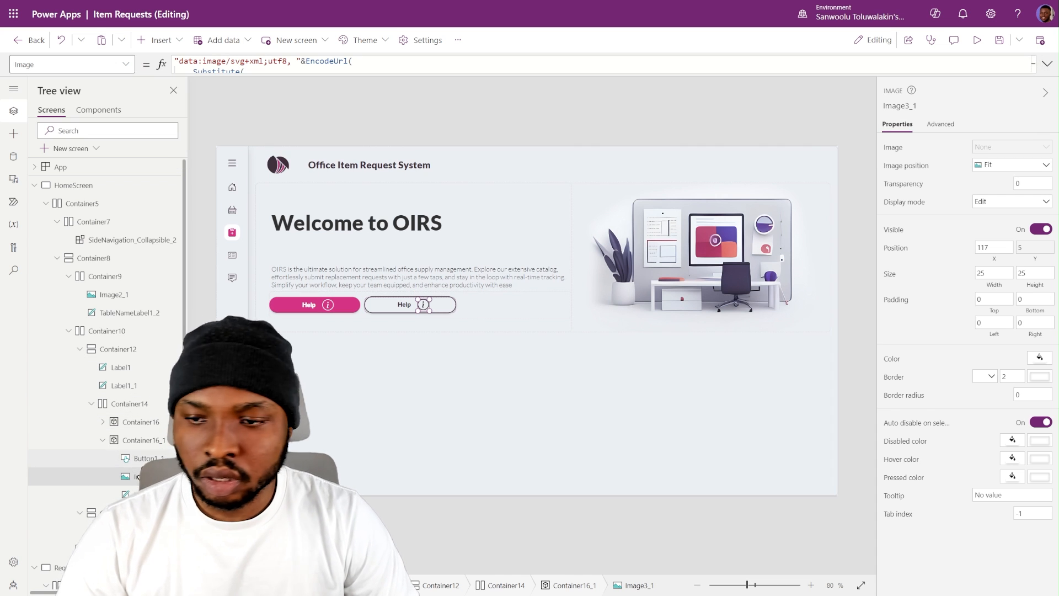
- Delete the info icon from Container16_1 and set the text of its label to "Submit New Request"
key(Delete)
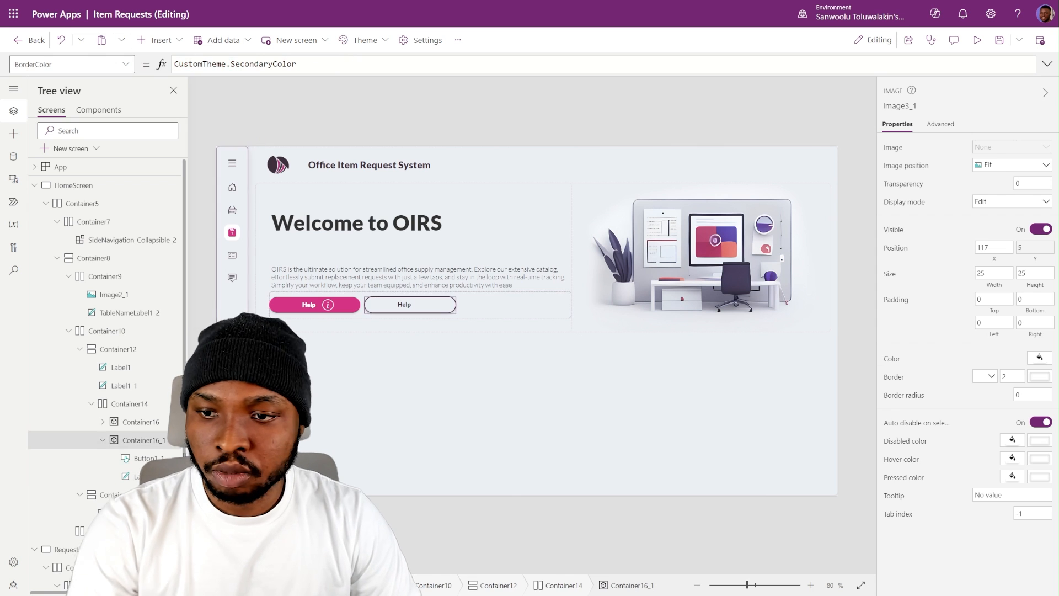
click(405, 305)
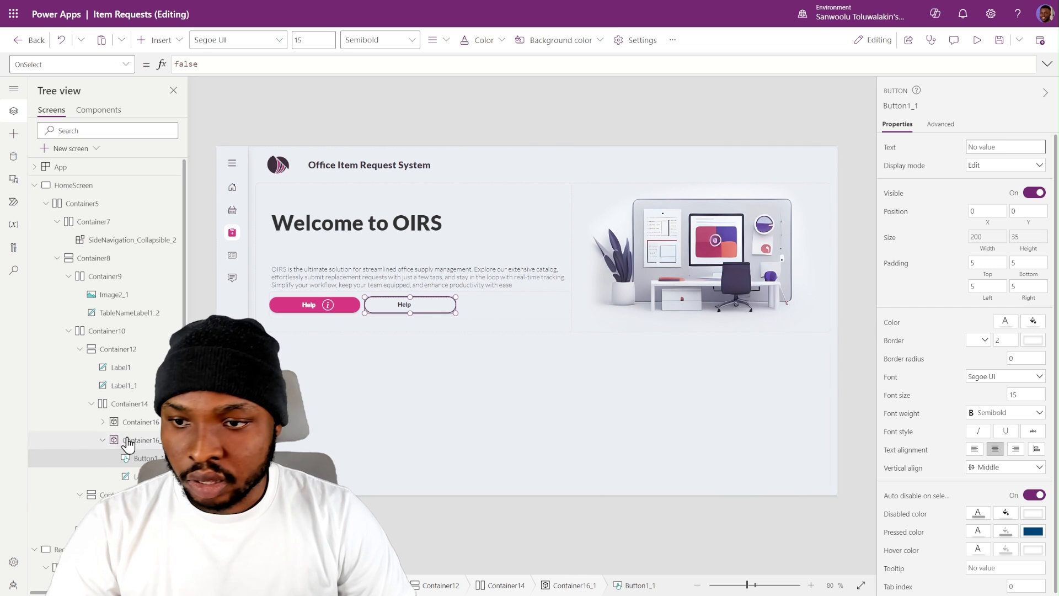
click(155, 477)
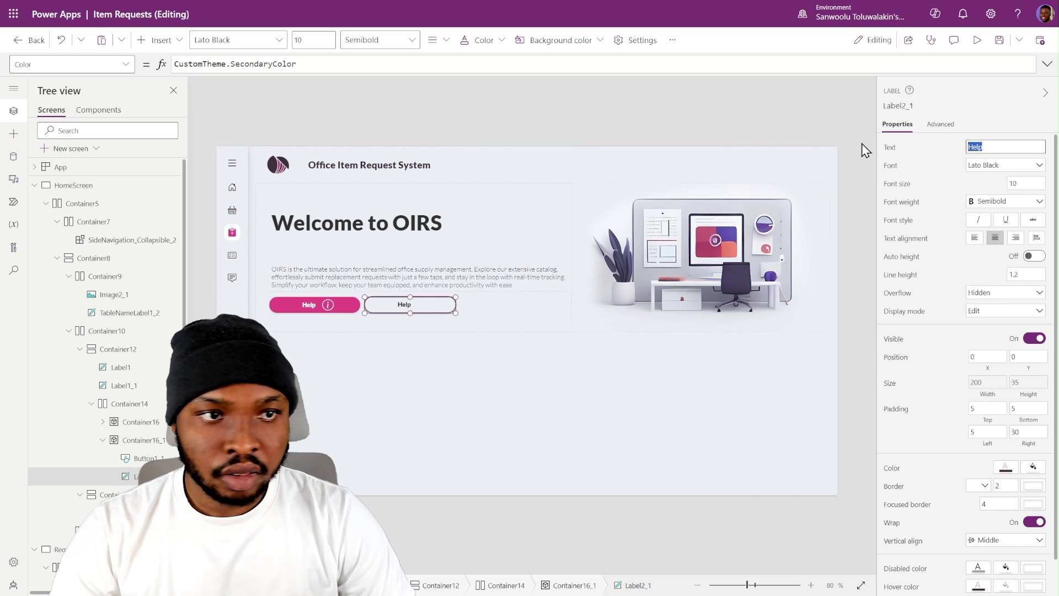
text(Su)
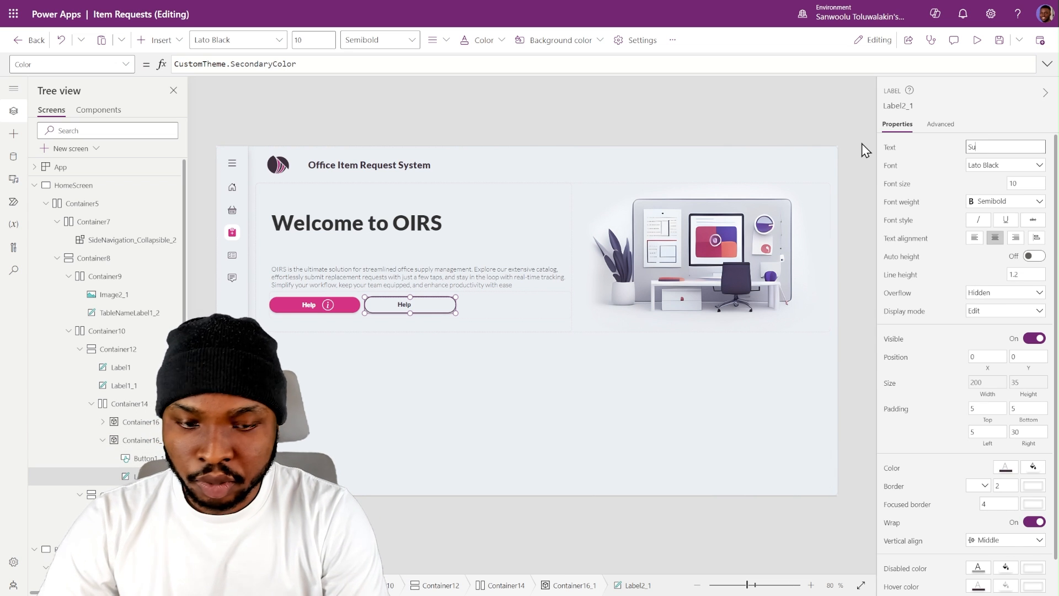
text(bmit)
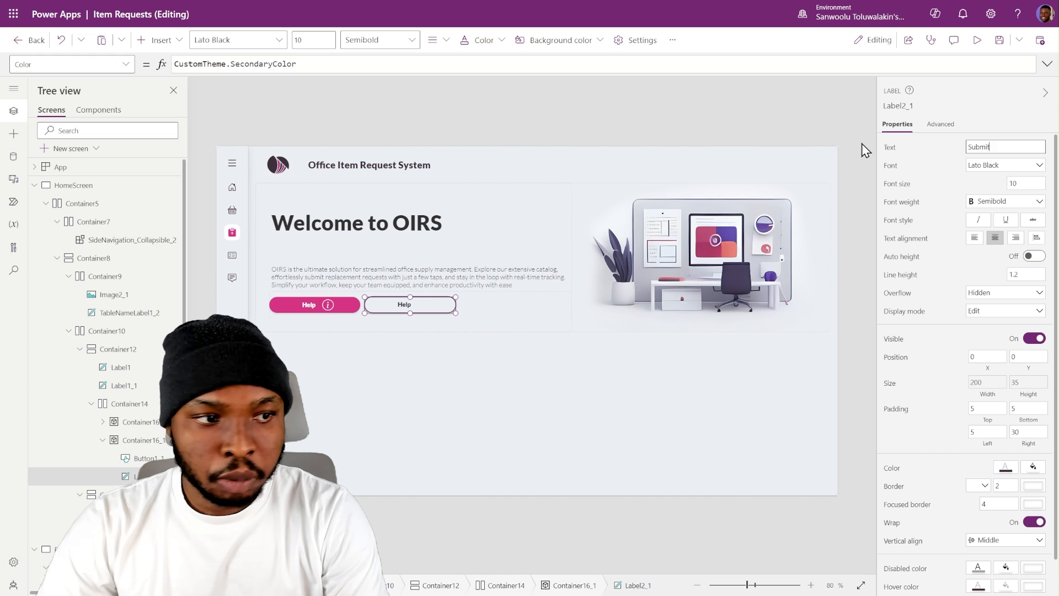
text( New Re)
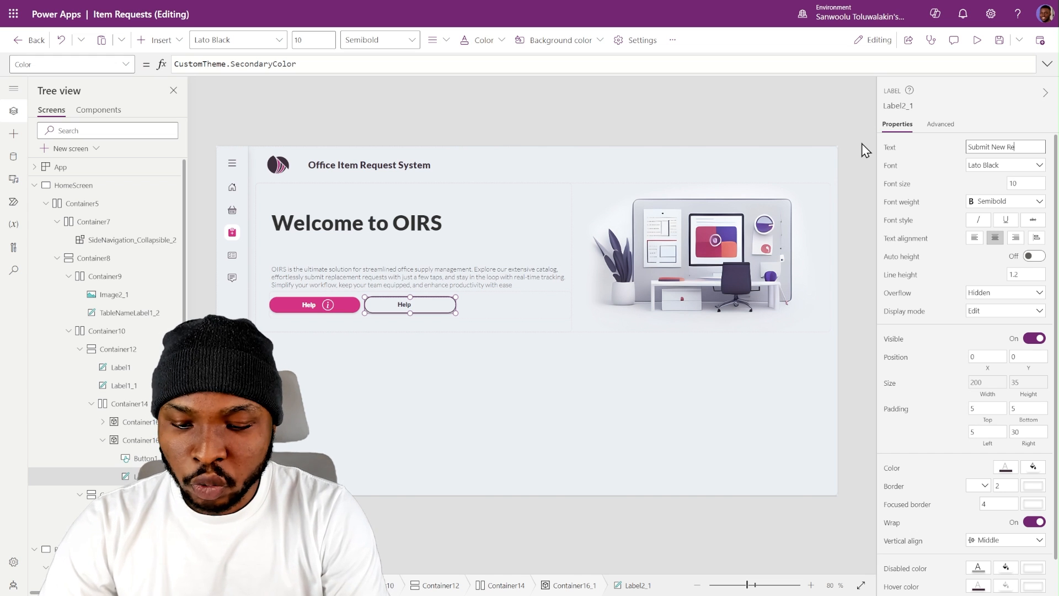
text(quest)
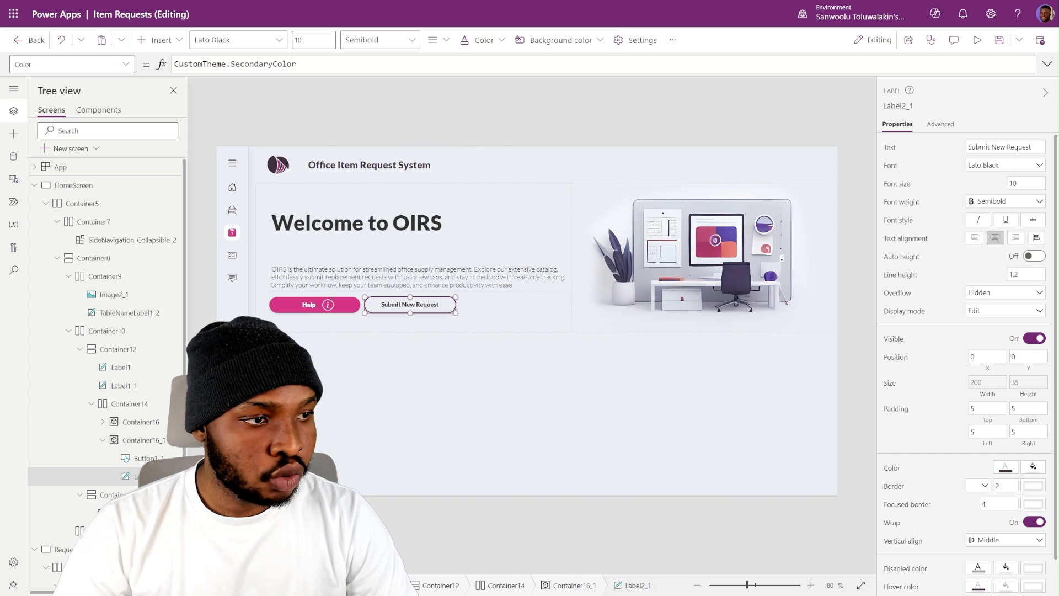
click(437, 143)
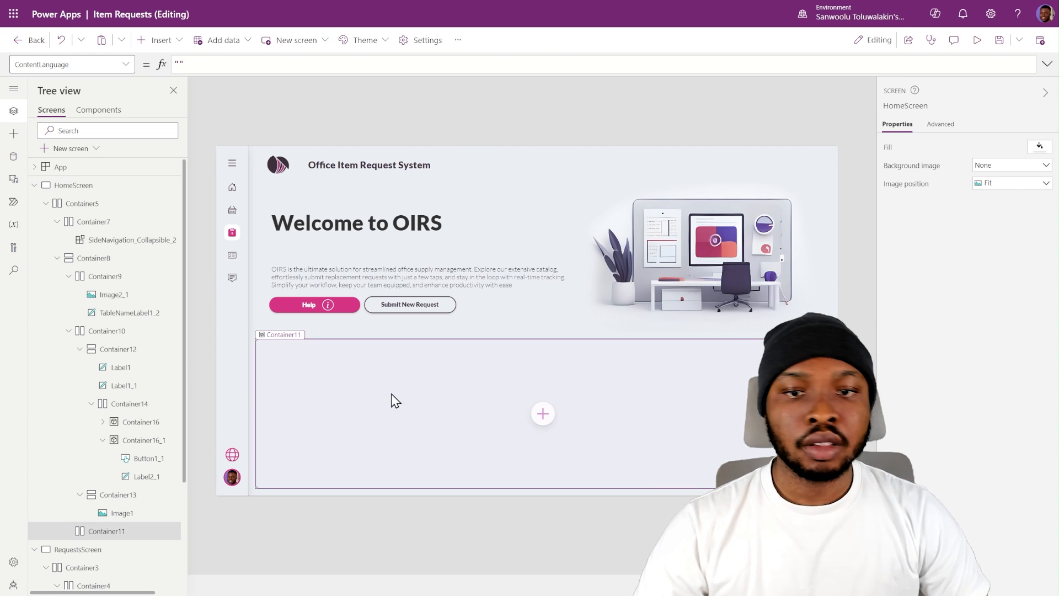
- Insert a blank horizontal gallery into Container11, the empty container below the welcome section
click(396, 401)
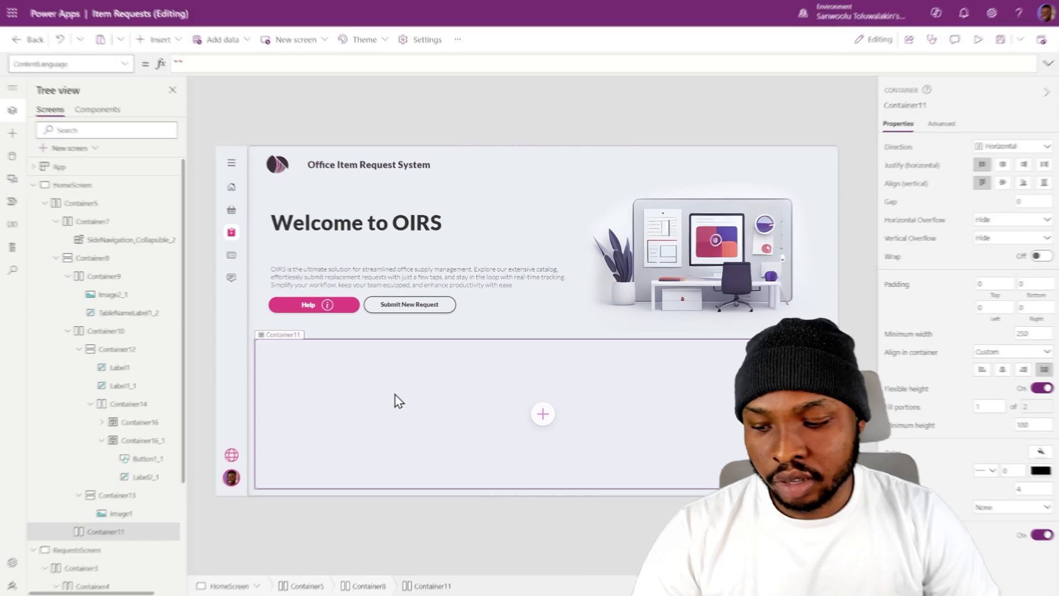
click(161, 44)
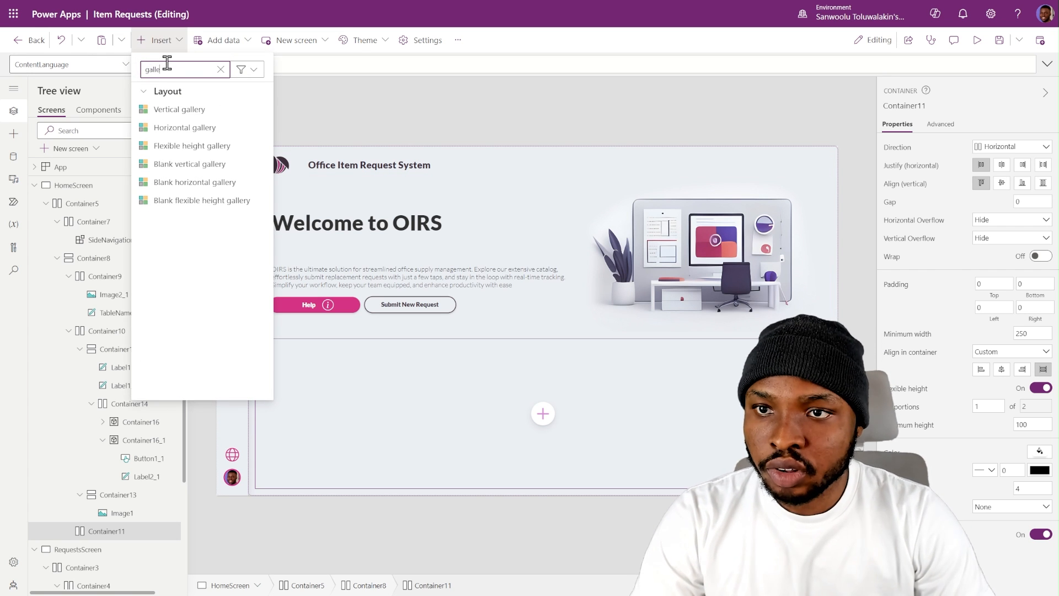
click(188, 183)
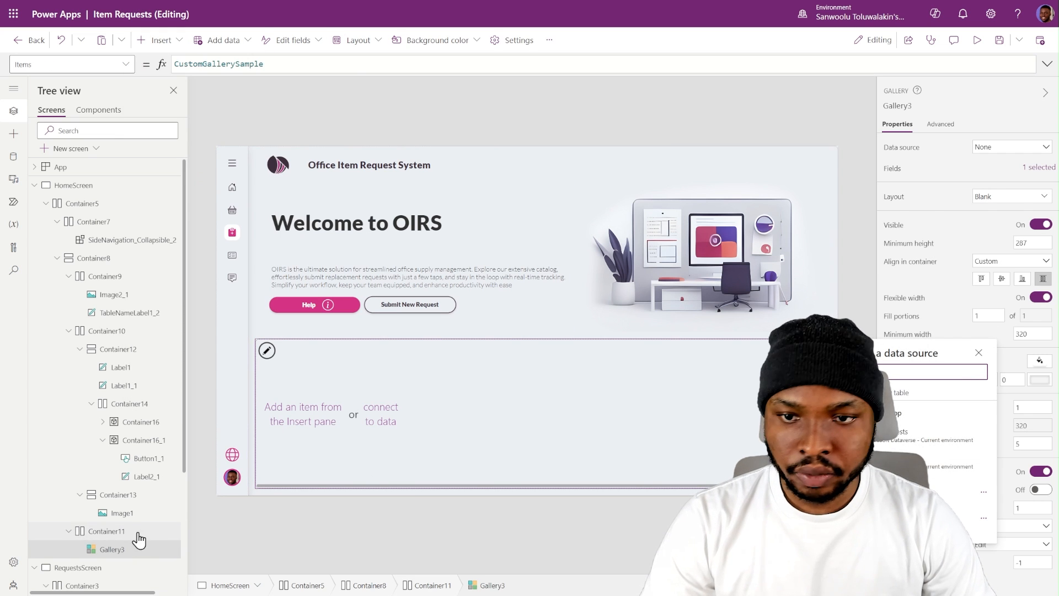
- Set the padding of Container11 to 30 on the top, bottom, left and right
click(121, 531)
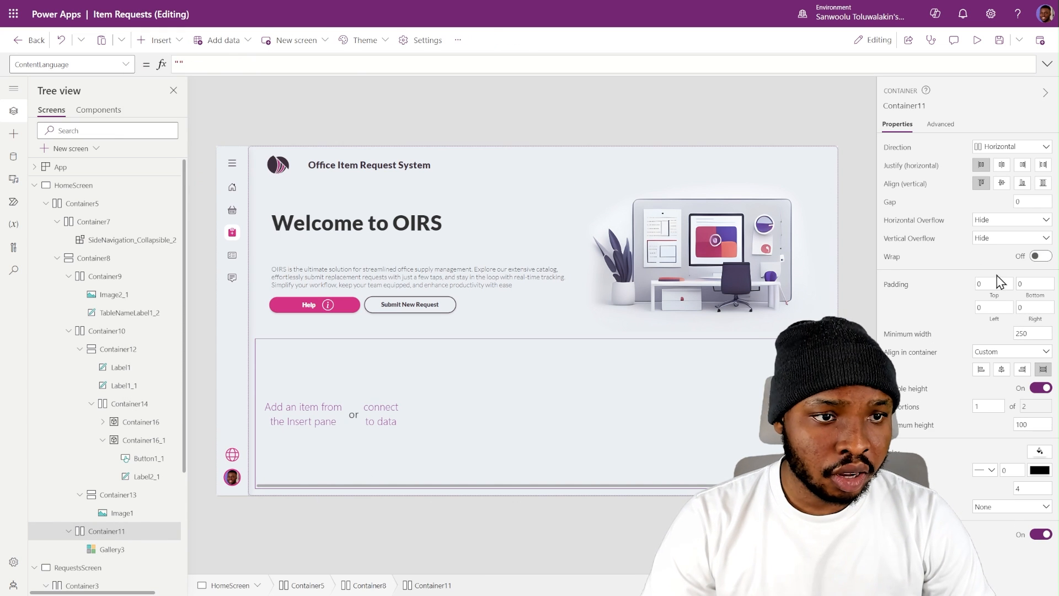
click(996, 283)
text(30)
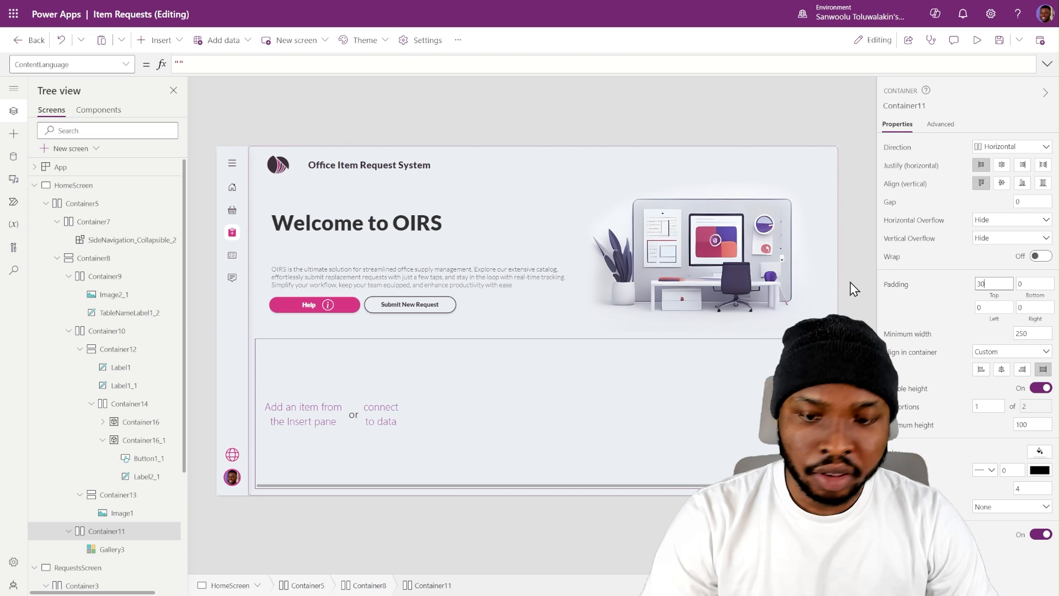
key(Return)
click(1047, 285)
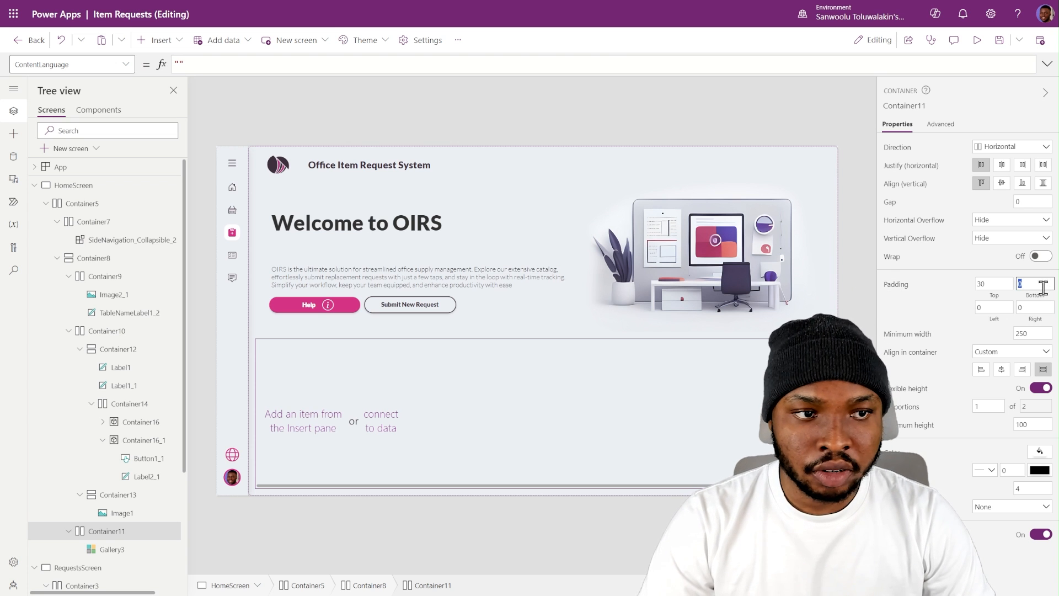
text(30)
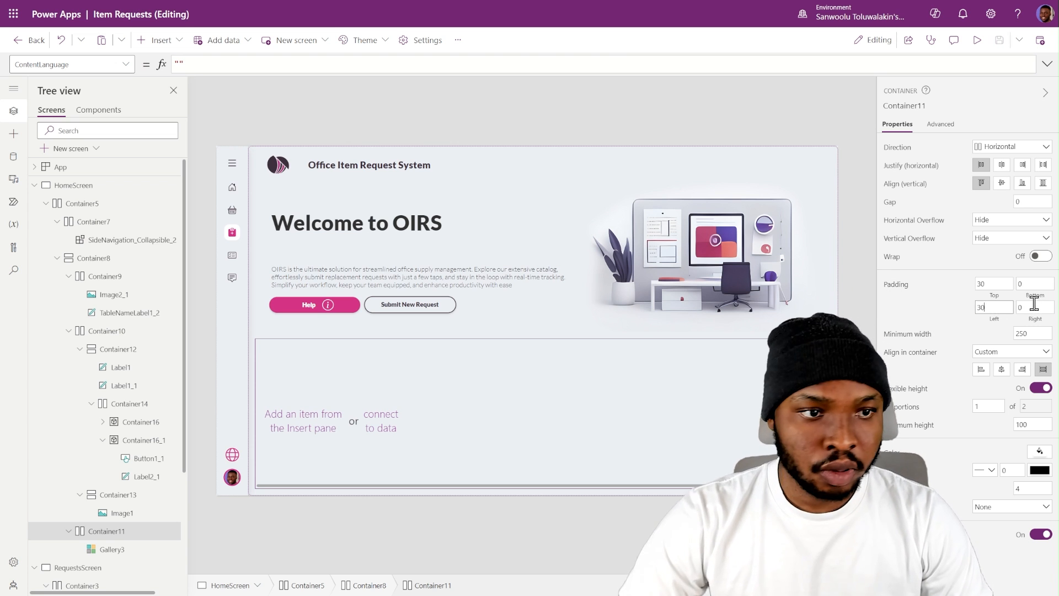
click(1032, 307)
text(30)
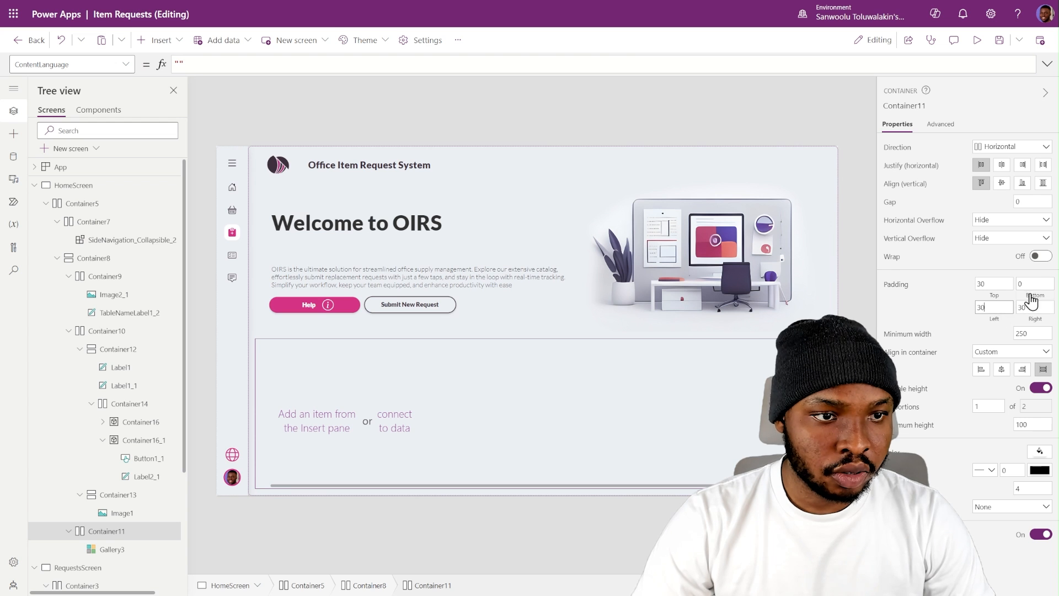
click(1032, 285)
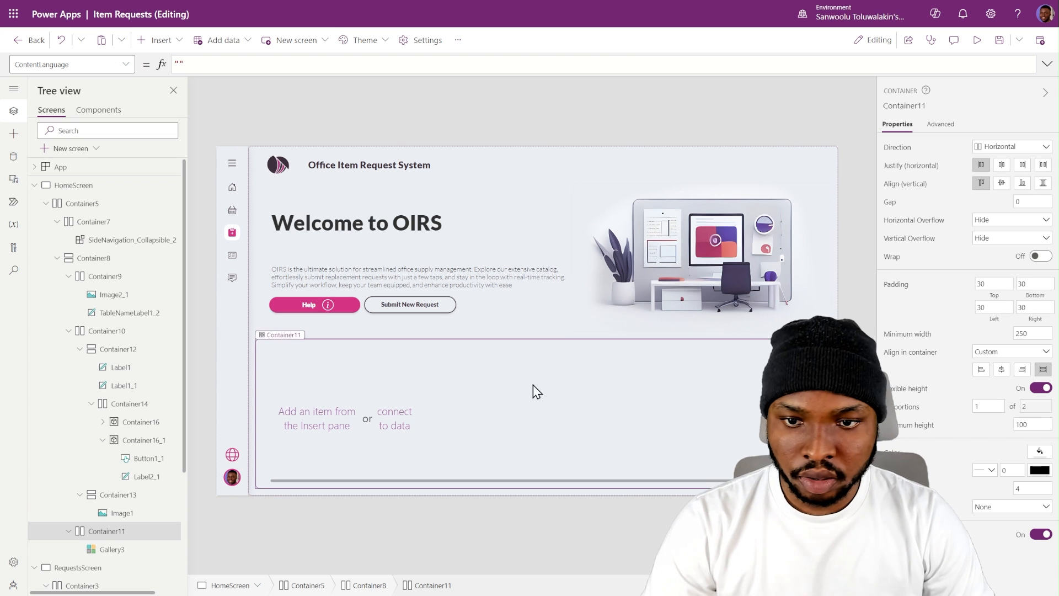
- Copy the whole Table expression of the HomeMenu definition from the App object's Formulas property
click(112, 551)
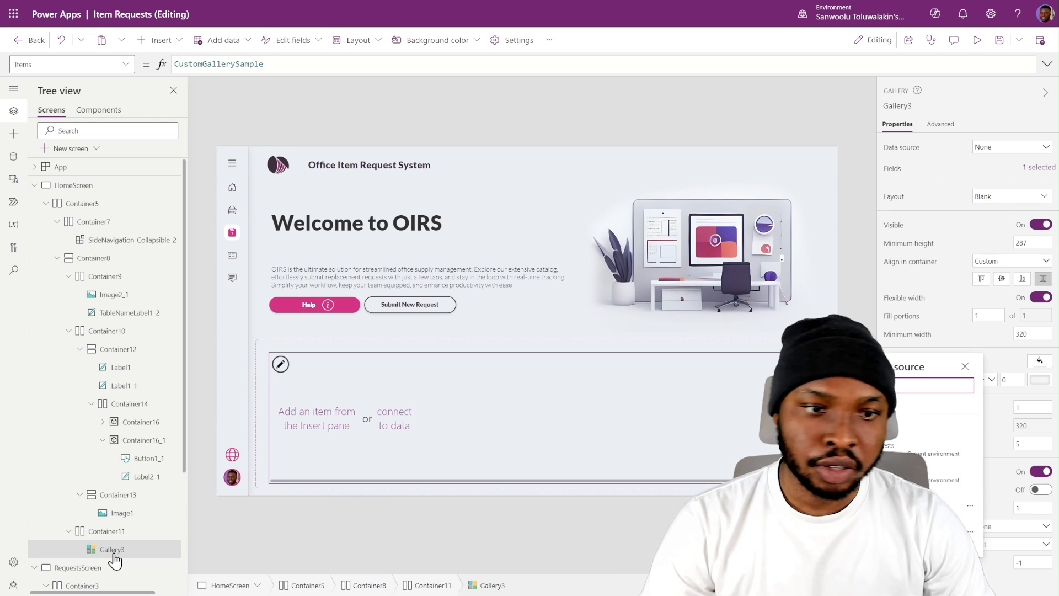
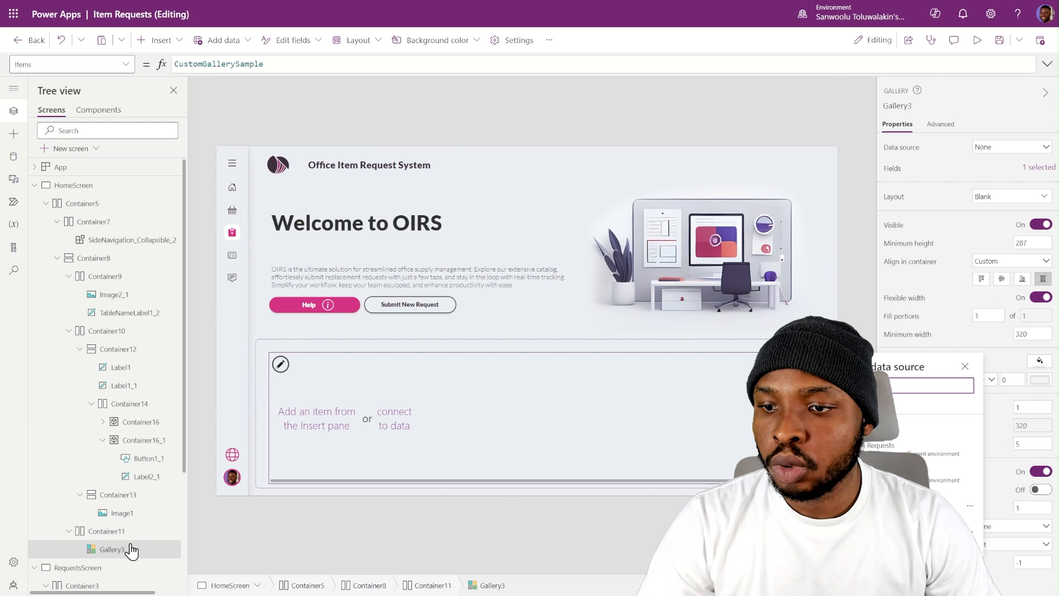
click(68, 170)
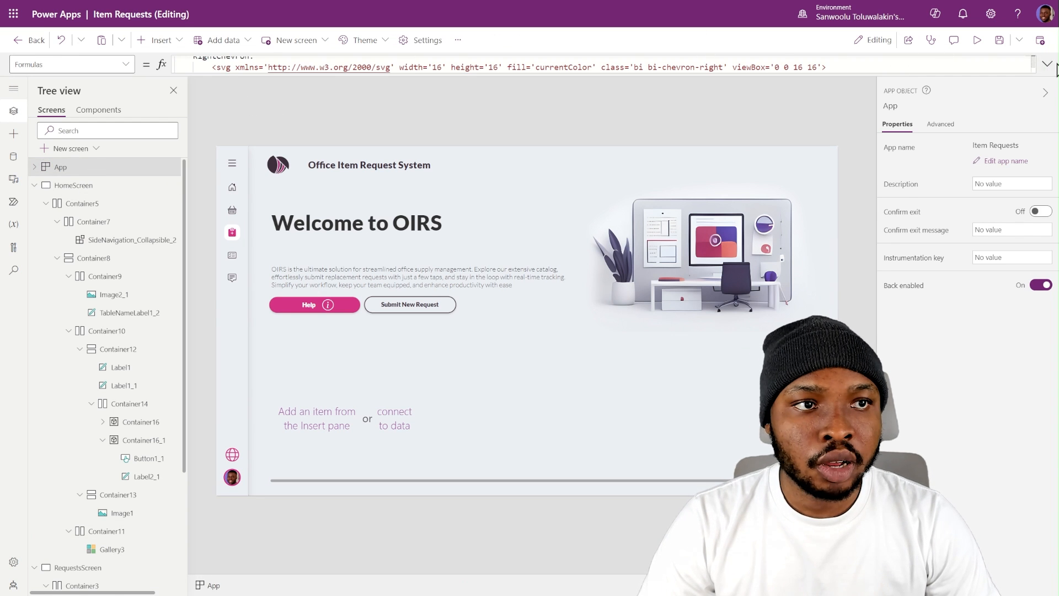
click(1049, 64)
scroll(338, 170, down, 15)
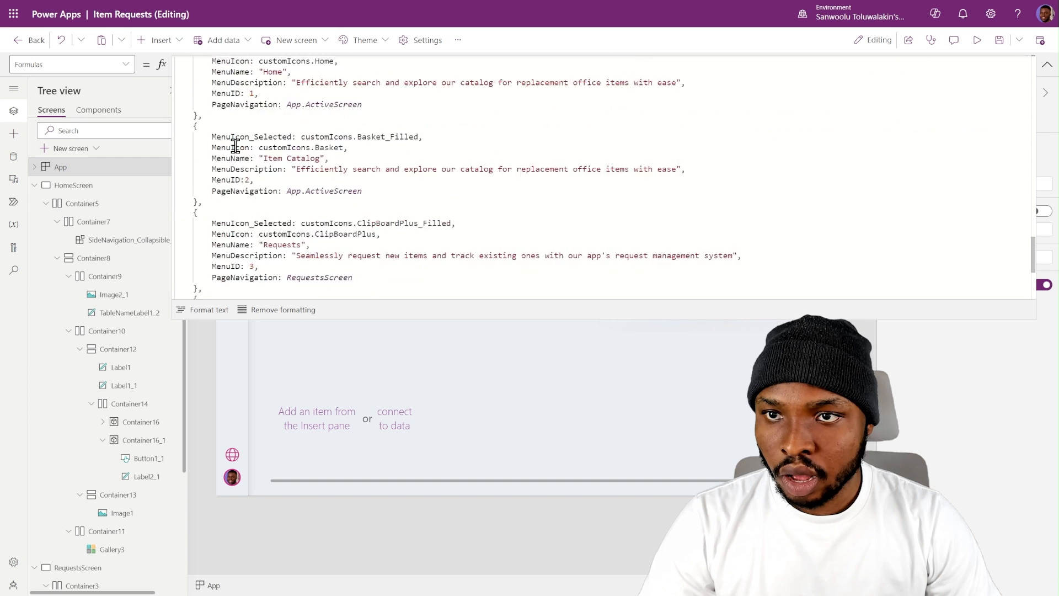
scroll(236, 146, up, 3)
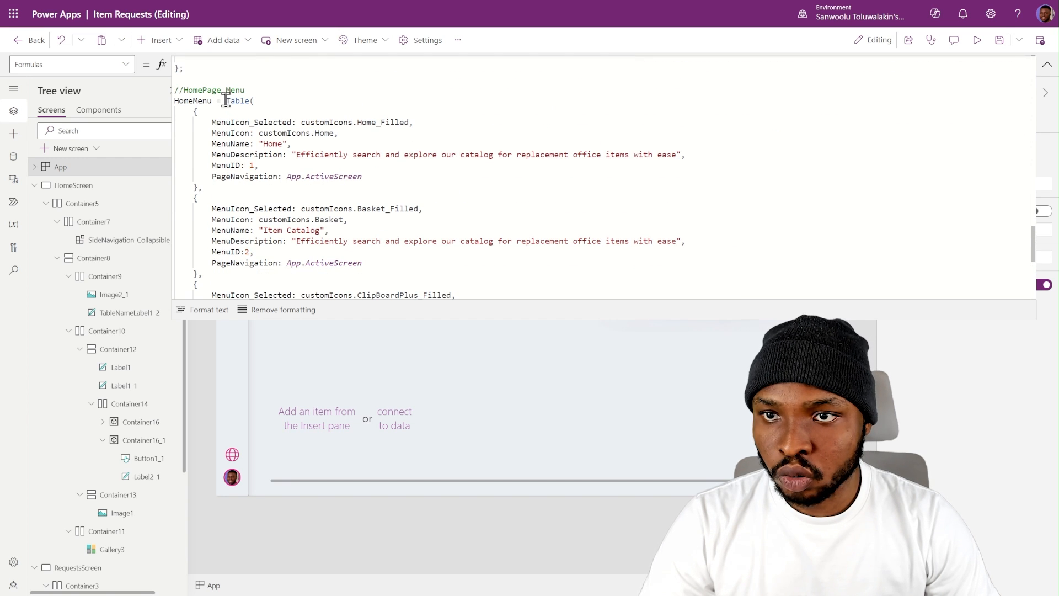
drag(226, 101, 232, 389)
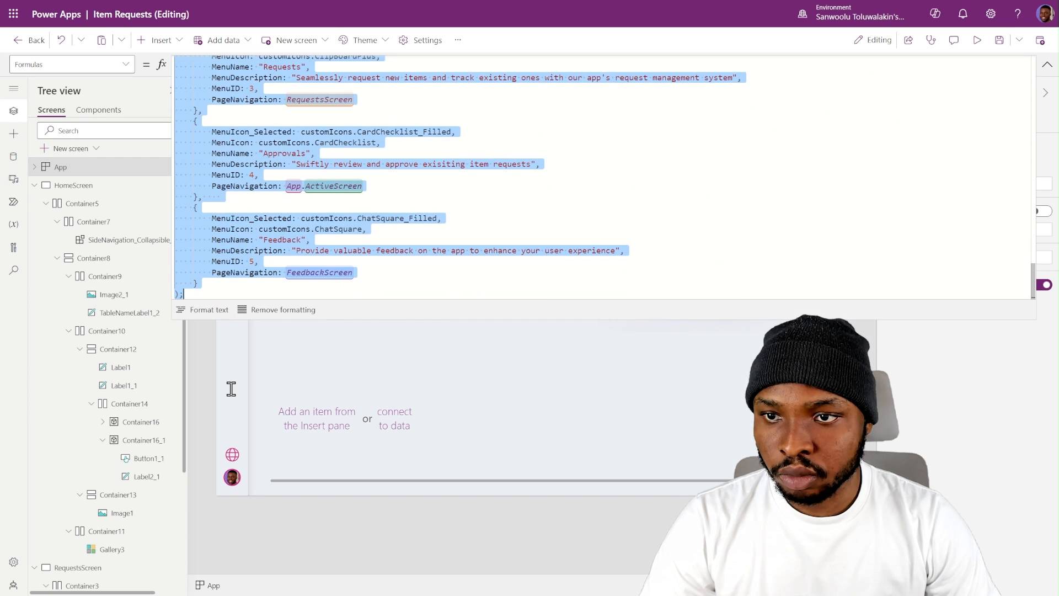
- Replace Gallery3's Items formula with the copied menu Table, removing the Home record and the trailing semicolon
click(132, 548)
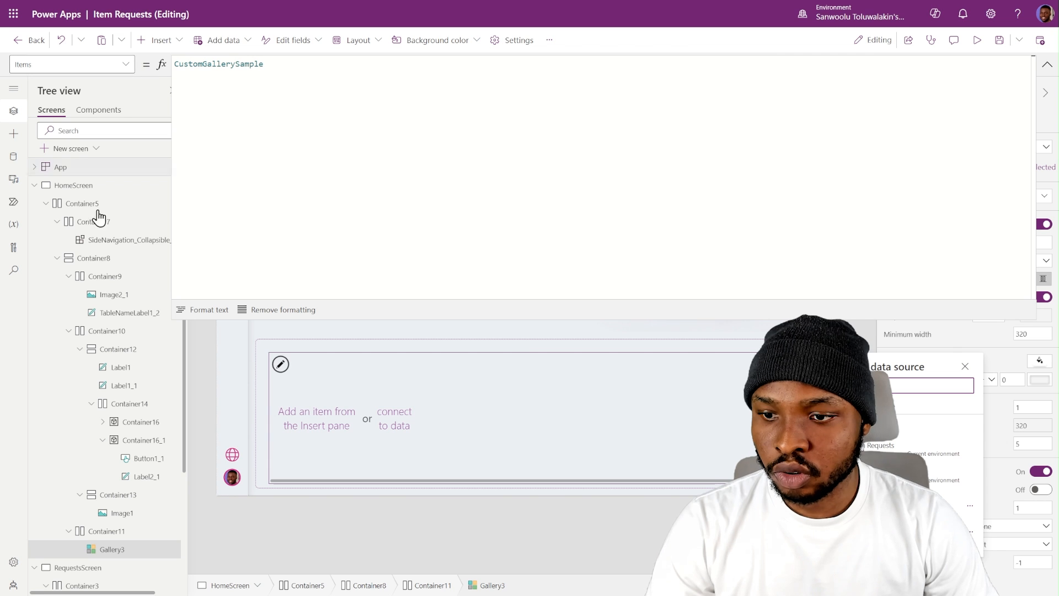
drag(293, 66, 164, 61)
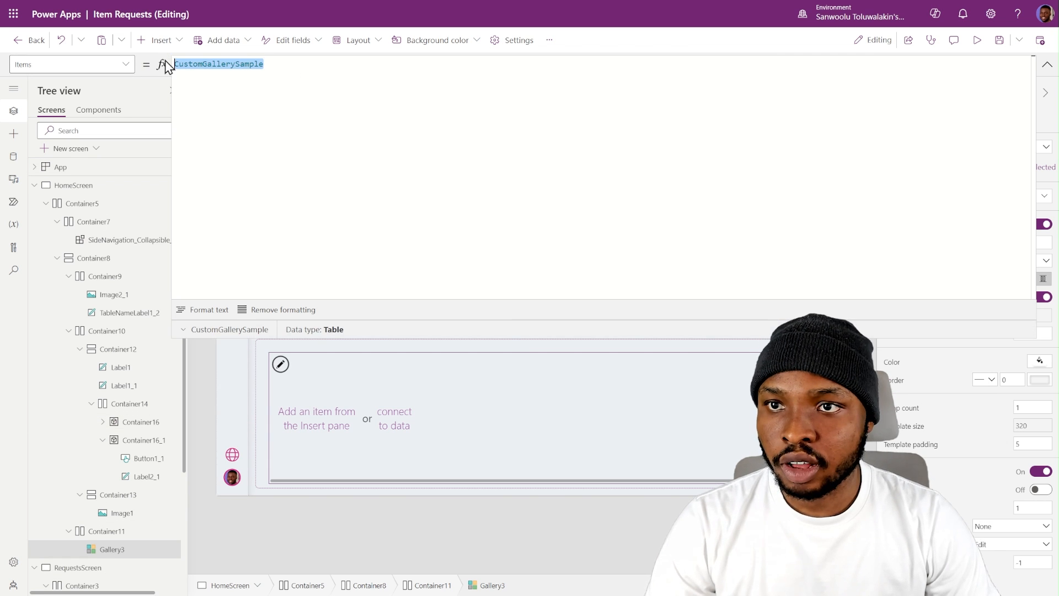
key(ctrl+v)
scroll(292, 171, up, 3)
scroll(276, 138, up, 2)
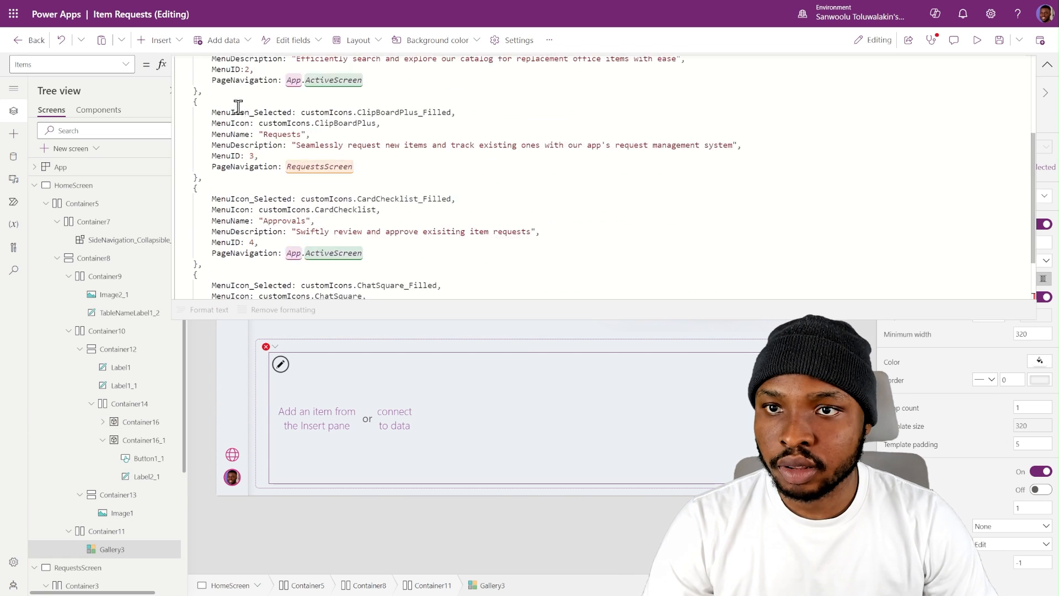
drag(211, 149, 210, 65)
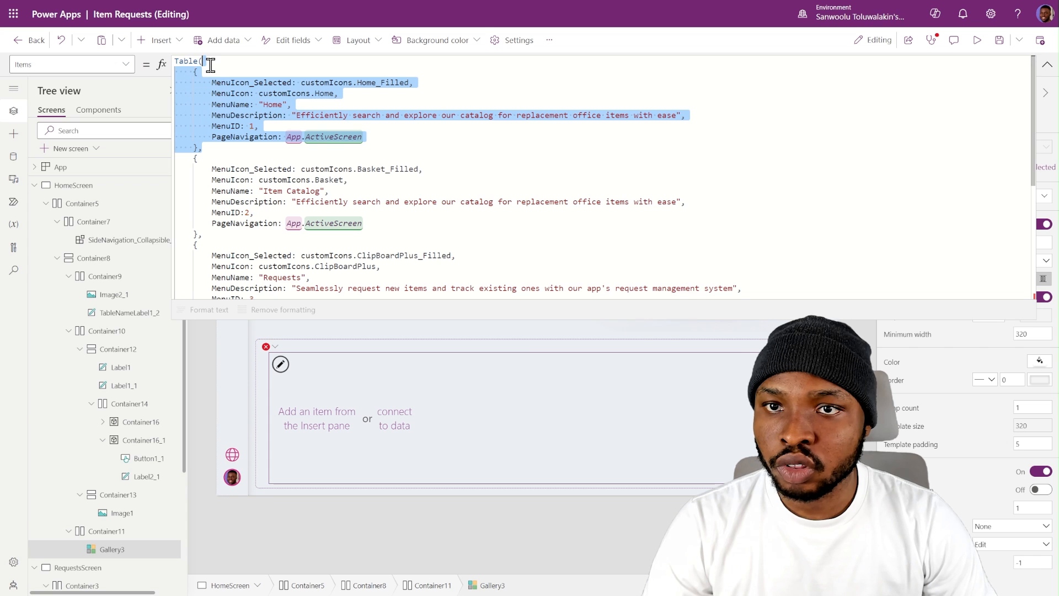
key(BackSpace)
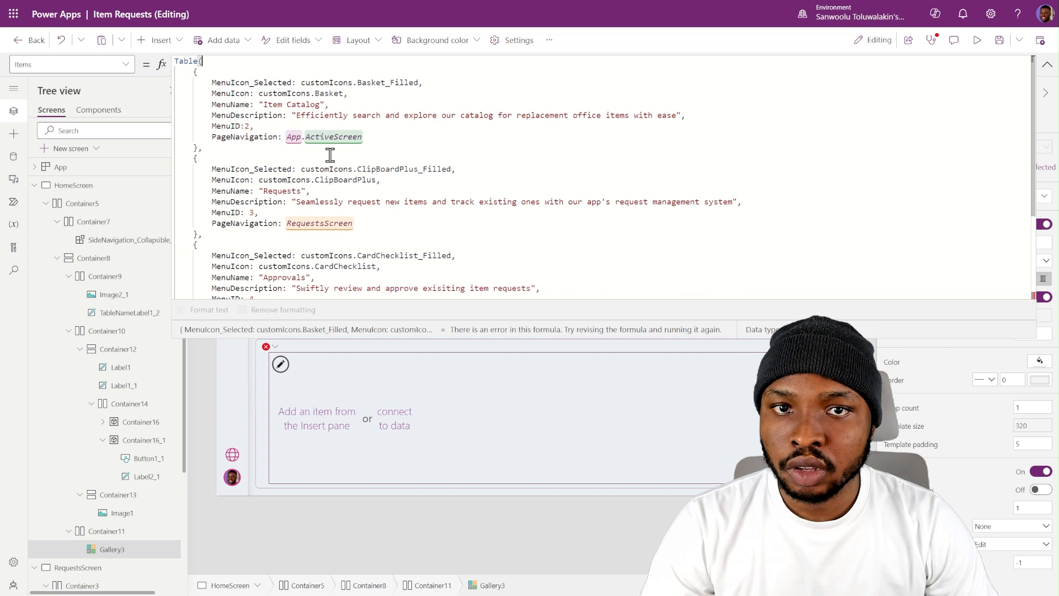
scroll(330, 155, down, 3)
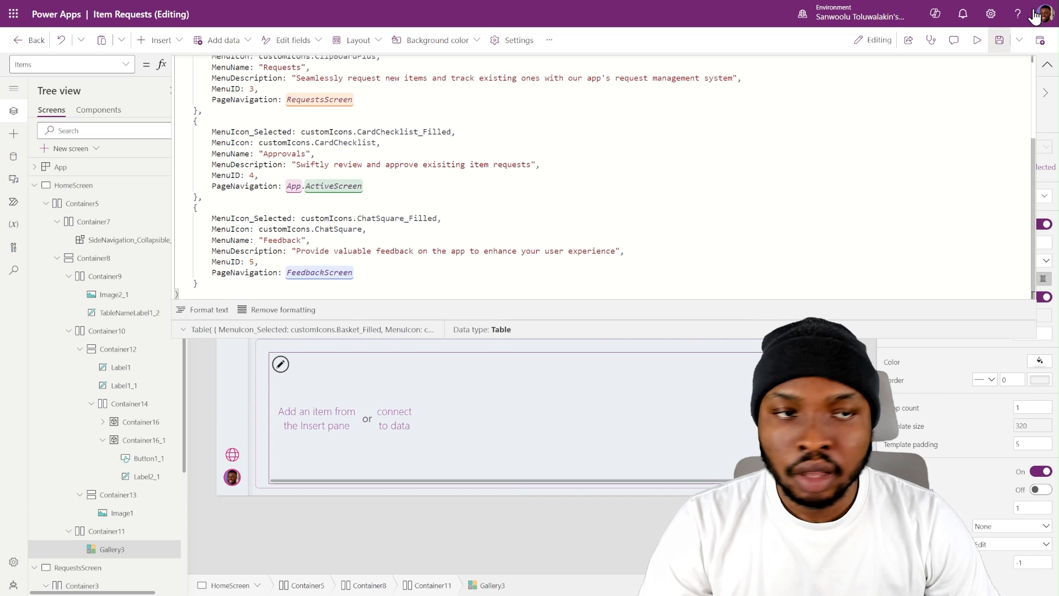
click(1046, 67)
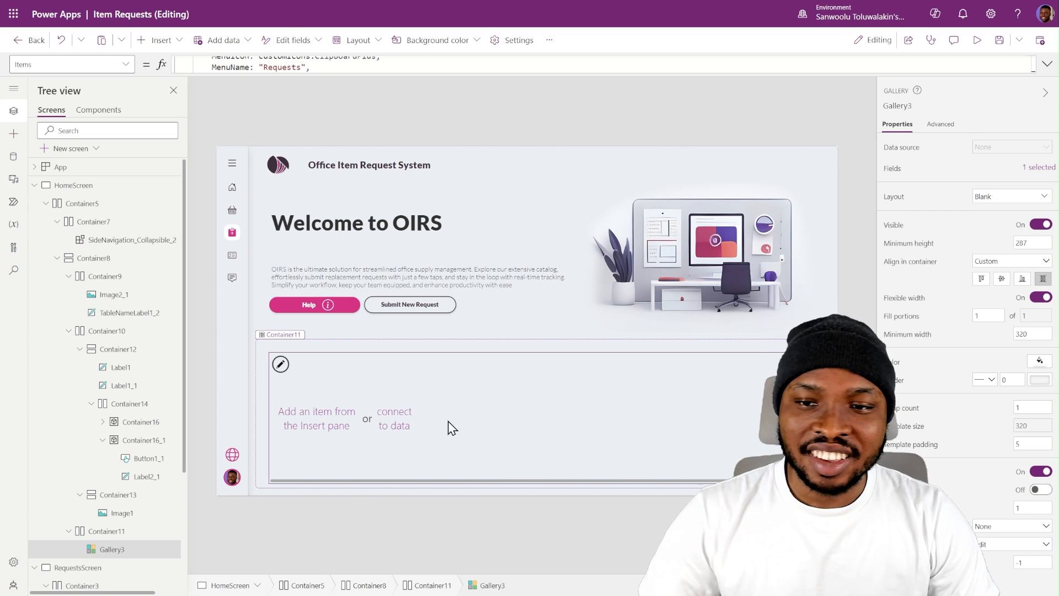
click(162, 42)
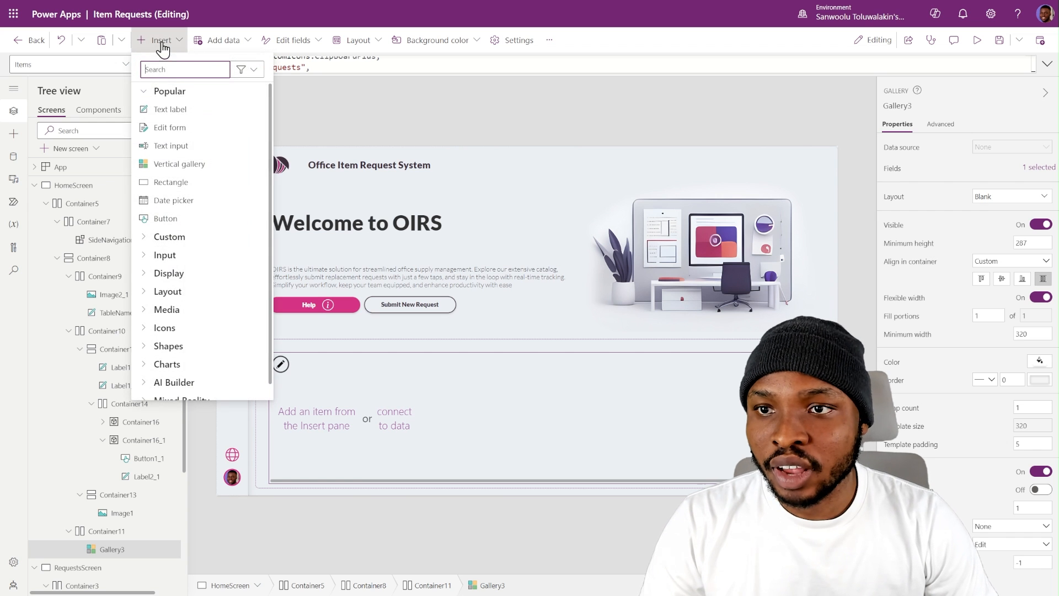
click(177, 109)
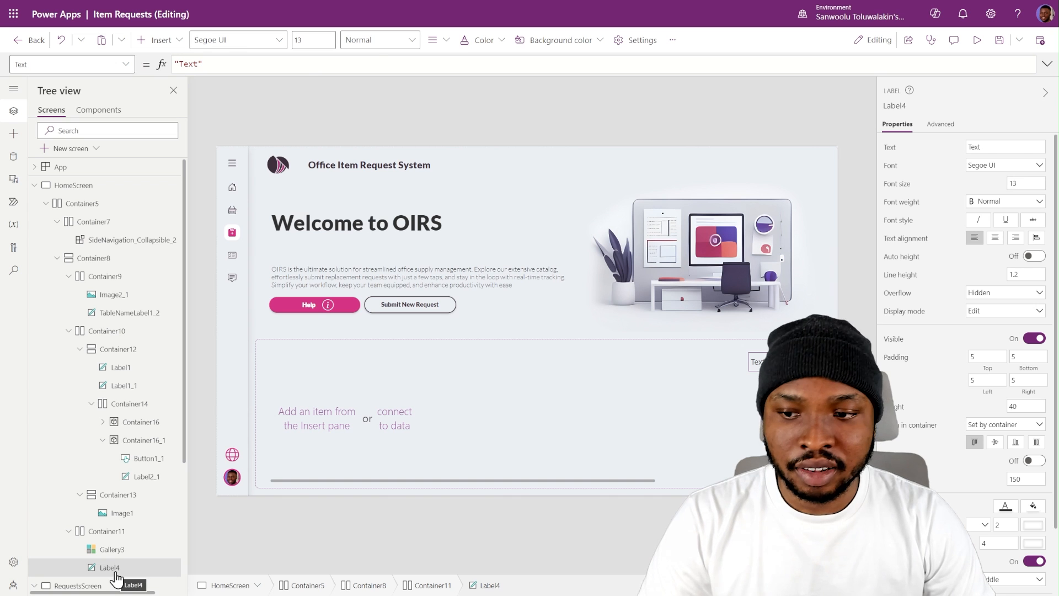
click(111, 550)
click(159, 40)
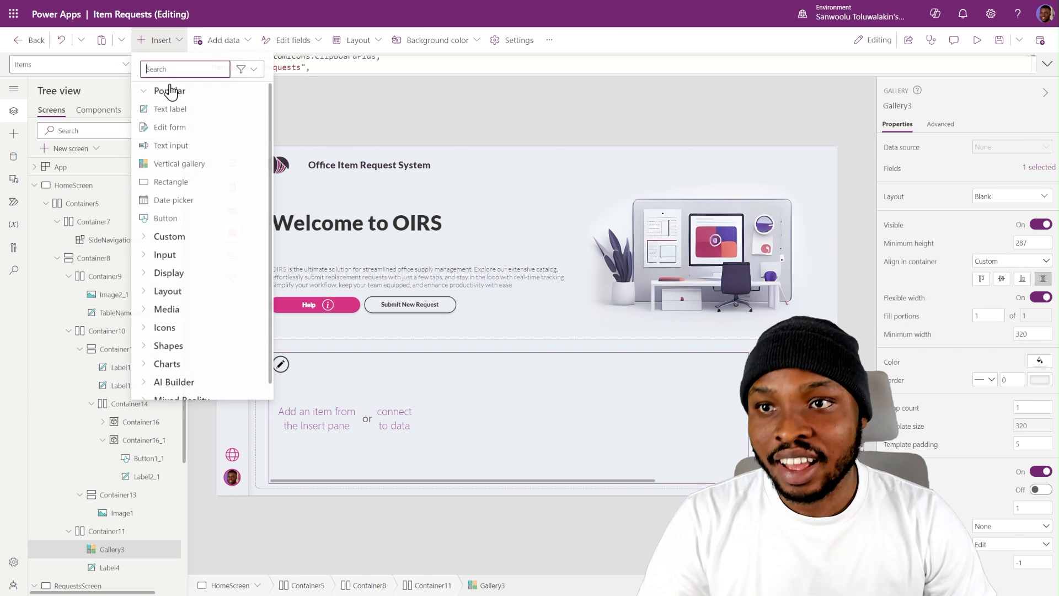
click(173, 109)
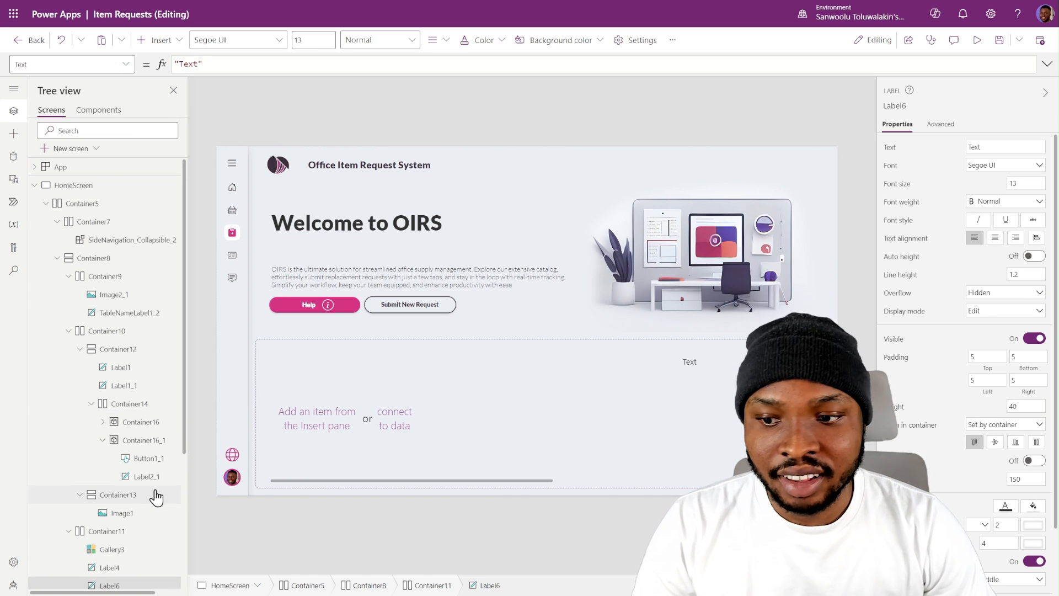
click(561, 402)
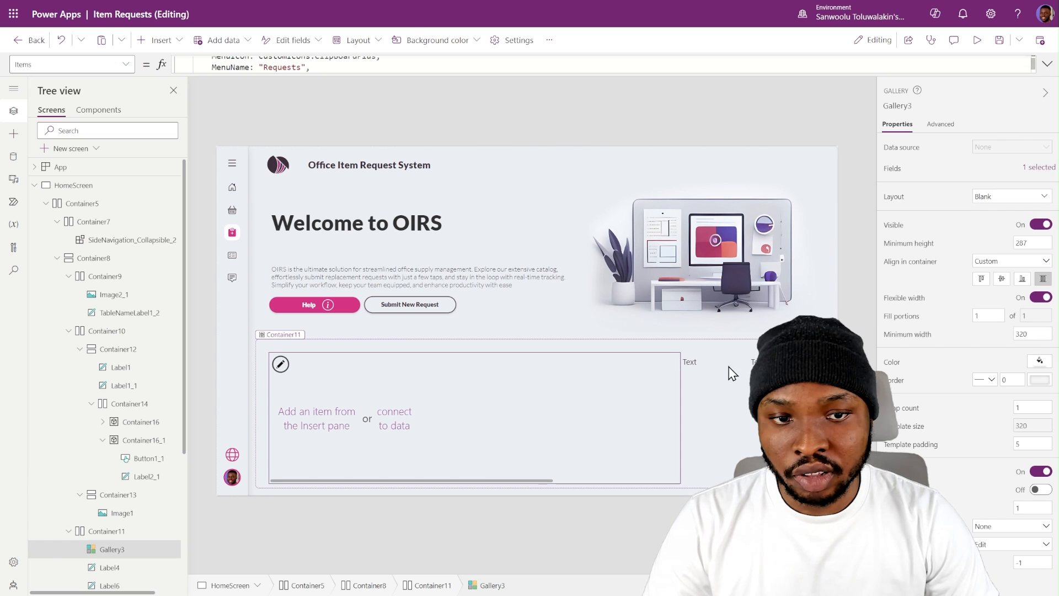
click(702, 365)
shift+click(758, 361)
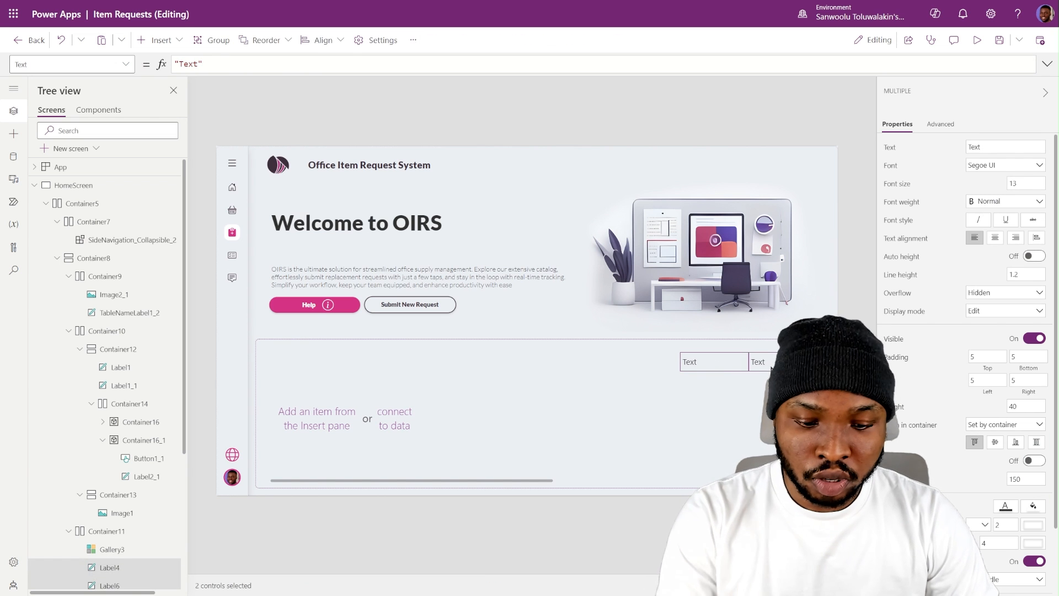
key(Delete)
click(596, 429)
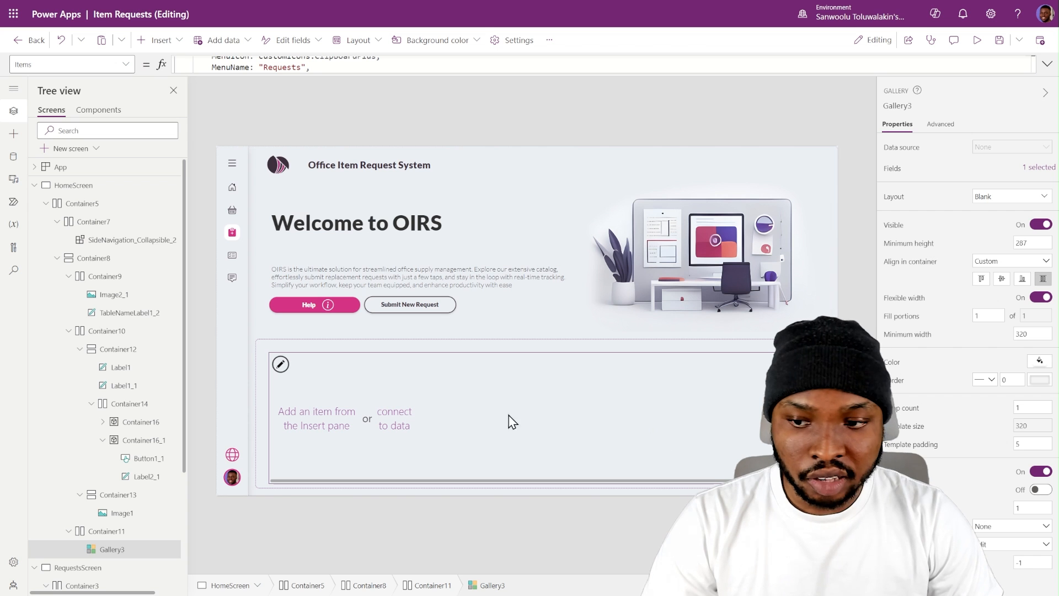
click(281, 367)
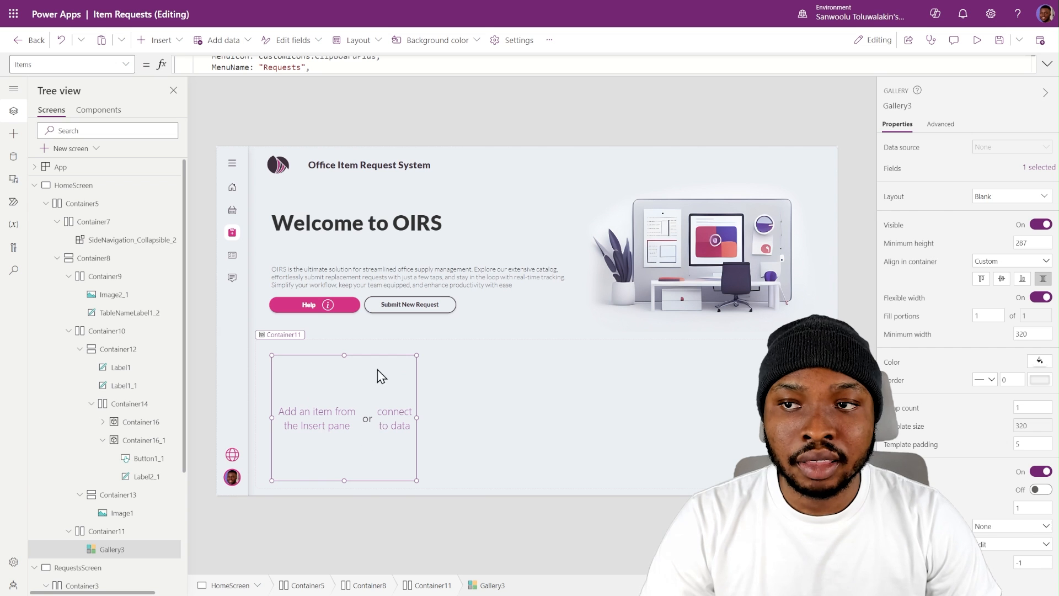
click(183, 49)
click(175, 111)
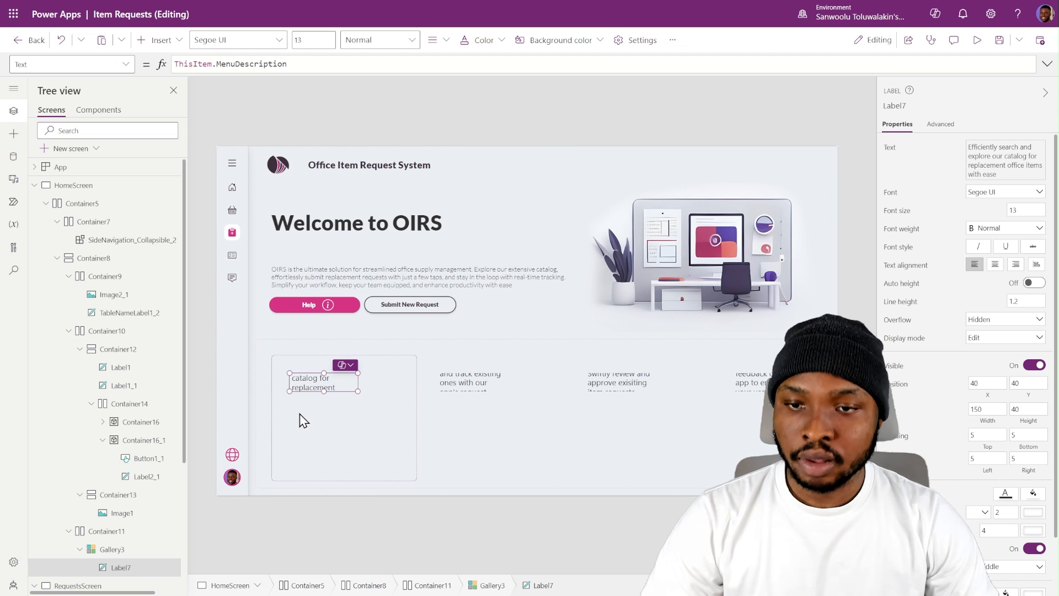
key(Delete)
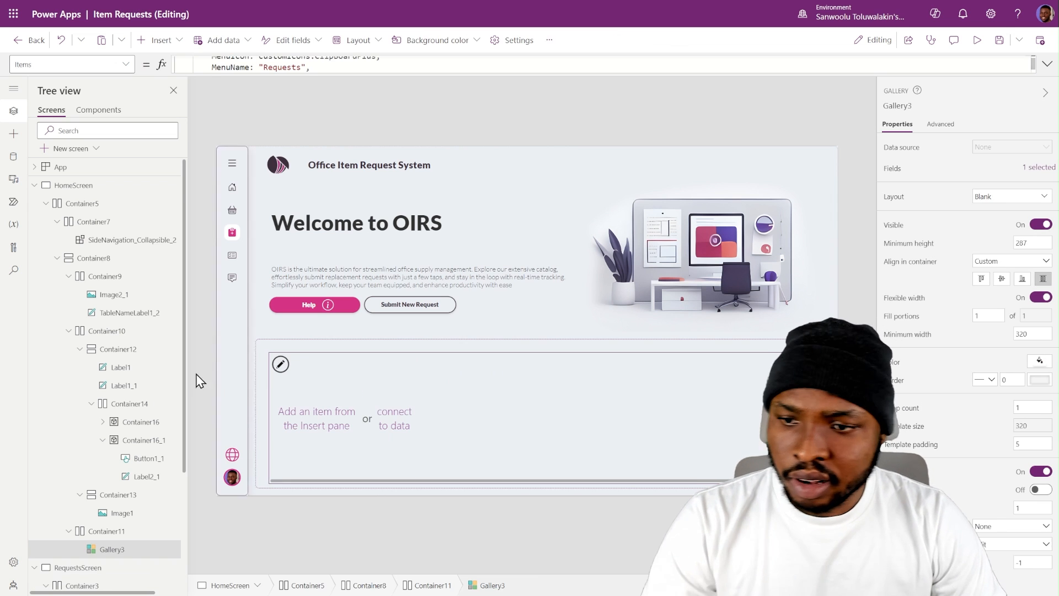
click(173, 58)
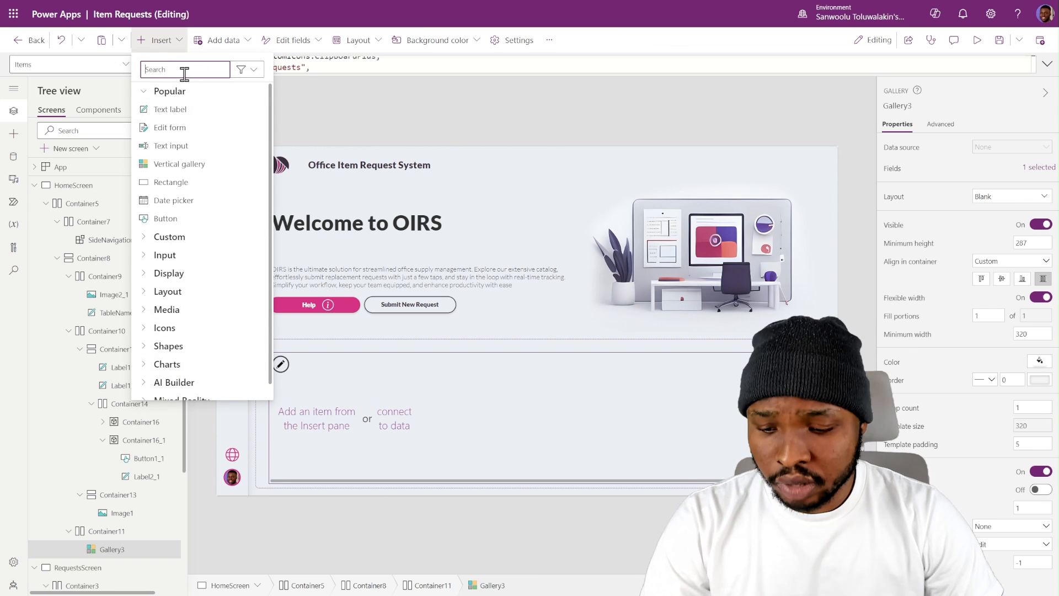
text(cont)
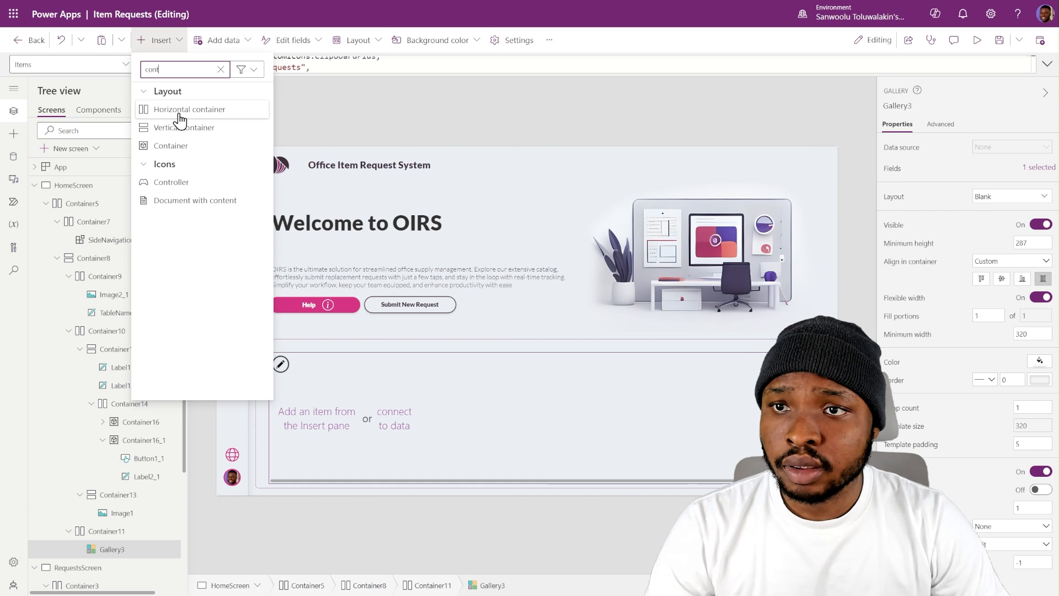
click(184, 129)
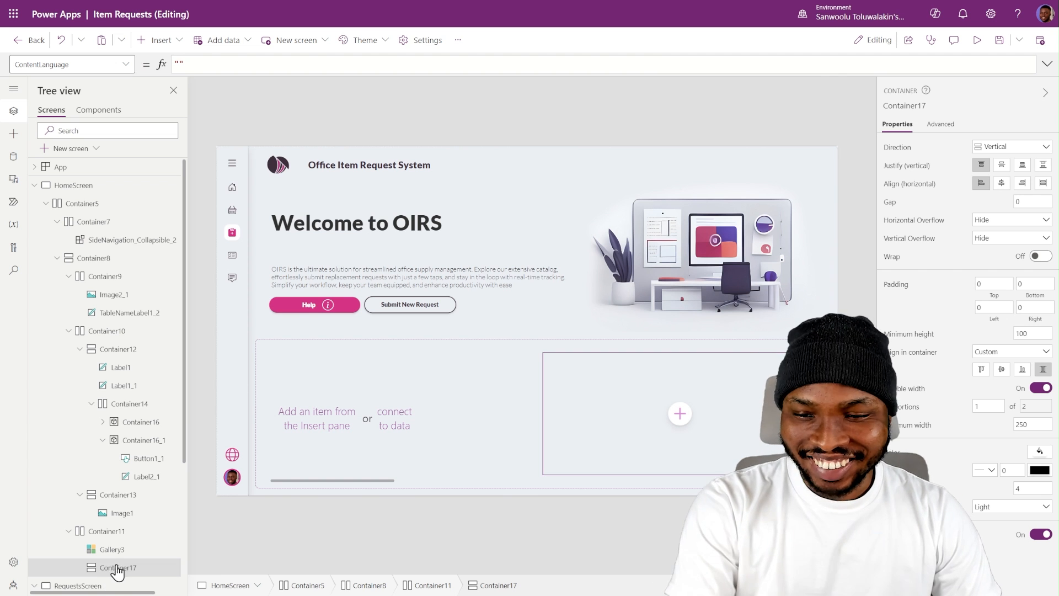
key(Delete)
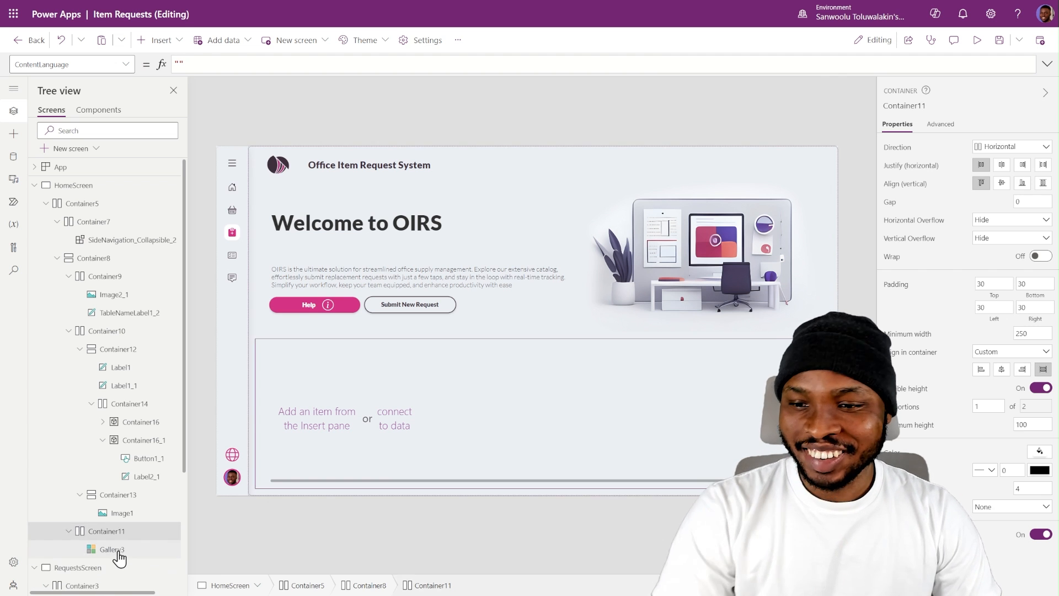
- Insert a horizontal container into the Gallery3 template and set its X and Y position to 0
click(173, 41)
text(cont)
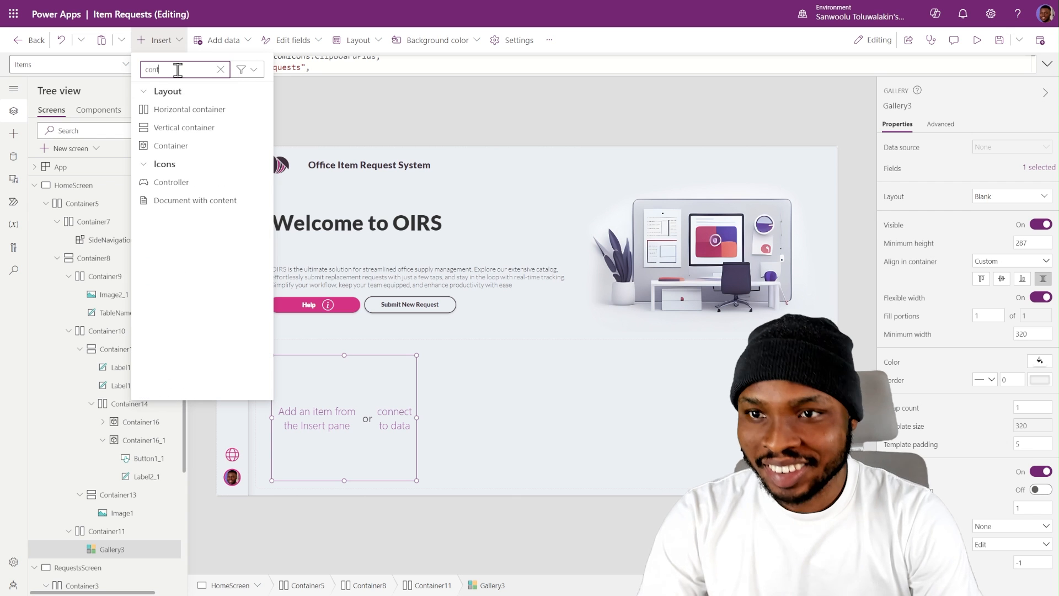
click(189, 111)
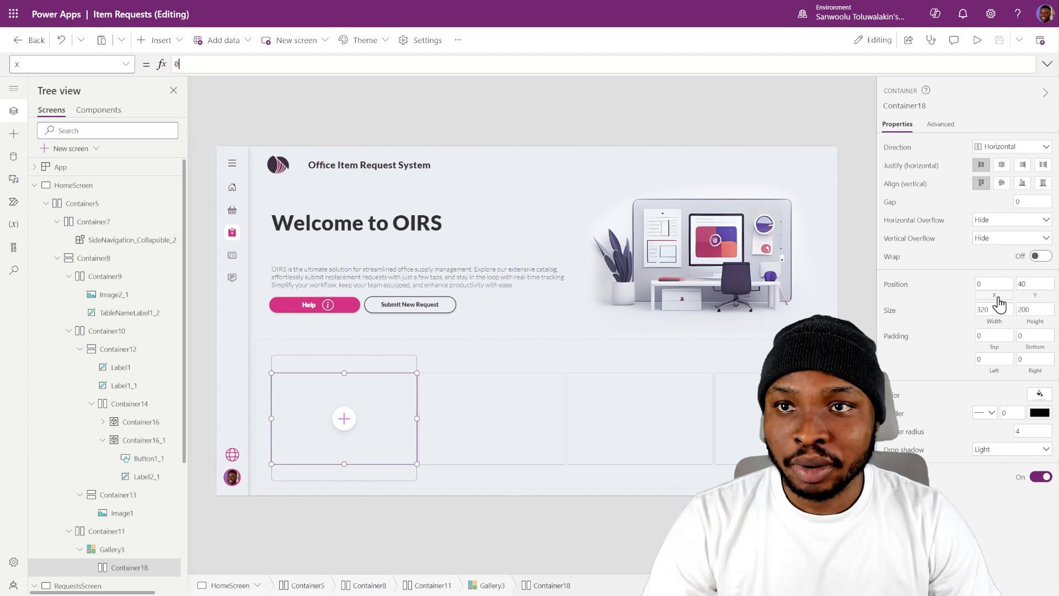
click(1028, 284)
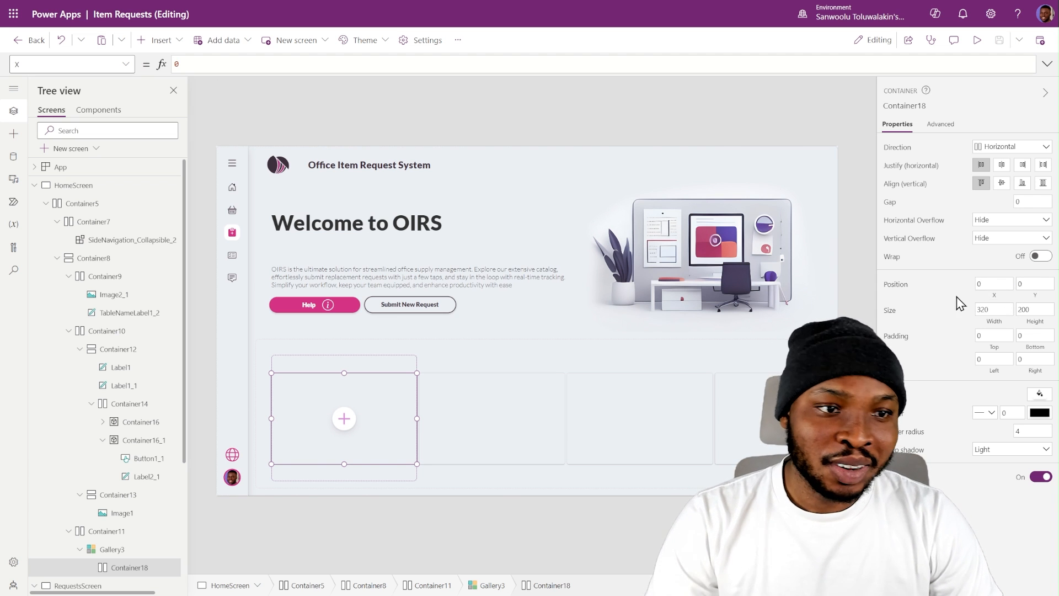
- Set the width of the gallery's horizontal container to Parent.TemplateWidth and its height to Parent.TemplateHeight
click(1002, 326)
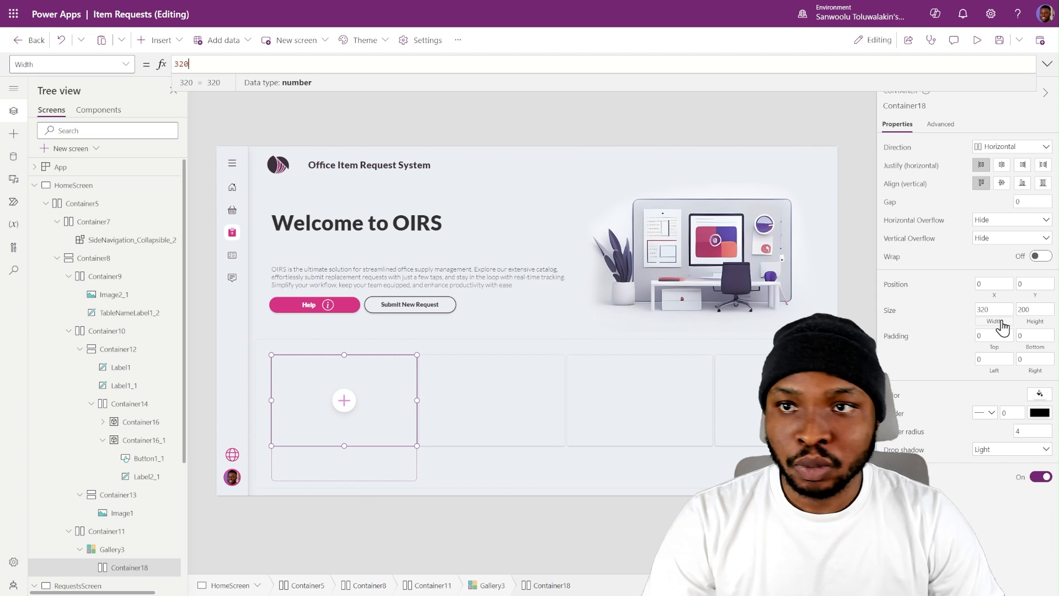
text(Parent.Width)
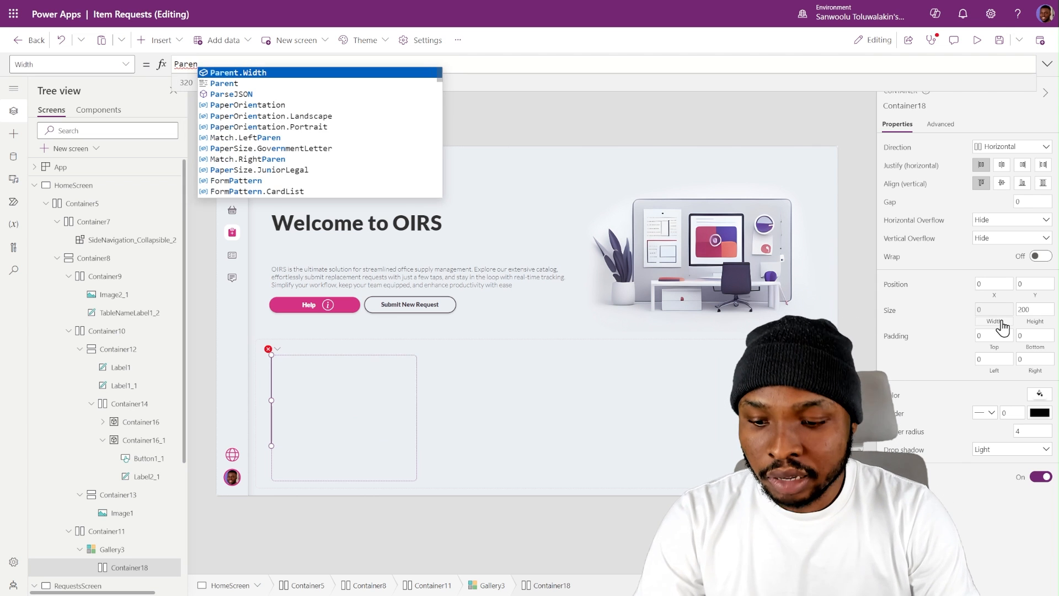
key(BackSpace)
key(BackSpace)
key(BackSpace)
key(BackSpace)
key(BackSpace)
text(tem)
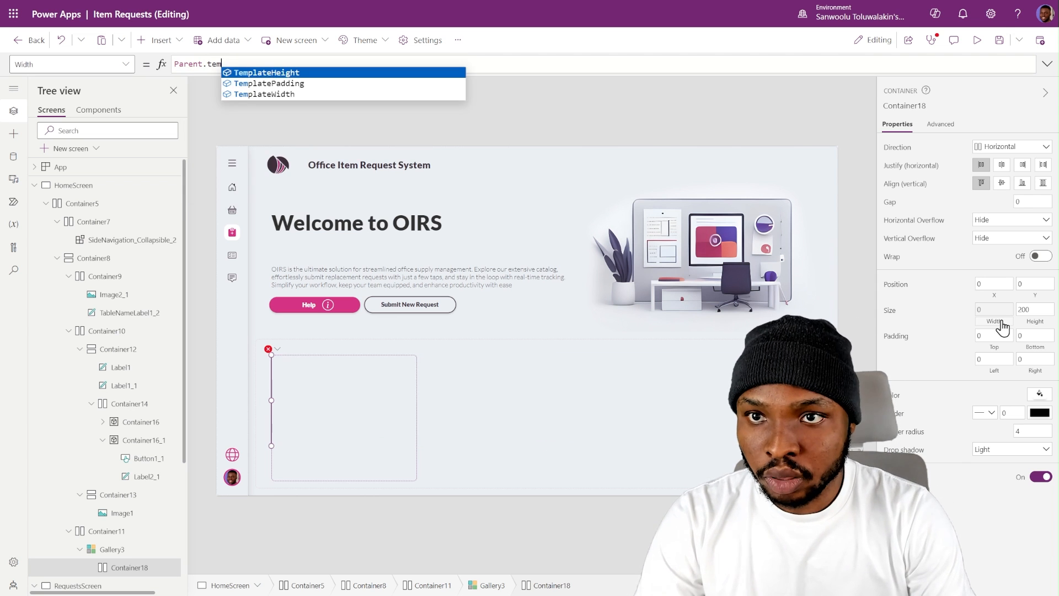
key(Down)
key(Tab)
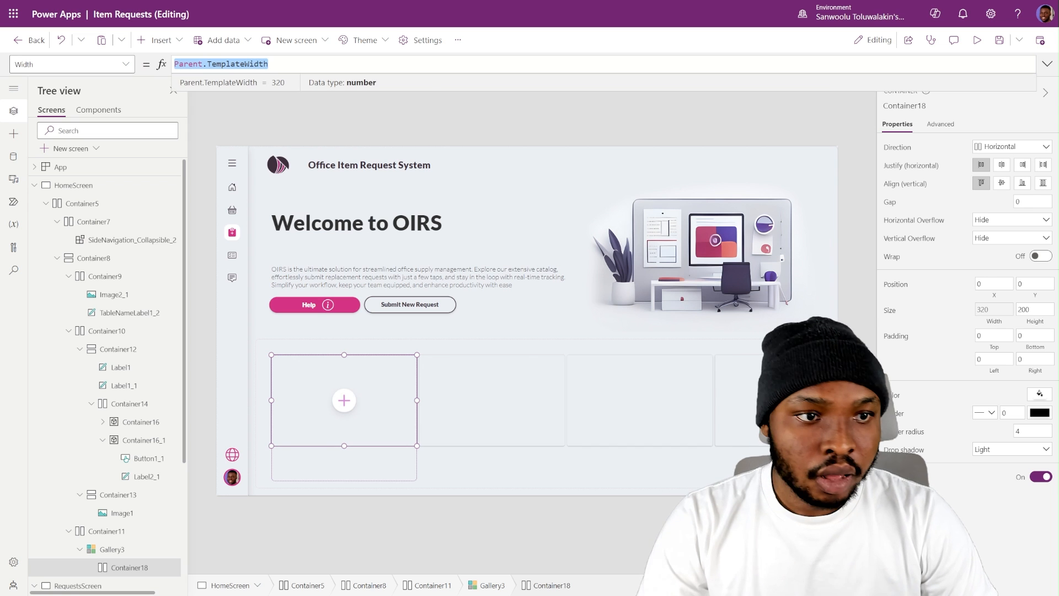
click(1040, 328)
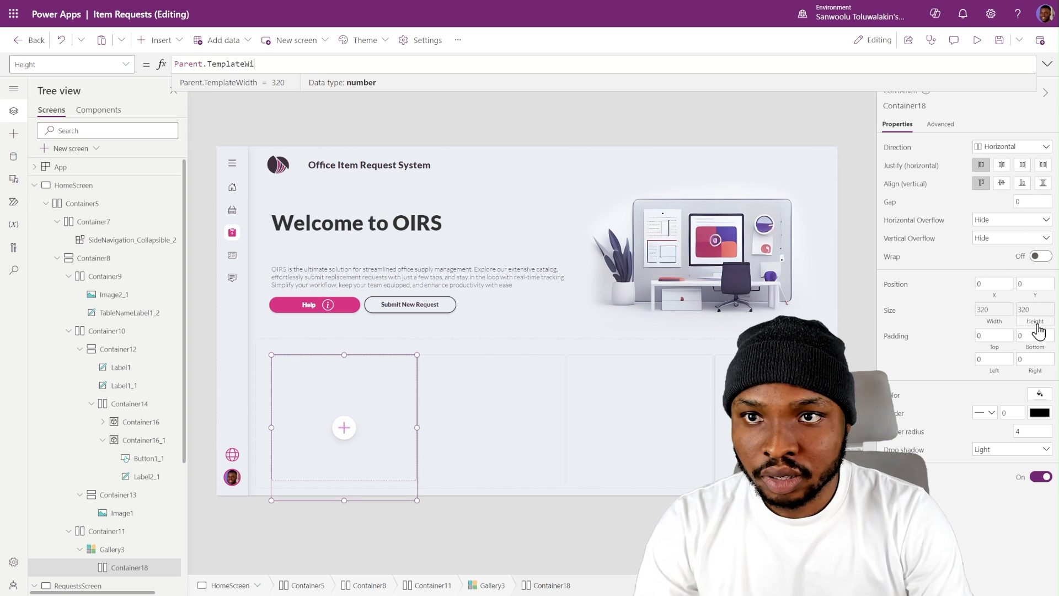
text(eight)
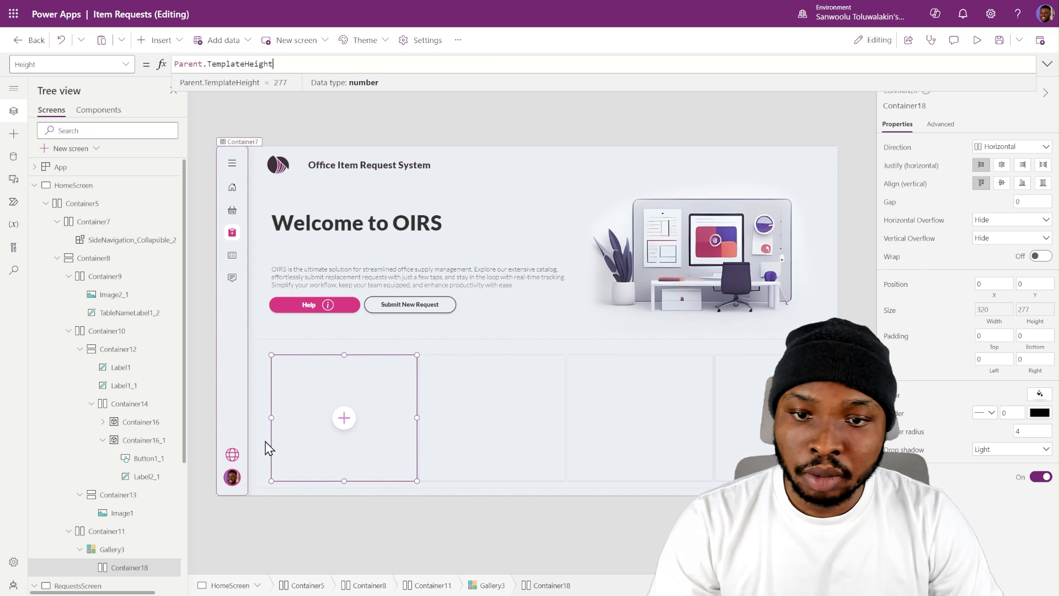
- Give the gallery's horizontal container a corner radius of 0, no drop shadow and a padding of 10 on all sides
click(1018, 431)
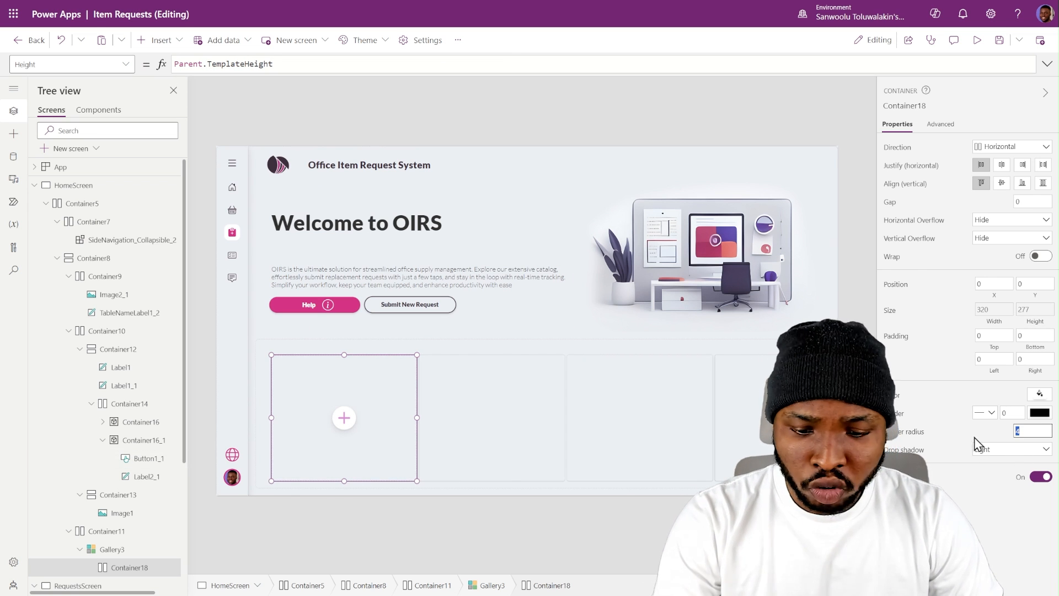
click(1011, 449)
click(997, 468)
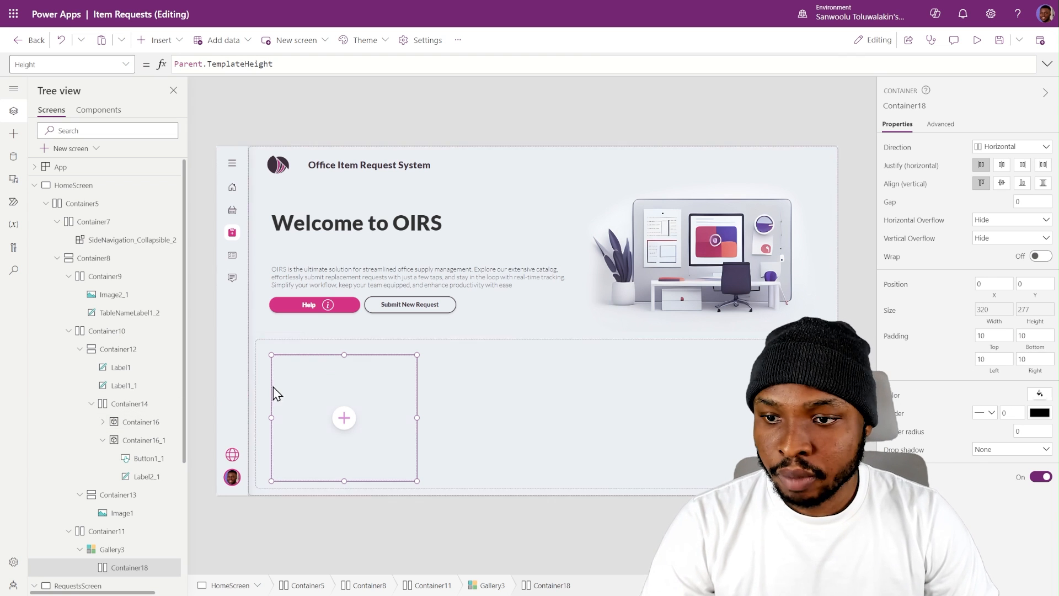
- Insert a vertical container inside the gallery's horizontal container, with a corner radius of 40 and a Regular drop shadow
scroll(161, 409, down, 1)
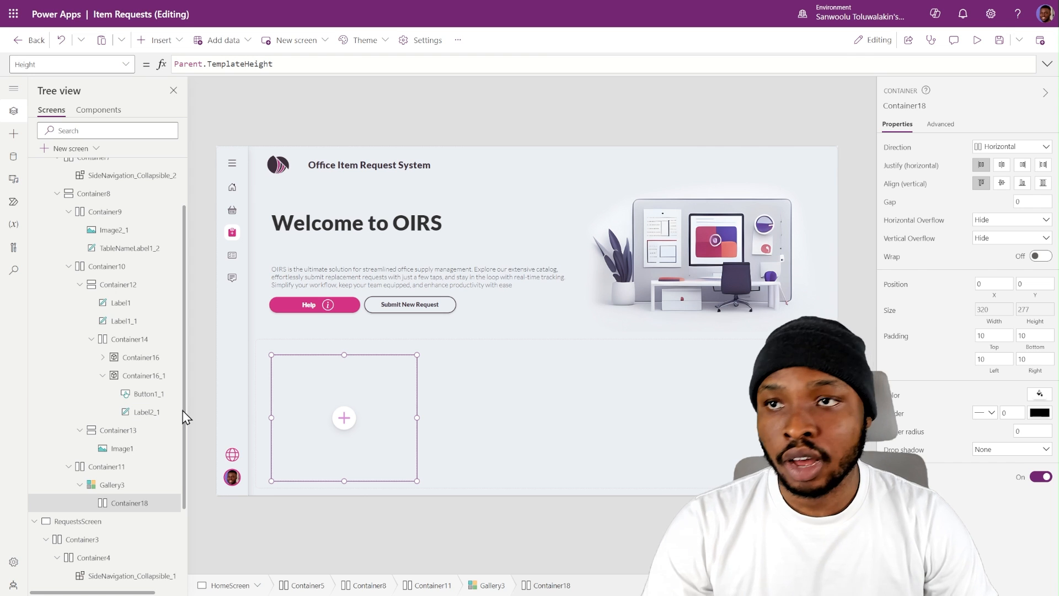
click(156, 40)
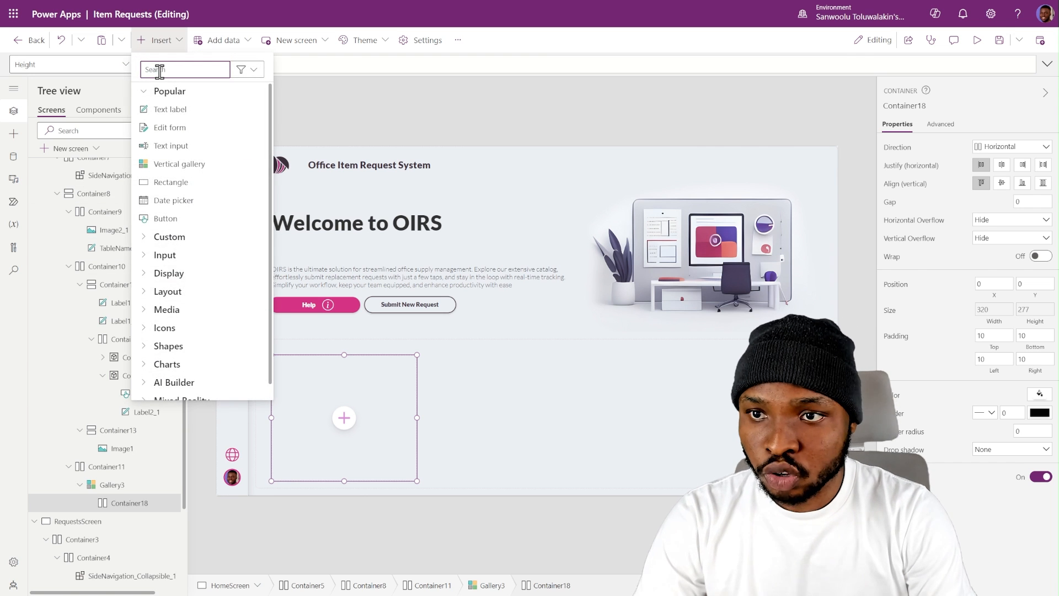
text(vert)
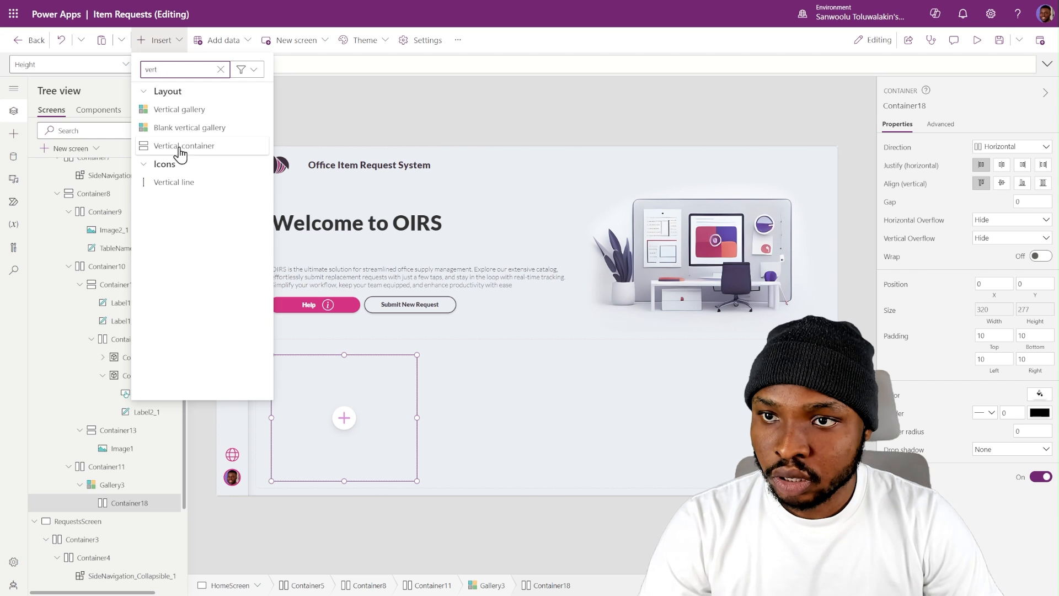
click(180, 147)
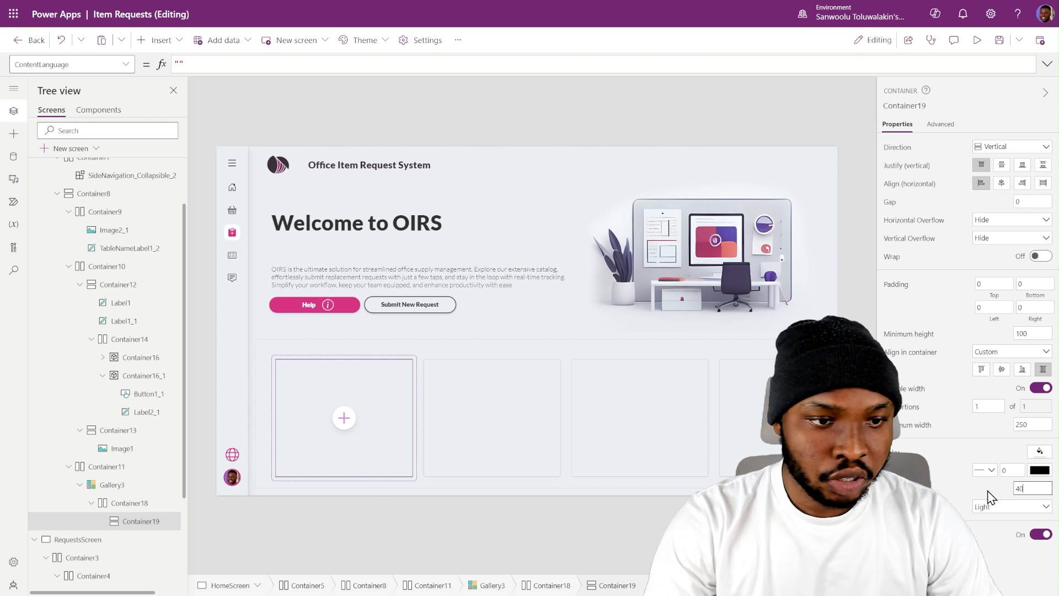
click(999, 509)
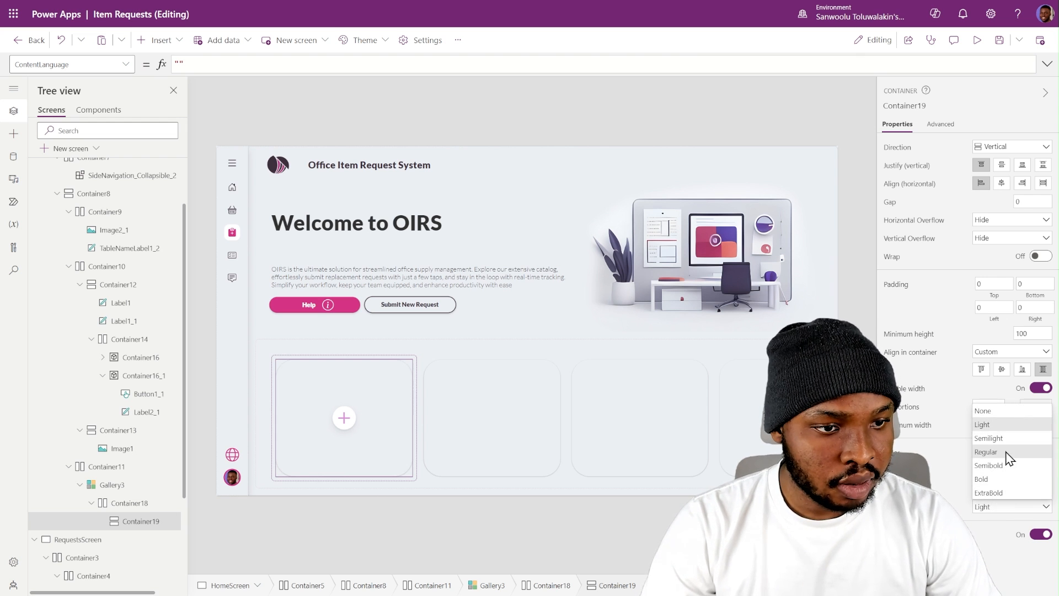
click(988, 452)
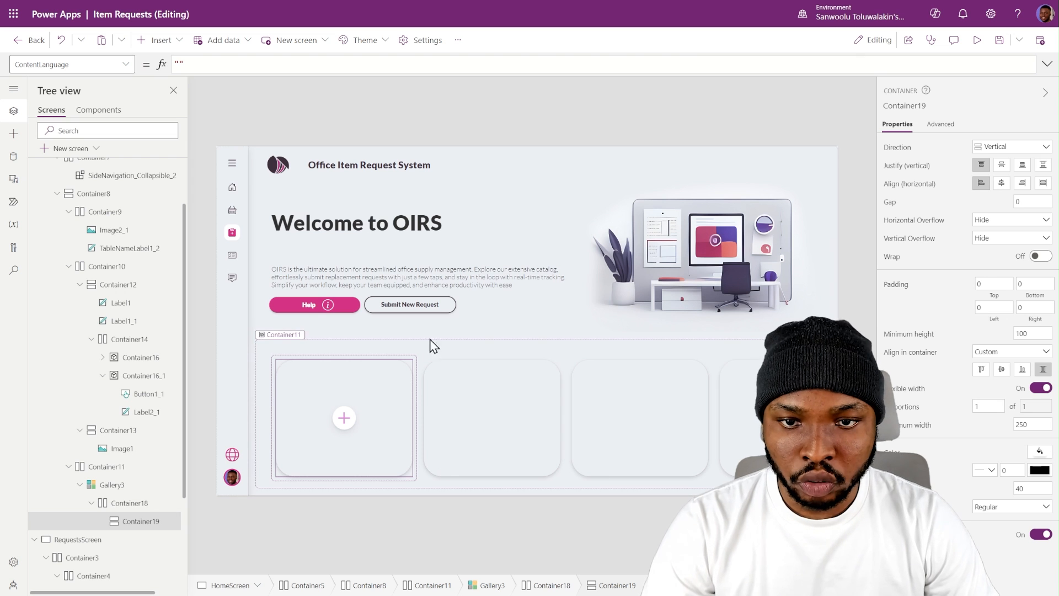
click(340, 572)
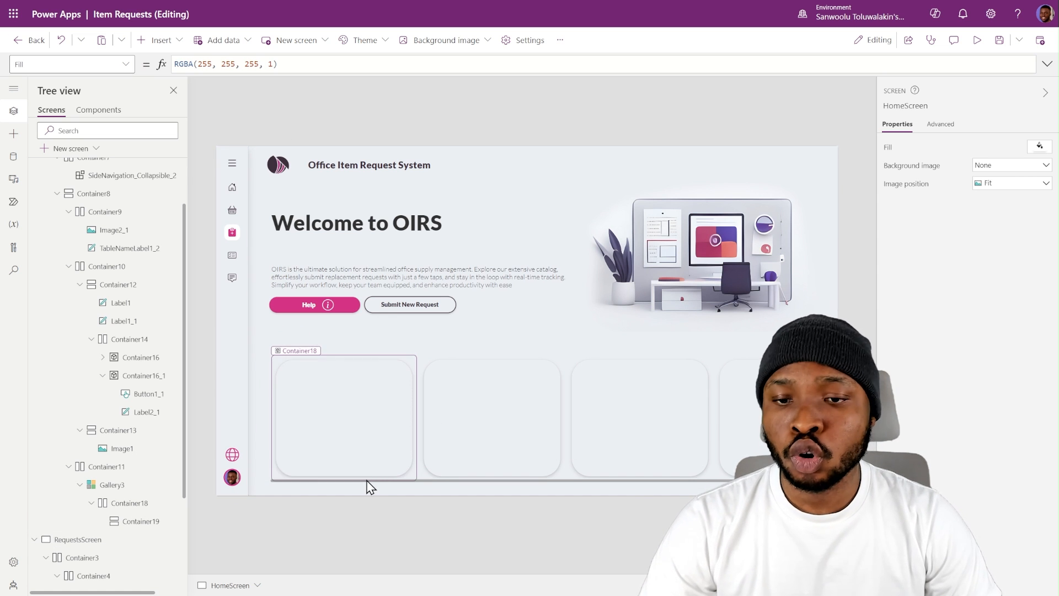
- Select the card gallery, Gallery3, and set its template padding to 0
click(538, 481)
drag(594, 482, 166, 516)
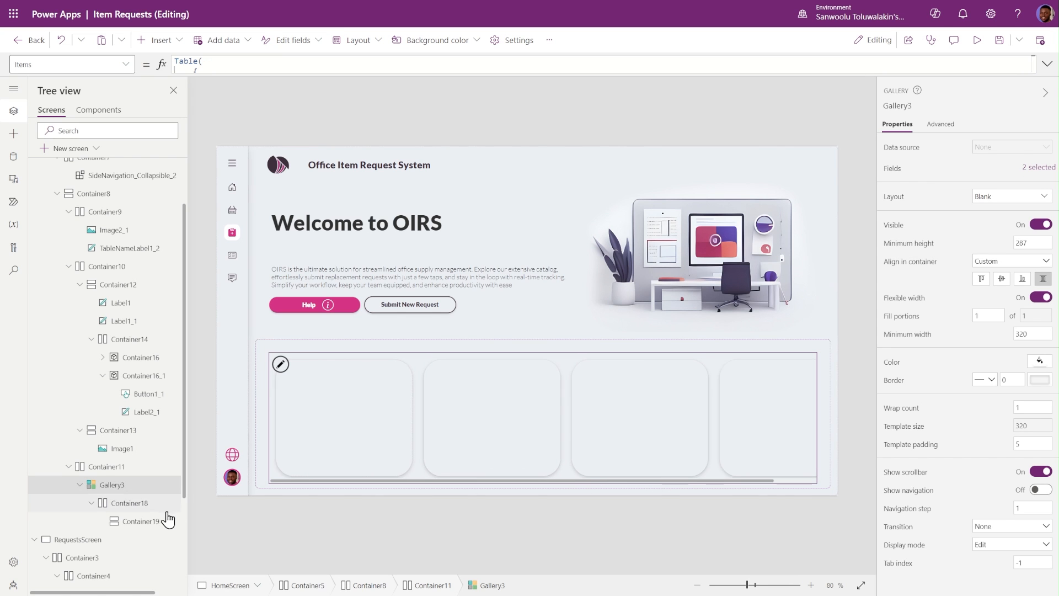
click(906, 432)
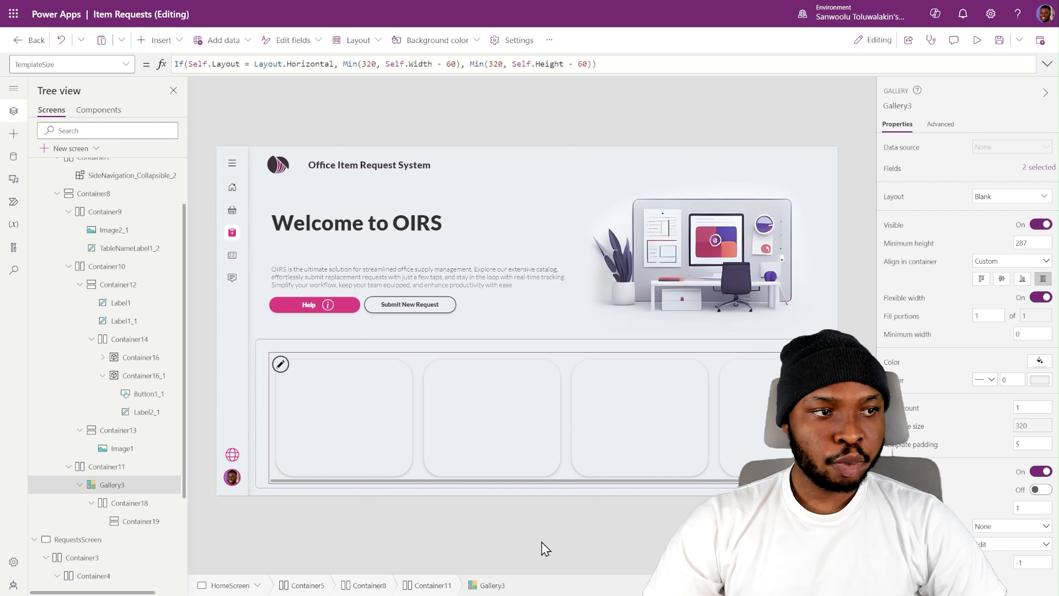
drag(1028, 446, 980, 451)
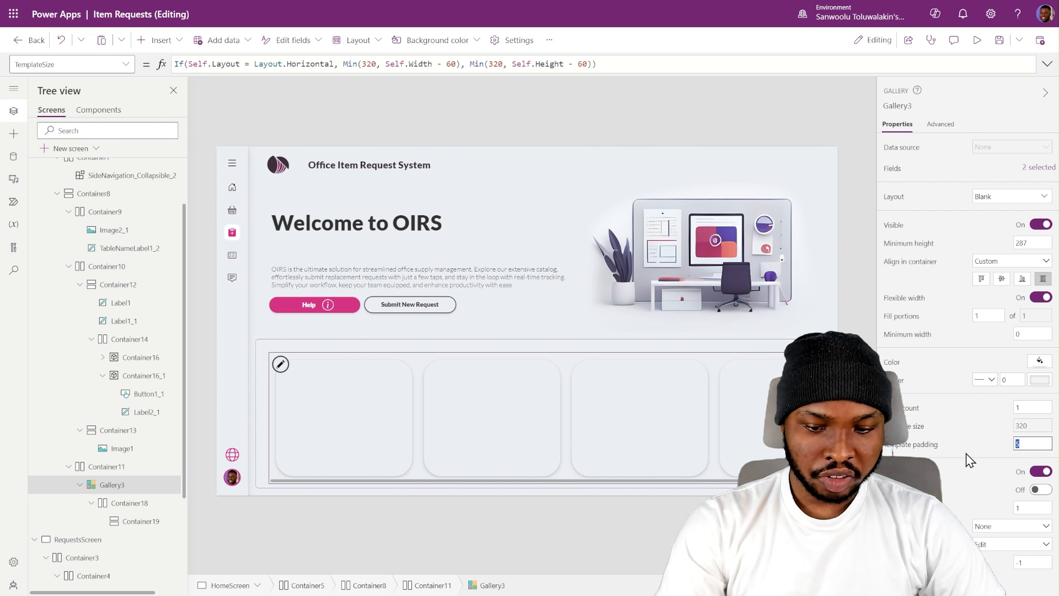
text(0)
- Set the gallery's template size to the formula Self.Width / Self.AllItemsCount
click(909, 427)
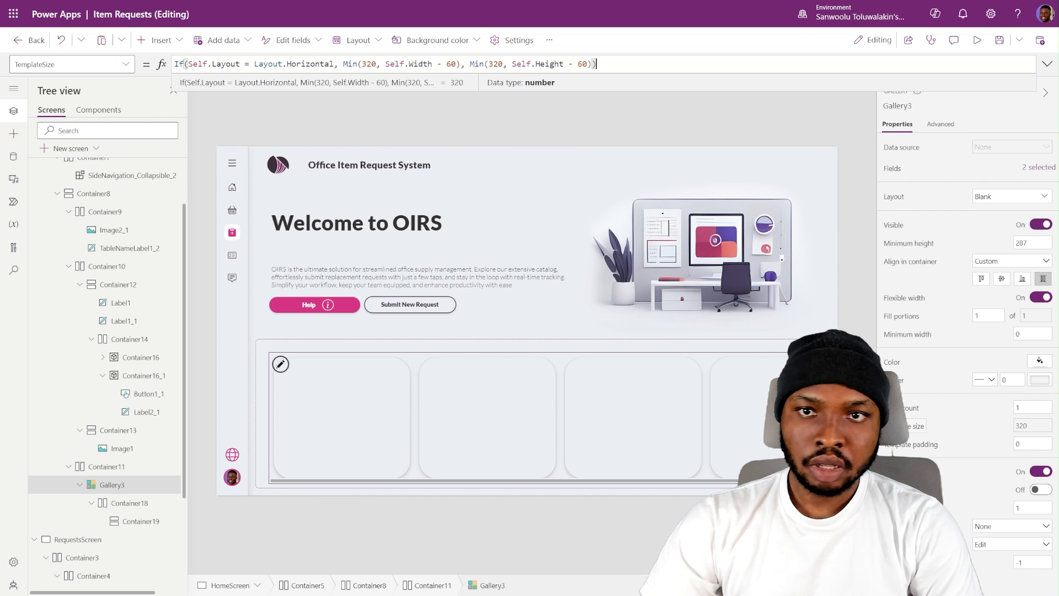
key(ctrl+a)
text(Sel)
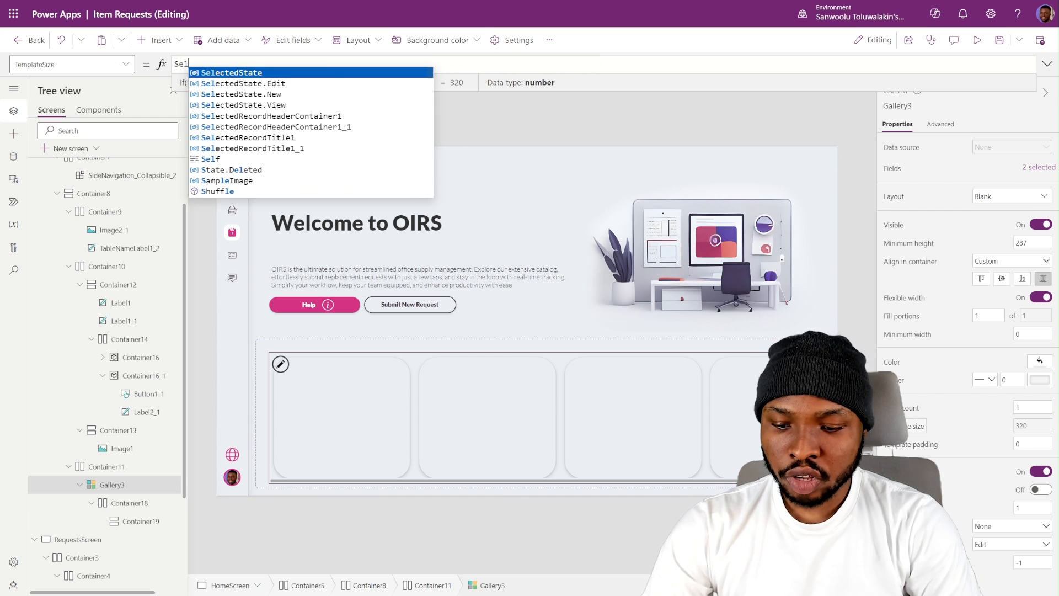
text(f.Width)
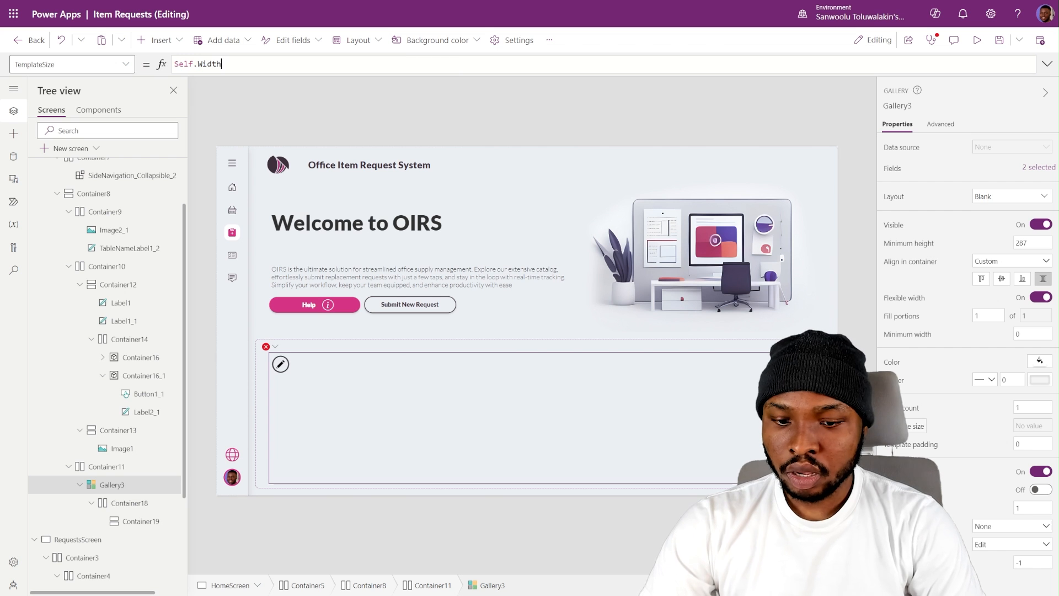
text( / Self.AllItemsCount)
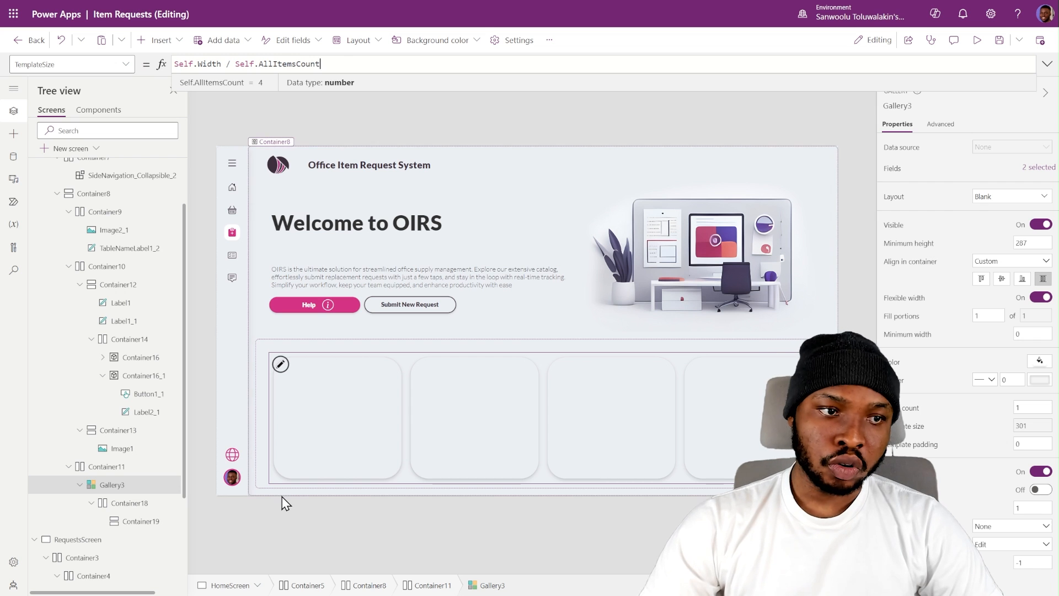
- Insert a text label in the gallery card's vertical container, stretch it to the container's width and center its text
click(146, 528)
click(163, 41)
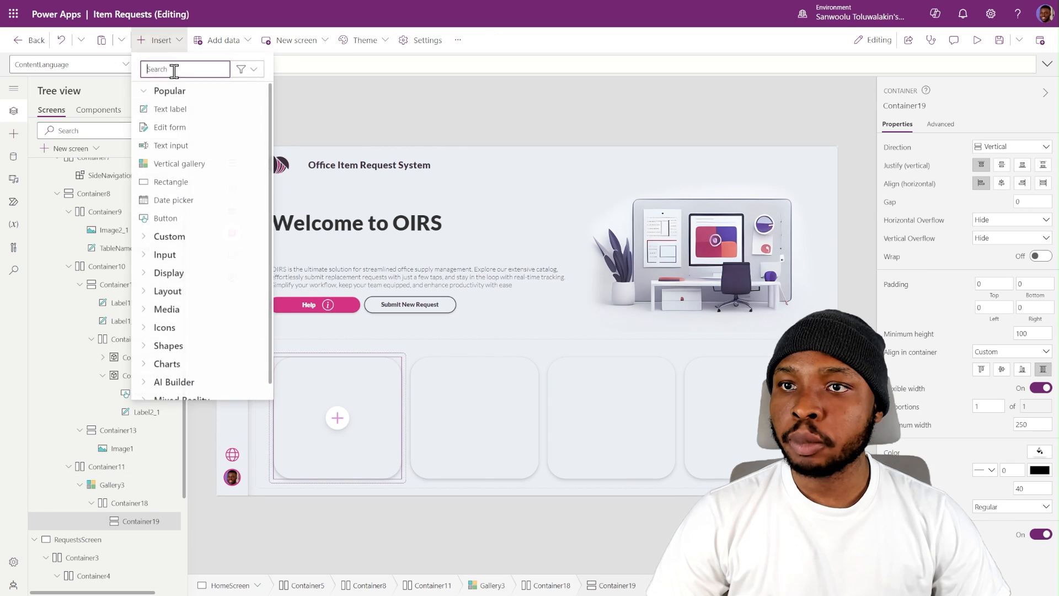
click(178, 110)
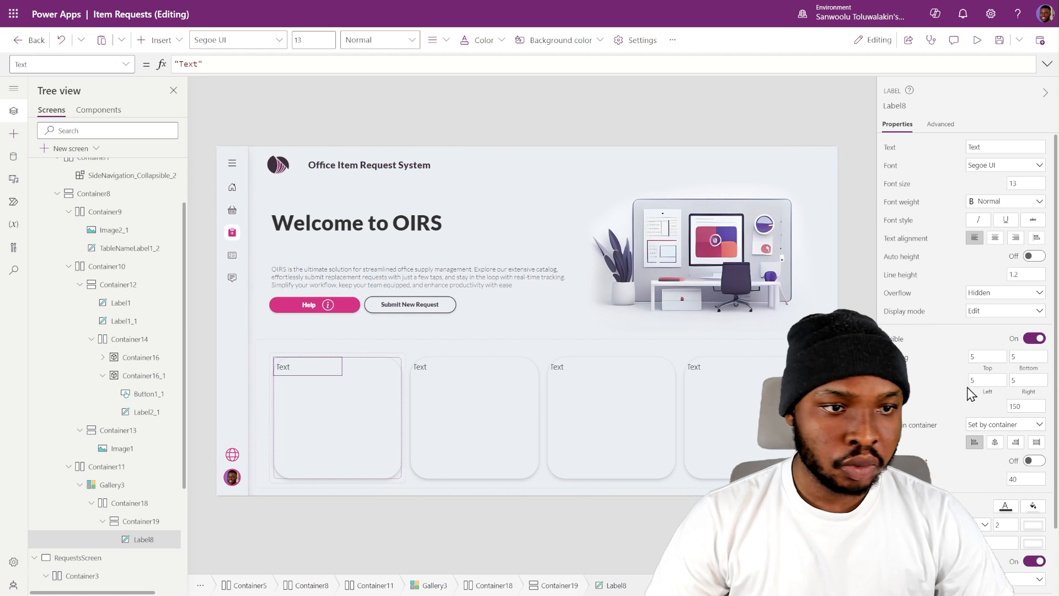
click(1036, 445)
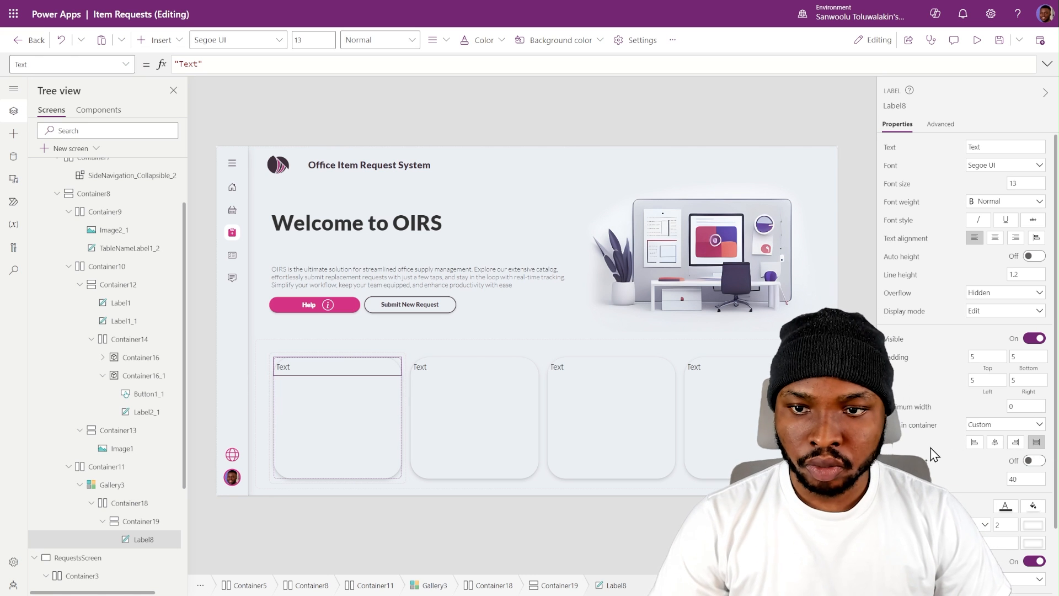
click(1004, 238)
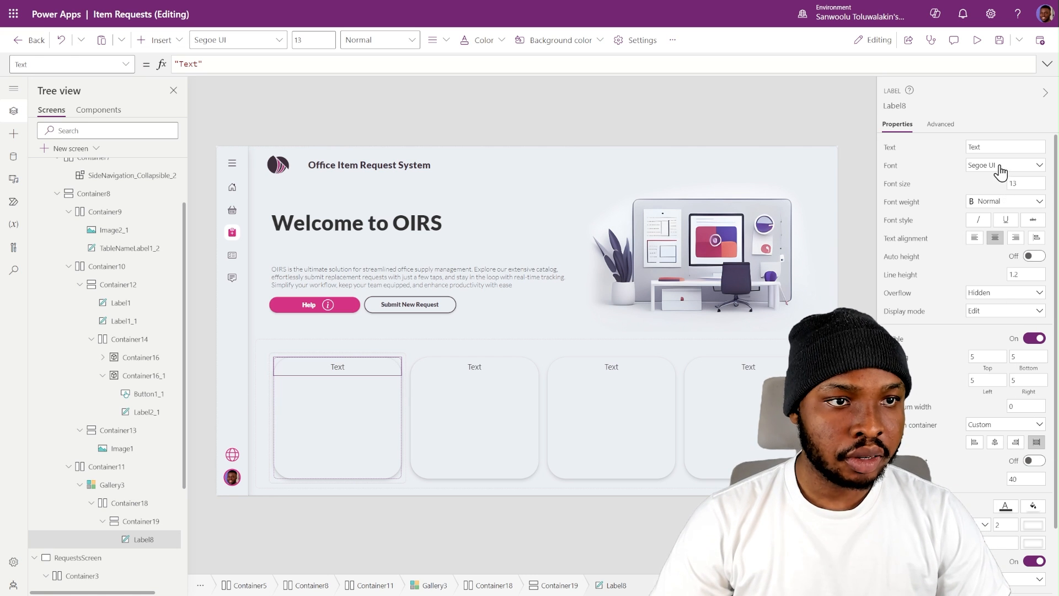
- Format the card label with the Lato Black font, size 14 and Semibold weight
click(998, 167)
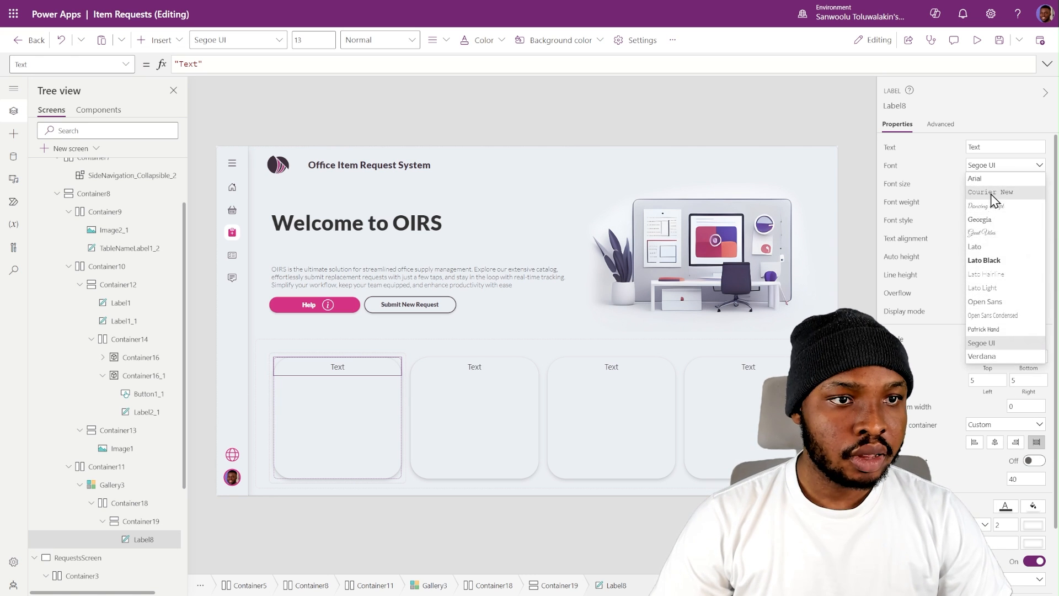
click(988, 260)
text(14)
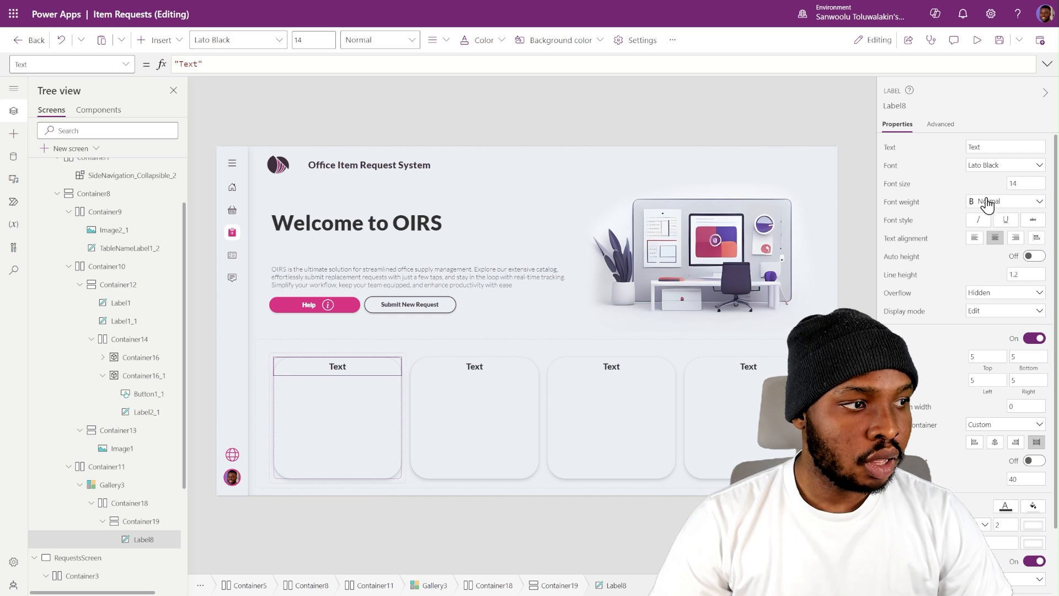
click(987, 203)
click(996, 235)
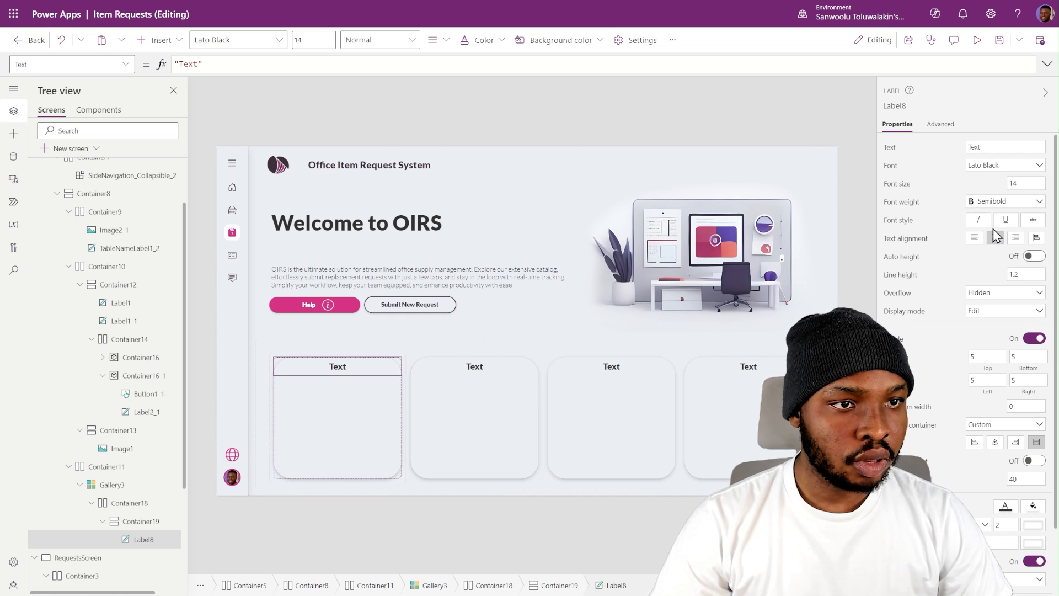
- Set the card label's text to ThisItem.MenuName and turn on its flexible height
click(893, 149)
key(ctrl+a)
text(Th)
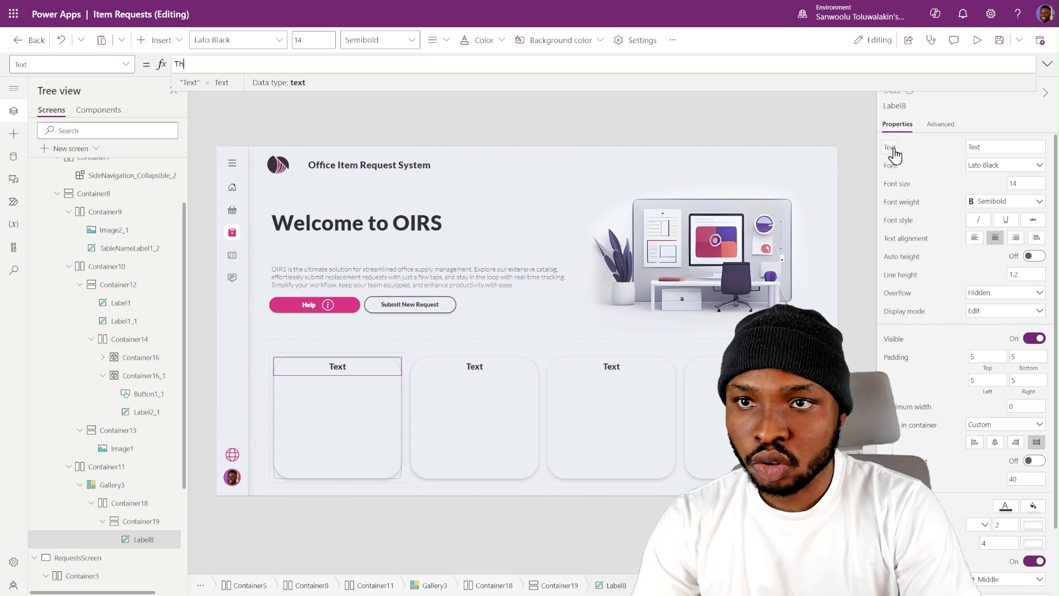
text(i)
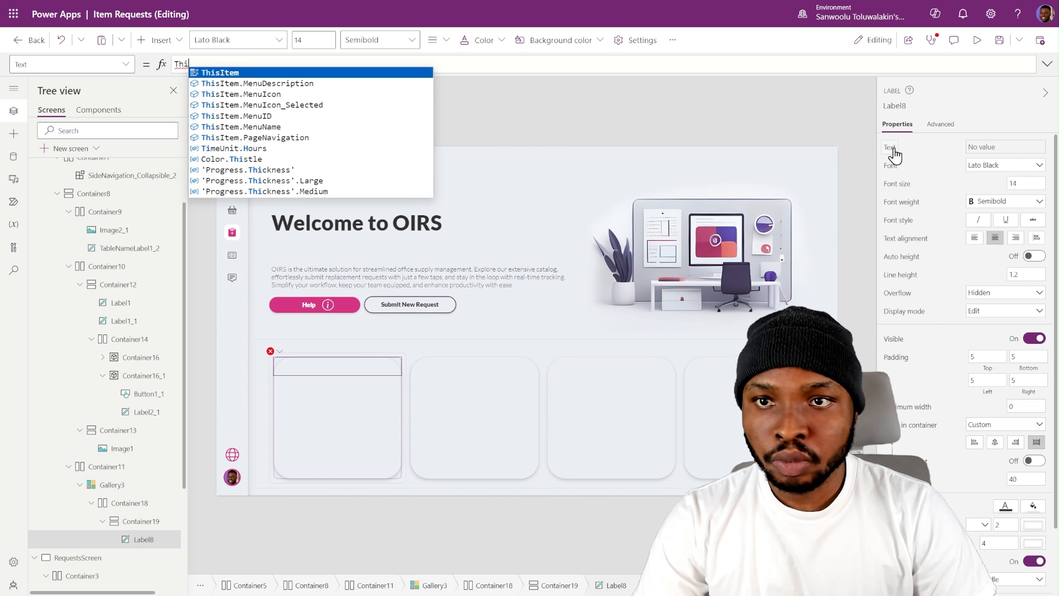
key(Down)
key(Down)
key(Down)
key(Down)
key(Down)
key(Tab)
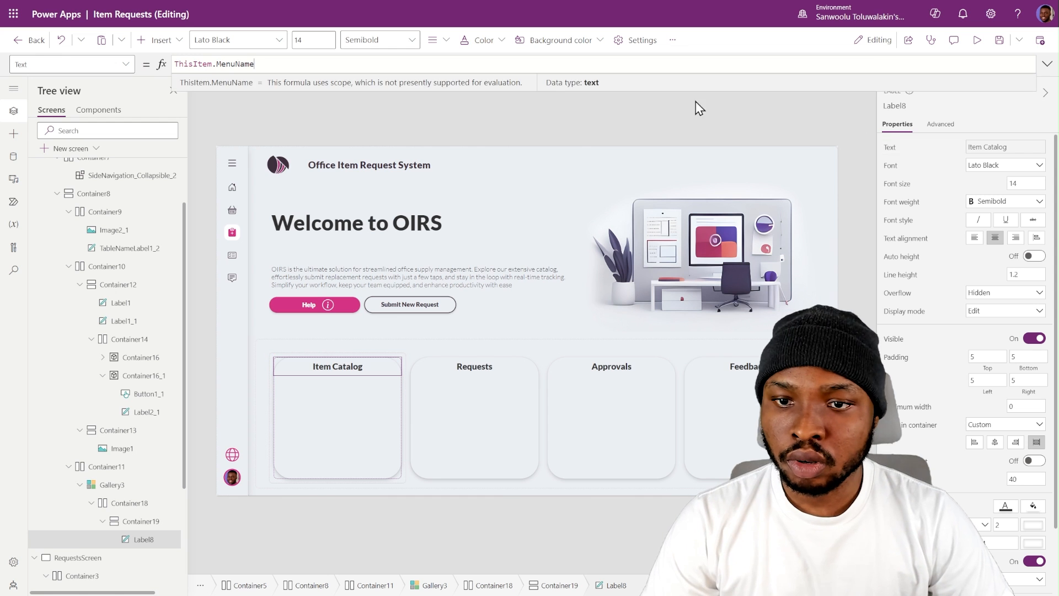
click(129, 535)
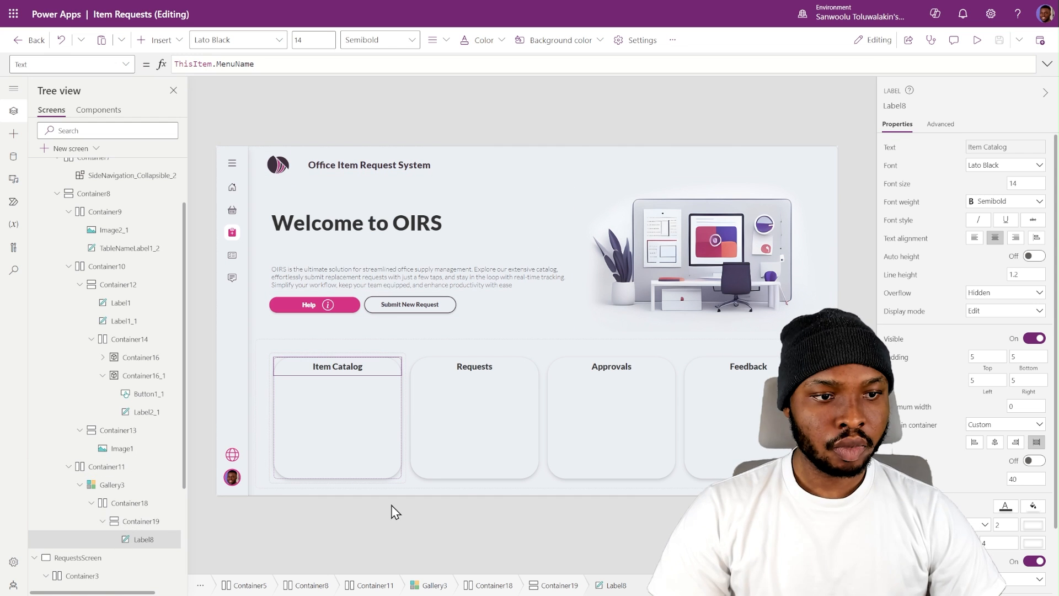
click(1032, 461)
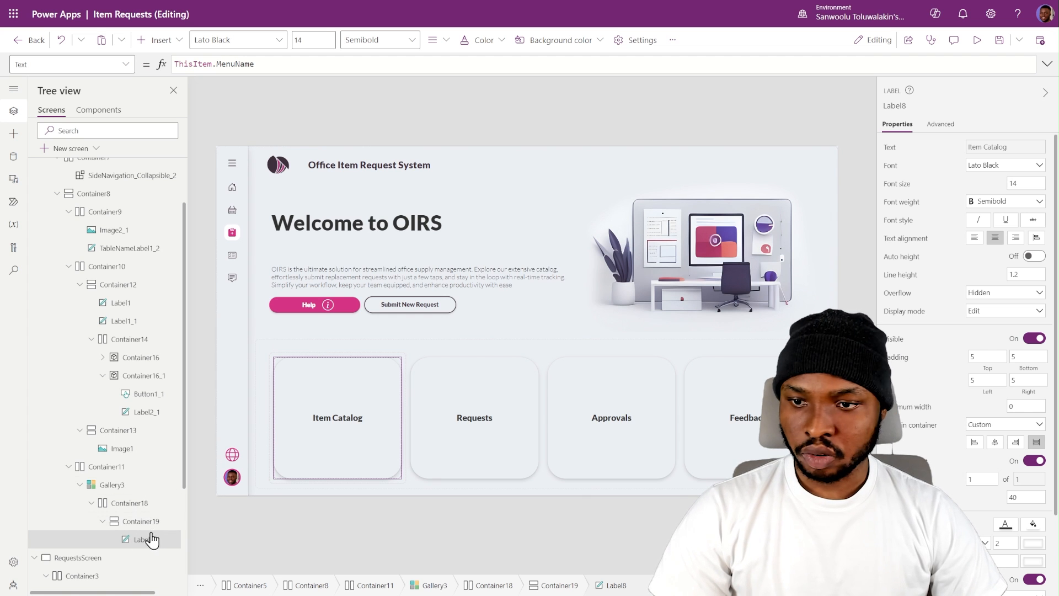
- Duplicate the card's menu name label and set the copy's text to ThisItem.MenuDescription
key(ctrl+c)
key(ctrl+v)
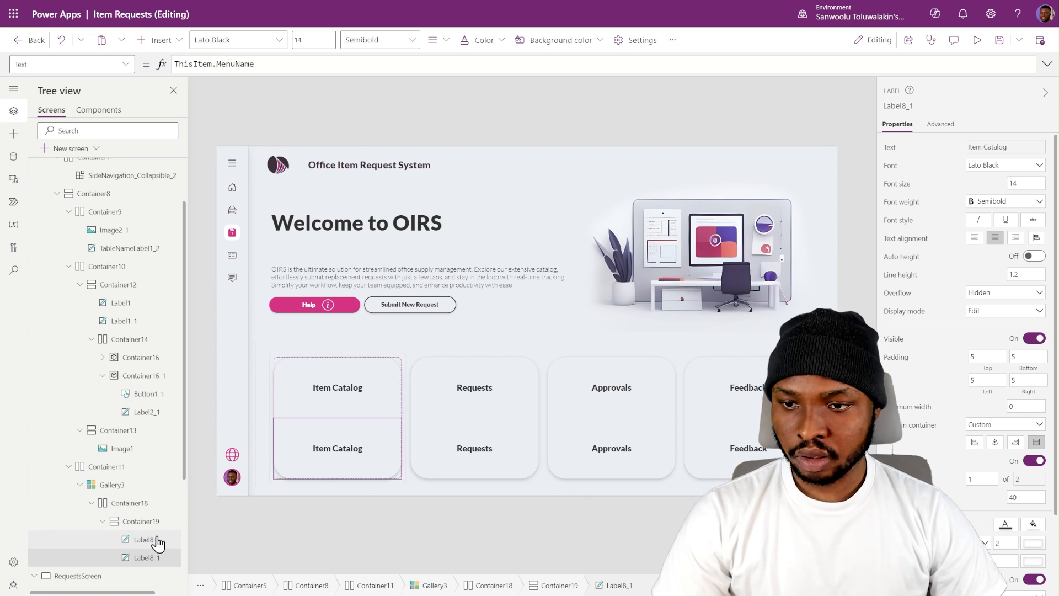
click(773, 64)
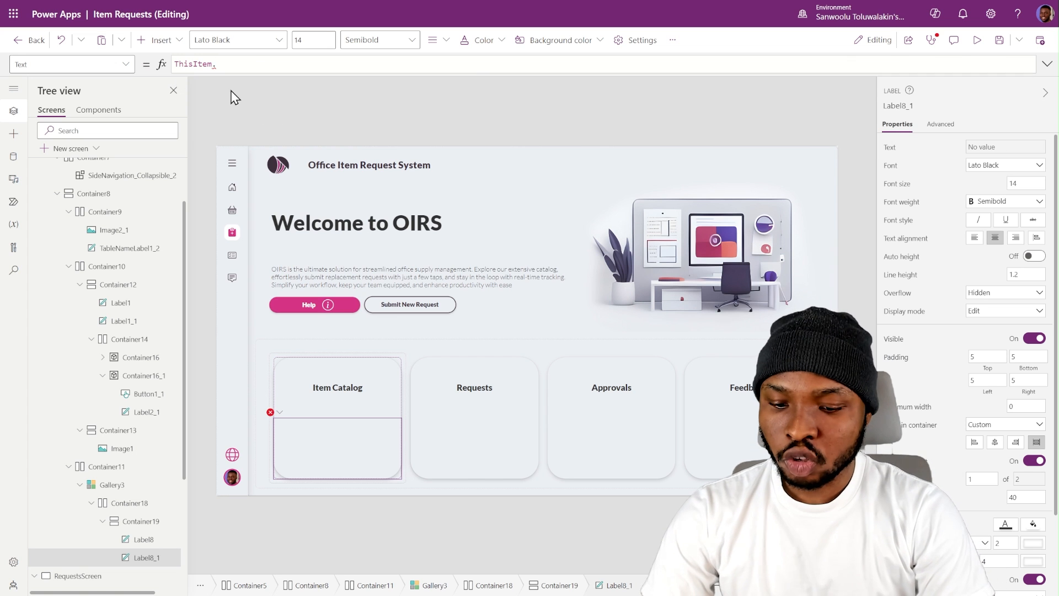
text(MenuDescription)
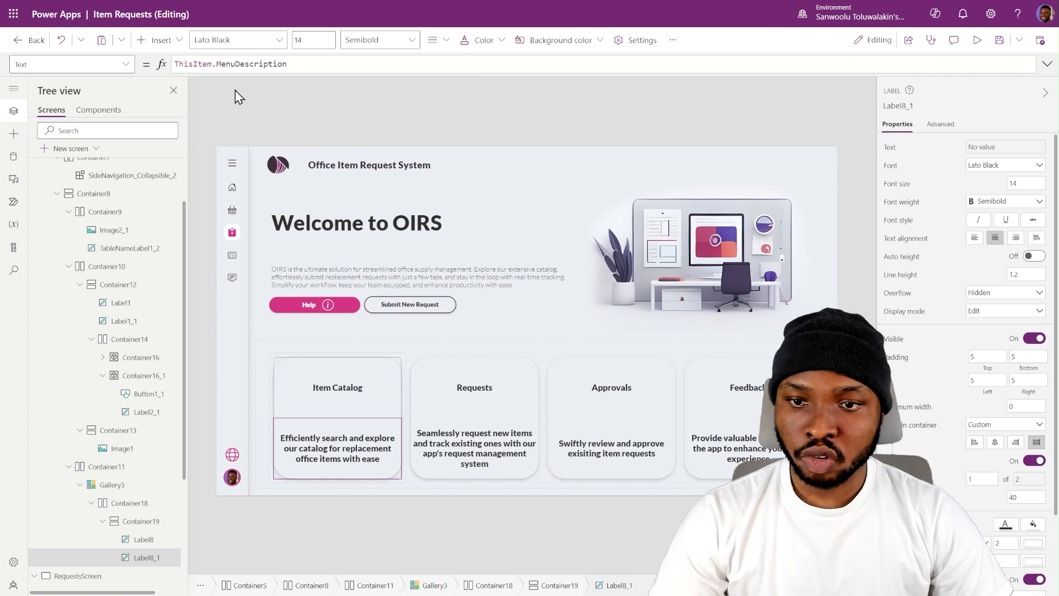
- Format the card's description label with the Lato Light font, size 11 and Normal weight
click(989, 192)
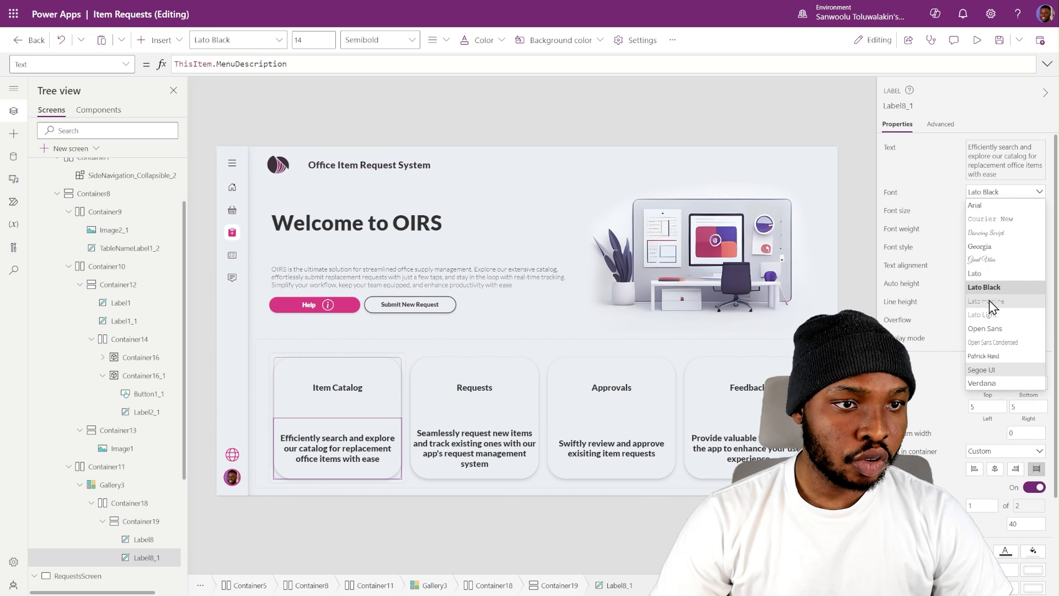
click(983, 314)
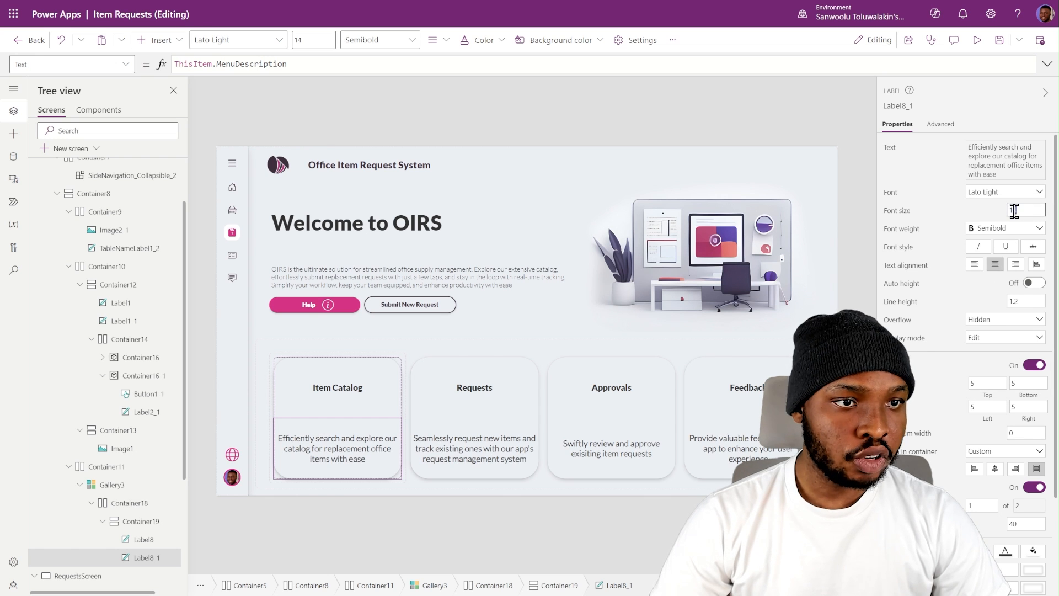
text(11)
key(Return)
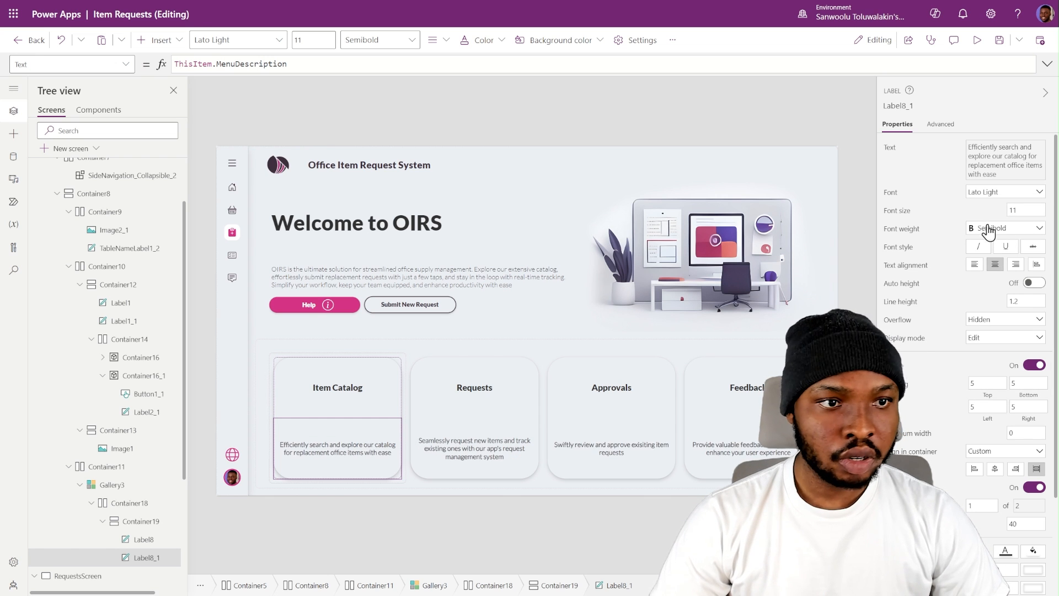
click(989, 228)
click(992, 271)
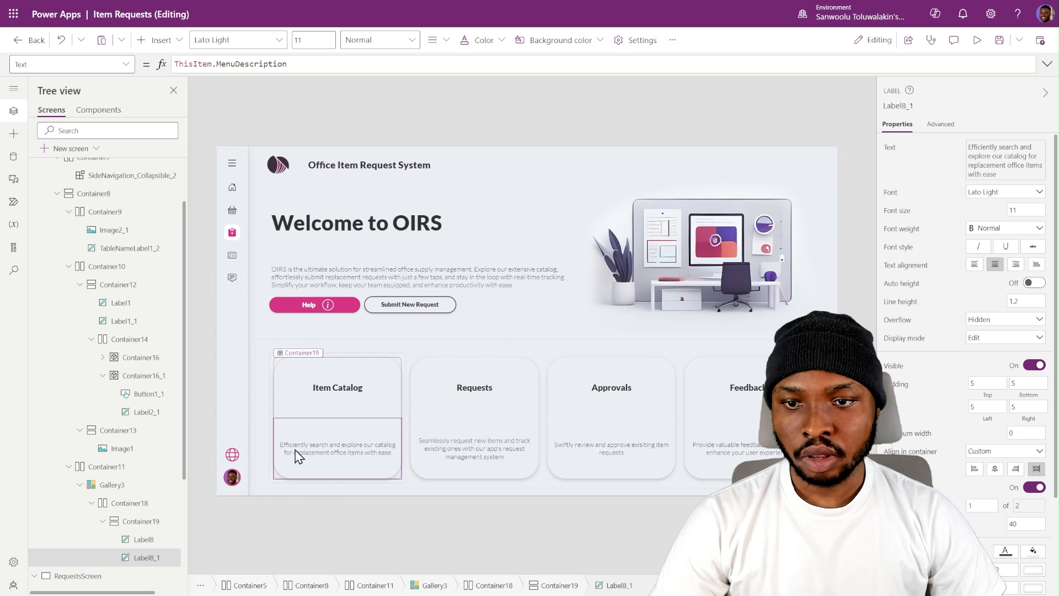
- Copy the Help and Submit New Request button row, Container14, into the gallery card below the description label
click(499, 311)
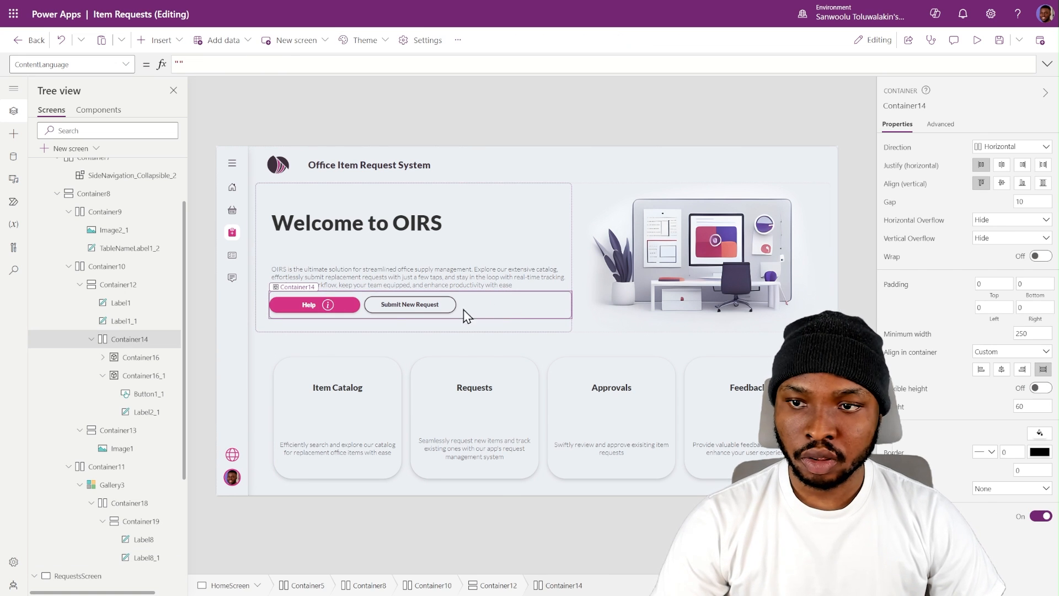
click(146, 557)
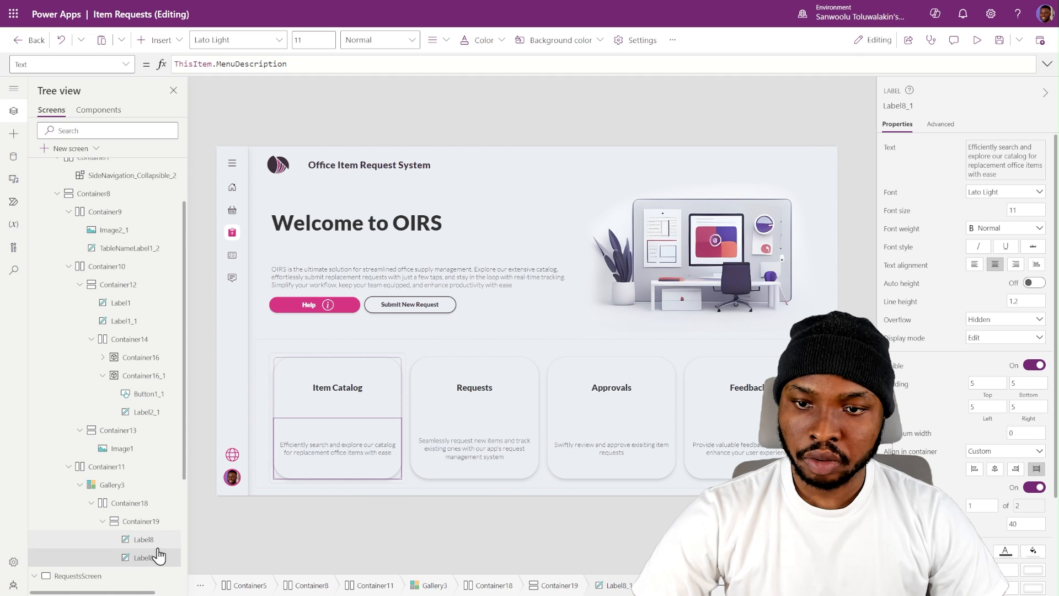
key(ctrl+v)
scroll(133, 549, down, 3)
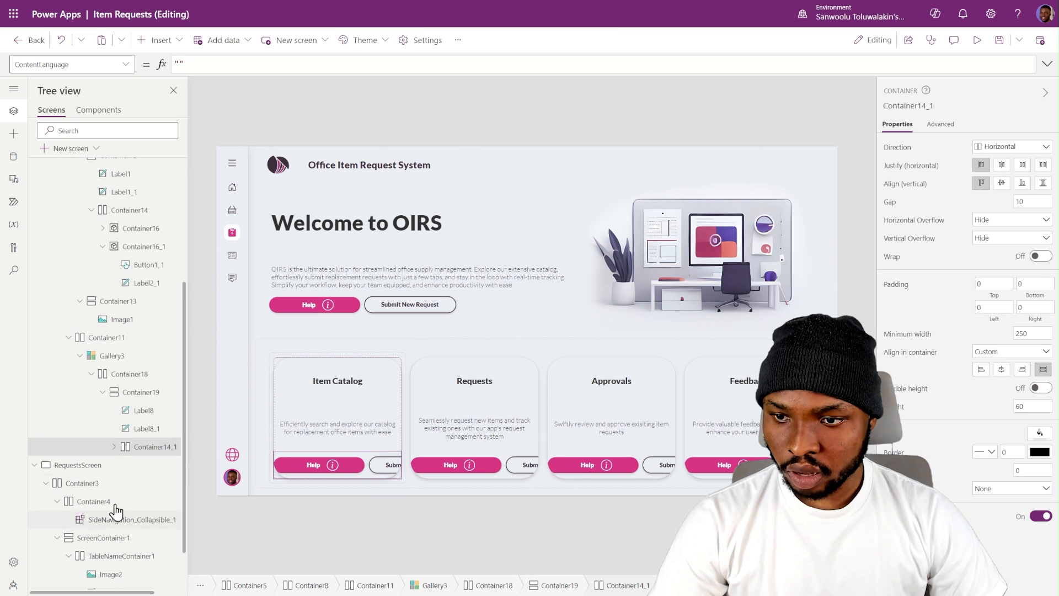
- Delete the Submit New Request button container from the button row copied into the card
click(113, 446)
click(155, 484)
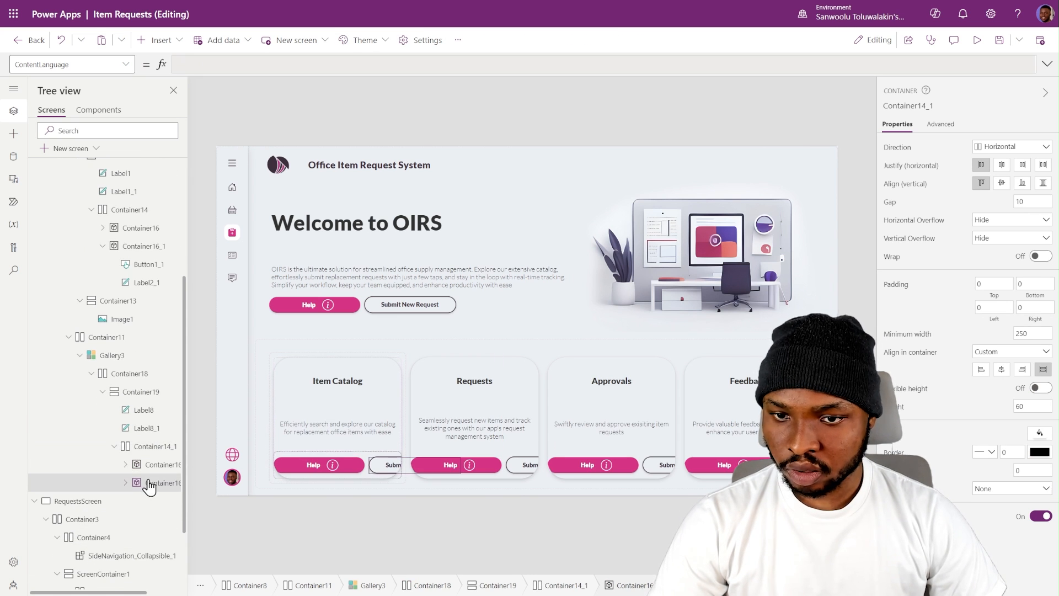
key(Delete)
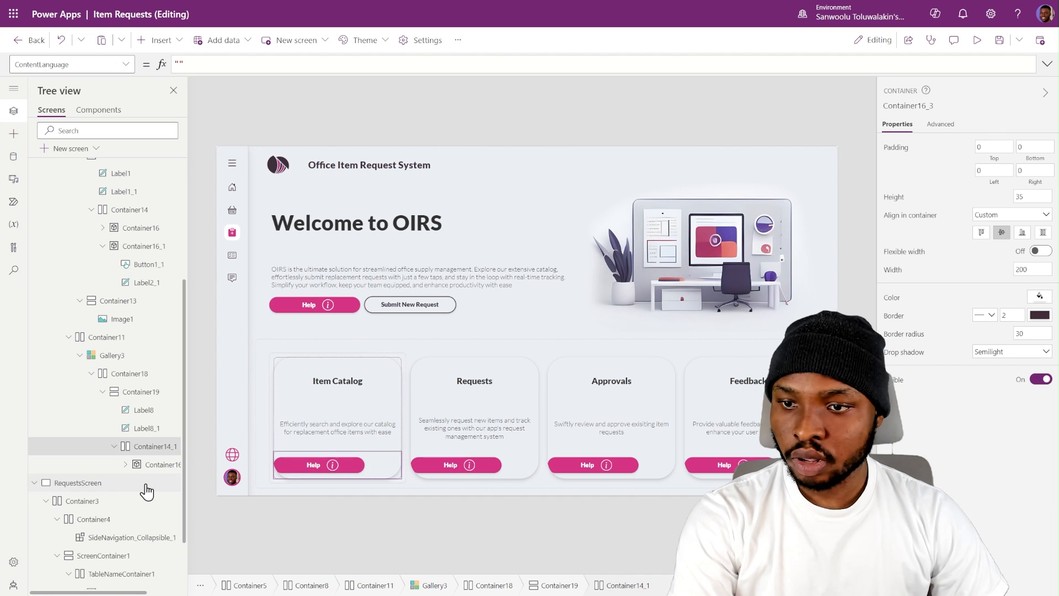
- Justify the card's button row to the center so its Help button is horizontally centered
click(159, 465)
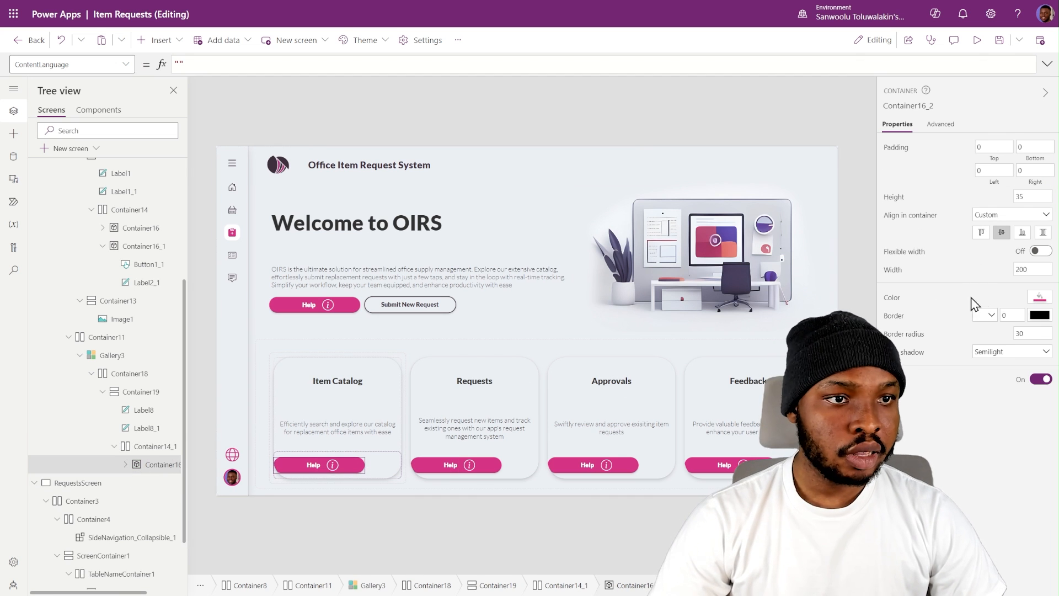
click(158, 448)
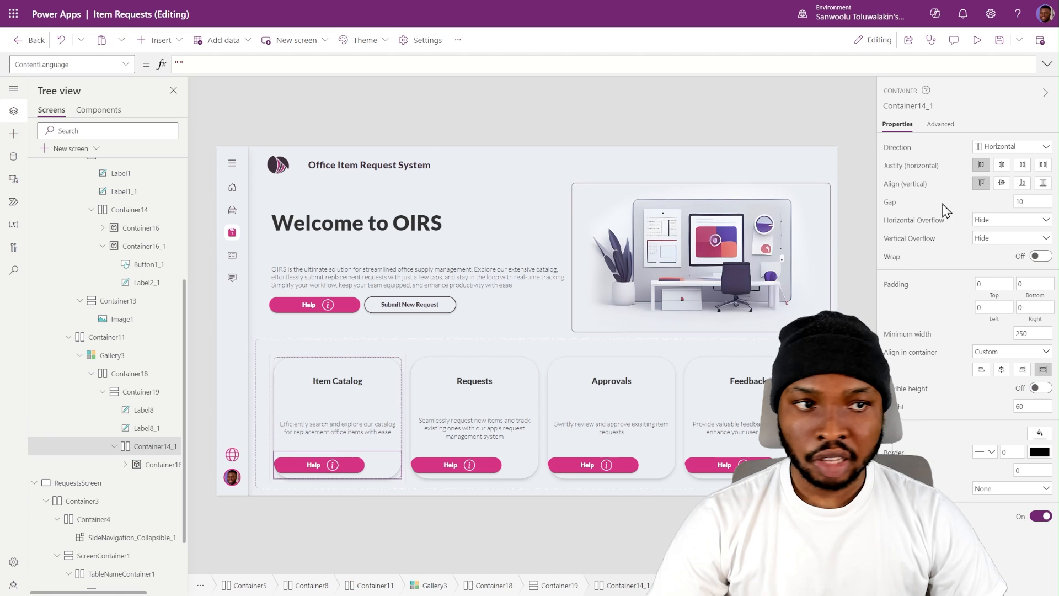
click(1002, 166)
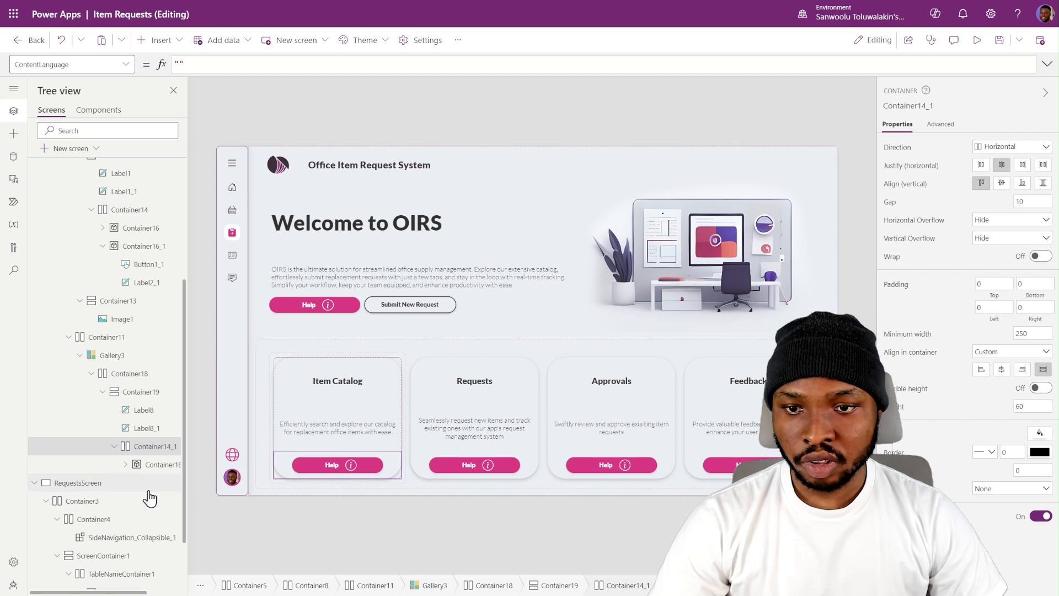
- Set the height of the Help button container in the gallery card to 45
click(159, 466)
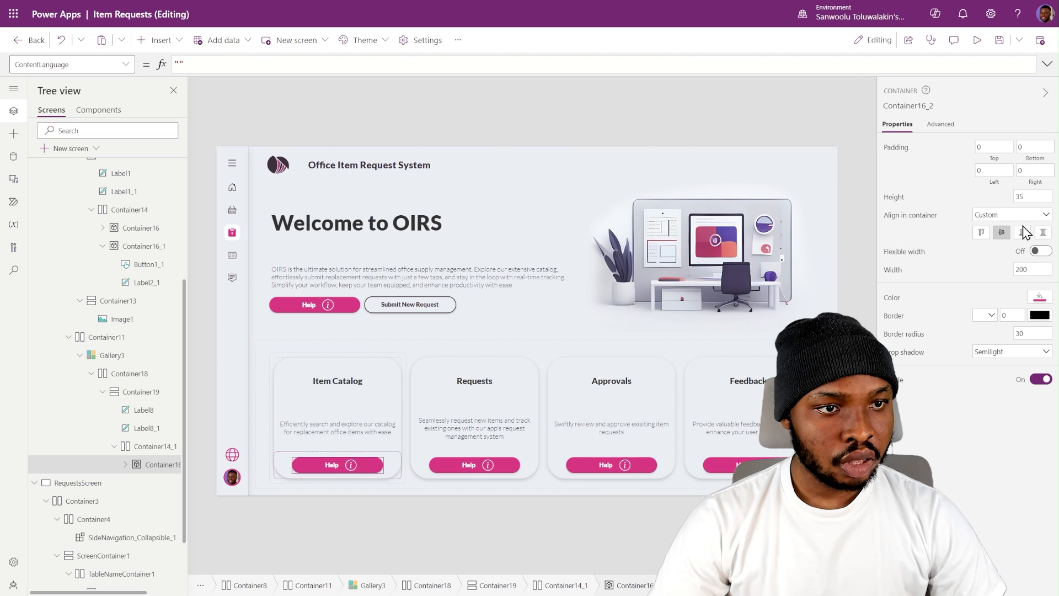
drag(1029, 200, 994, 201)
text(45)
click(972, 195)
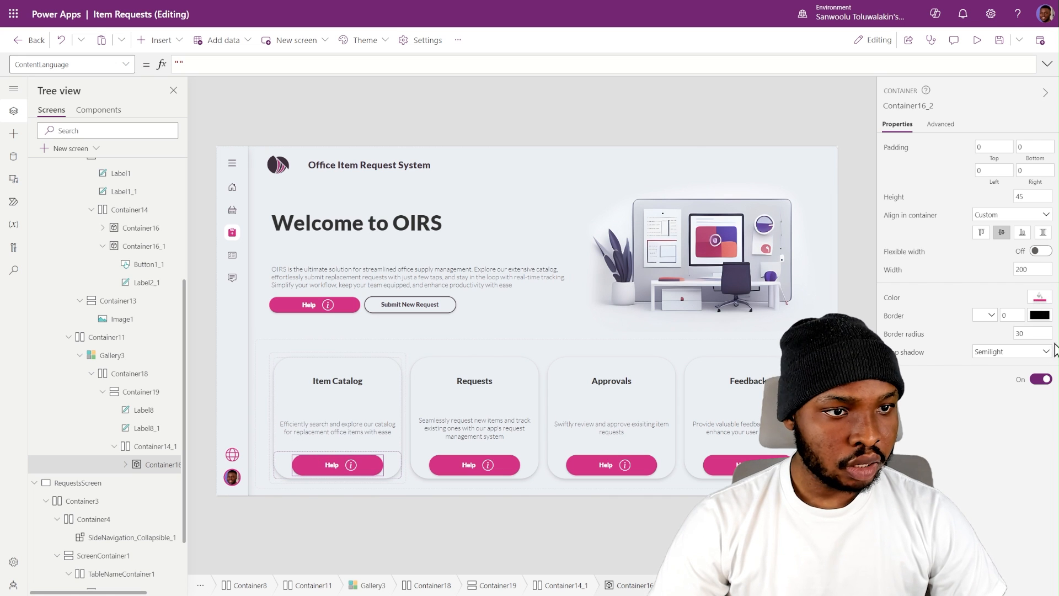
- Change the text of the card's button label from Help to Proceed
click(333, 463)
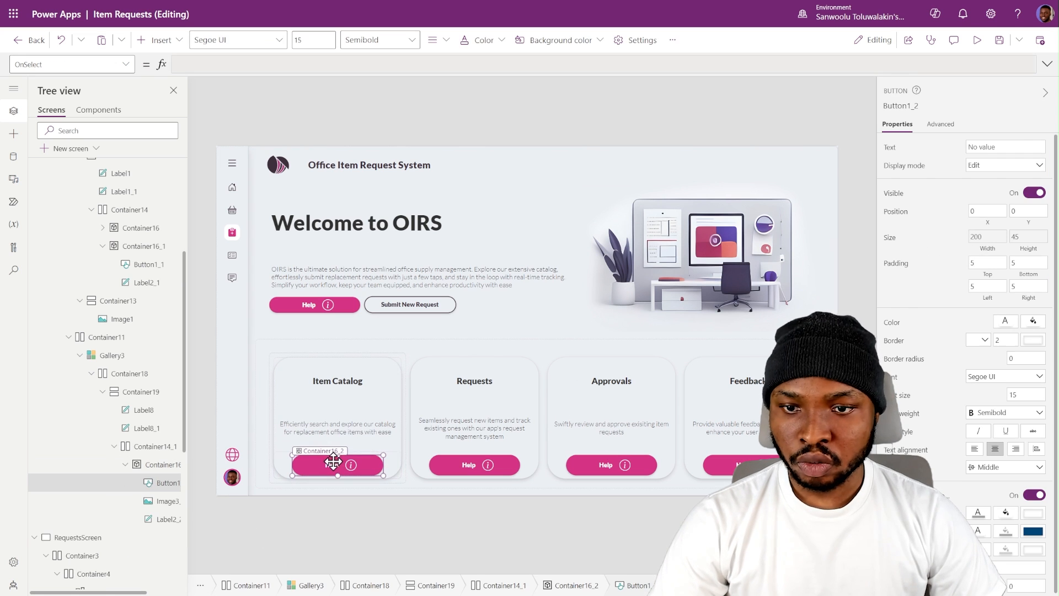
click(165, 519)
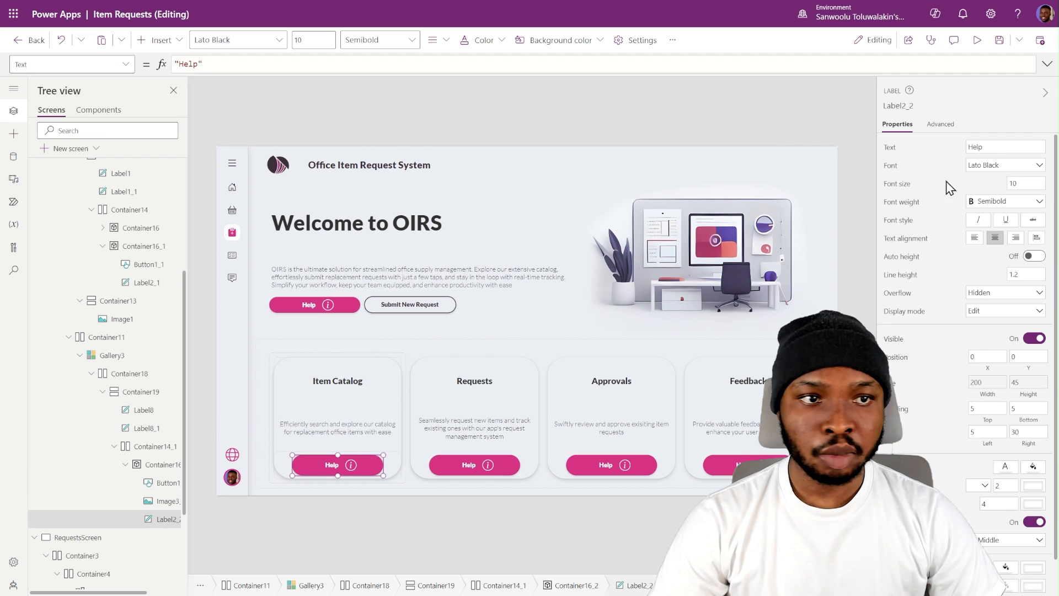
text(Procc)
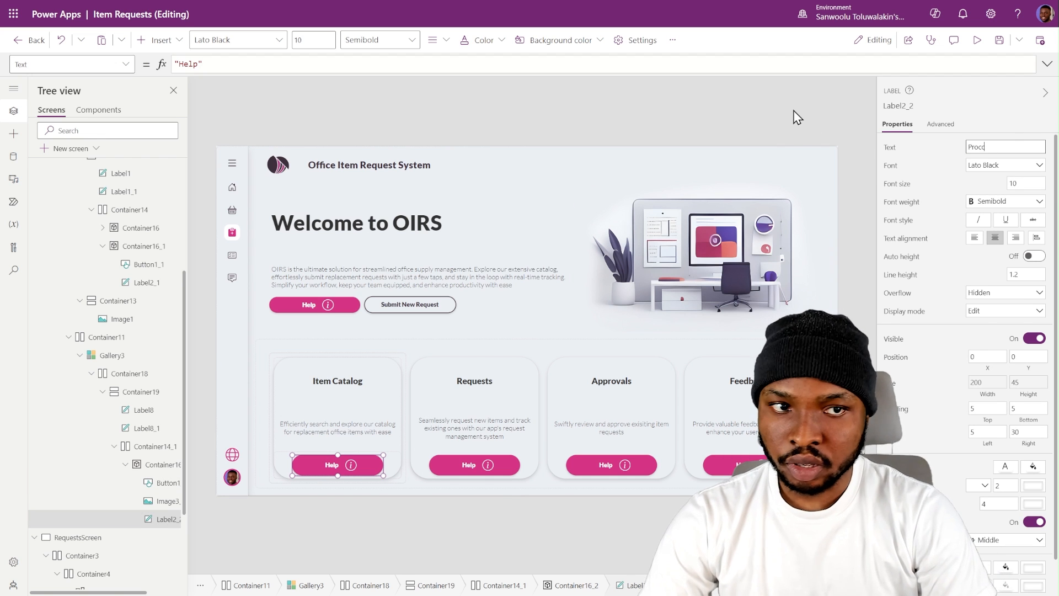
key(BackSpace)
text(eed)
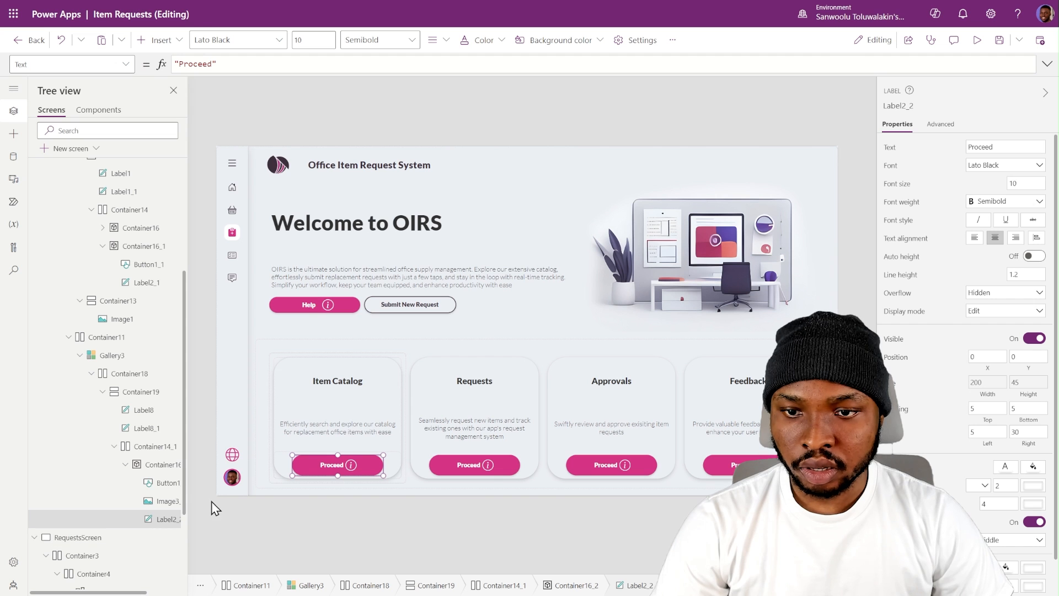
- Replace the InfoCircle icon in the card button's image formula with customIcons.RightChevron
click(167, 502)
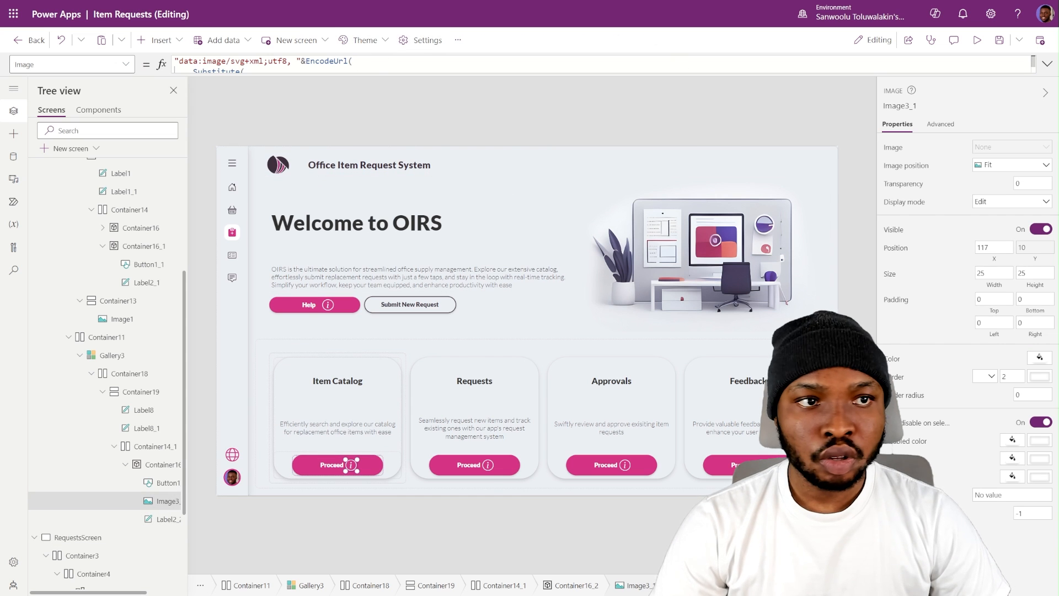
click(1047, 64)
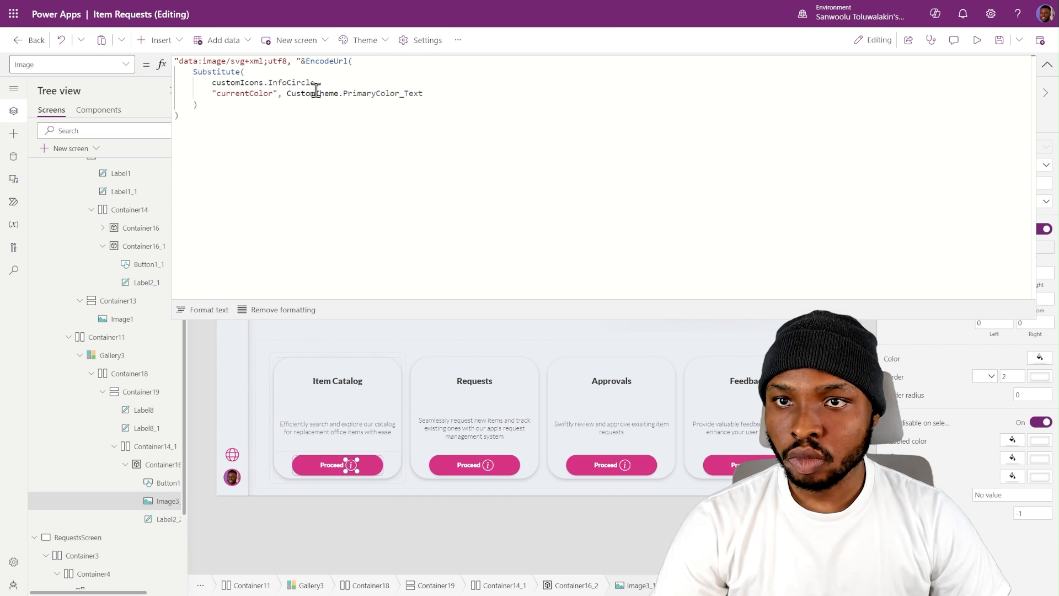
double_click(280, 82)
key(BackSpace)
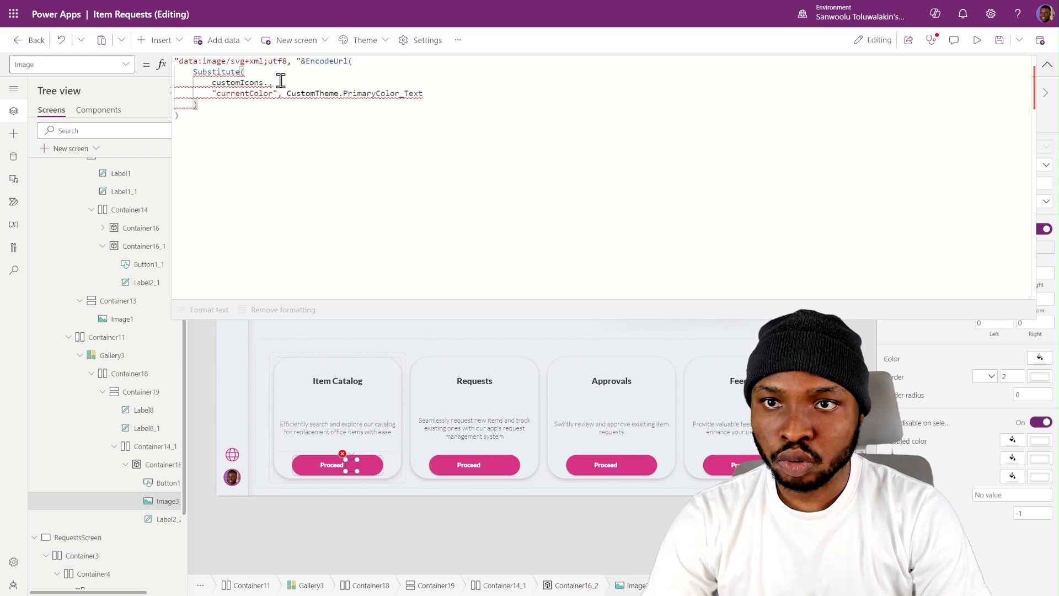
text(ch)
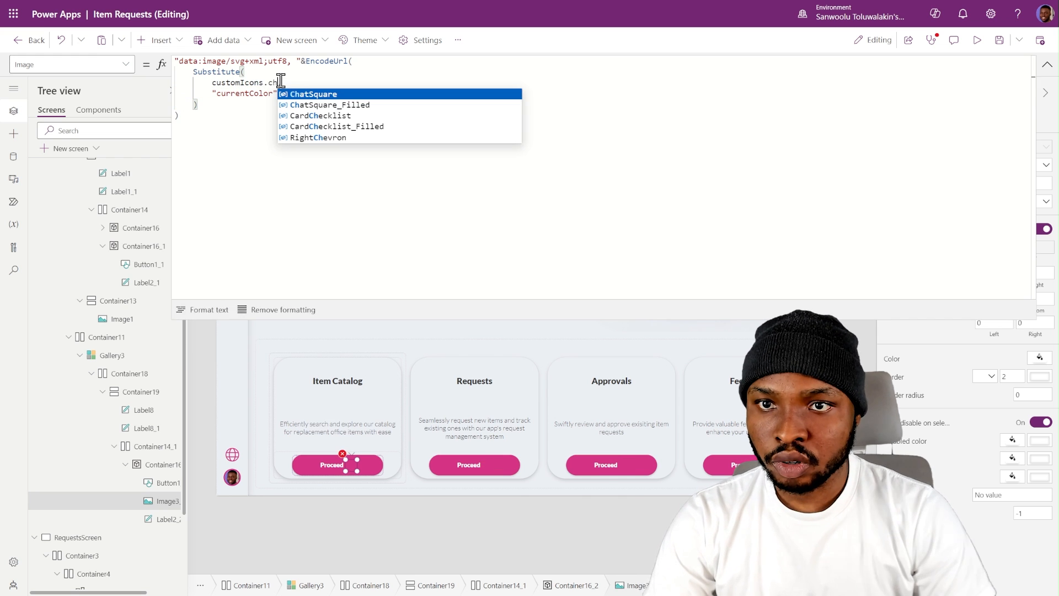
click(304, 138)
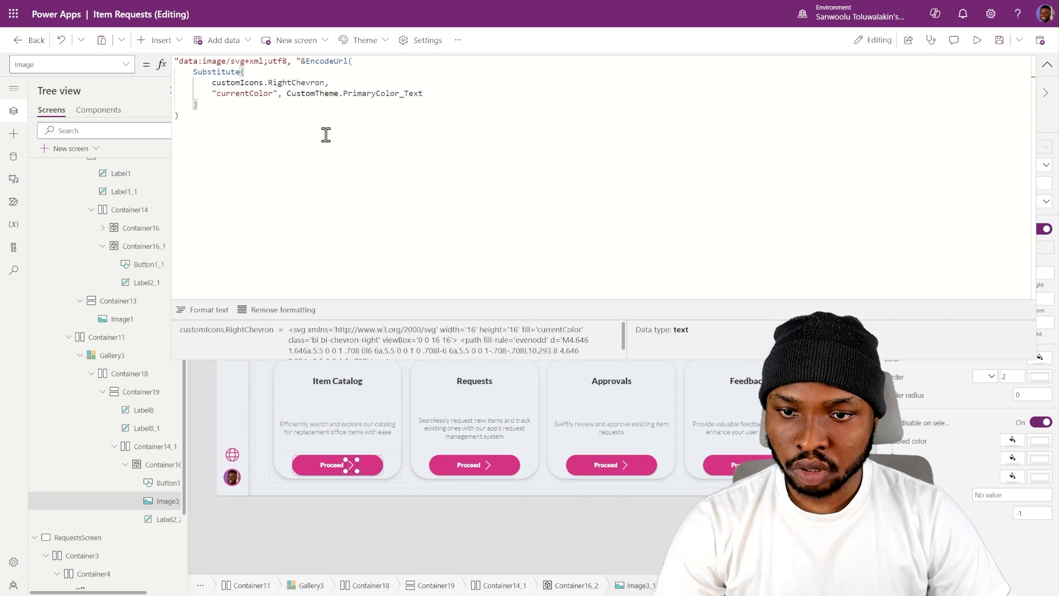
click(1047, 64)
- Turn on flexible height for the card's button row container, Container14_1, and check the card's label and button row areas
click(271, 440)
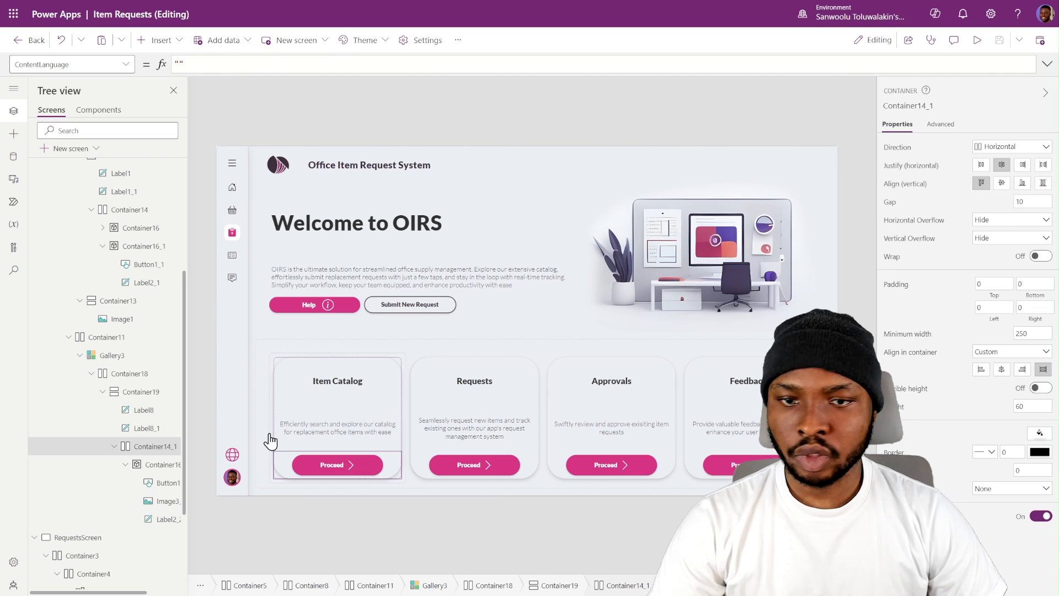
click(1037, 390)
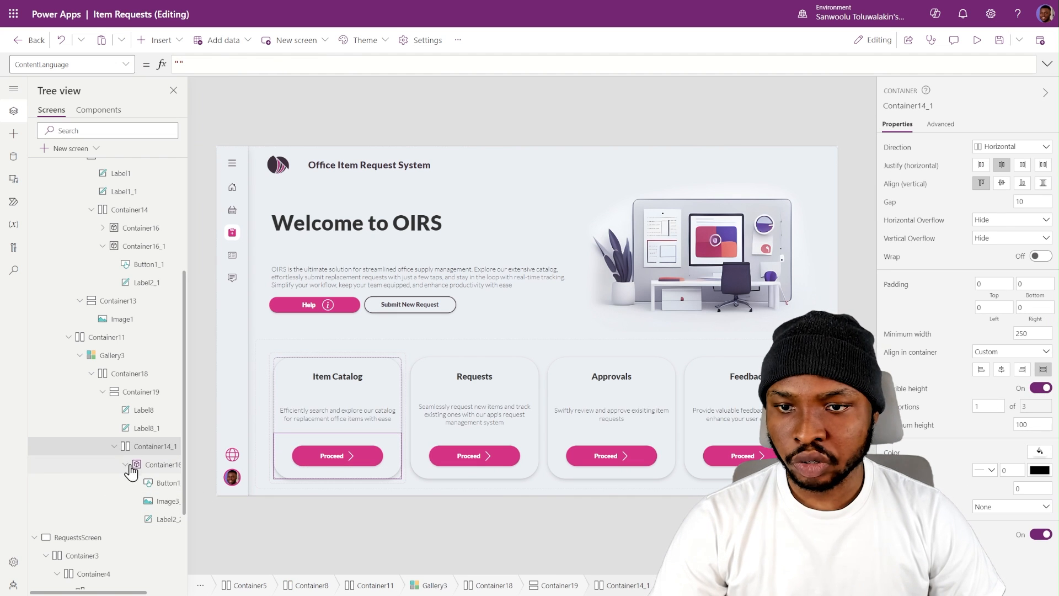
click(294, 409)
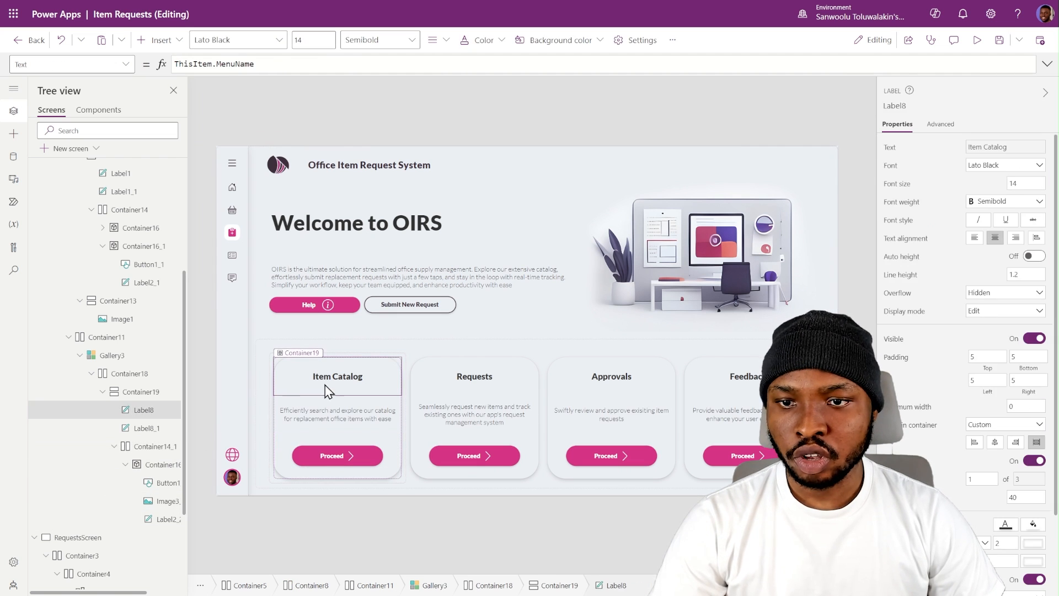
click(289, 464)
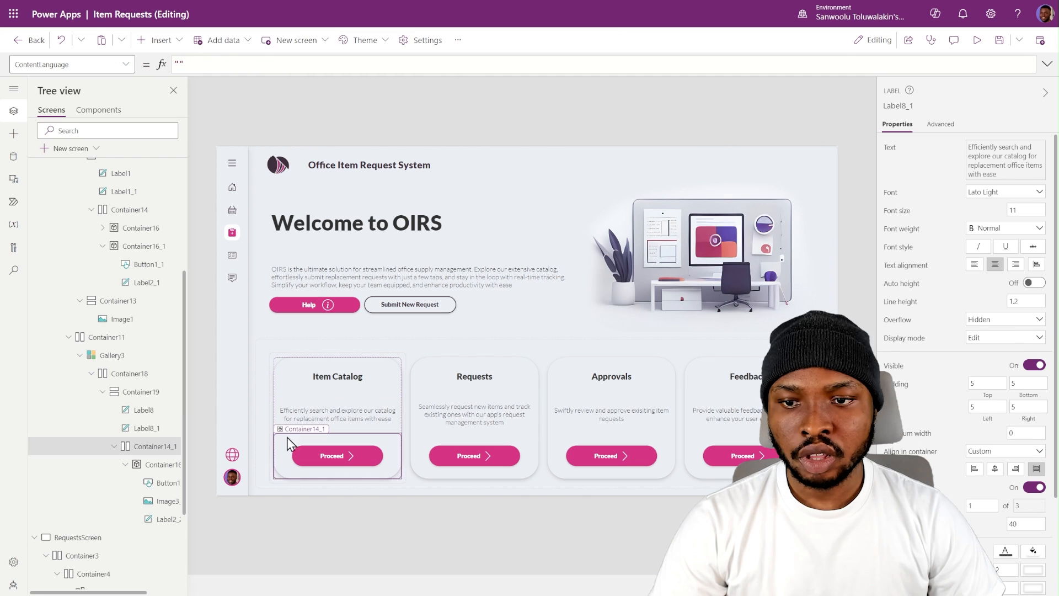
click(328, 390)
click(319, 415)
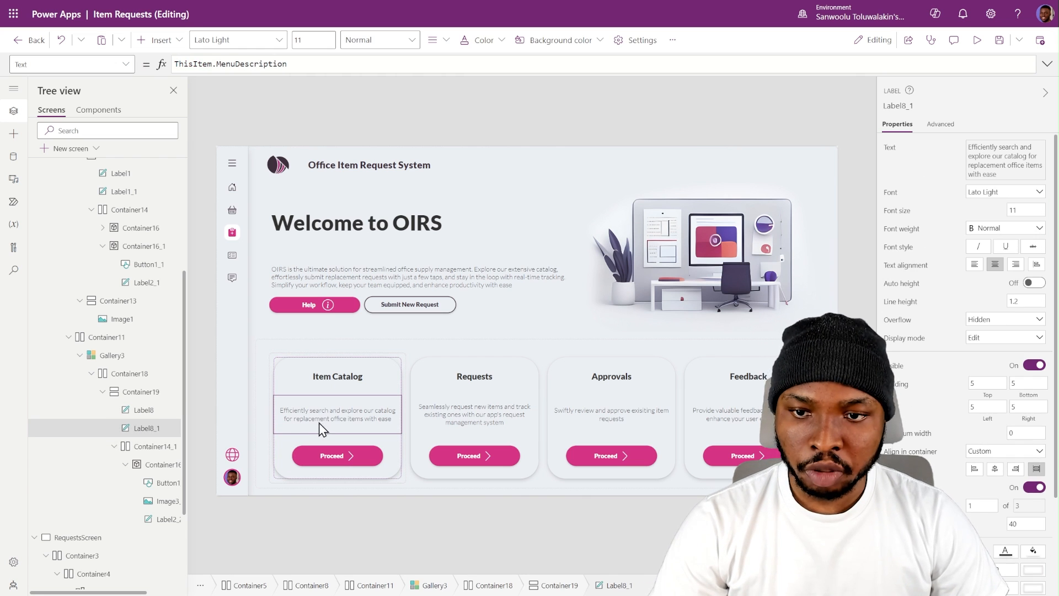
click(290, 445)
- Set the X position of the chevron icon in the card's Proceed button to 124
click(342, 458)
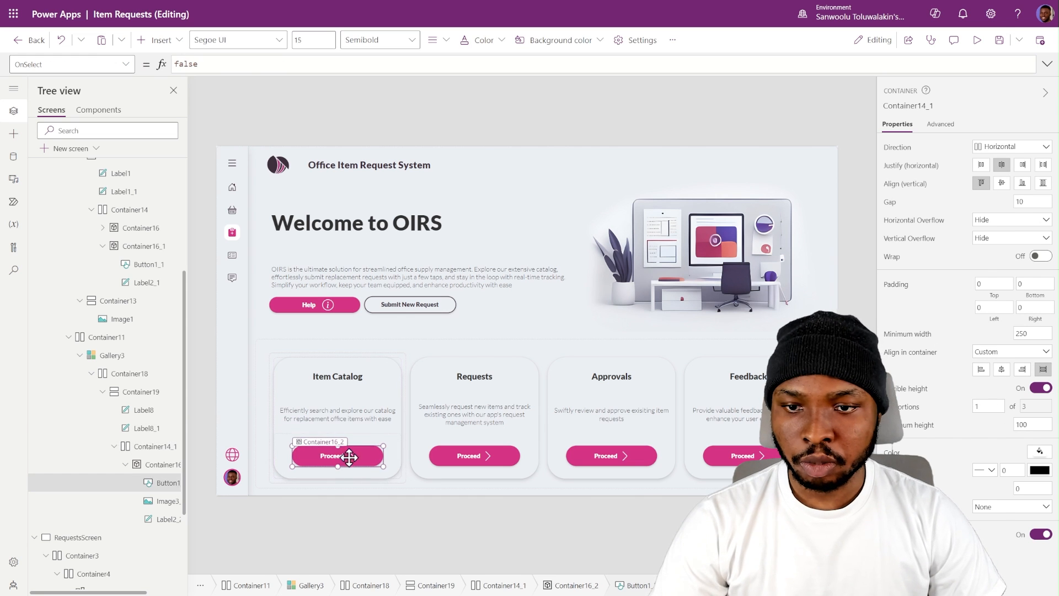
click(351, 456)
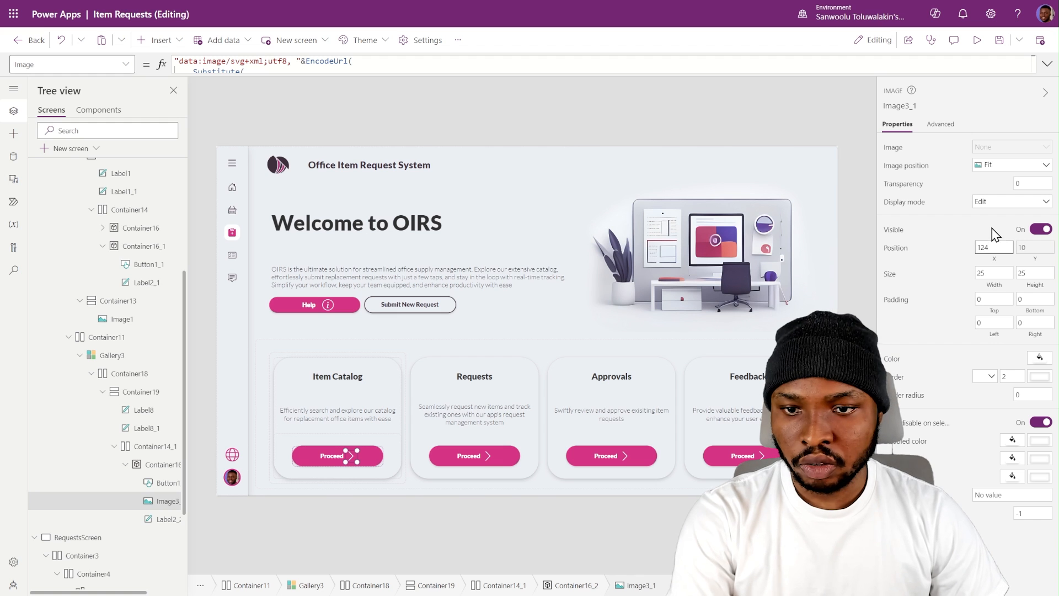
click(854, 220)
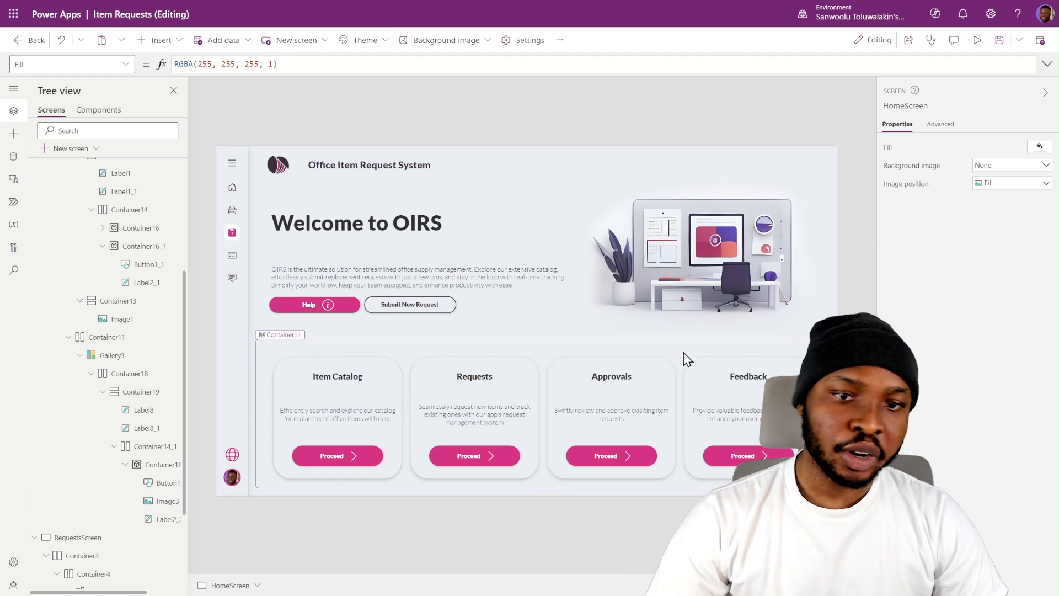
- Set the OnSelect formula of the card's Proceed button to Navigate(ThisItem.PageNavigation)
click(167, 484)
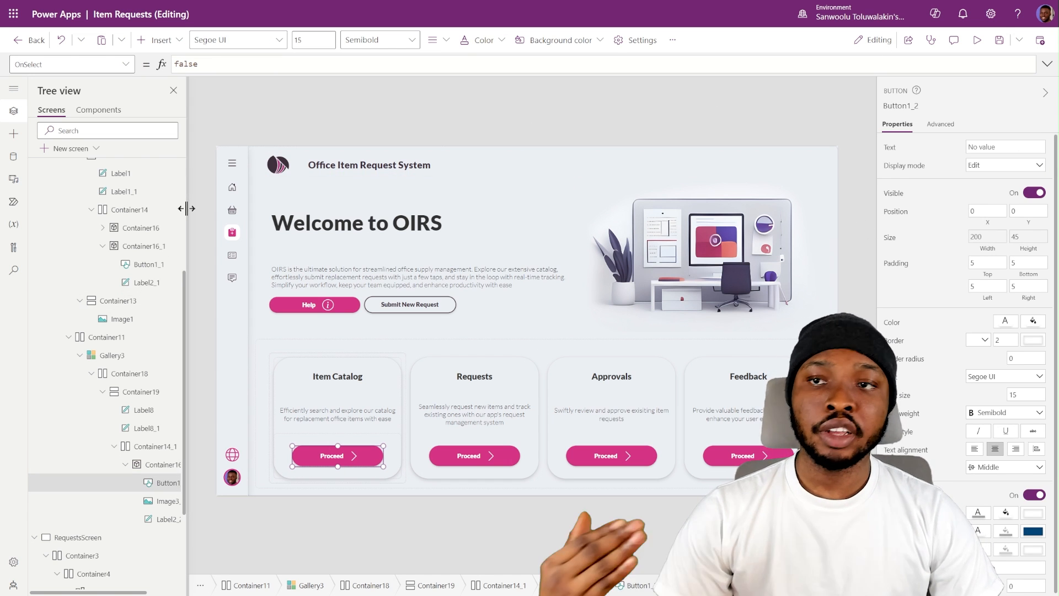
double_click(207, 58)
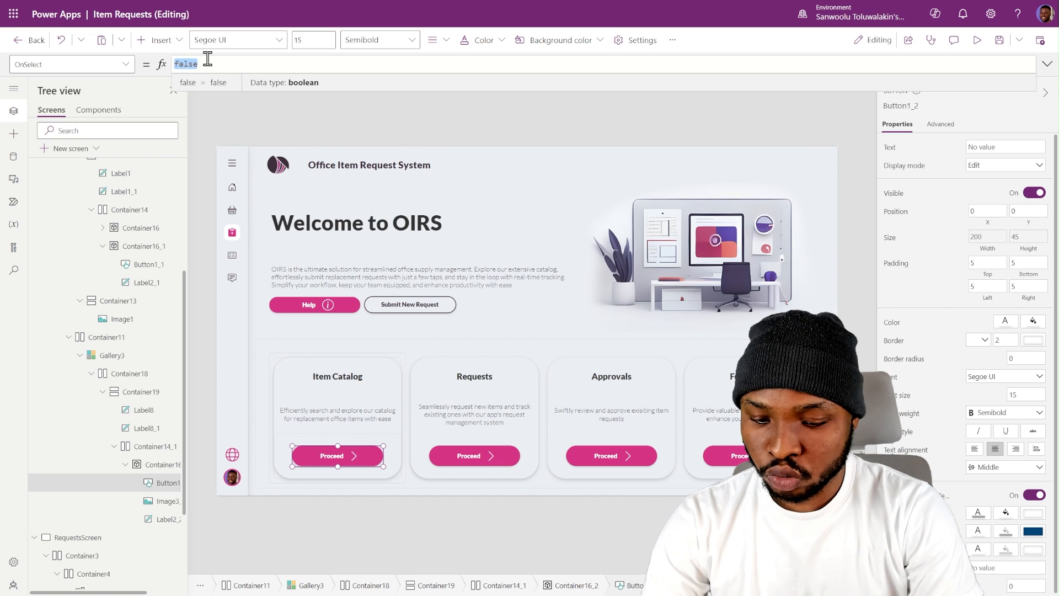
text(Navigate()
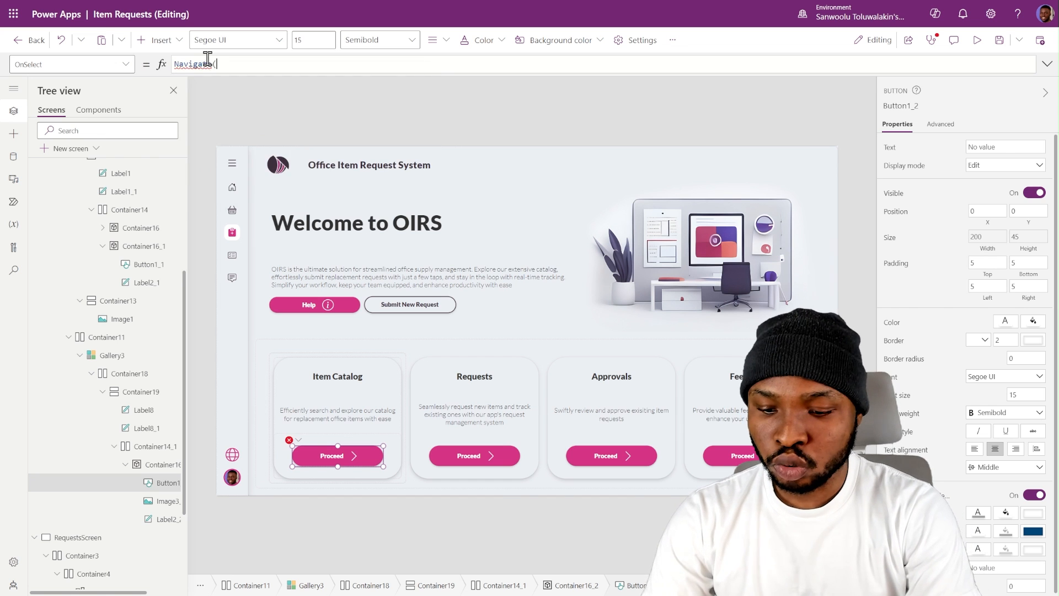
text(this)
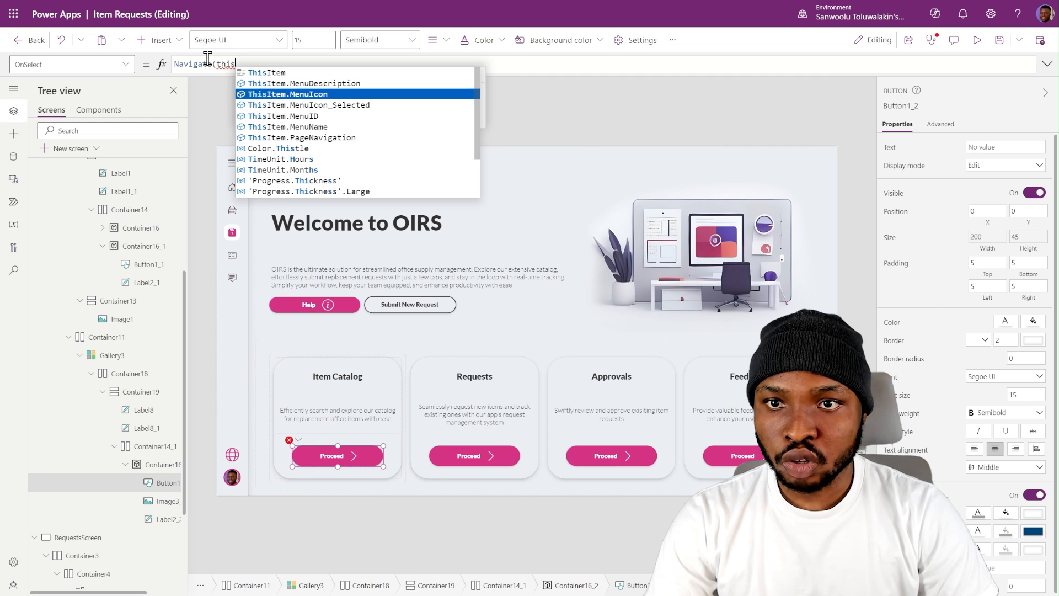
key(Down)
key(Down)
key(Down)
text())
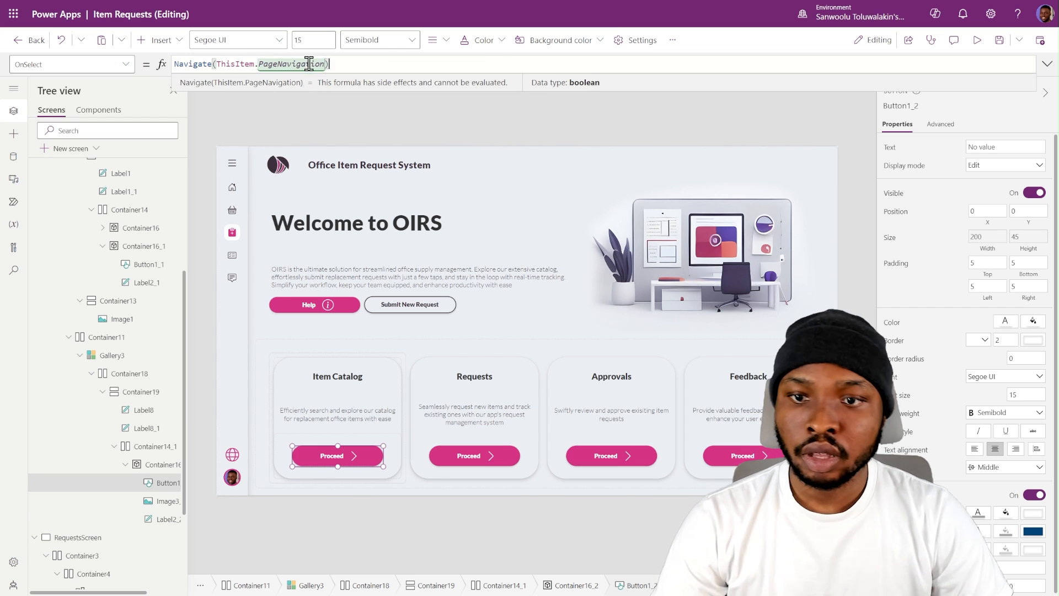
click(314, 127)
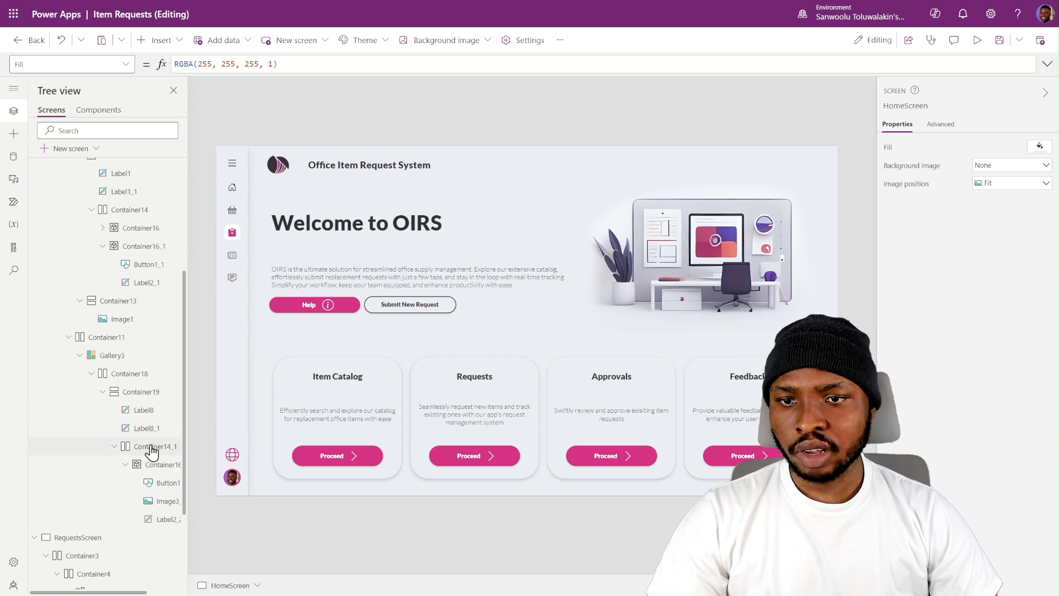
- In the card gallery's Items table, name the menus View Item Catalog, Add/View Requests, Manager Approvals and App User Feedback, with MenuIDs 1 to 4
click(329, 384)
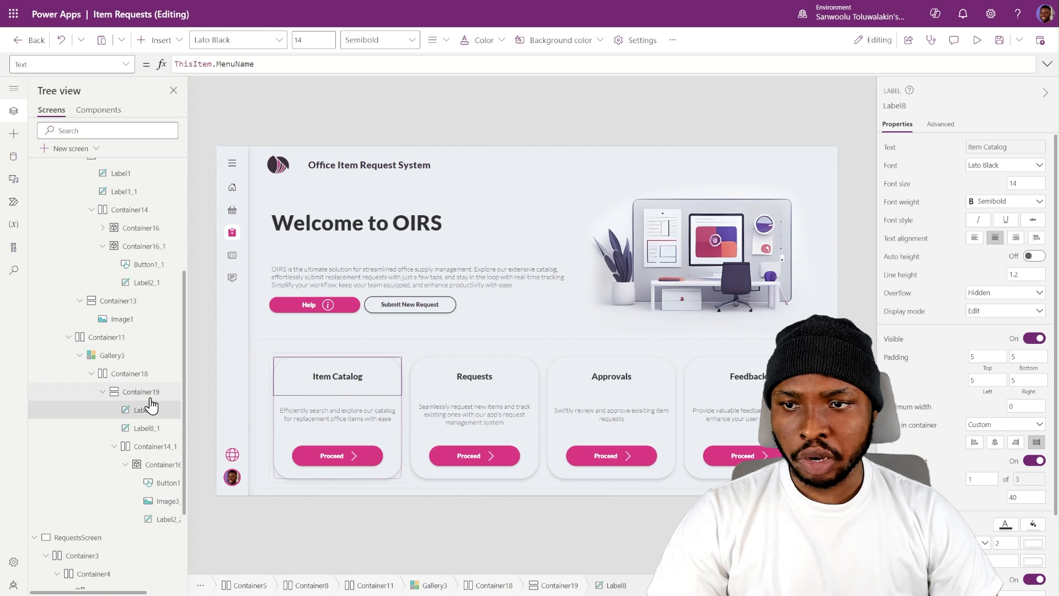
click(139, 355)
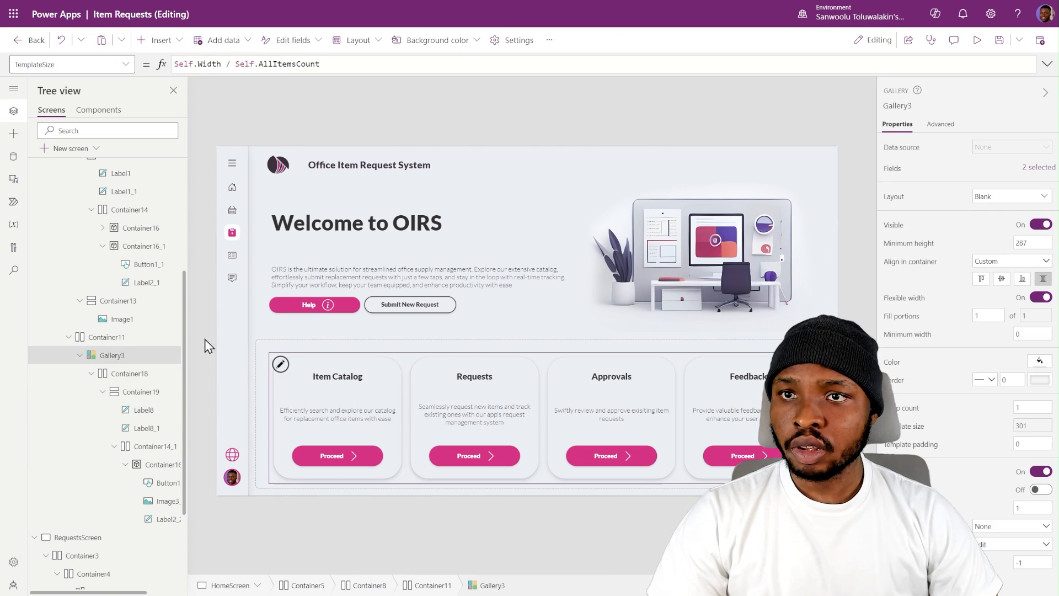
click(902, 149)
click(1046, 65)
click(1047, 66)
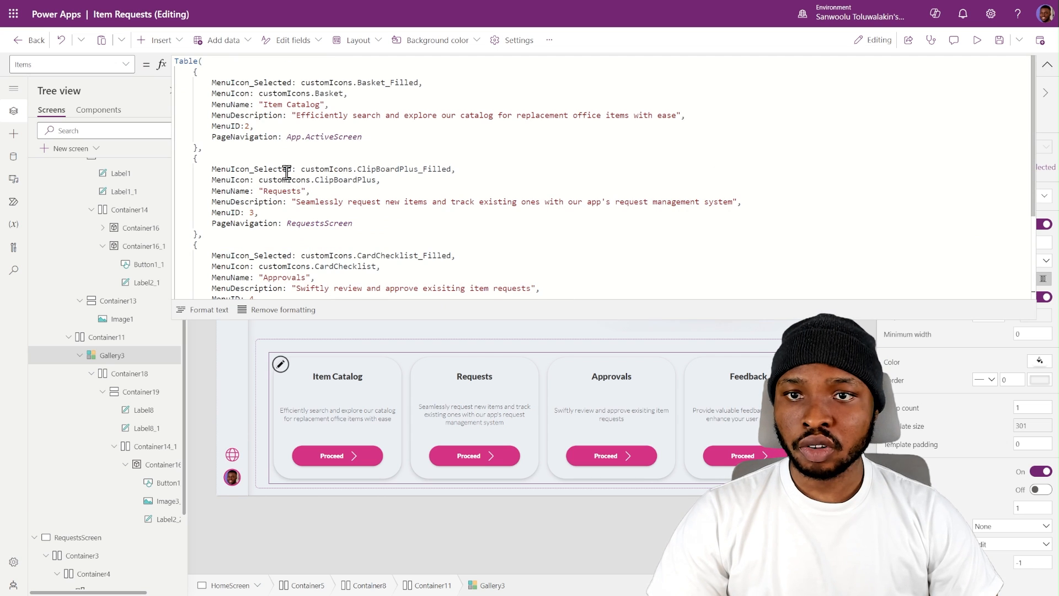
click(268, 102)
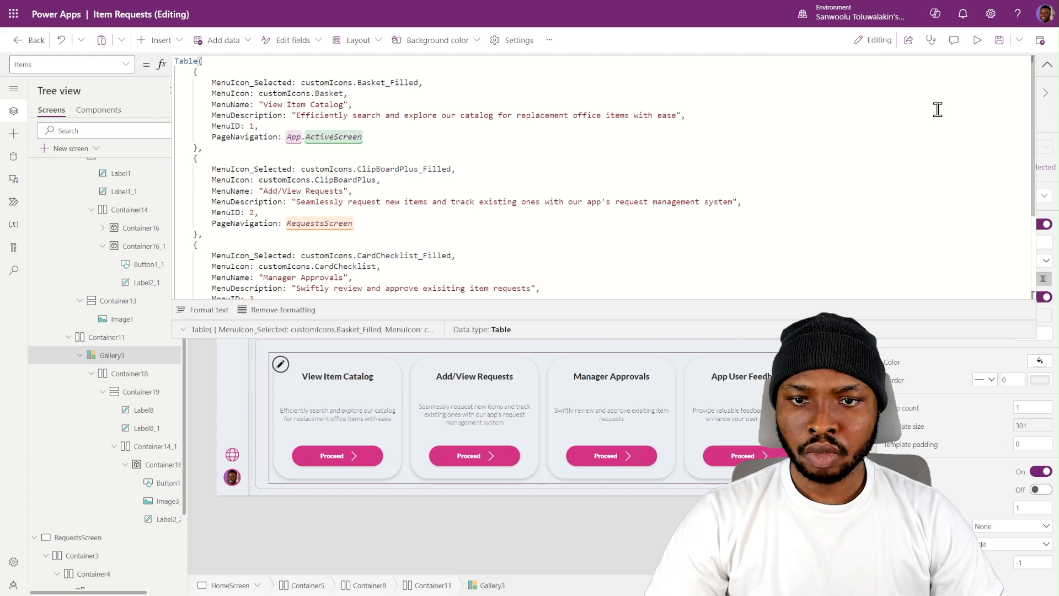
scroll(668, 195, down, 4)
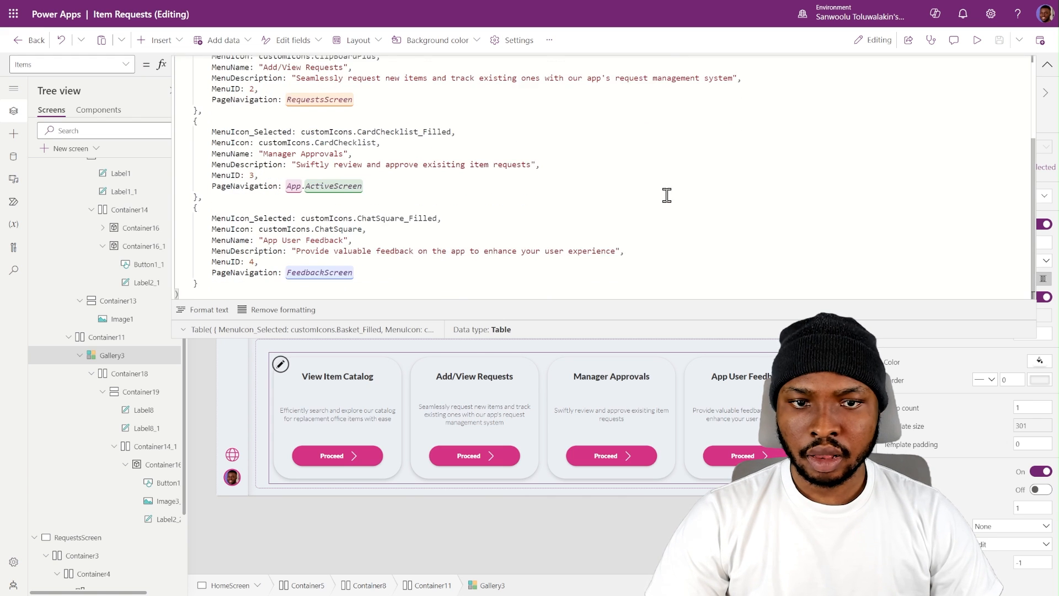
scroll(667, 195, up, 5)
click(1046, 64)
click(848, 249)
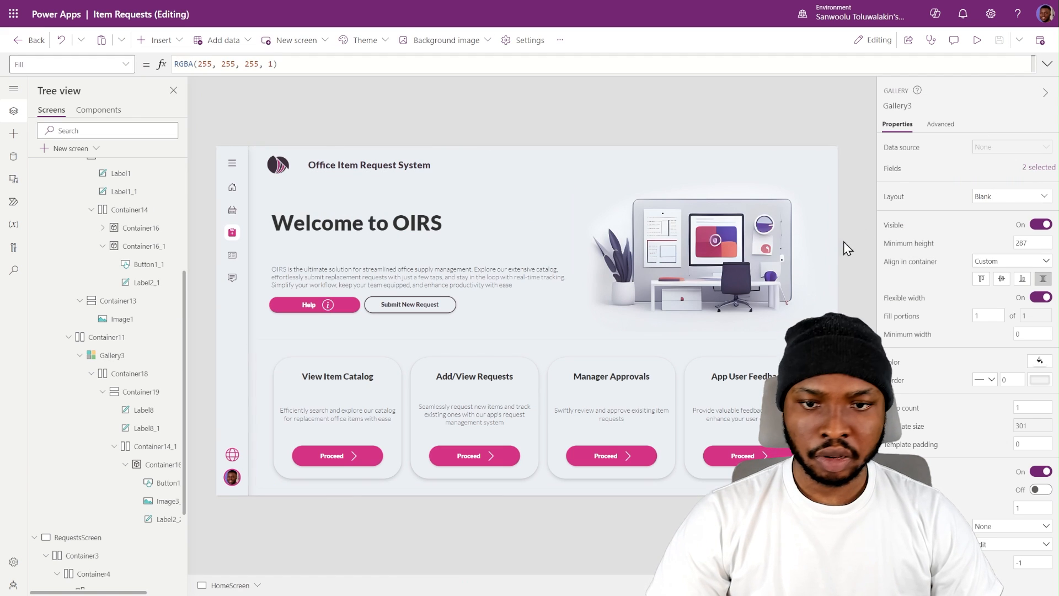
- Preview the app and test the Proceed buttons of the Add/View Requests and App User Feedback cards, returning to the home screen after each
click(977, 40)
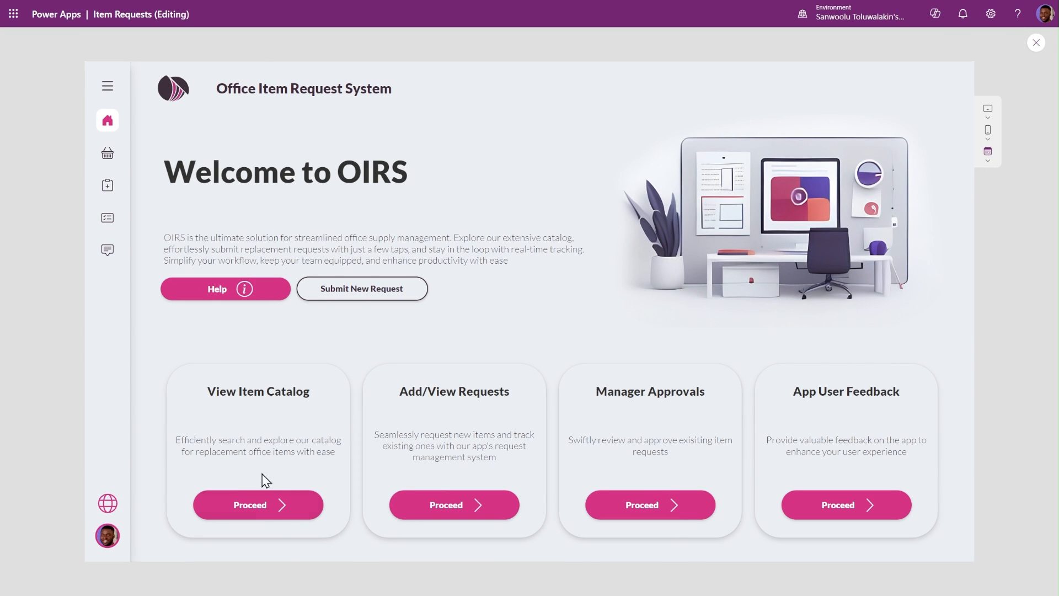
click(455, 493)
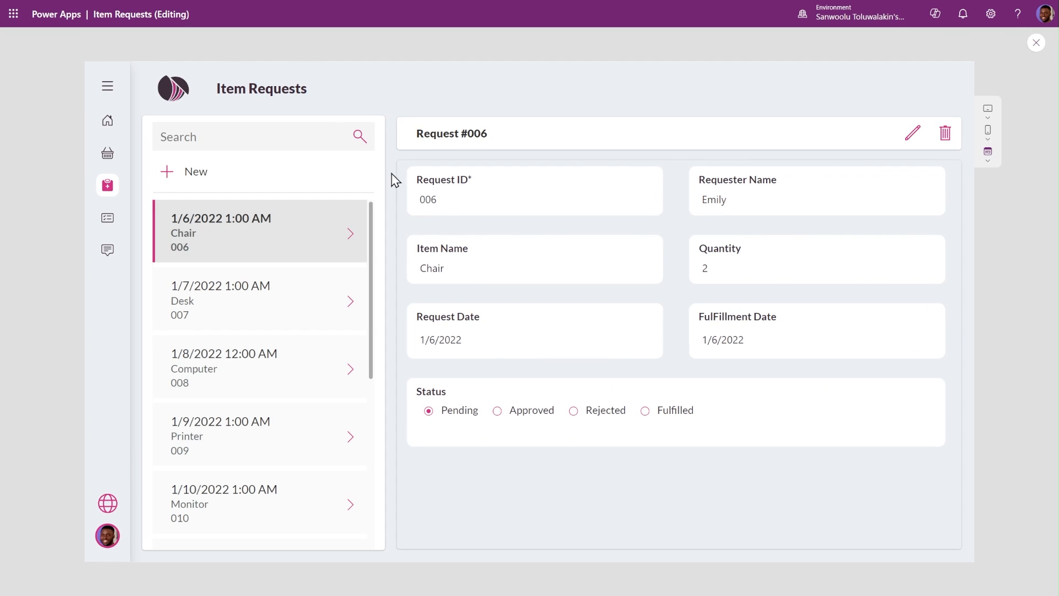
click(107, 122)
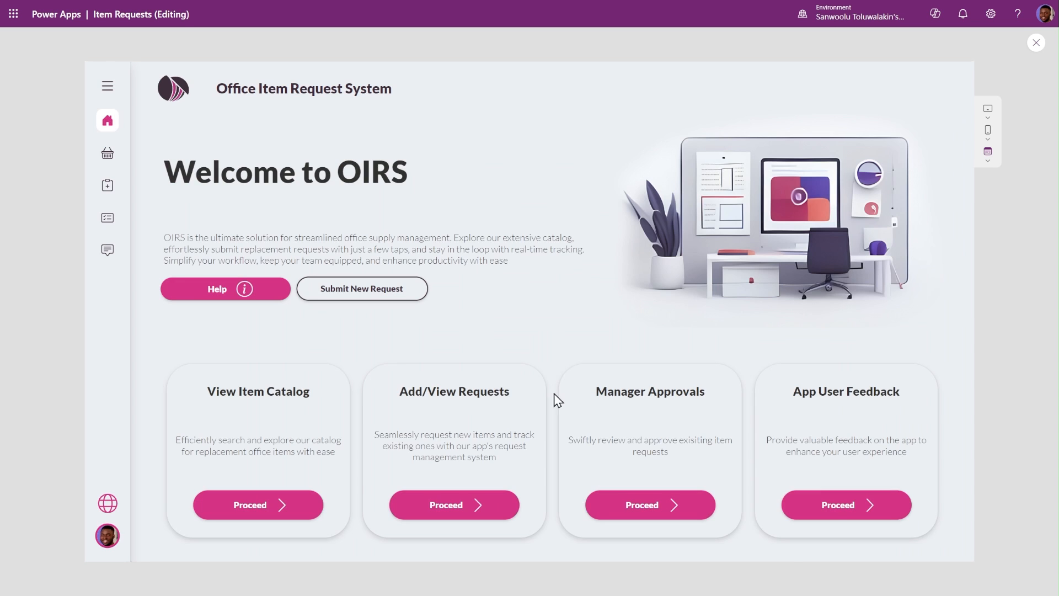
click(860, 512)
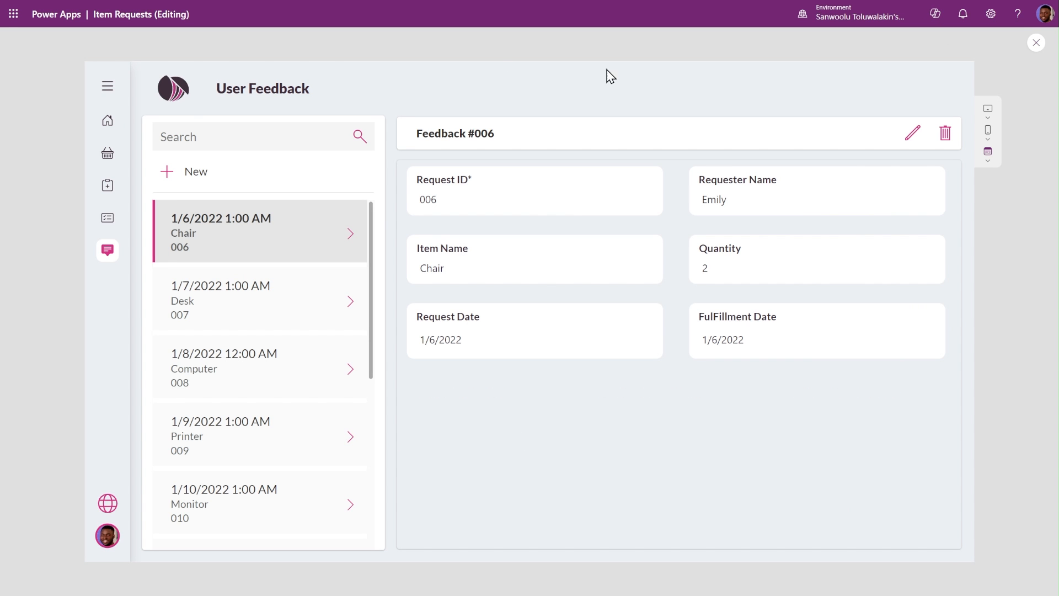
click(107, 121)
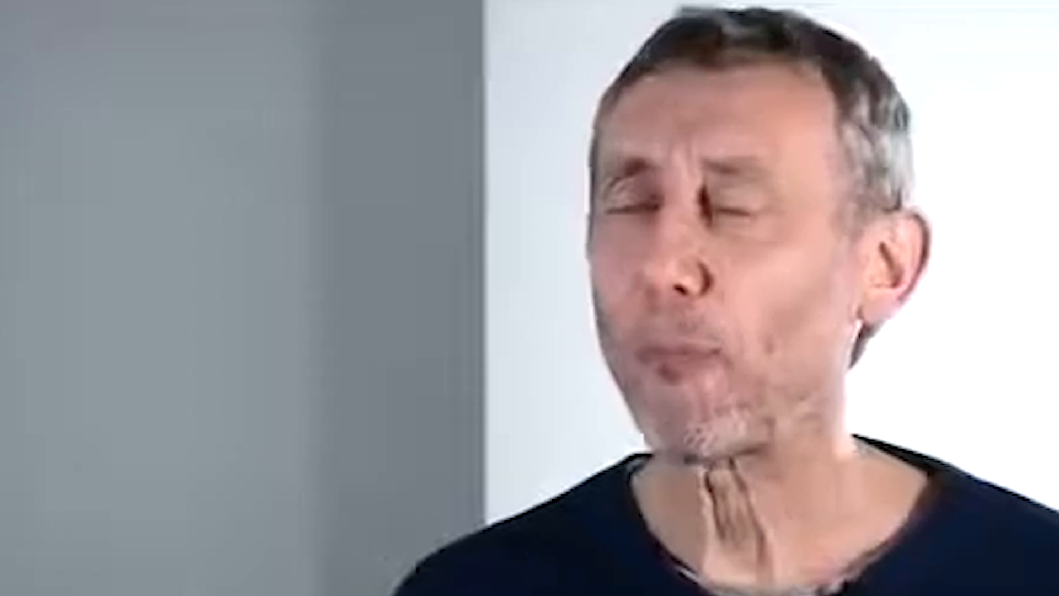